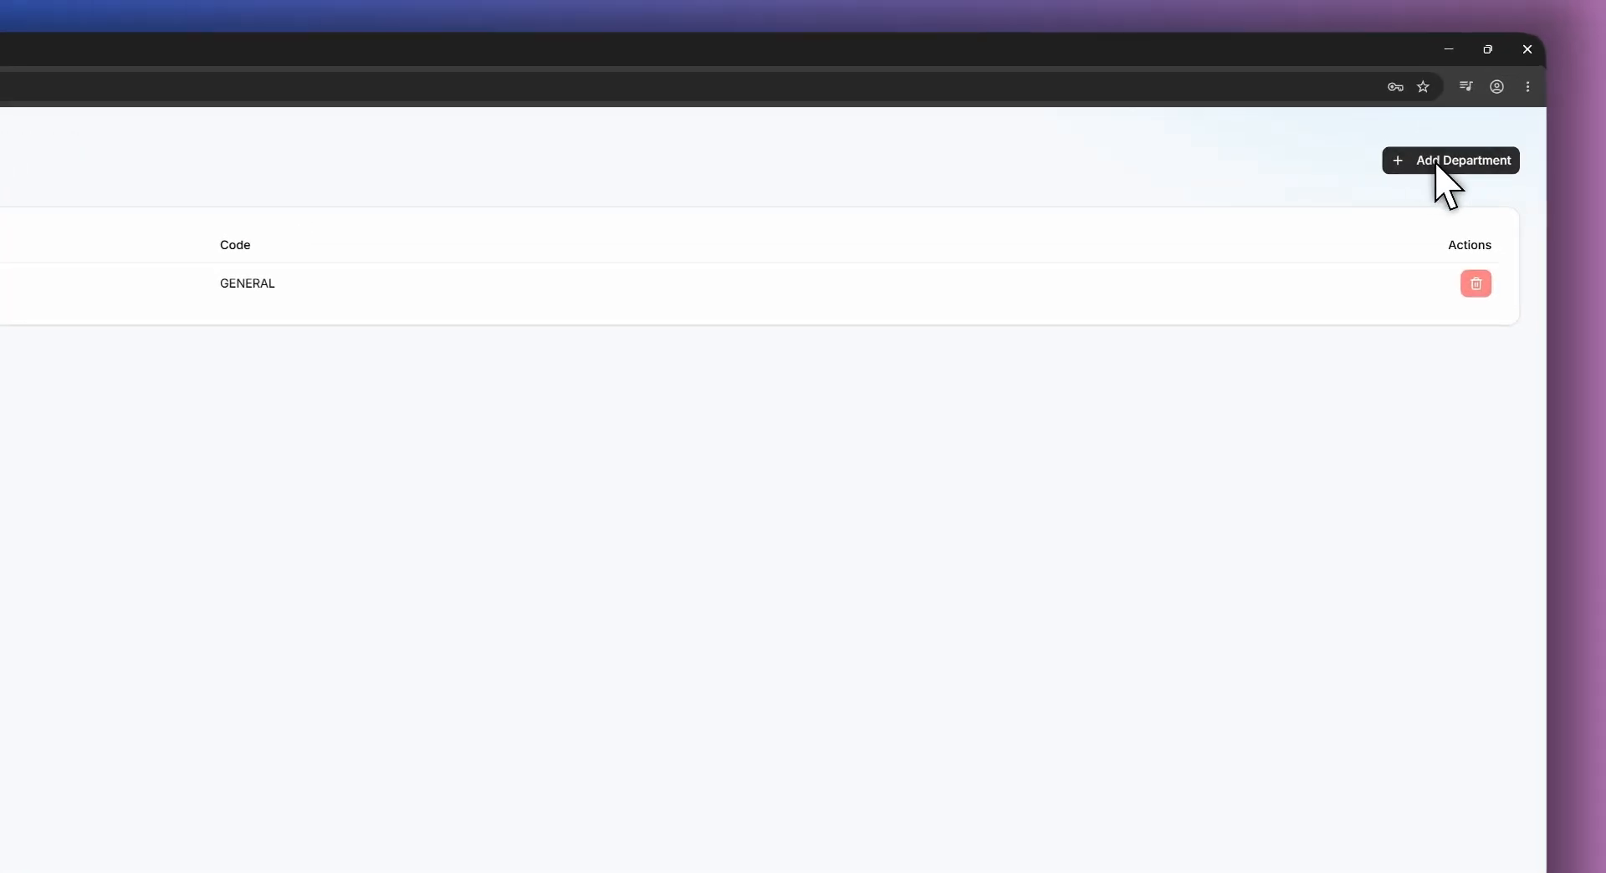
Create a department named Science with the code SCI for the current academic year.
click(1435, 165)
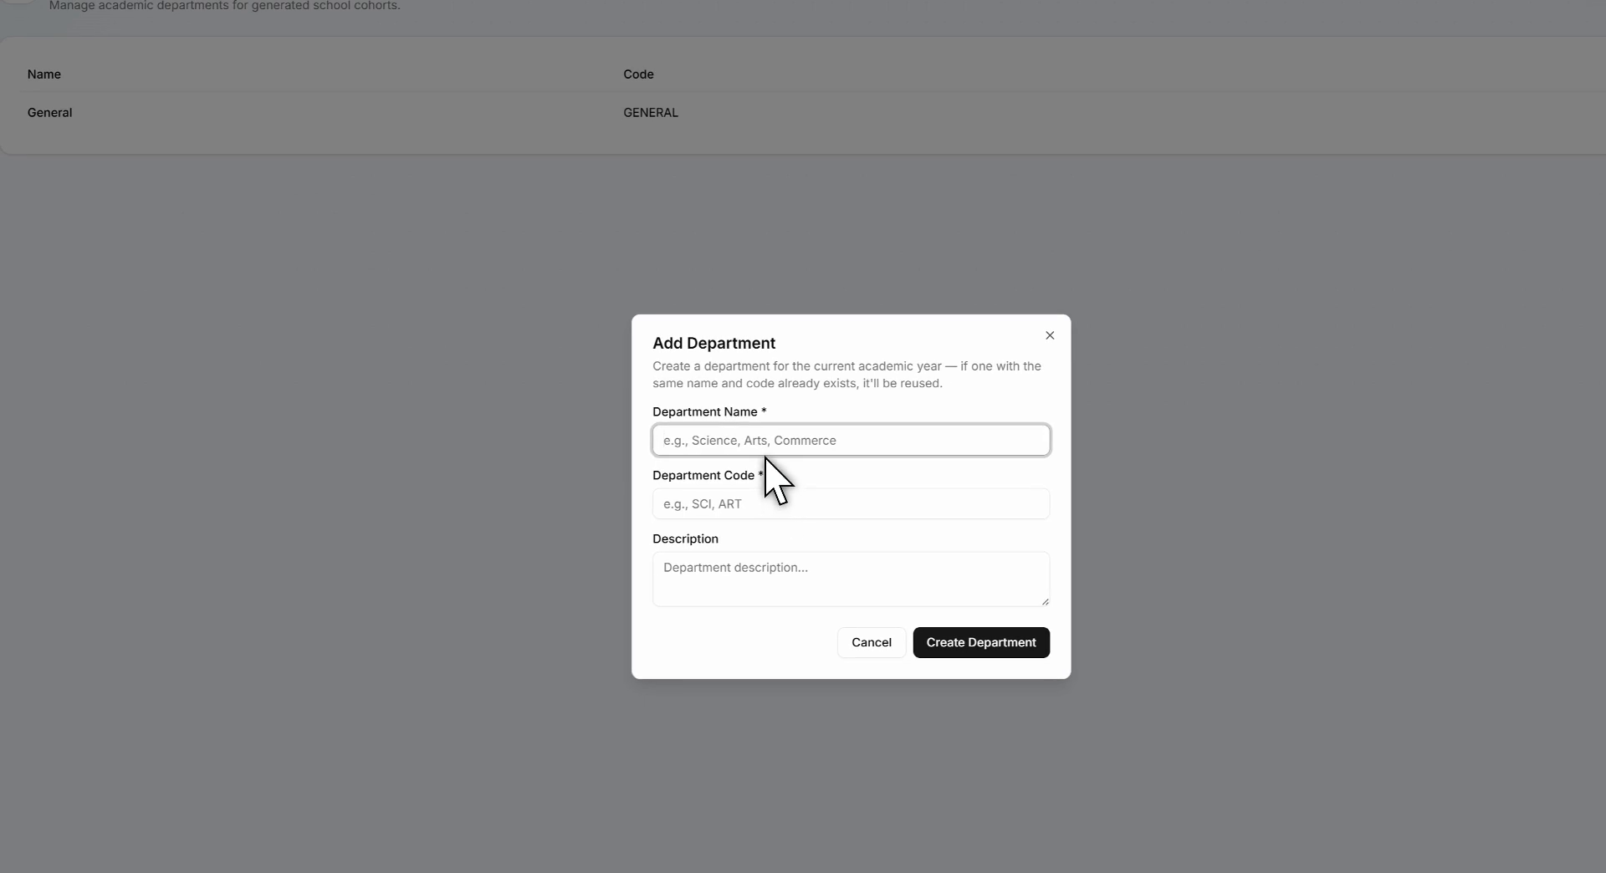
text(Science)
key(Tab)
text(SCI)
click(981, 642)
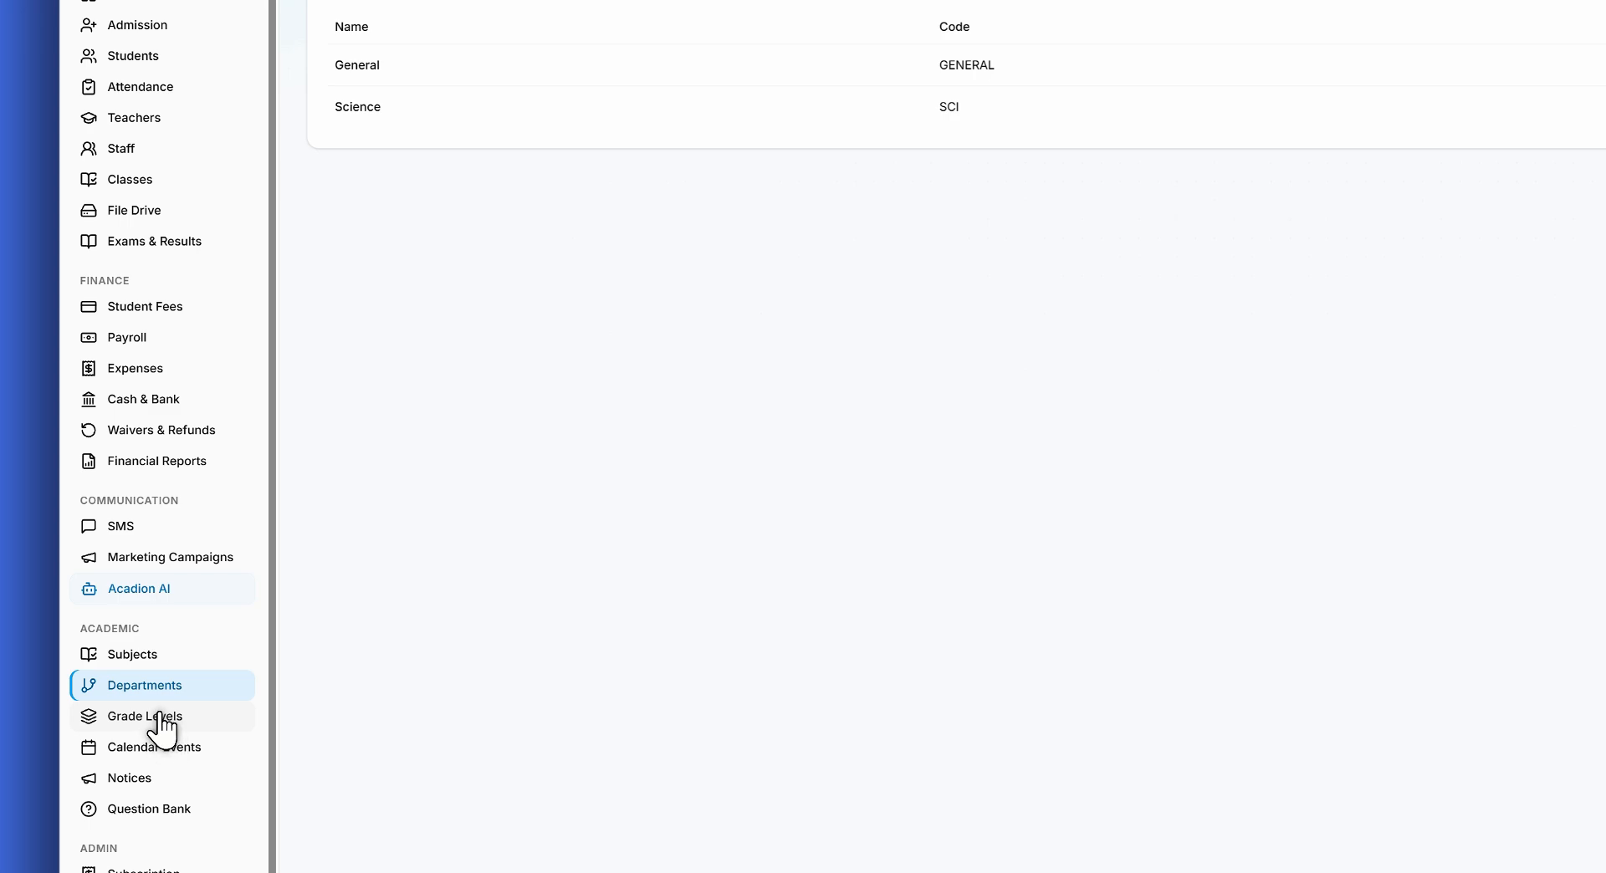
Add a grade level named Class 9 that has departments, with one cohort per department.
click(160, 719)
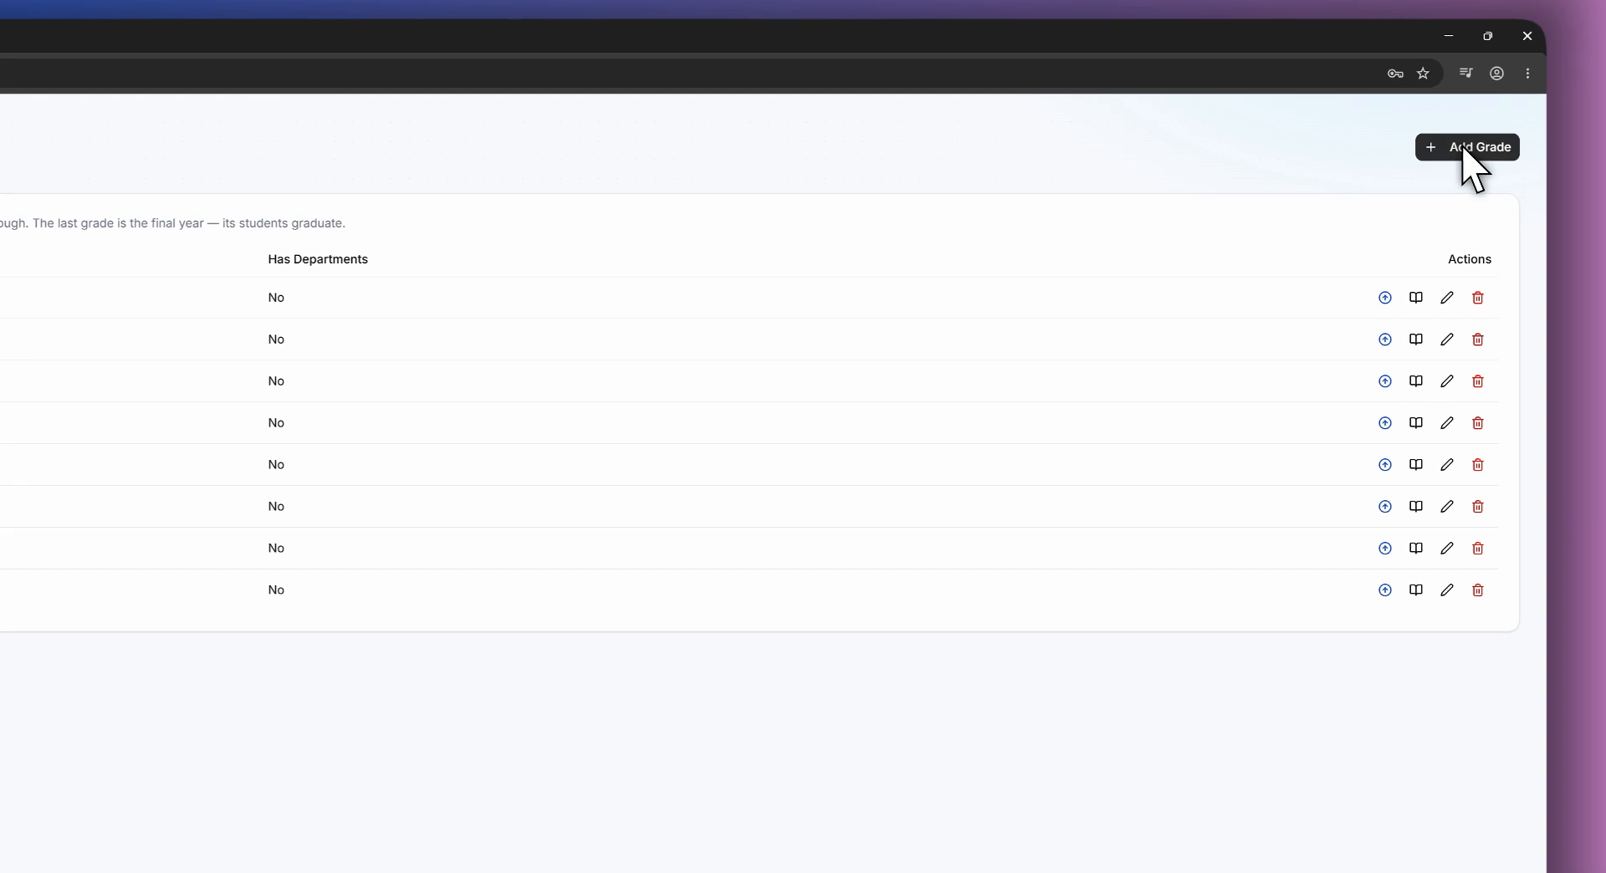
click(1470, 159)
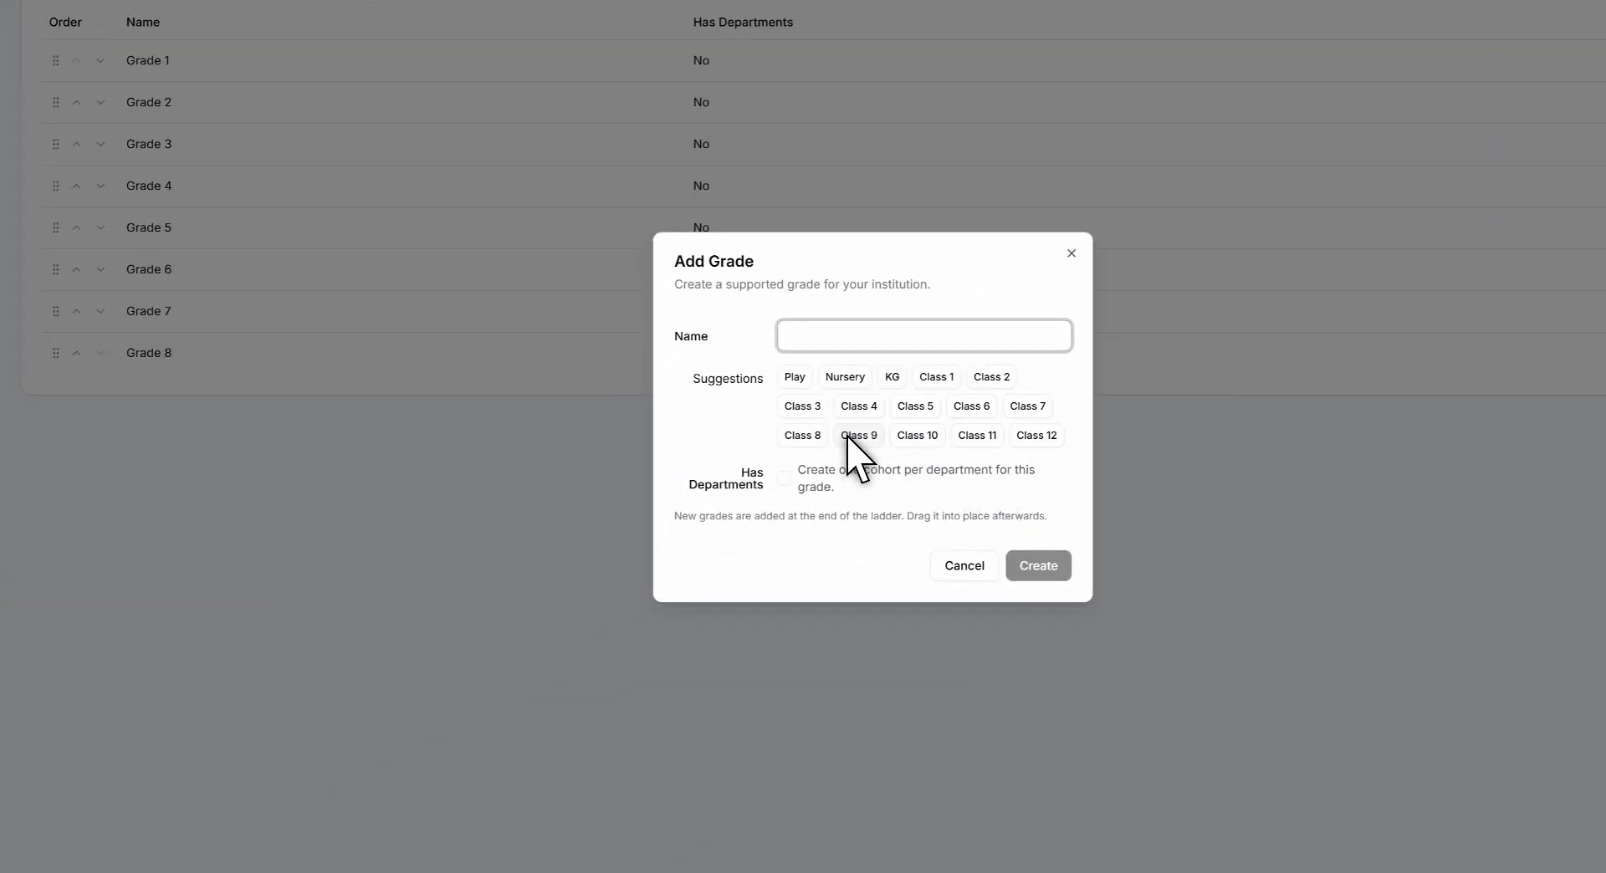
click(848, 437)
drag(835, 335, 759, 332)
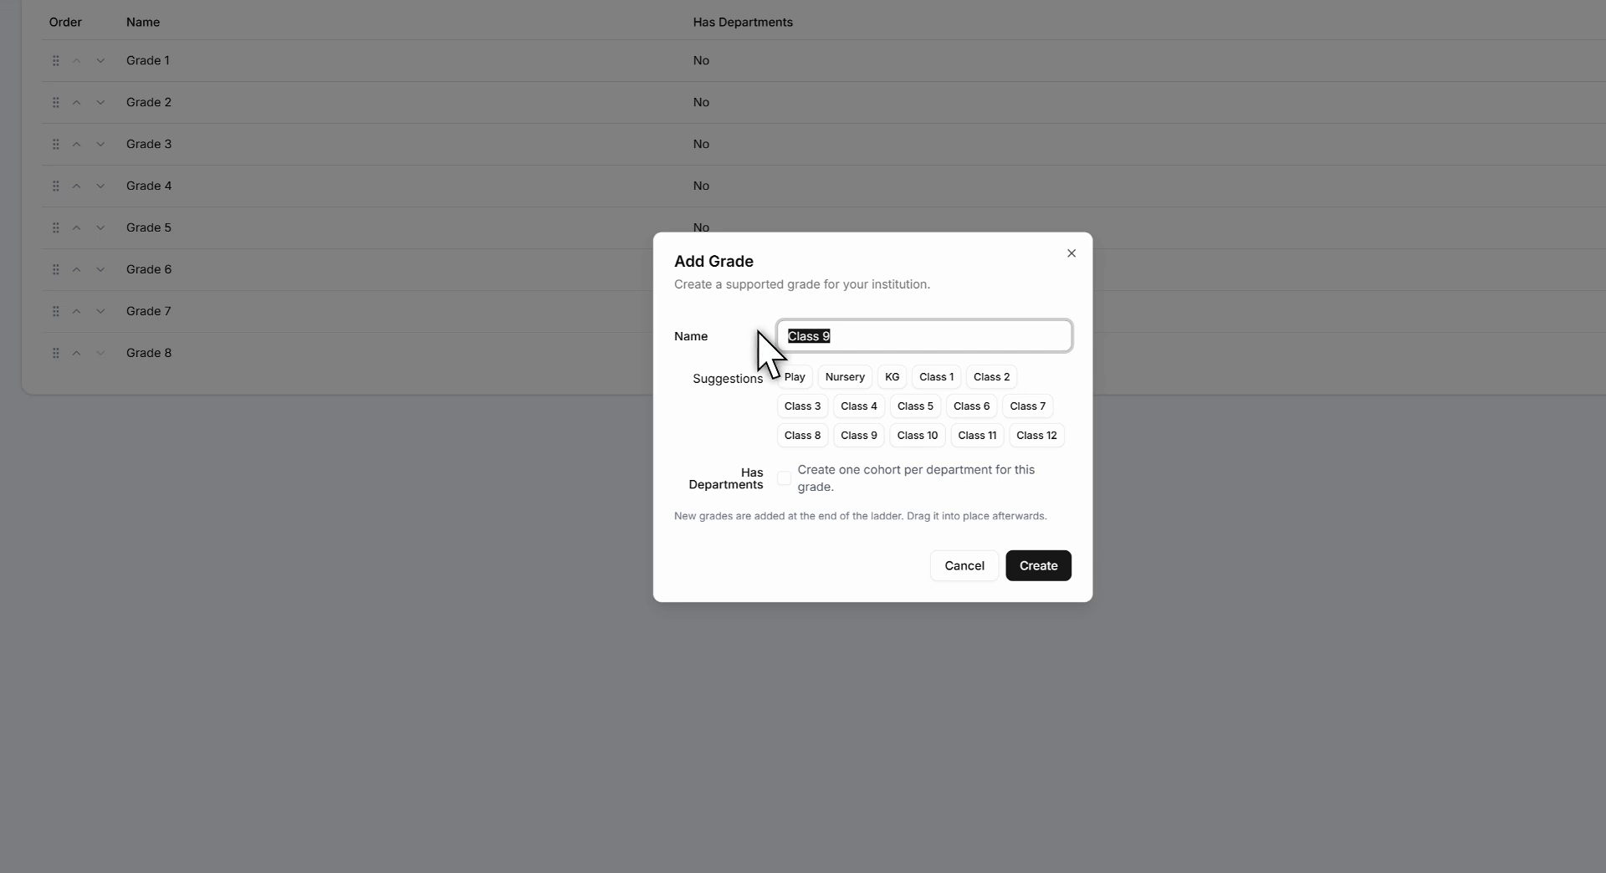
click(783, 477)
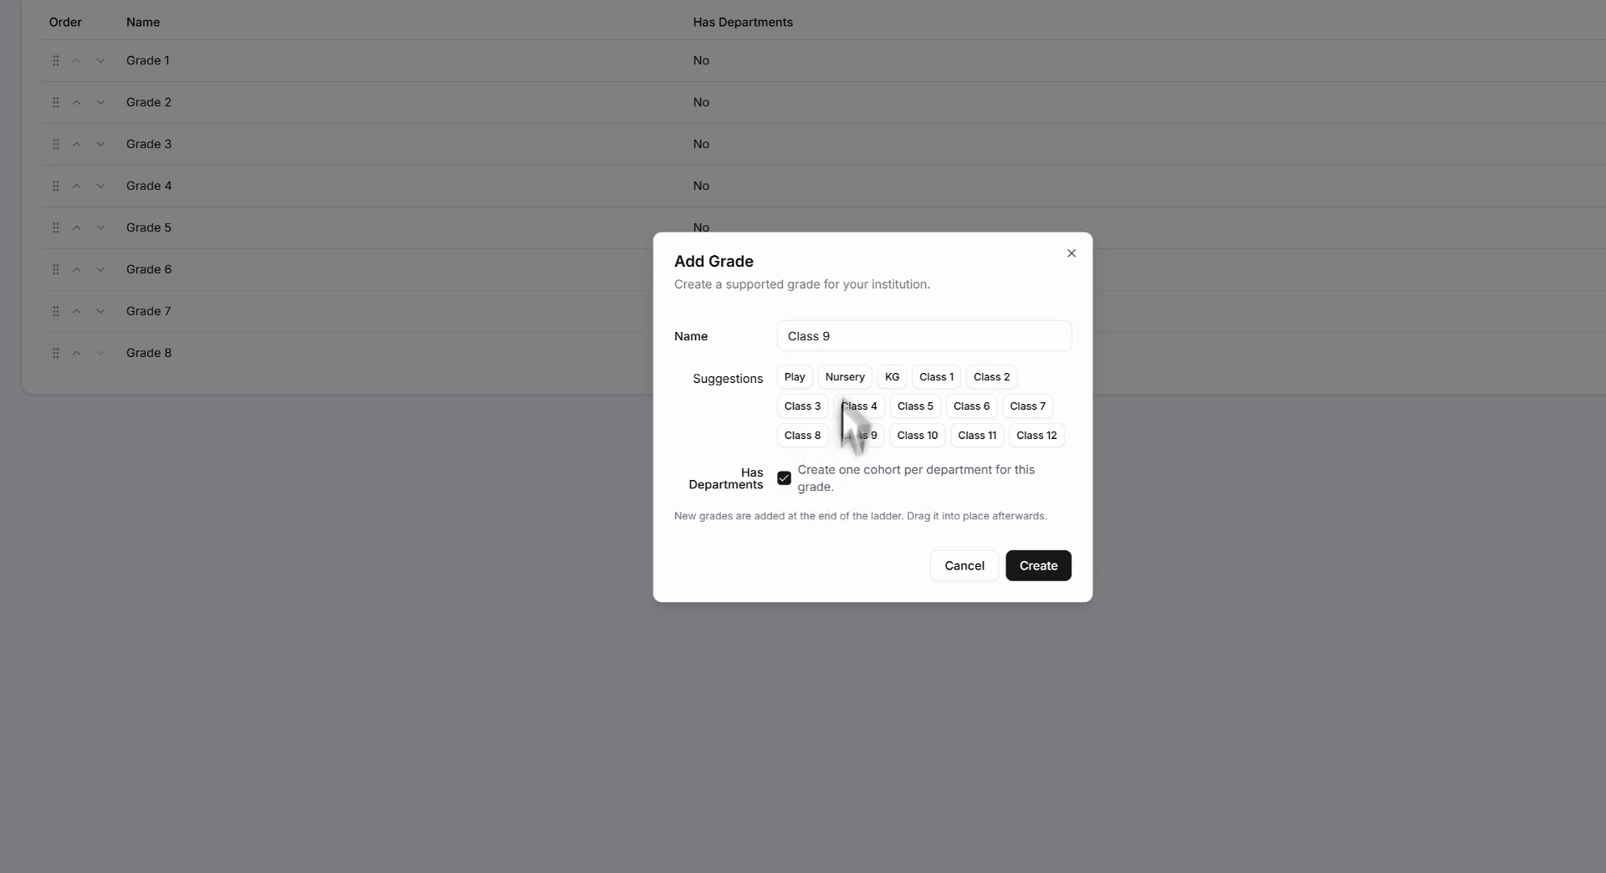
drag(843, 338, 787, 336)
click(752, 343)
click(1039, 567)
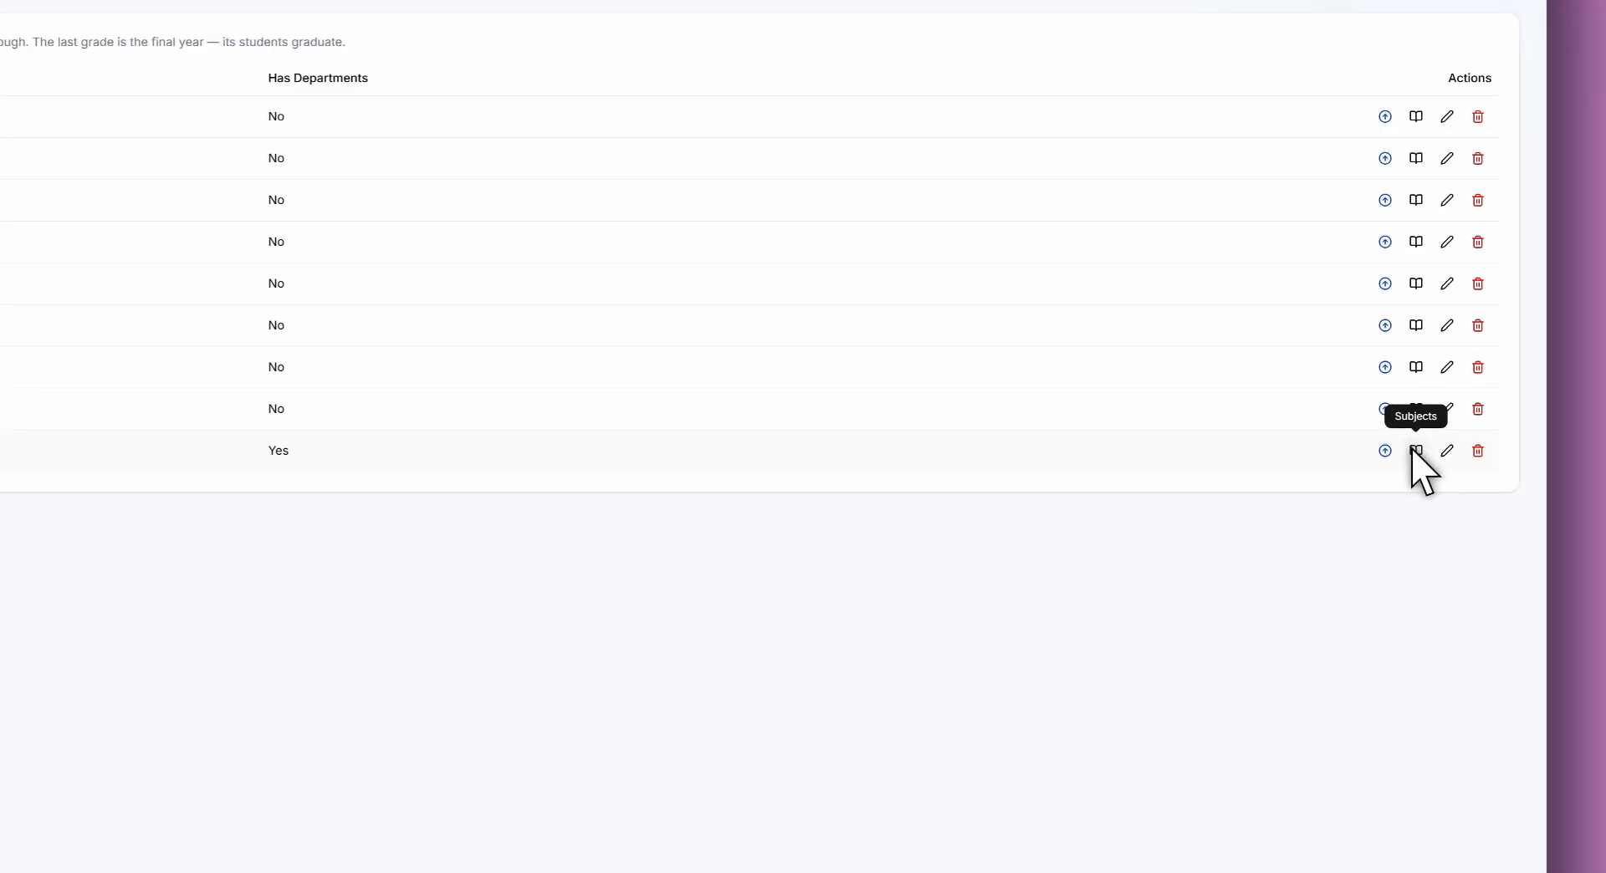
Open the subject setup for Class 9 and choose the General department.
click(1412, 450)
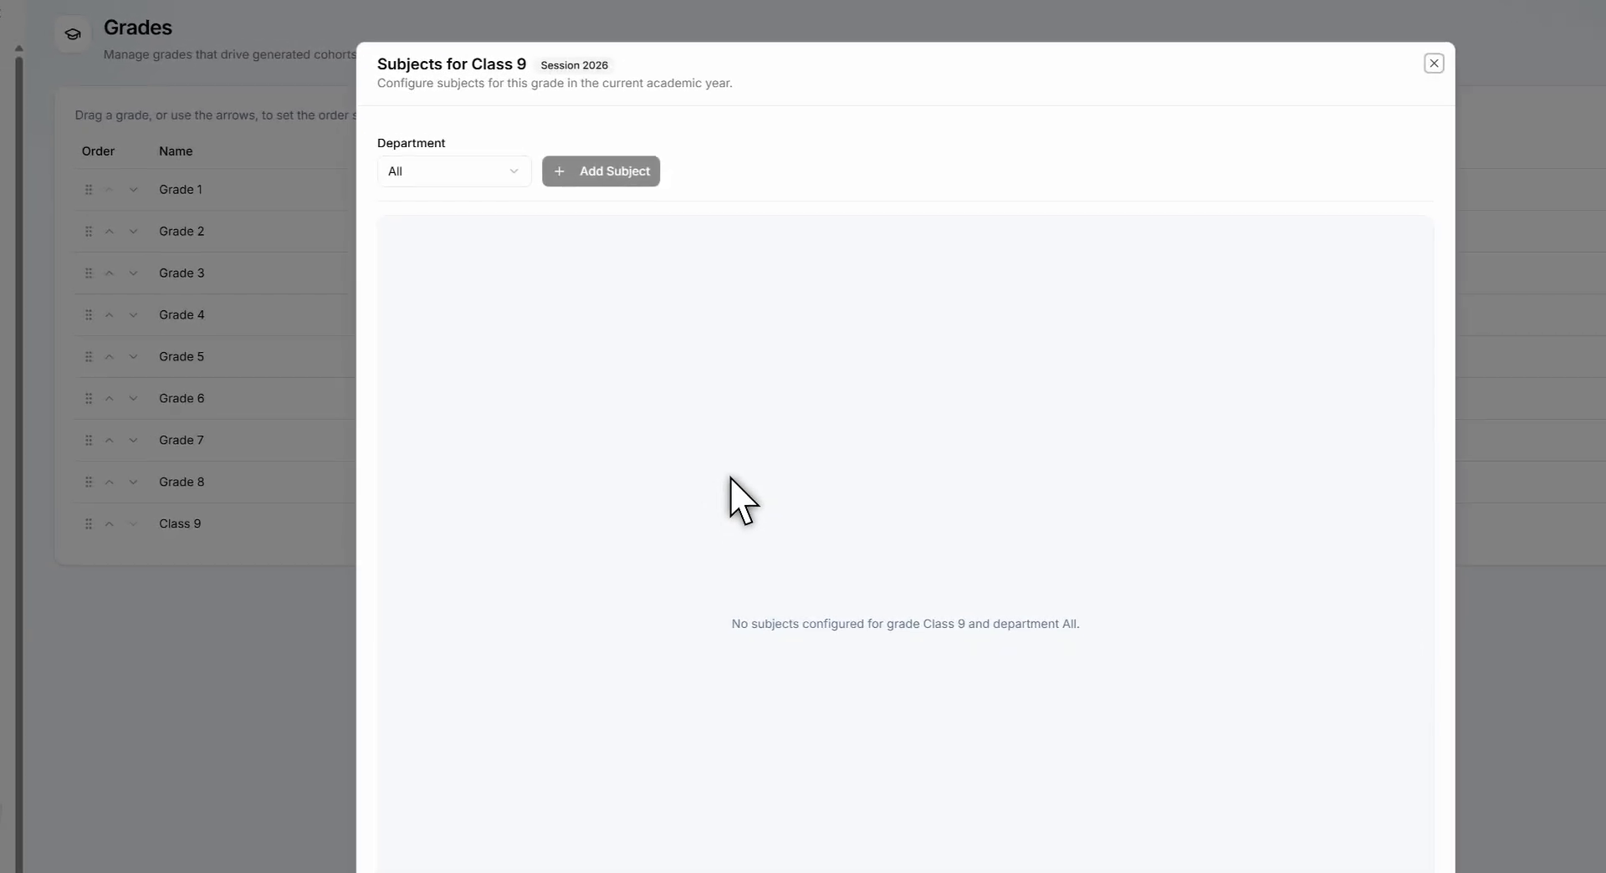
click(484, 176)
click(774, 481)
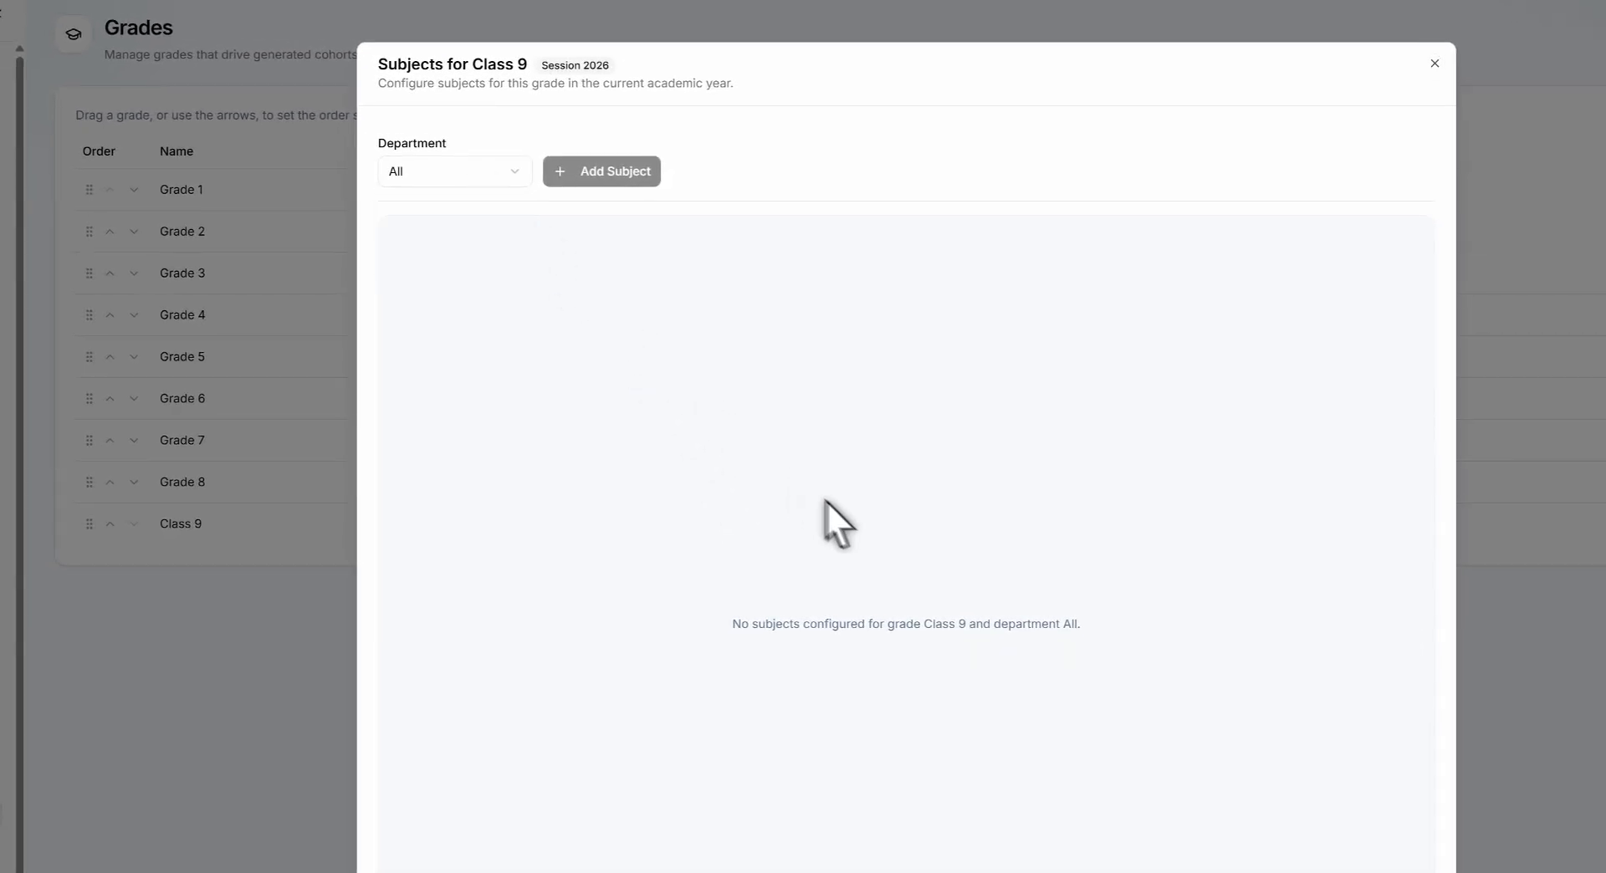
click(426, 174)
click(826, 548)
click(451, 176)
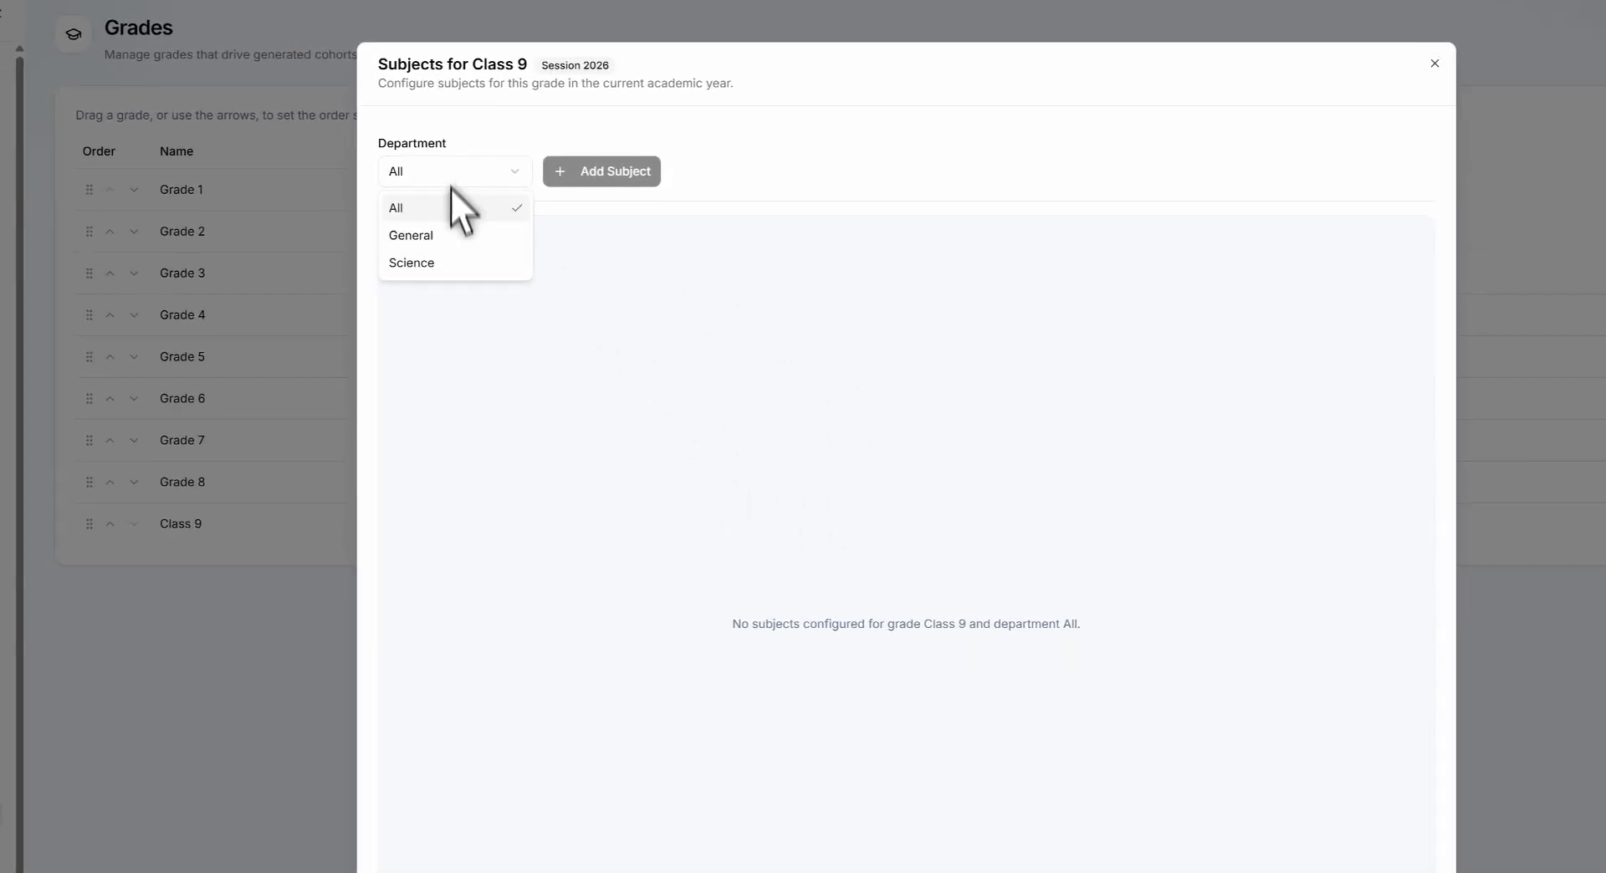
click(470, 236)
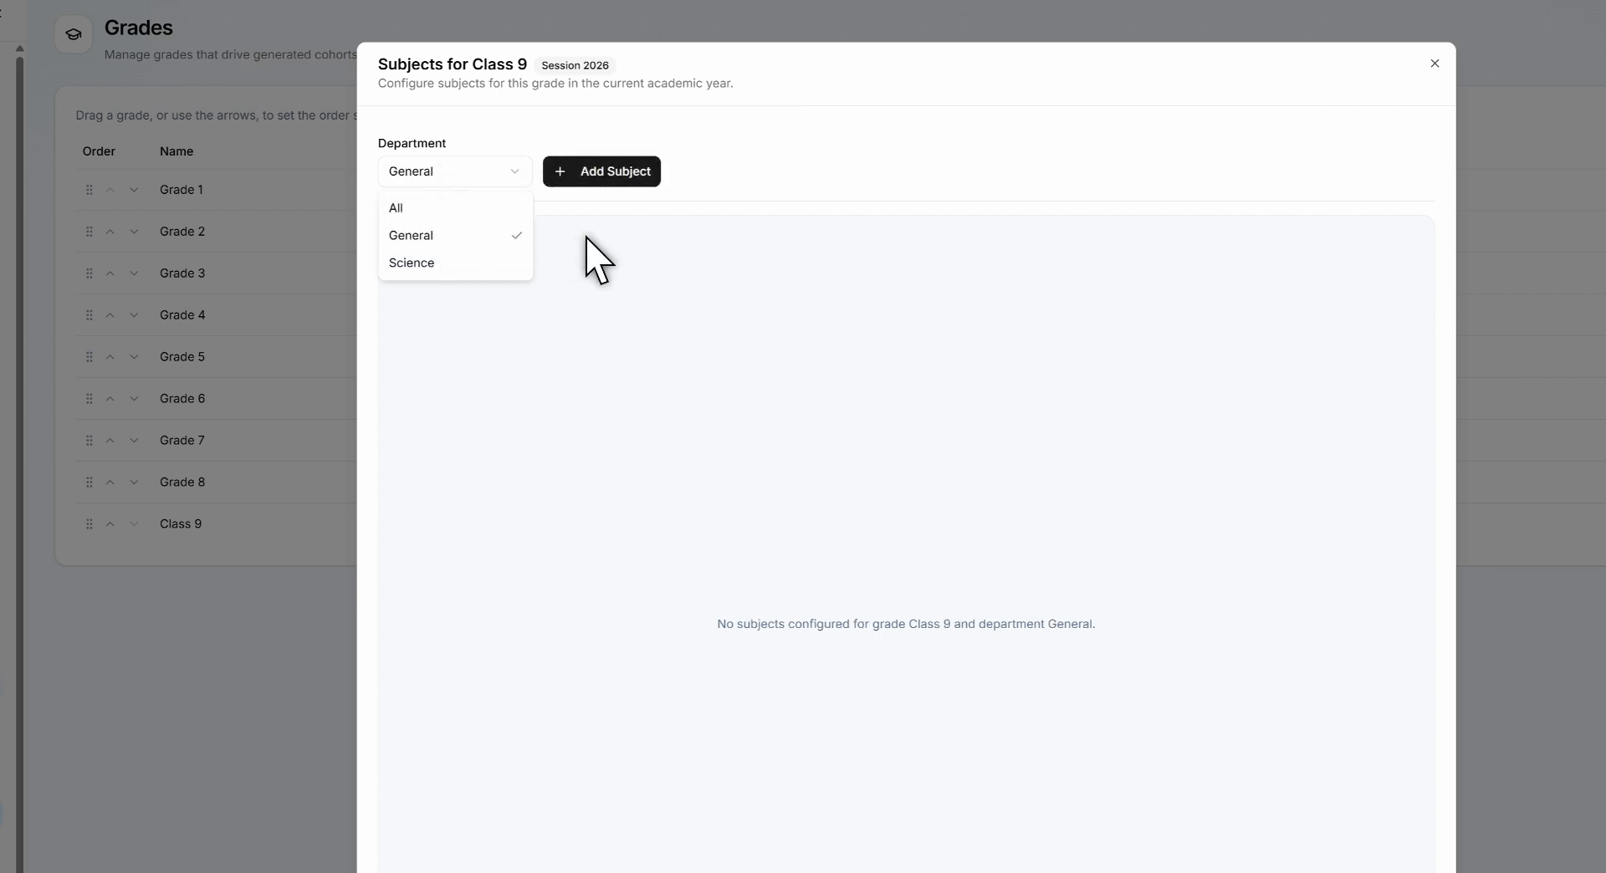
click(610, 223)
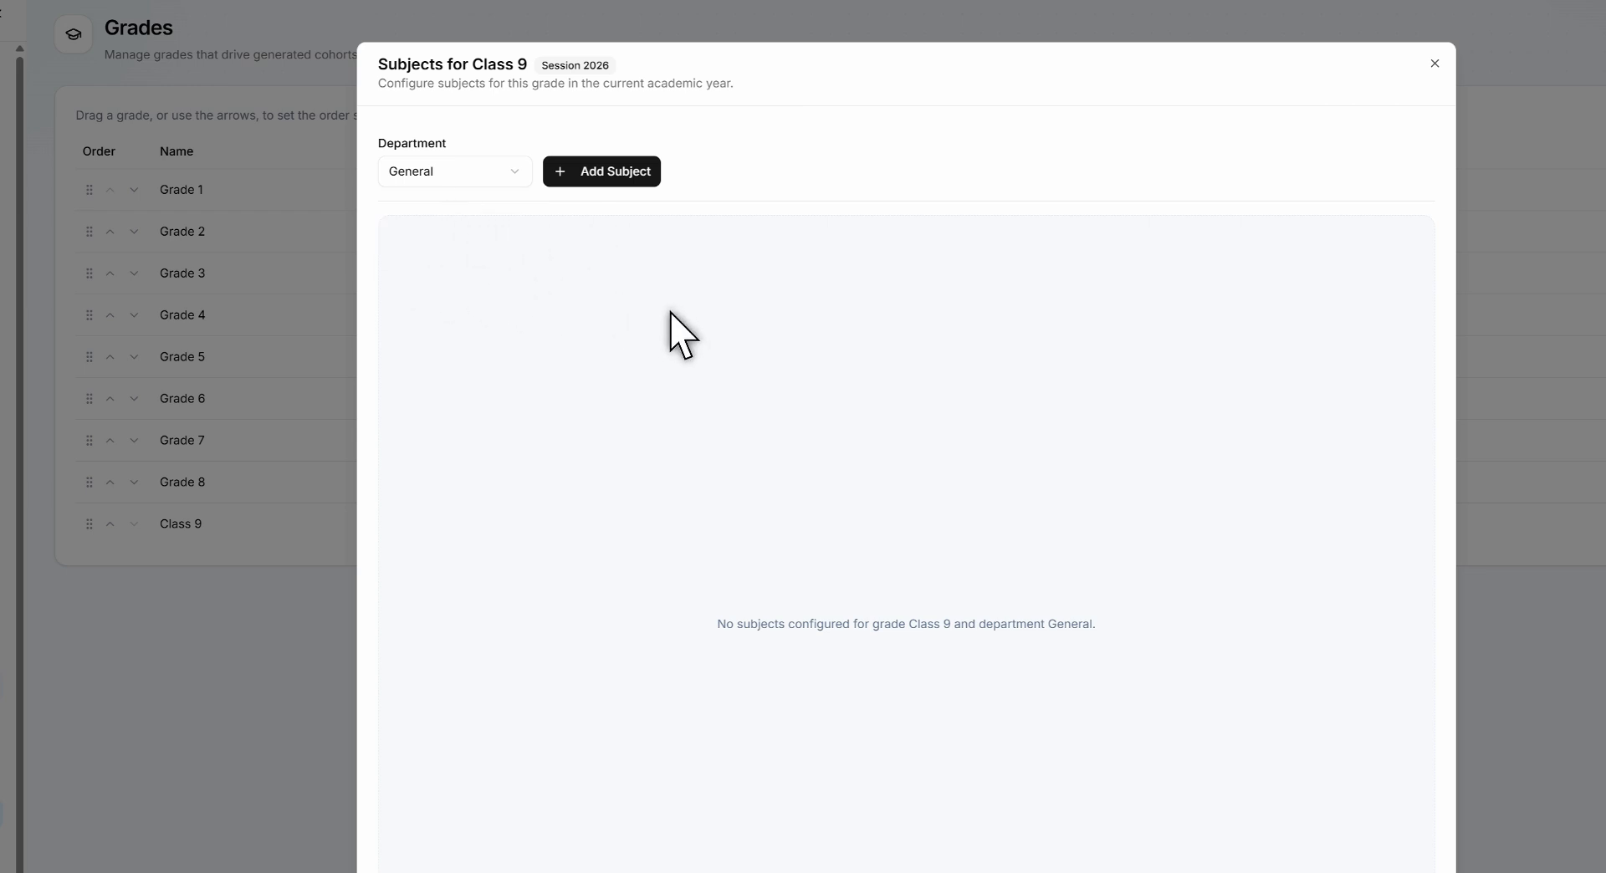
Add English to the Class 9 Science department with total mark 100 and pass mark 33, not selectable.
click(606, 171)
click(792, 478)
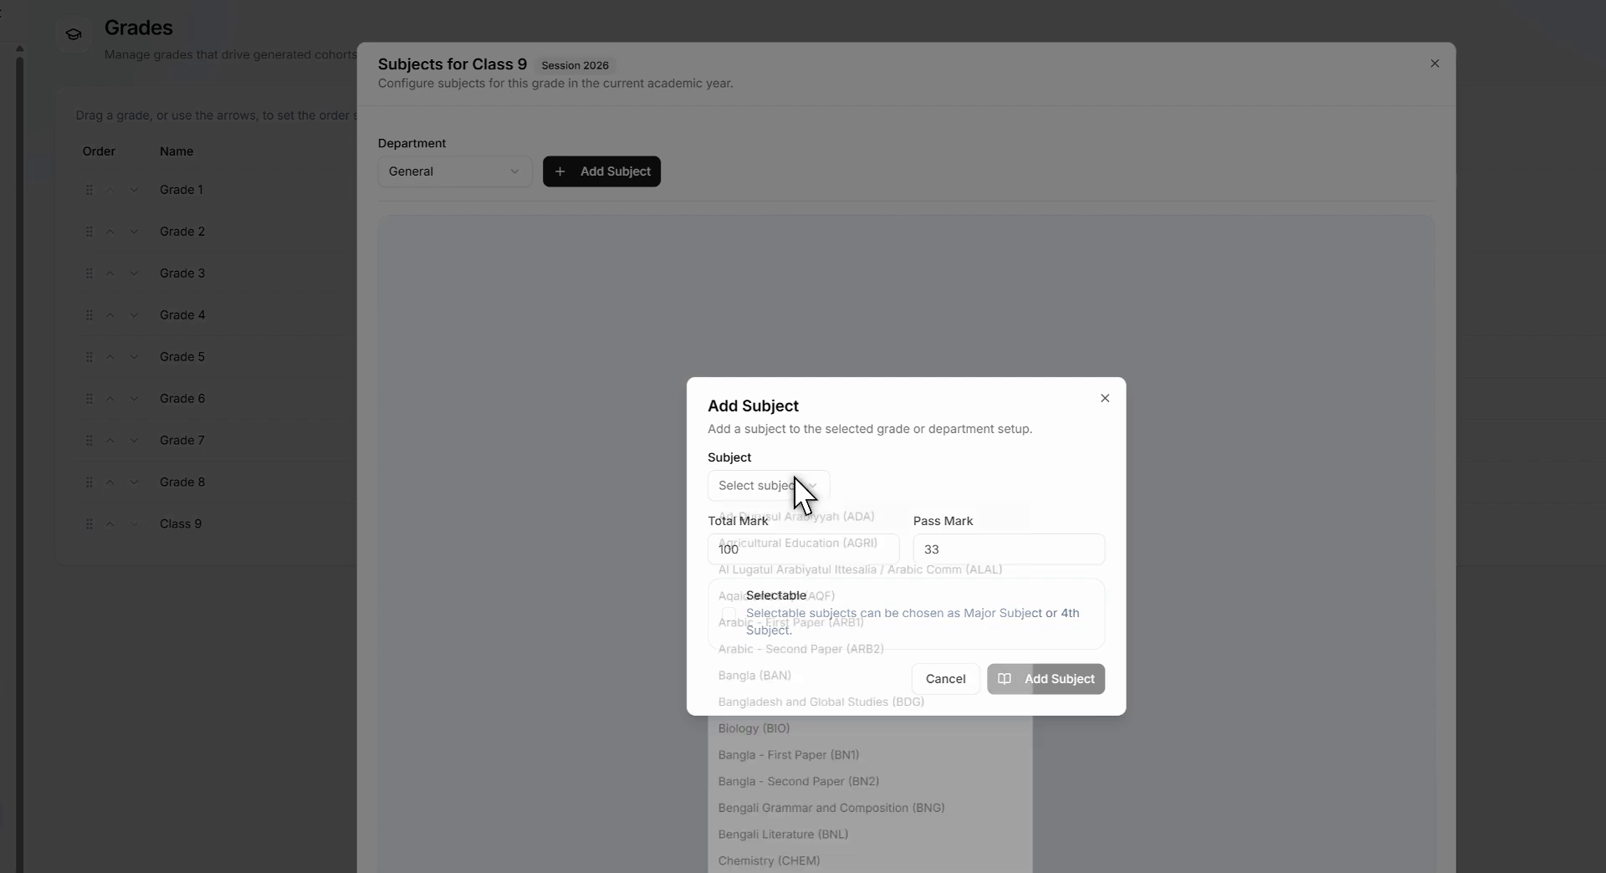
click(897, 599)
click(1056, 662)
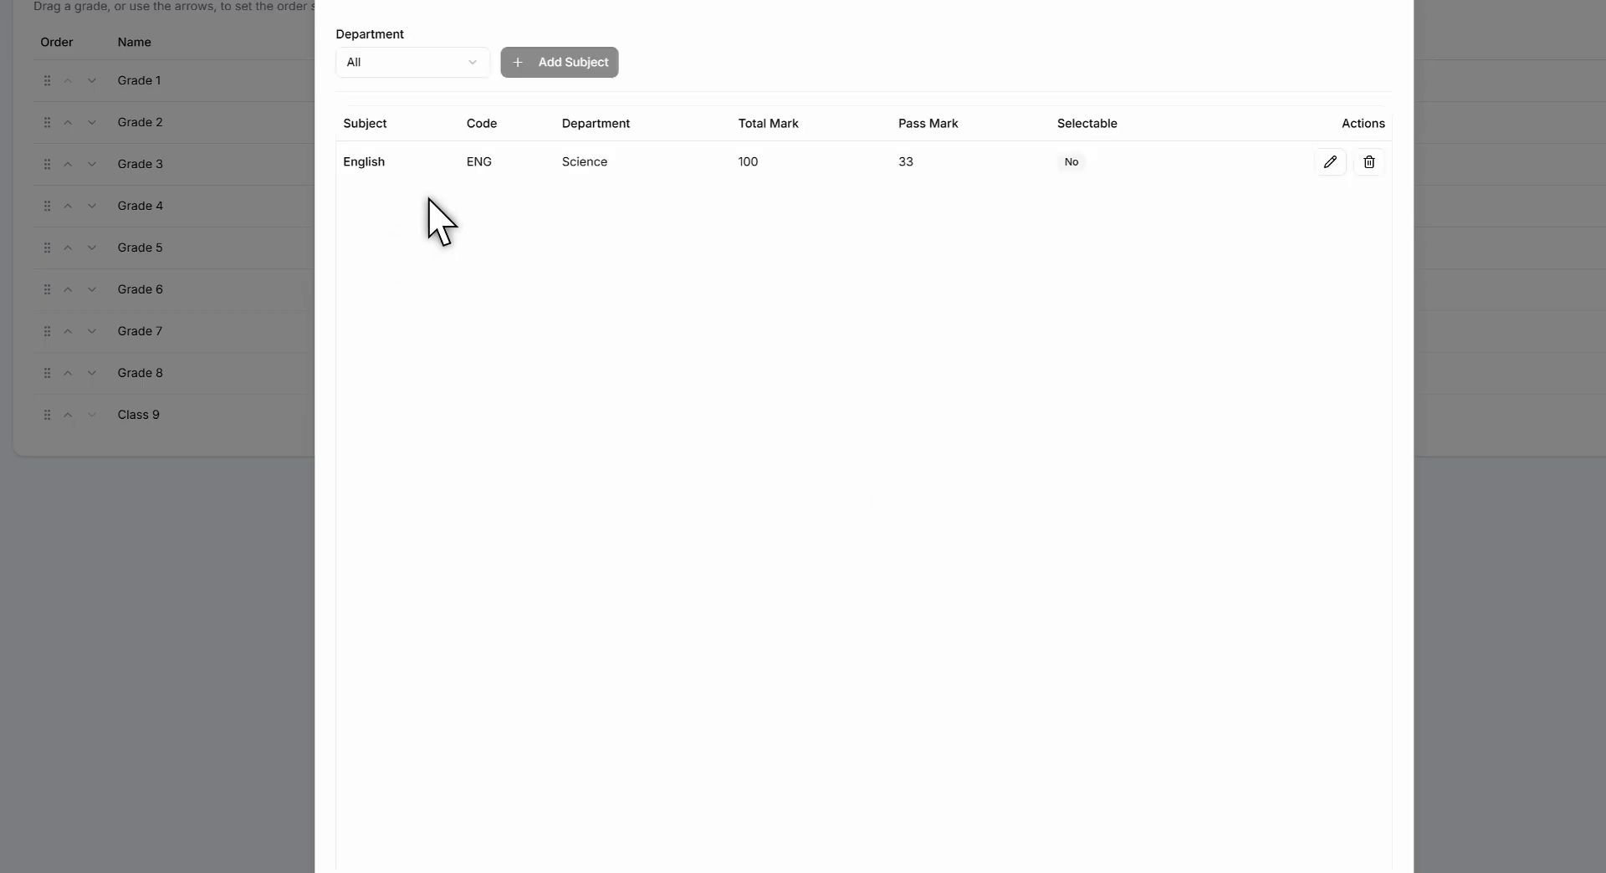
Add Biology to the Class 9 Science department as a selectable subject with total mark 100 and pass mark 33.
click(452, 109)
click(450, 193)
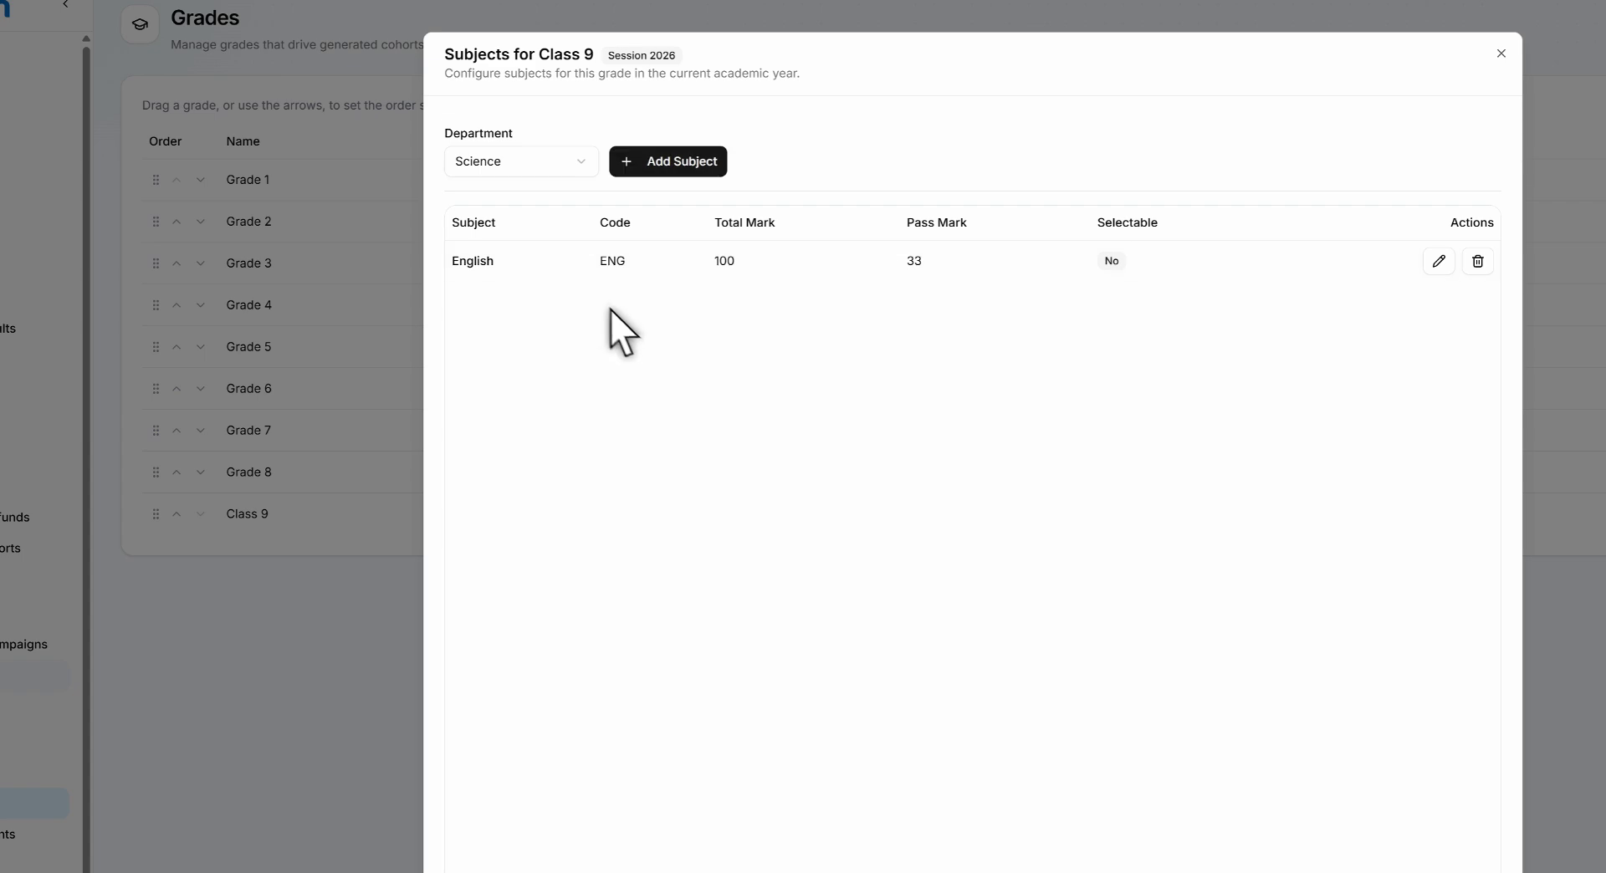
click(661, 162)
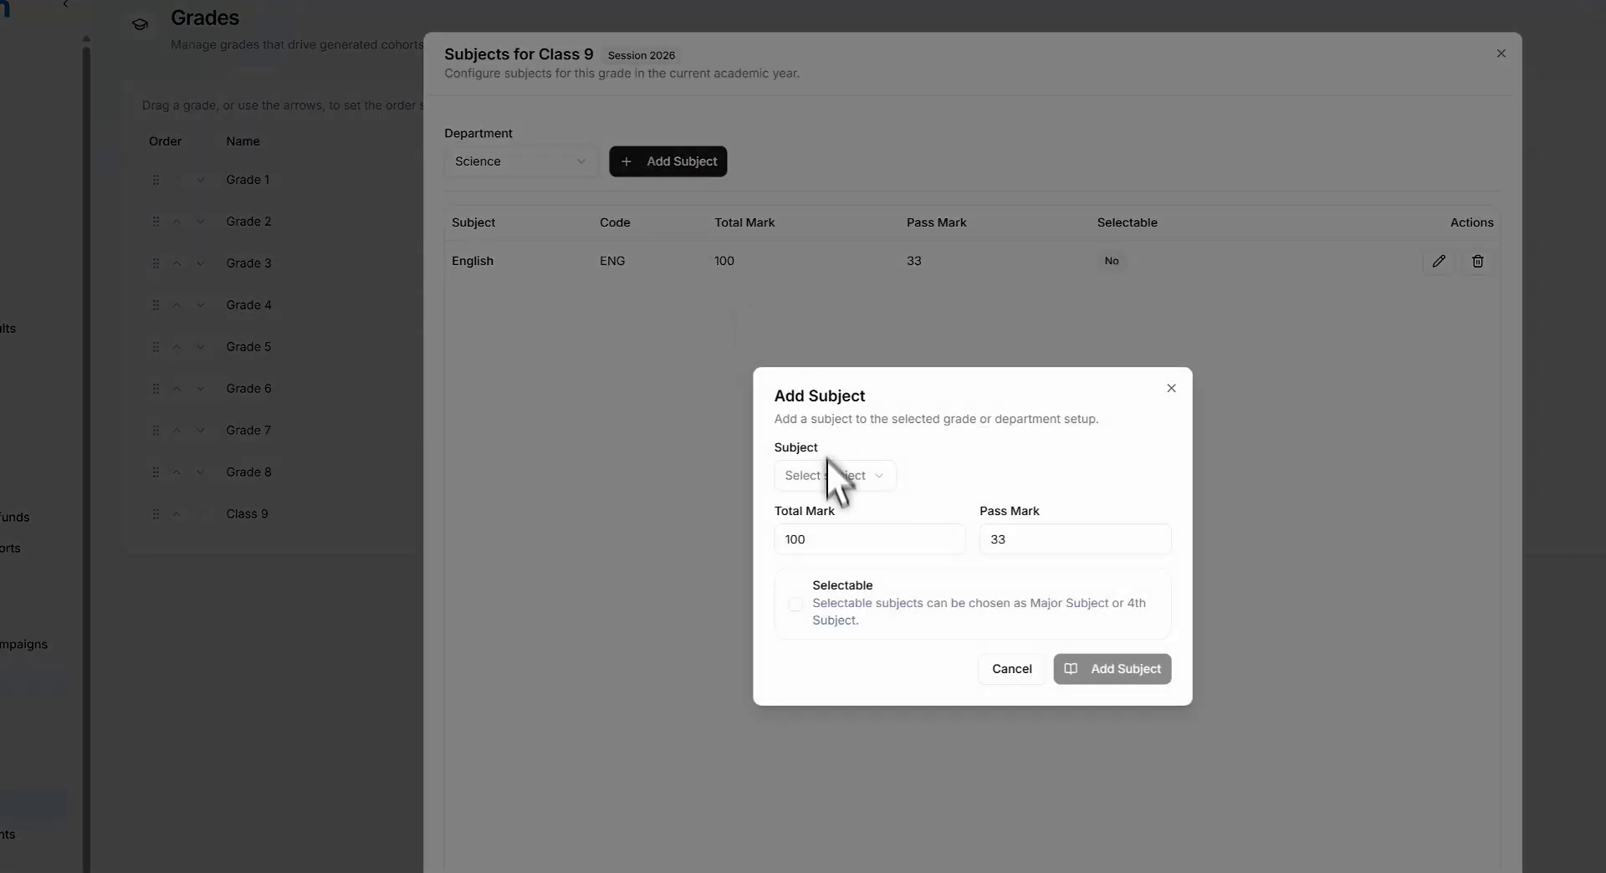
click(826, 475)
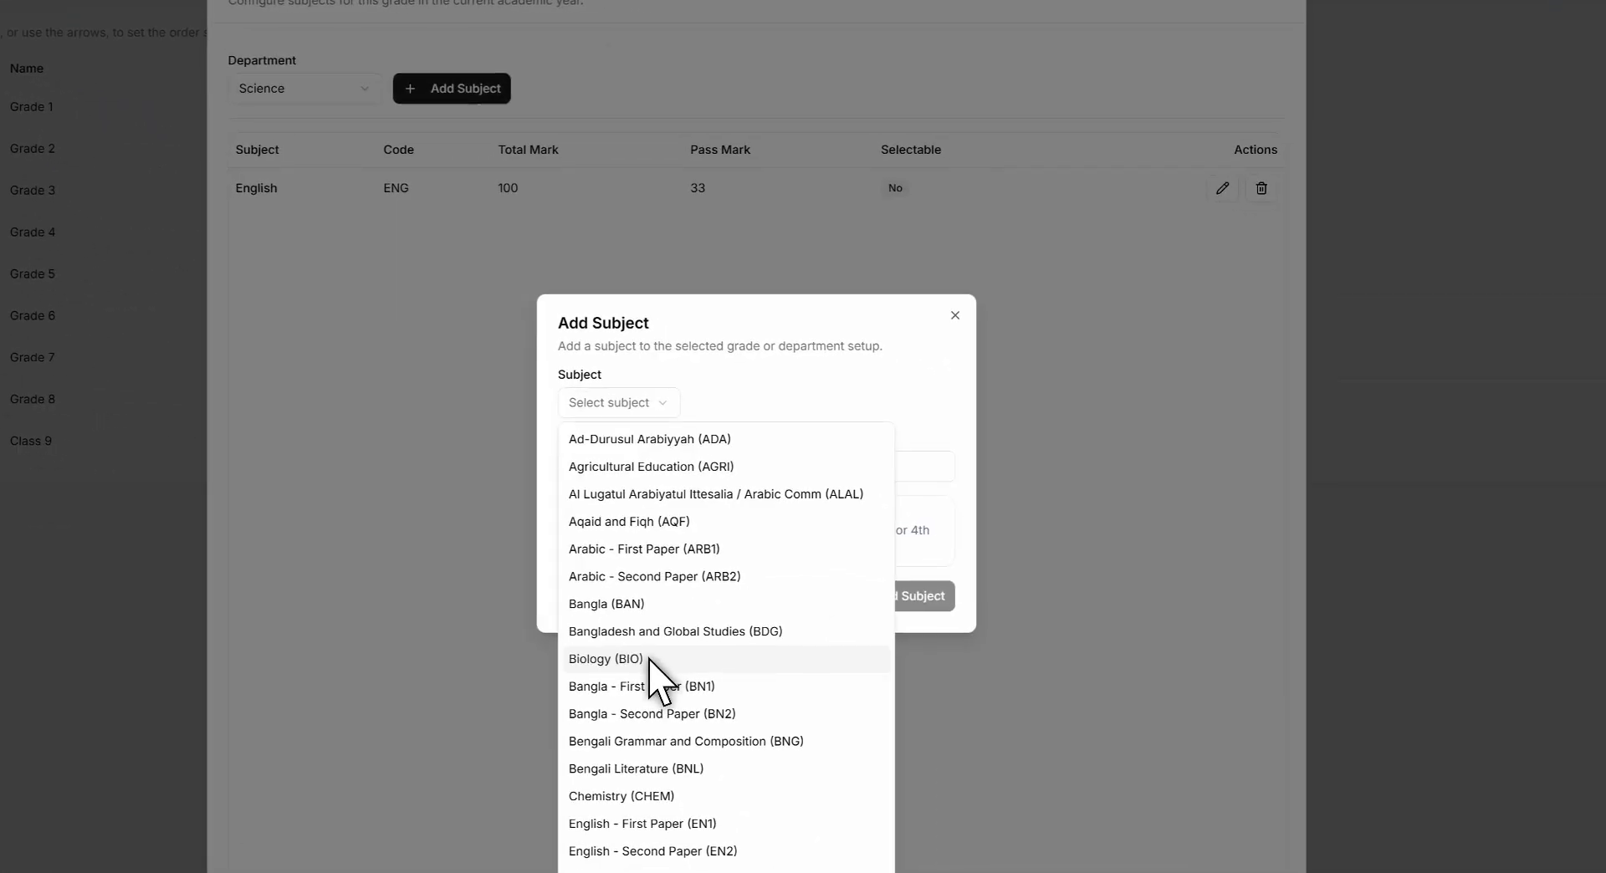
click(605, 659)
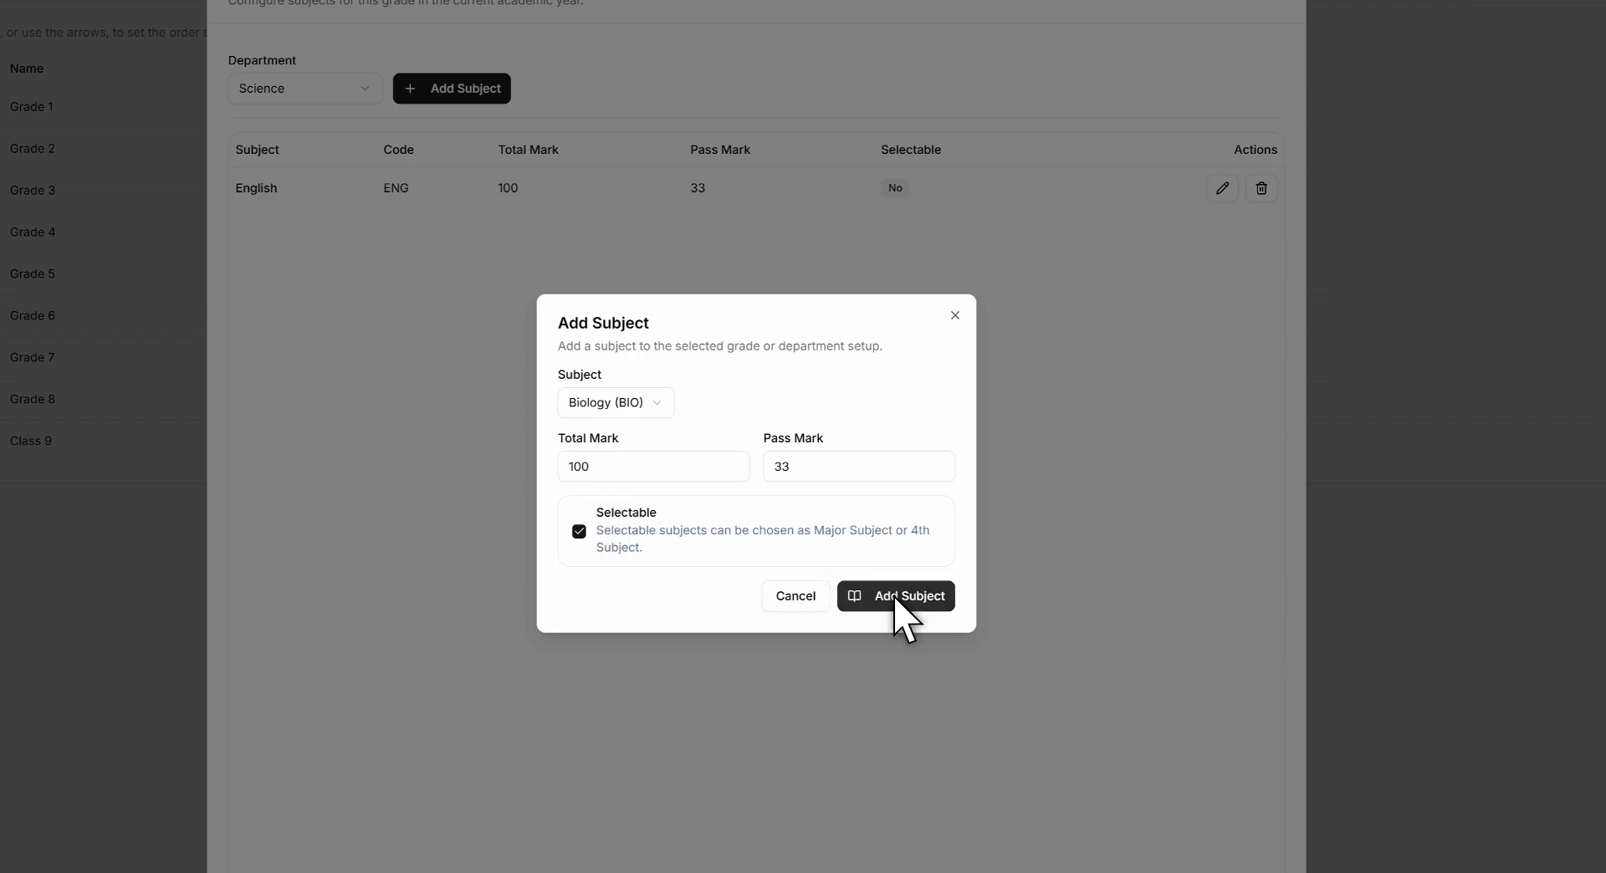
click(891, 600)
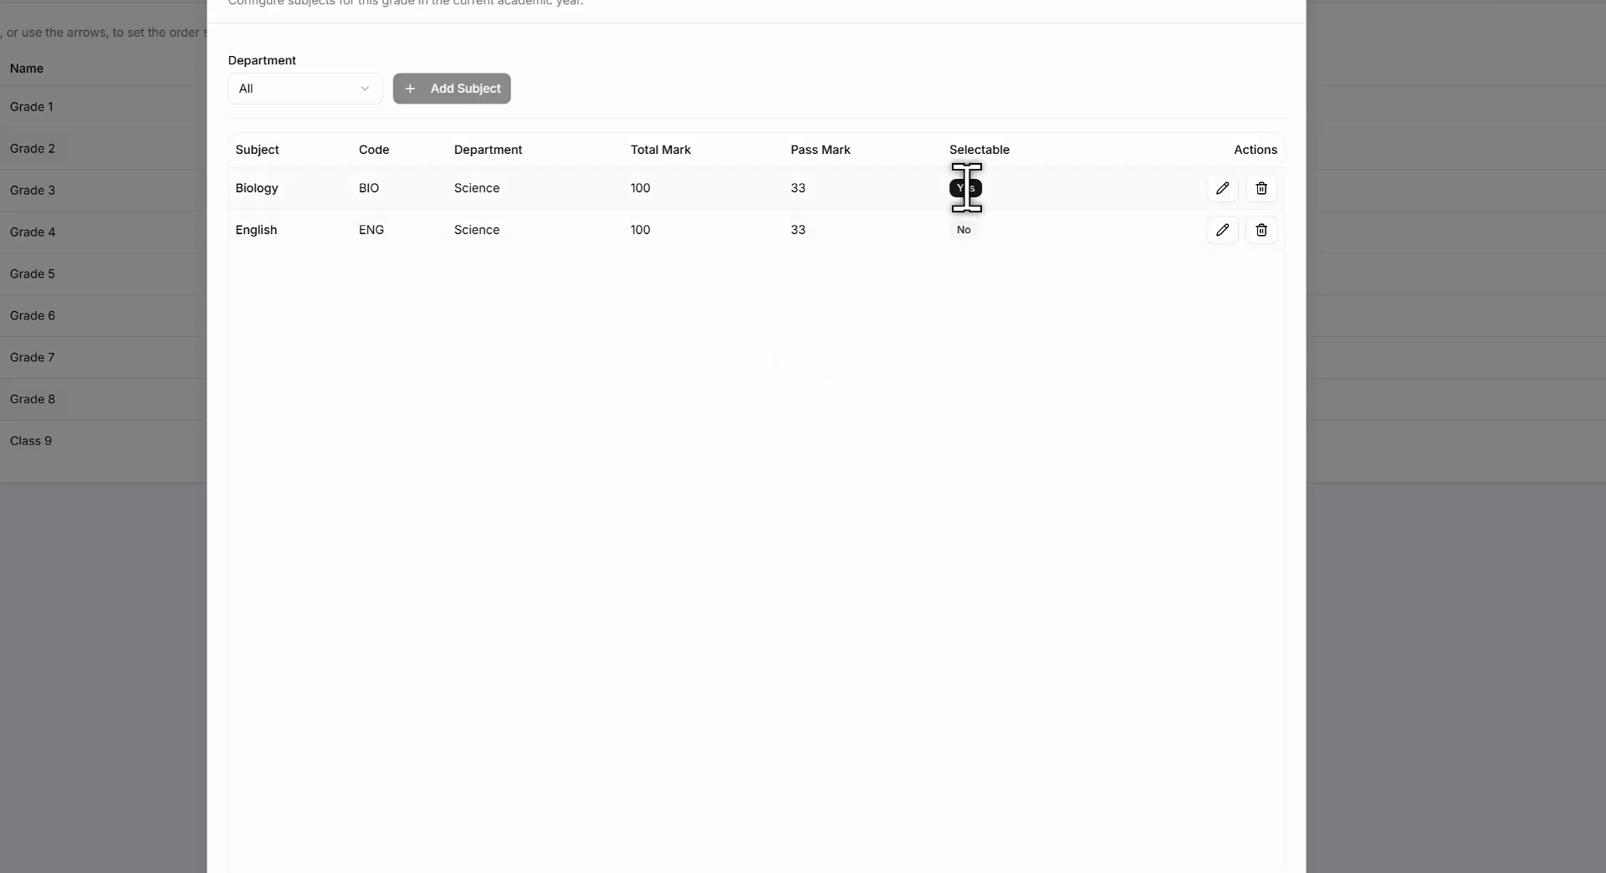
double_click(966, 187)
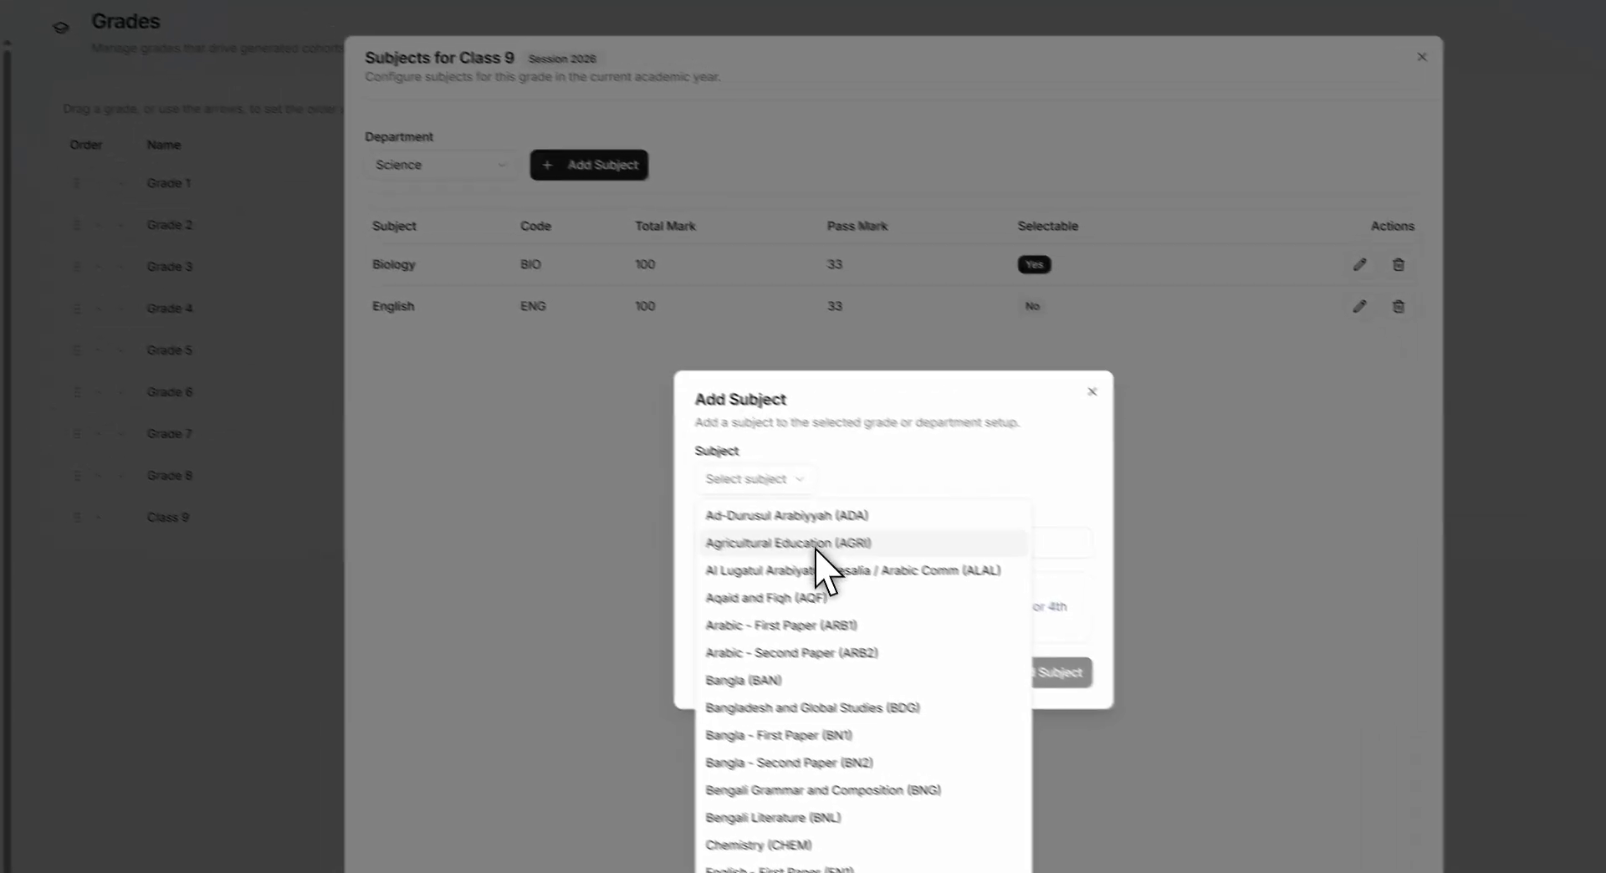
Examine the available subjects, the blank new subject form and the list of generated classes.
scroll(669, 485, down, 3)
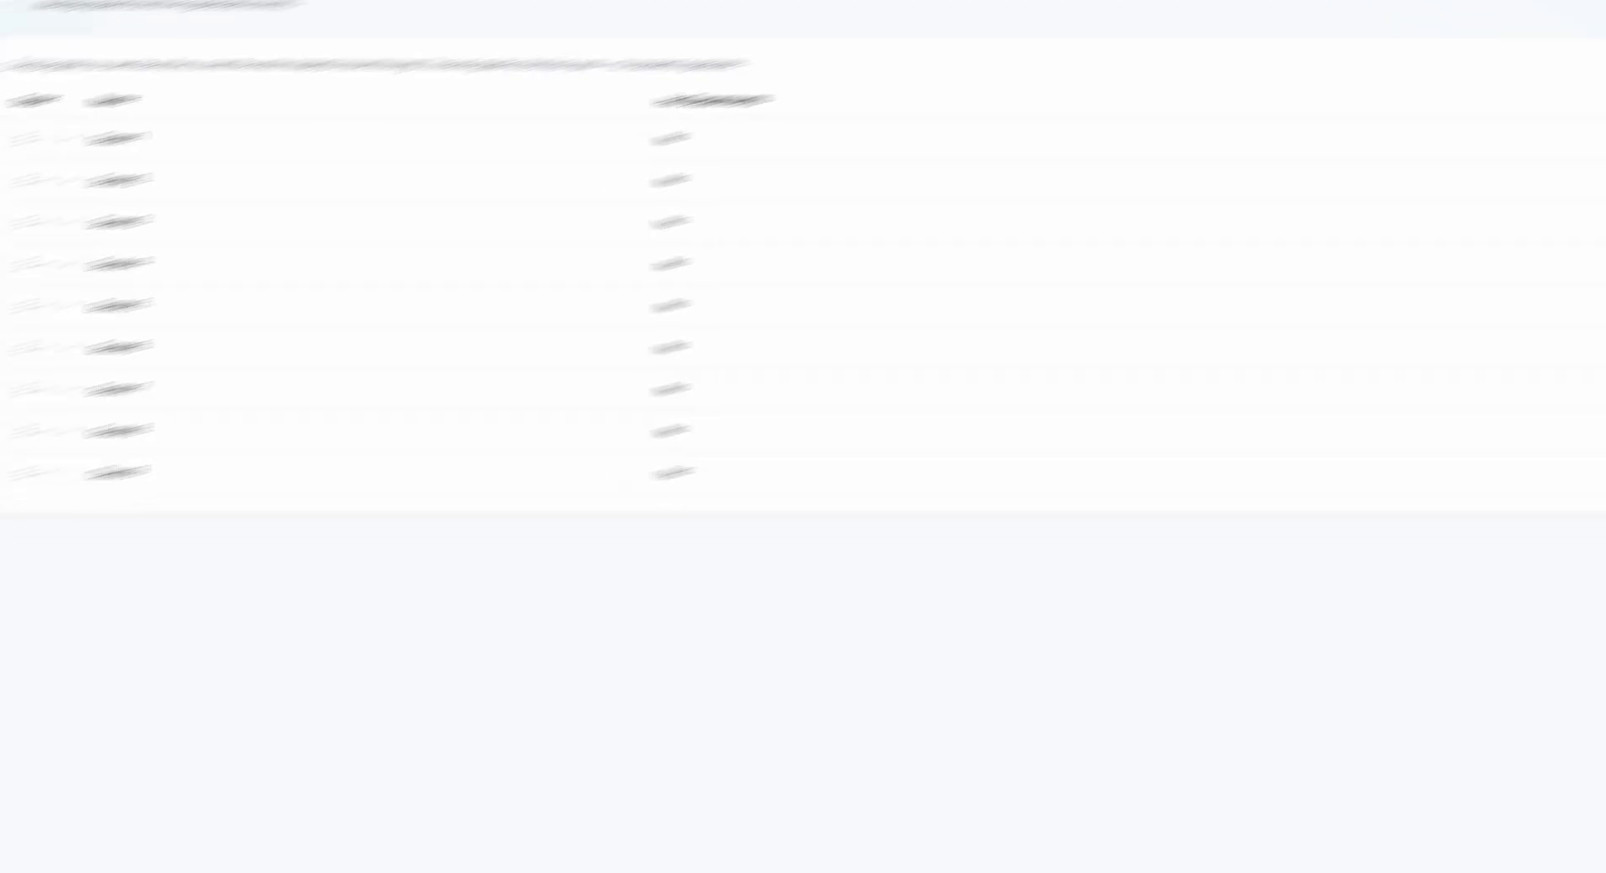
click(155, 623)
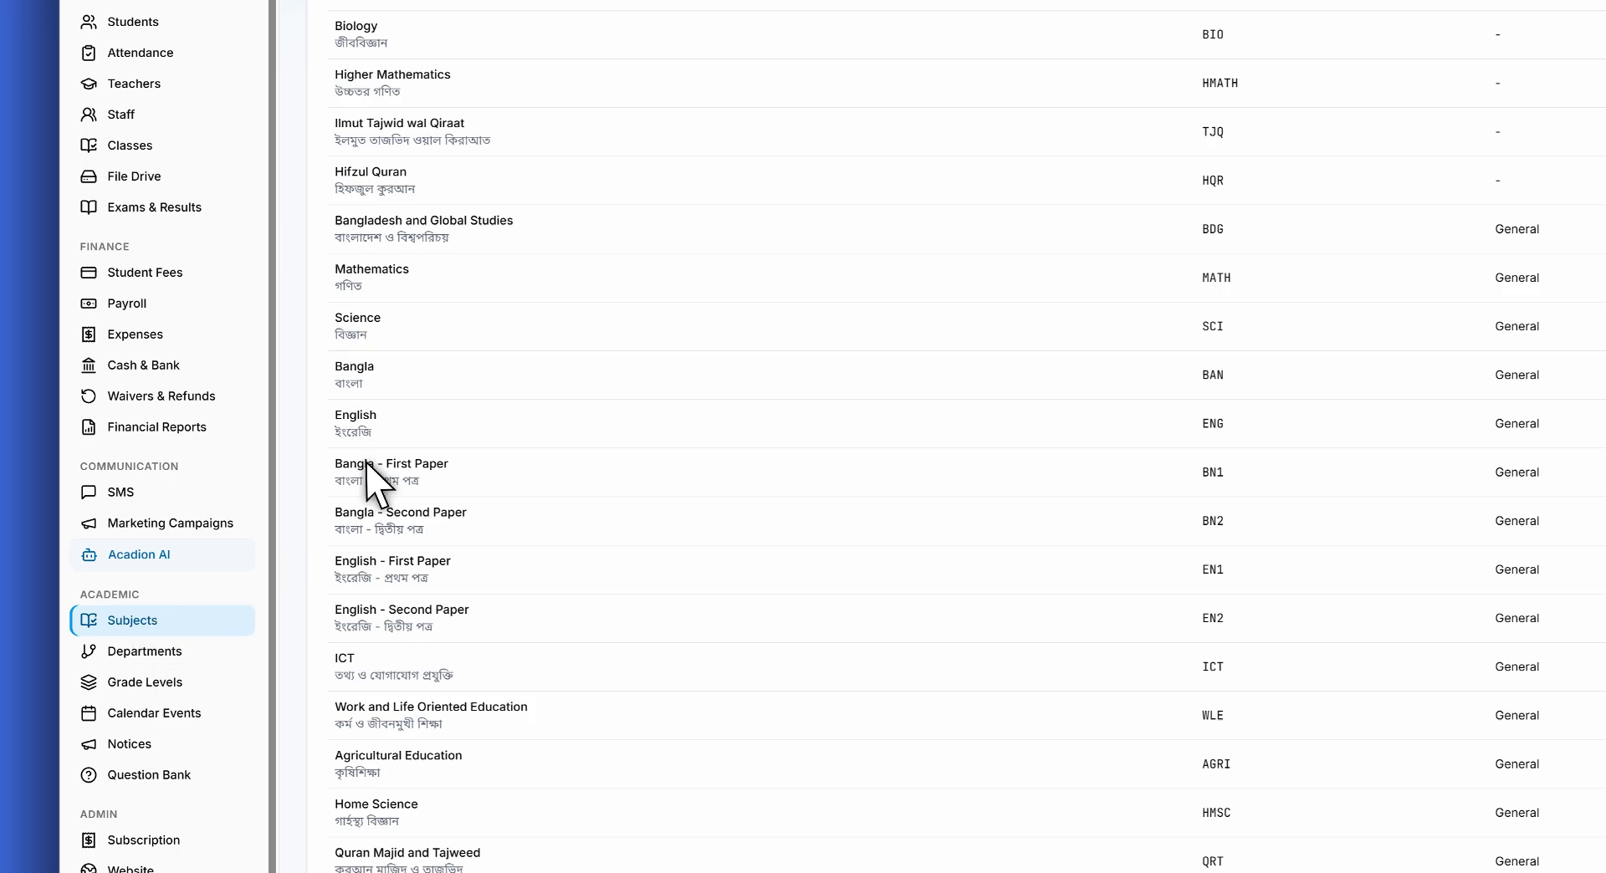
click(1588, 77)
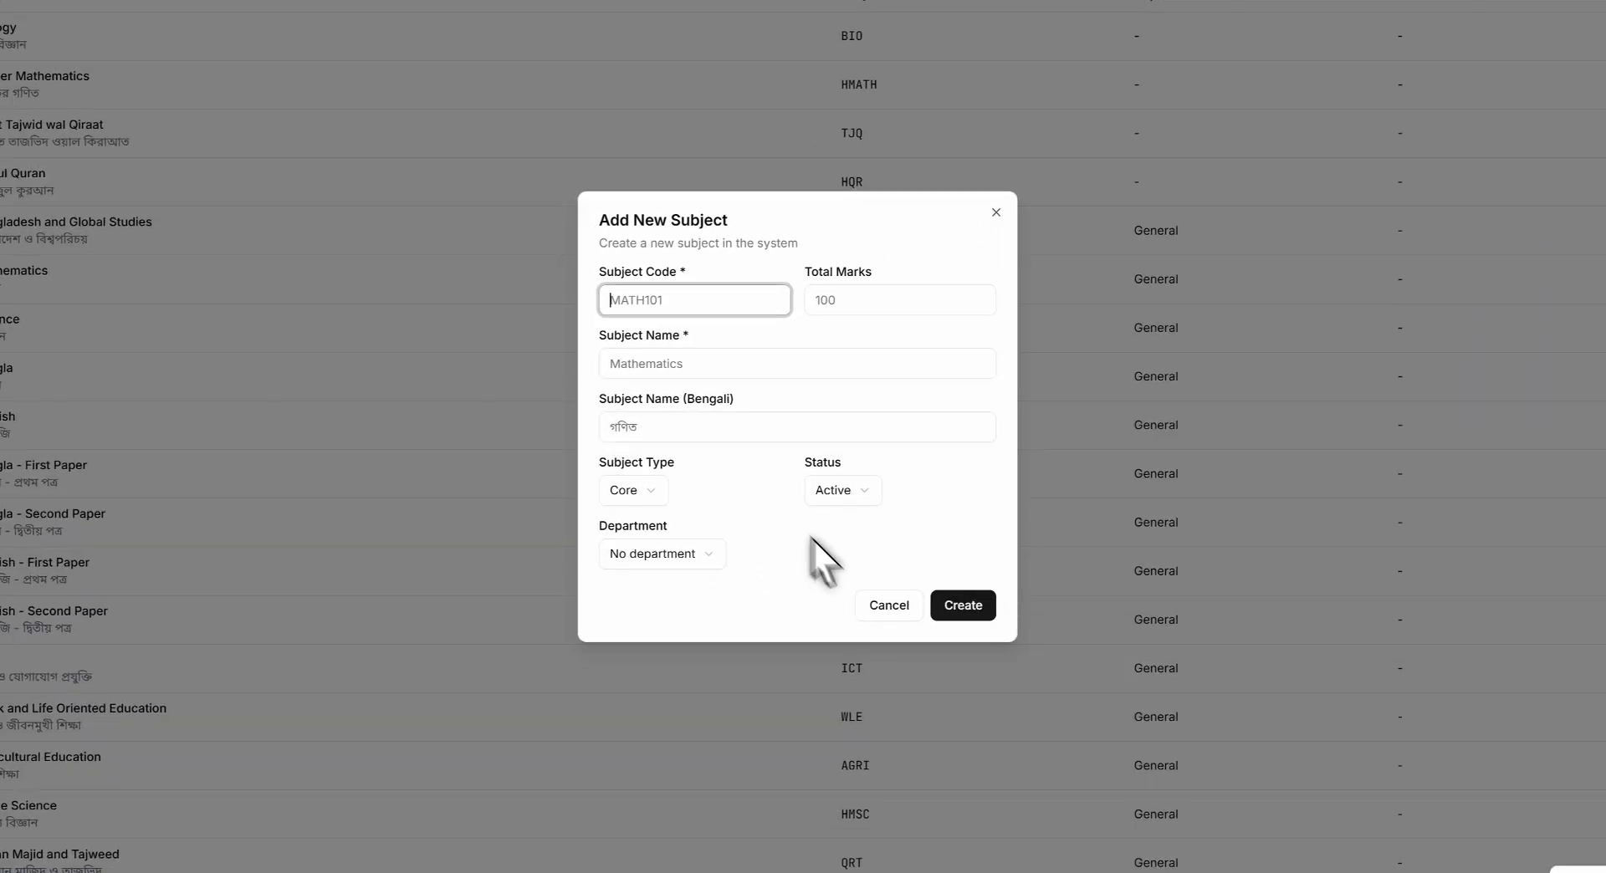
click(880, 604)
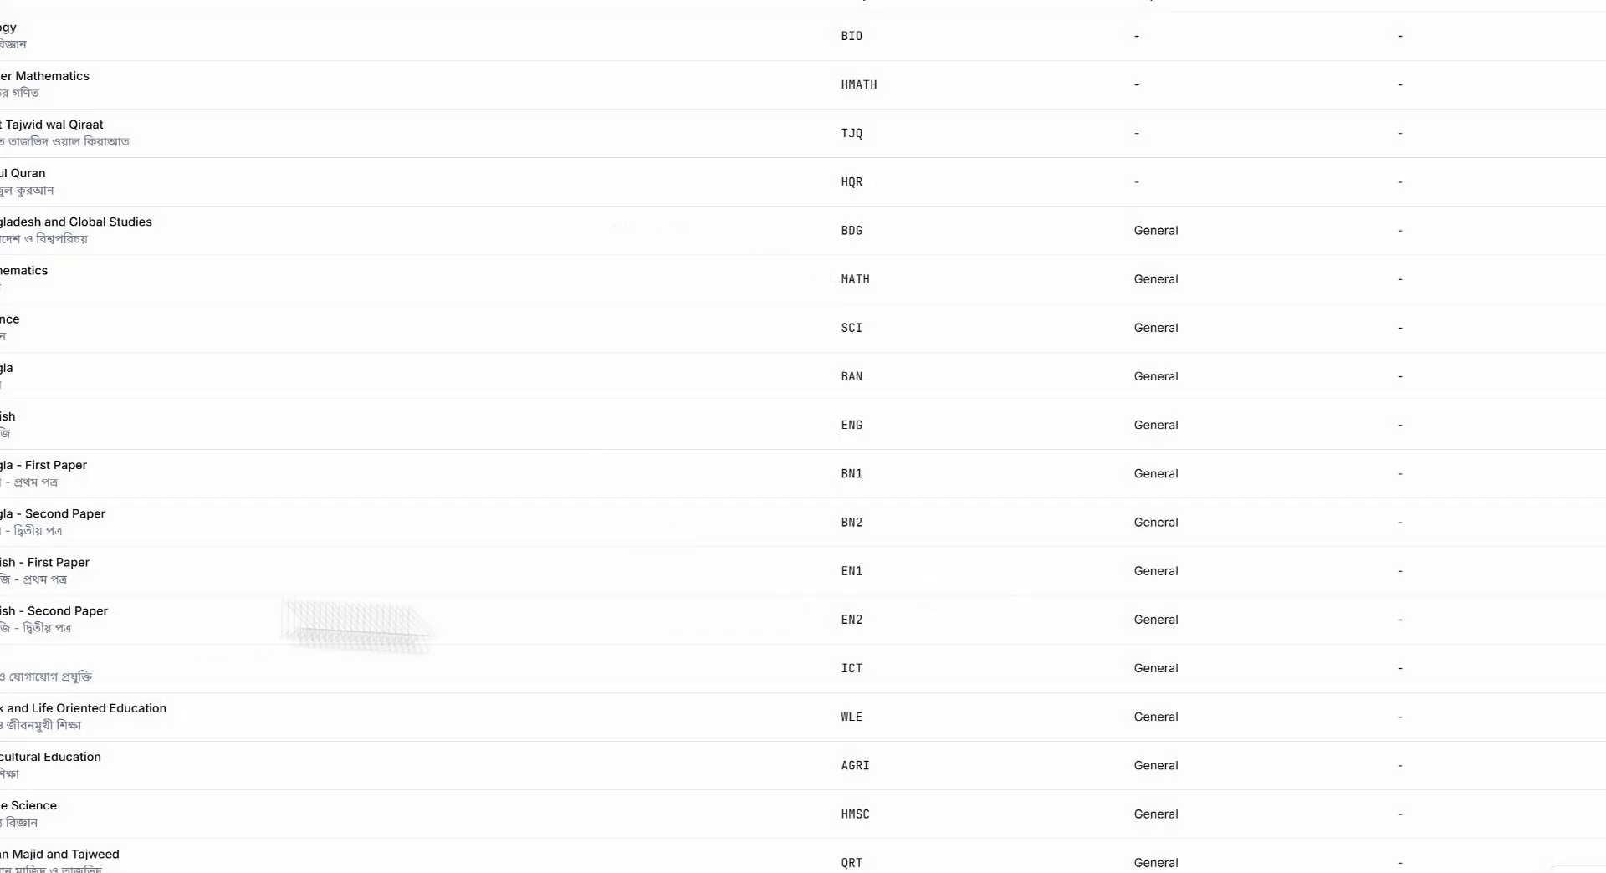
click(126, 269)
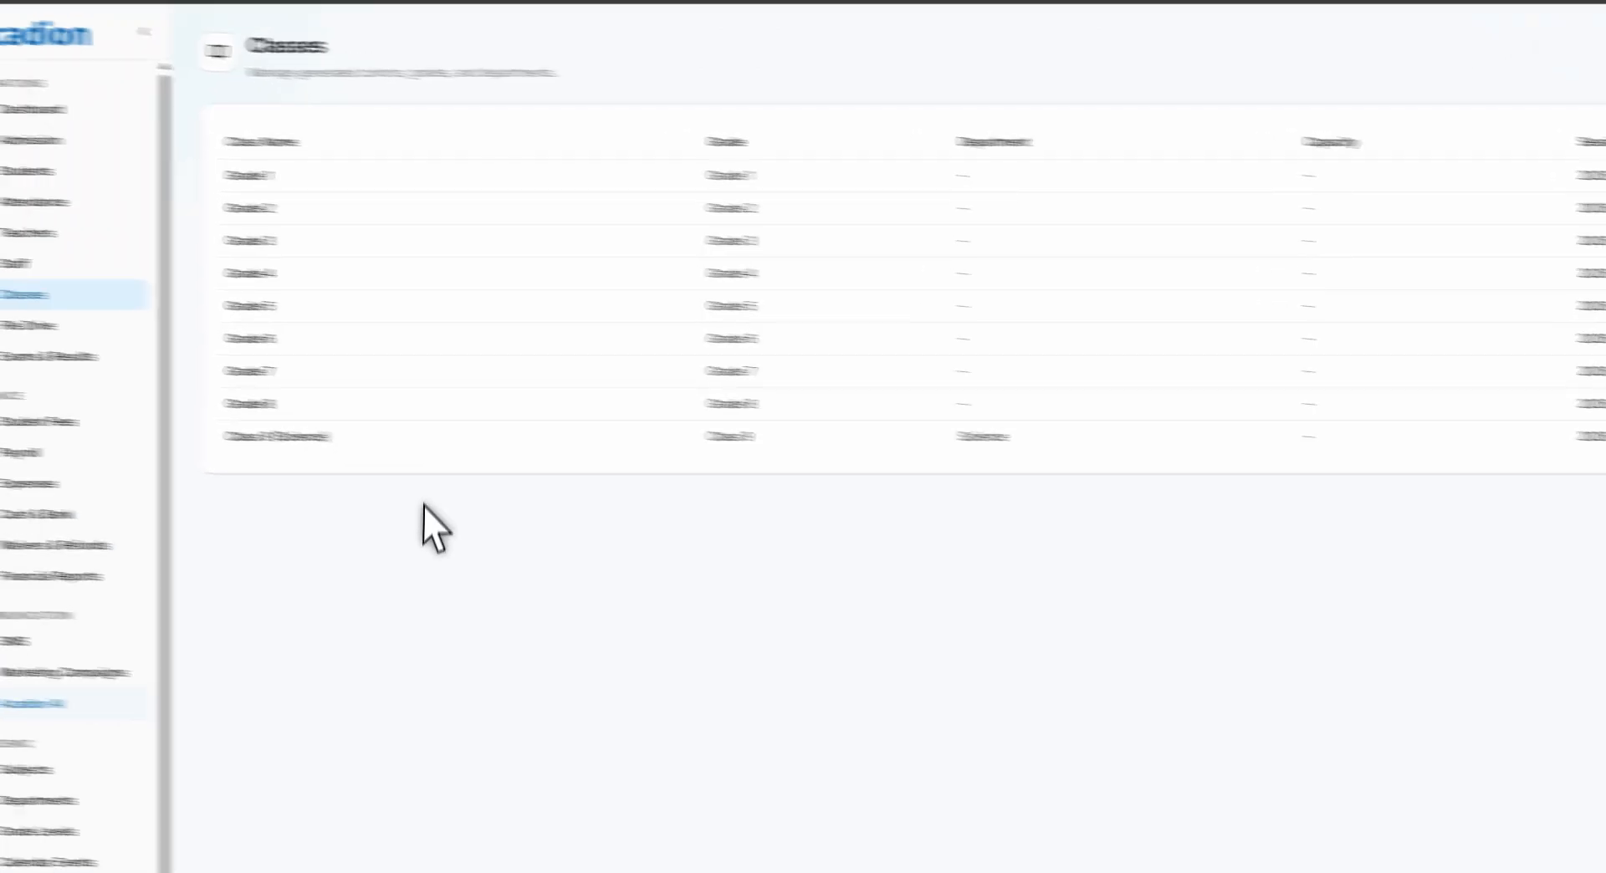
Start a new student record with Class 9, Science, section A and Biology as the optional subject, and close the form.
click(171, 188)
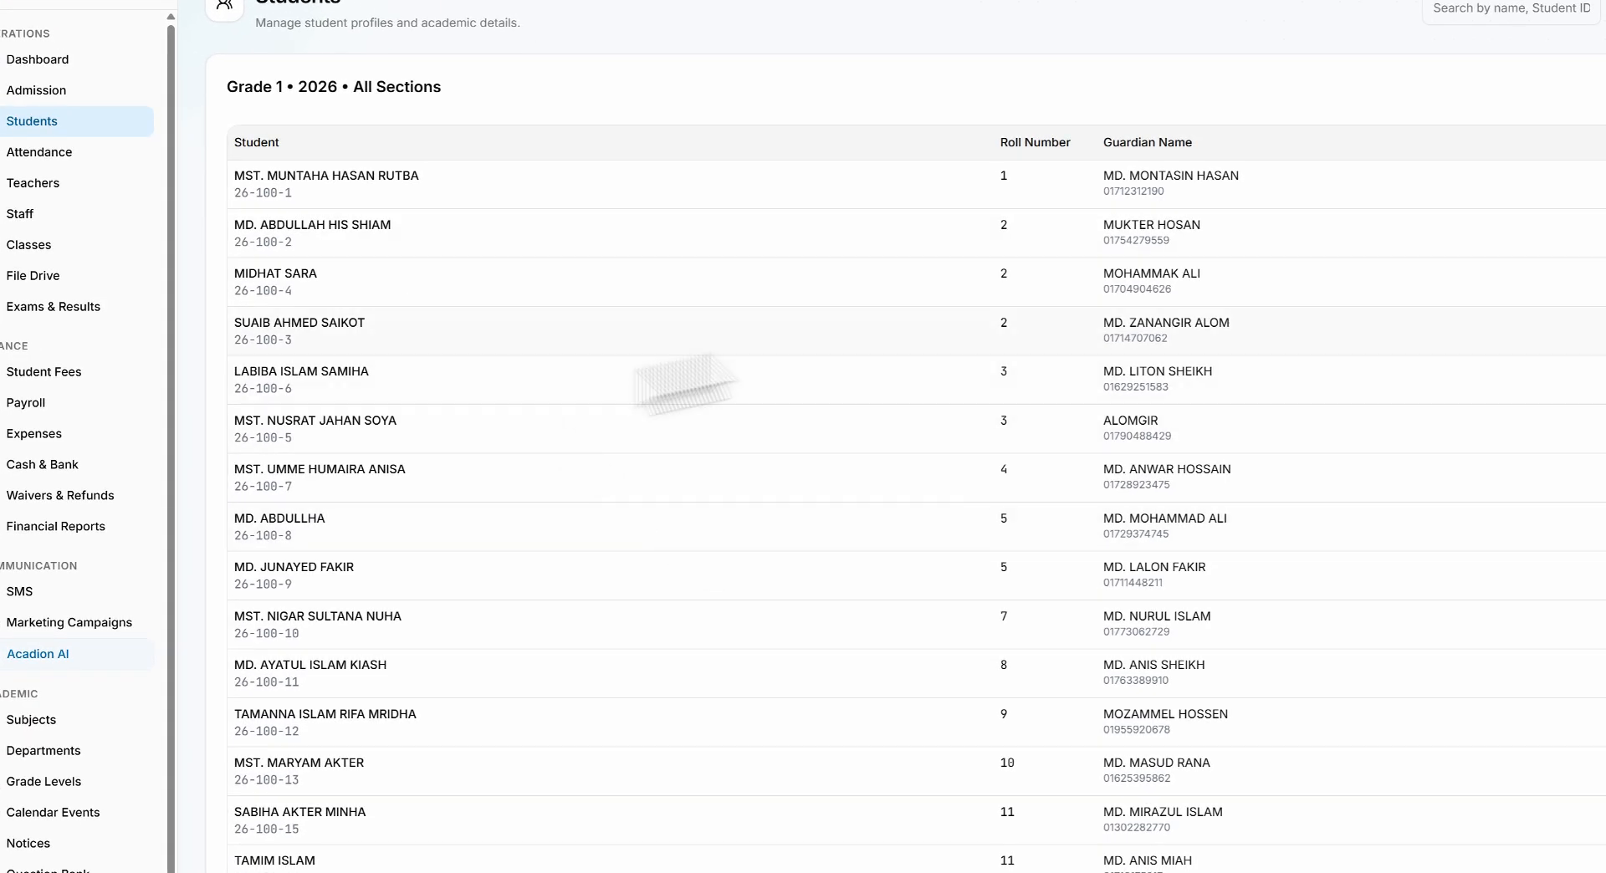
click(1455, 171)
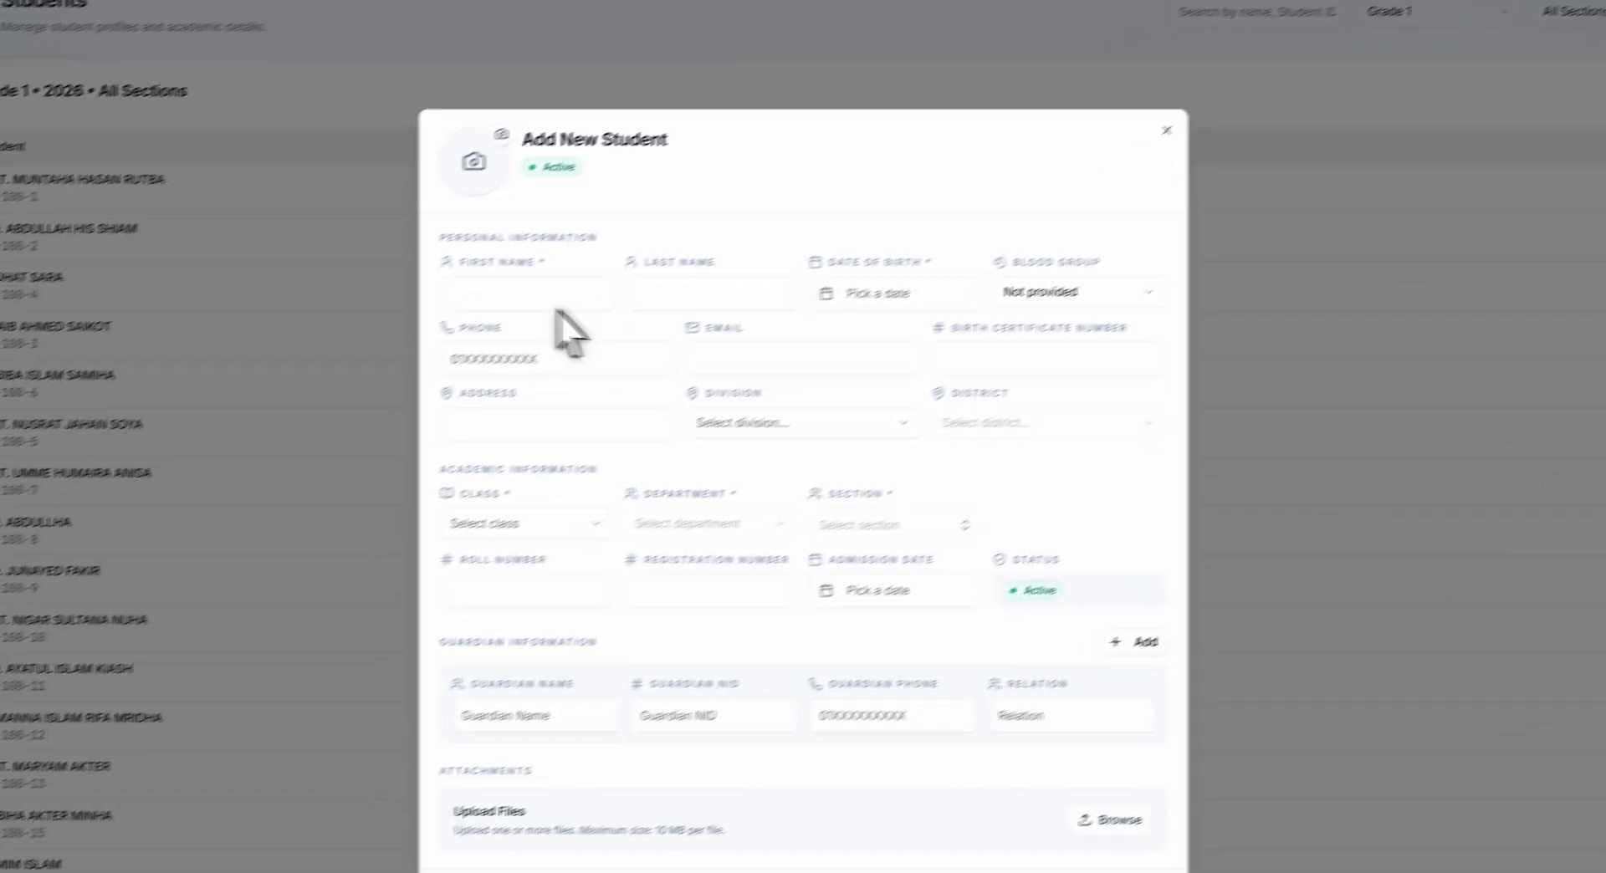
click(175, 442)
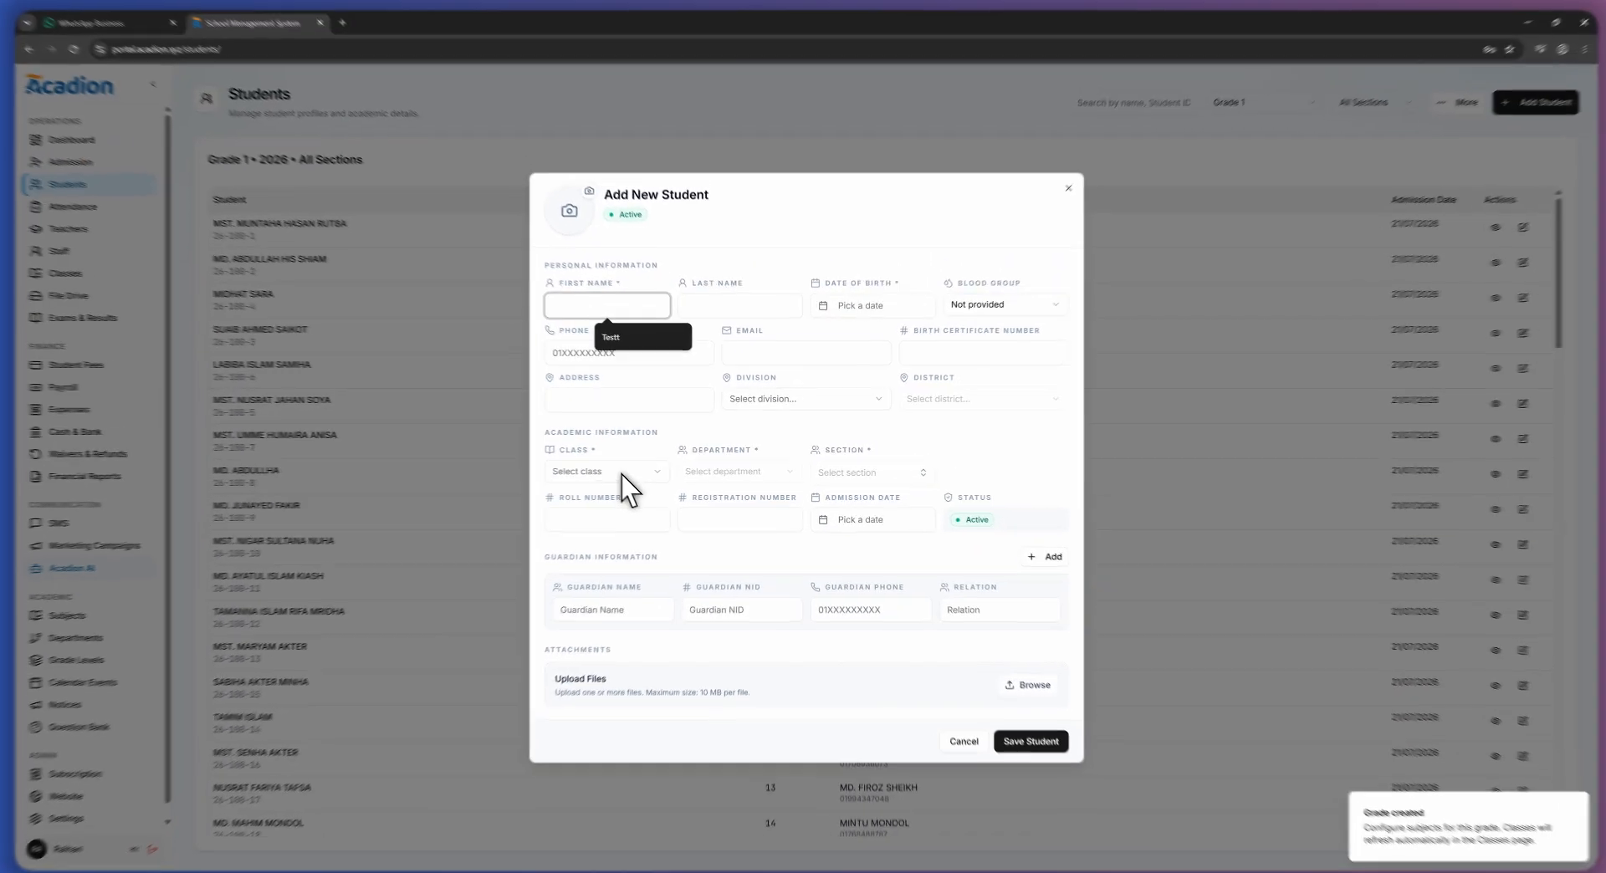
click(567, 512)
click(616, 639)
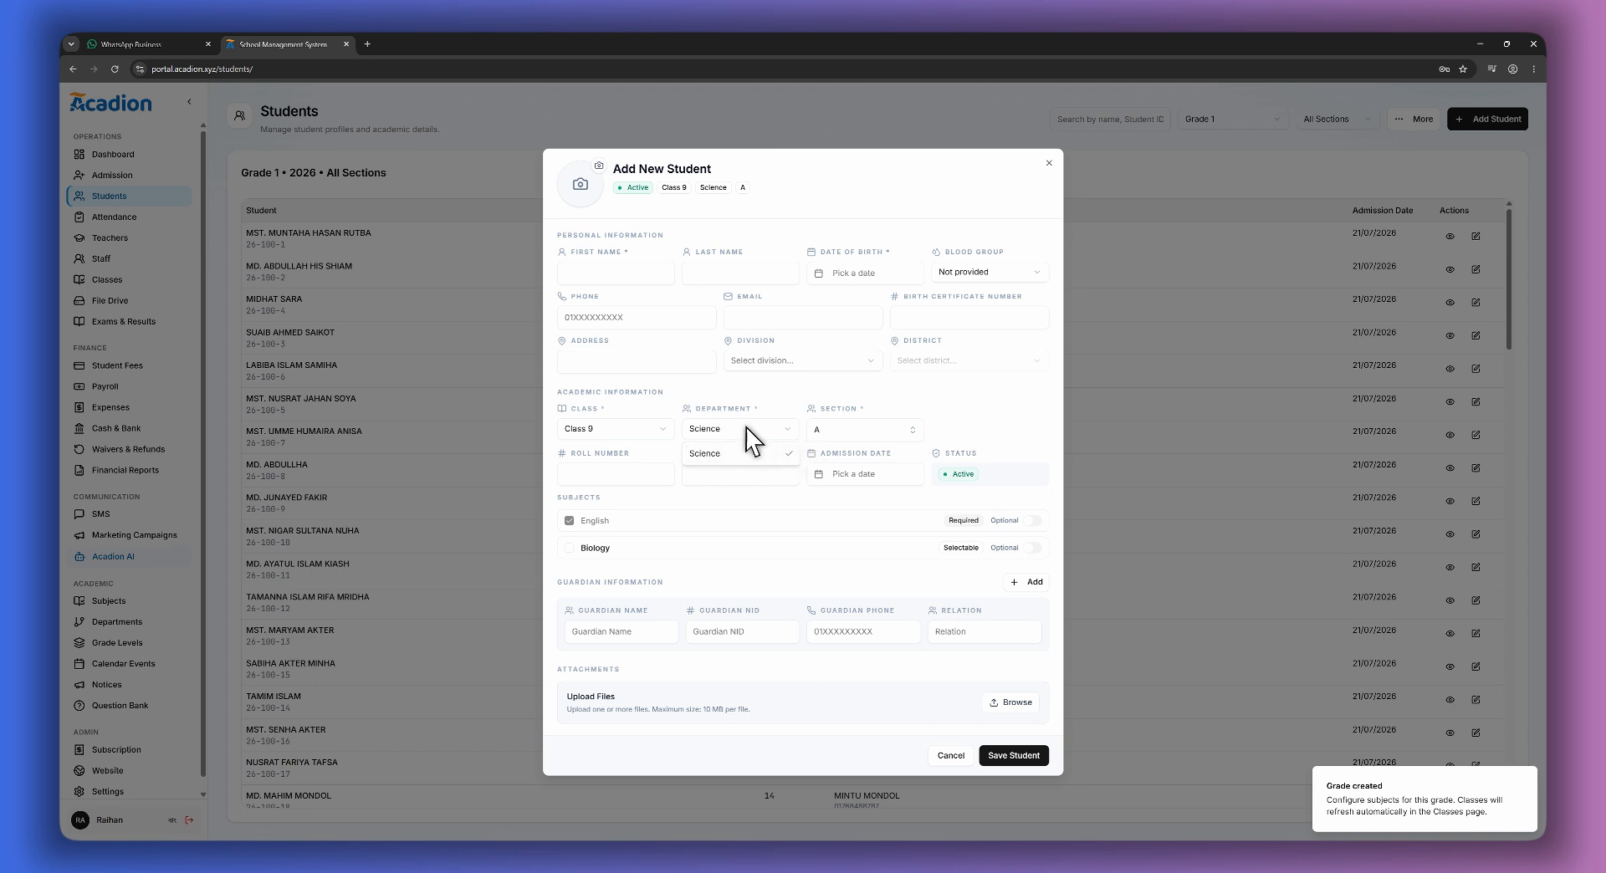
click(875, 428)
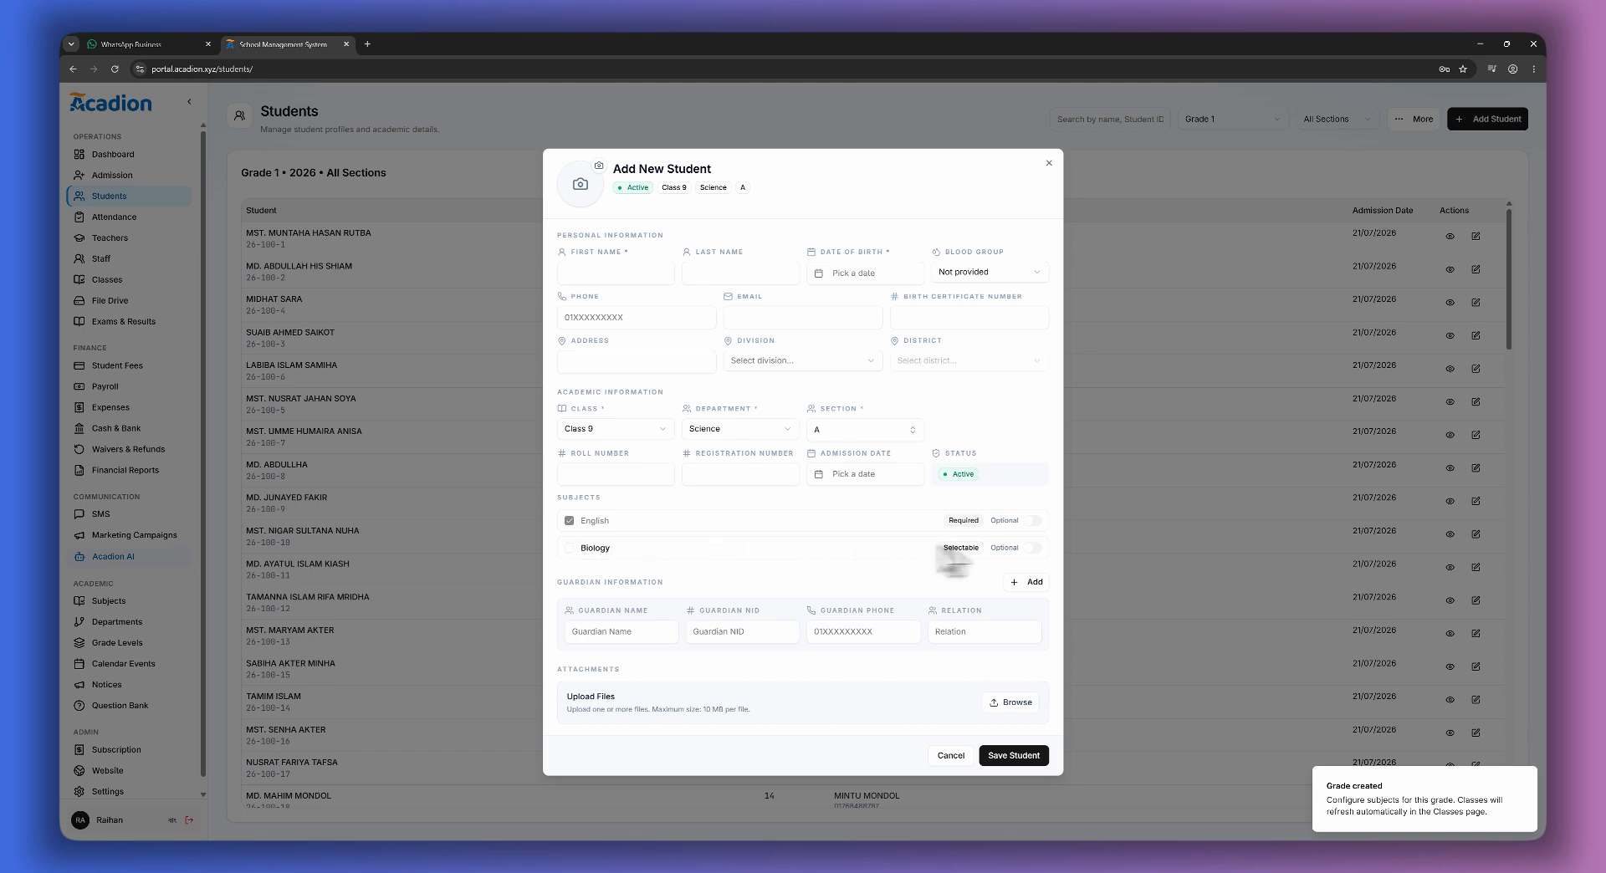
double_click(962, 549)
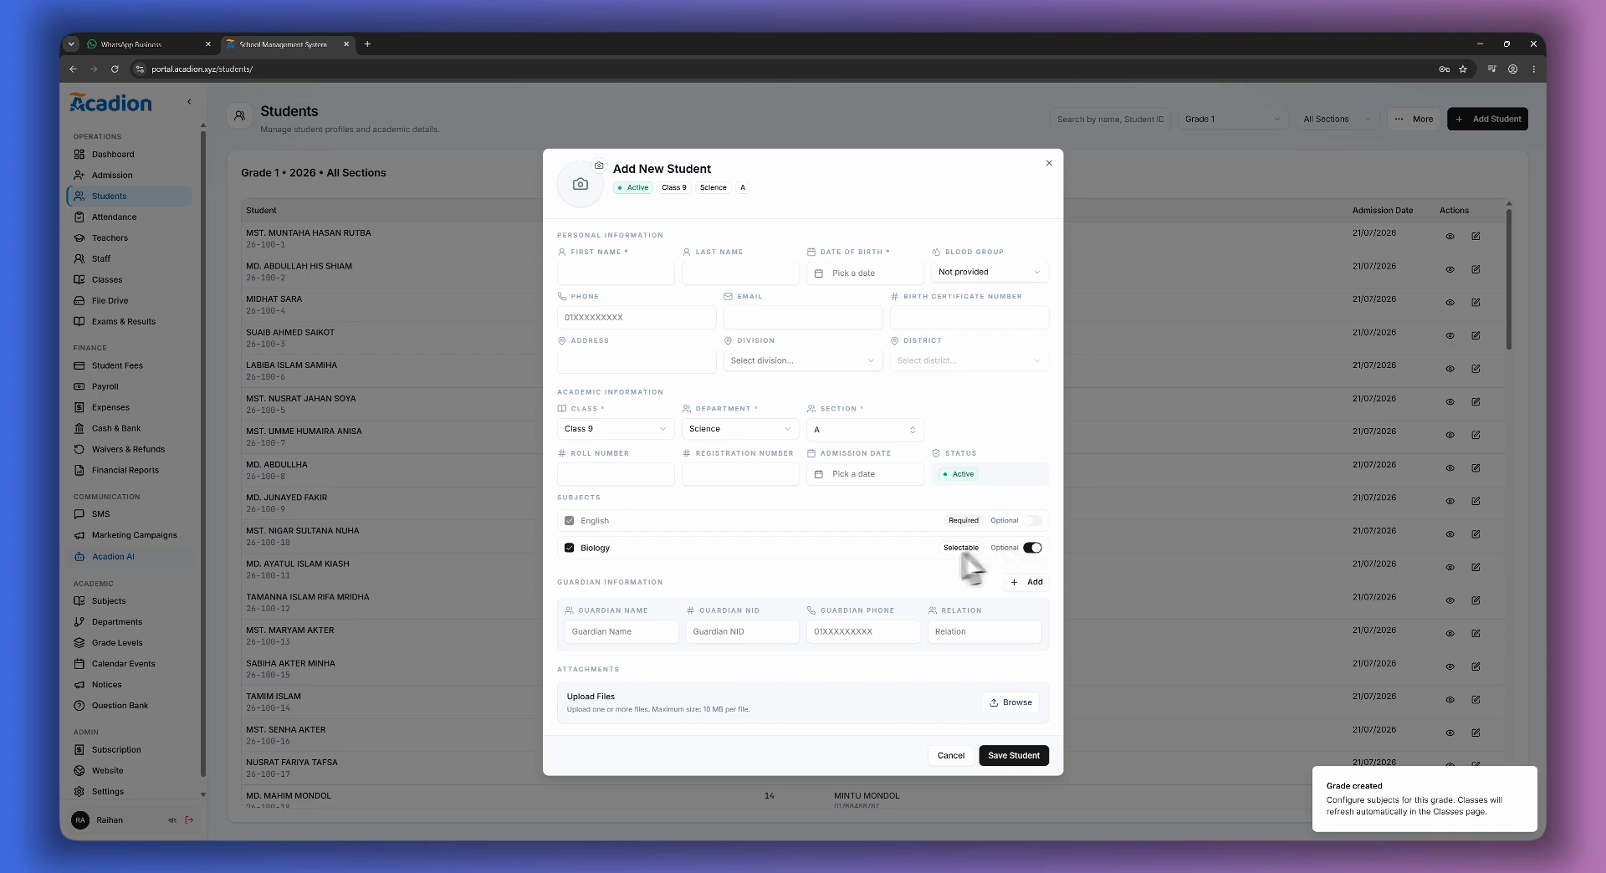
click(1003, 756)
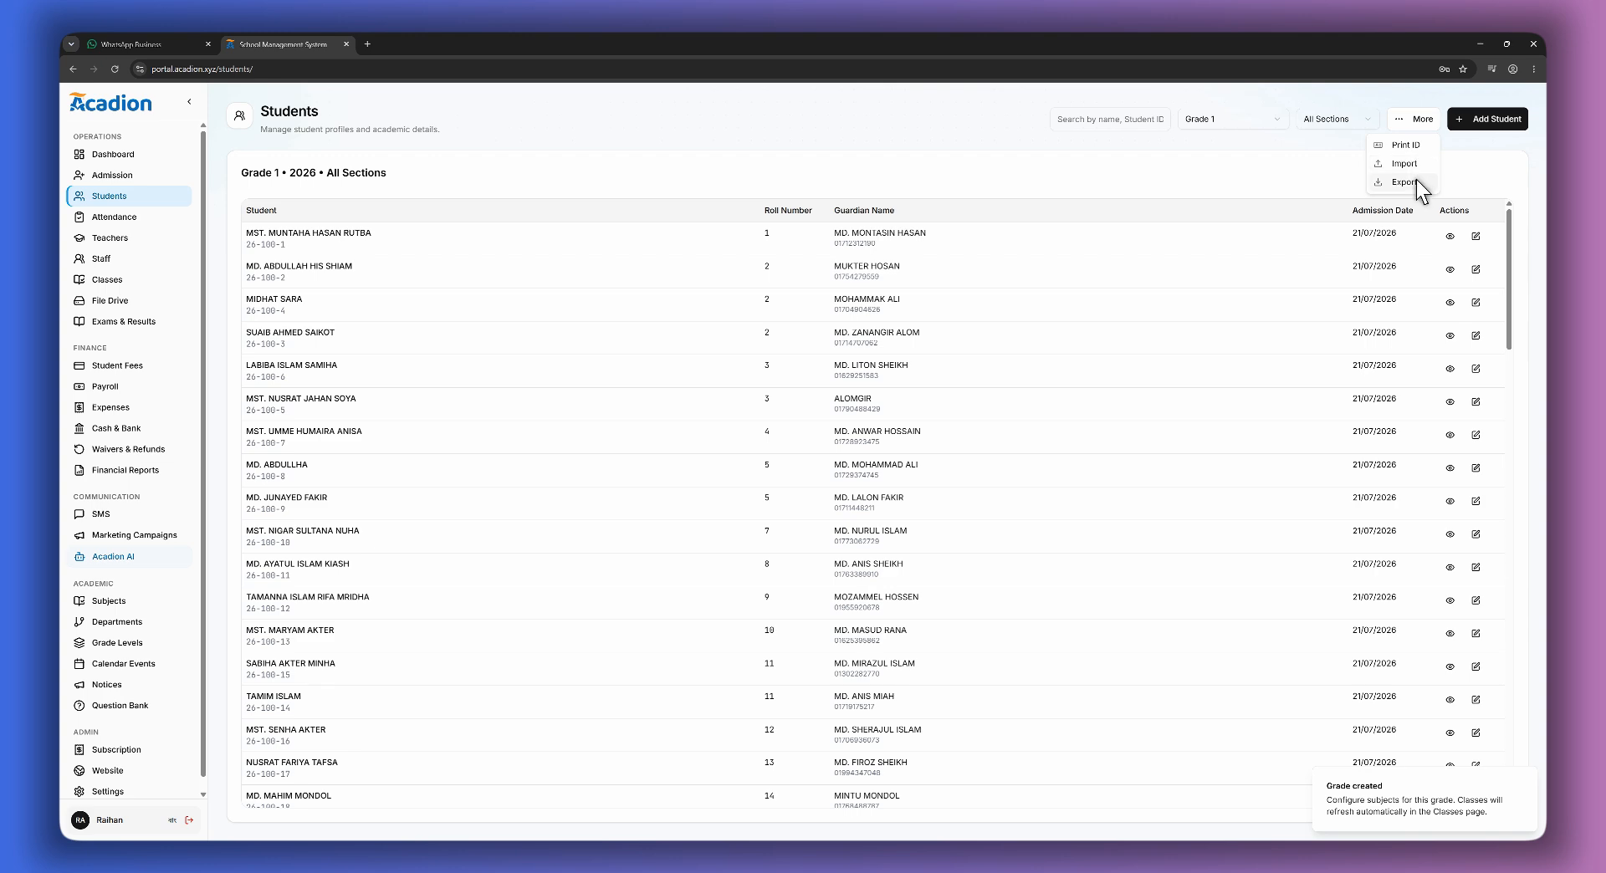
Preview the Grade 1 student list as a printable PDF export and close the preview.
click(1417, 181)
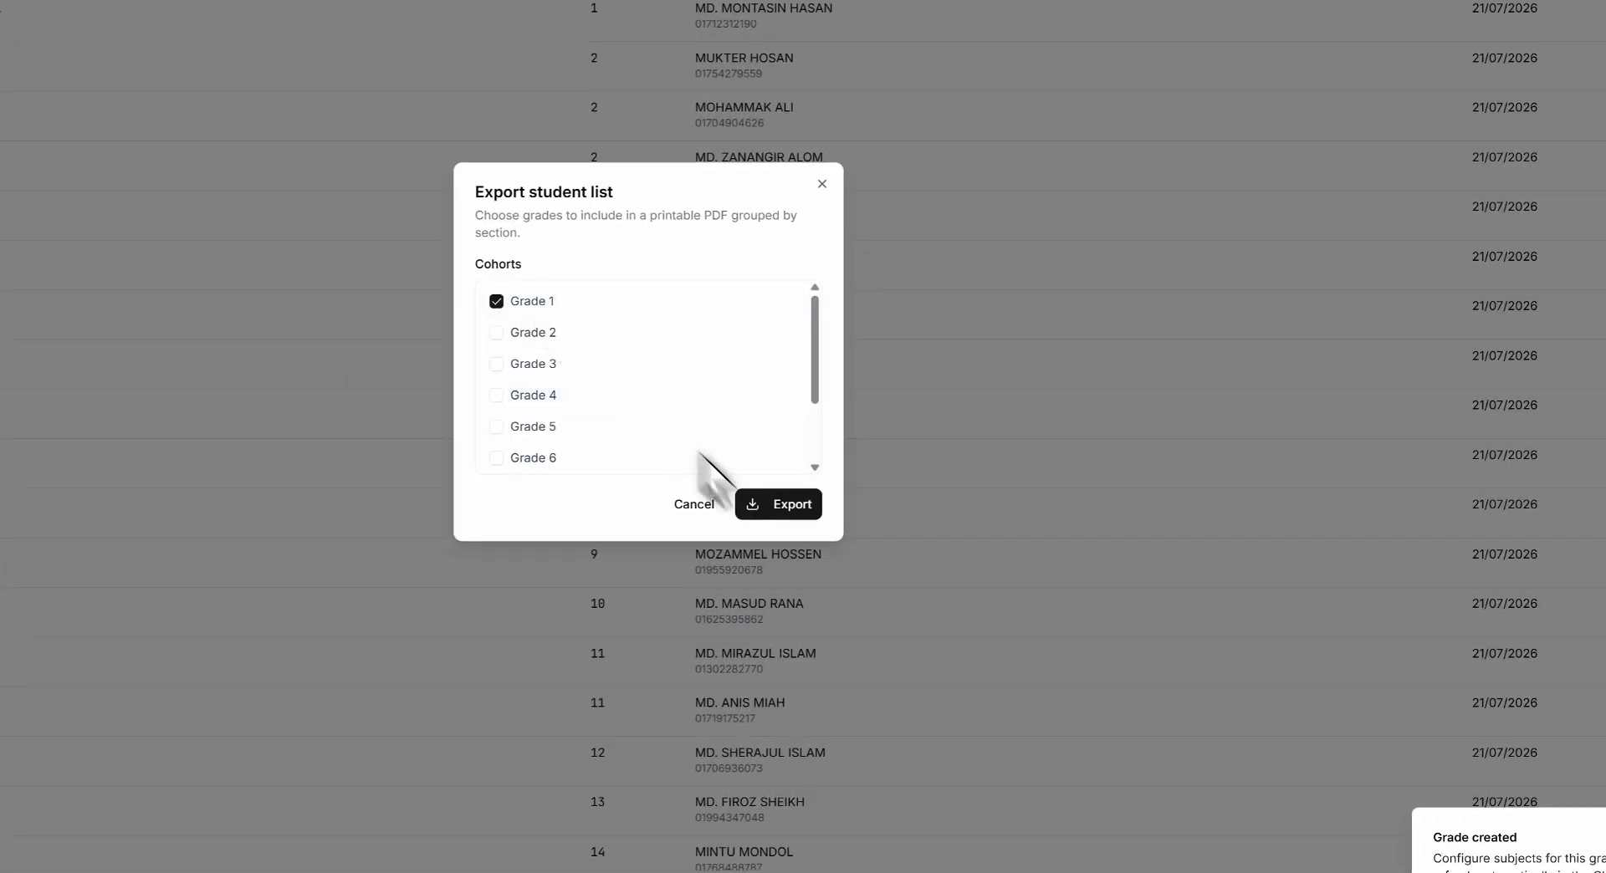
click(752, 504)
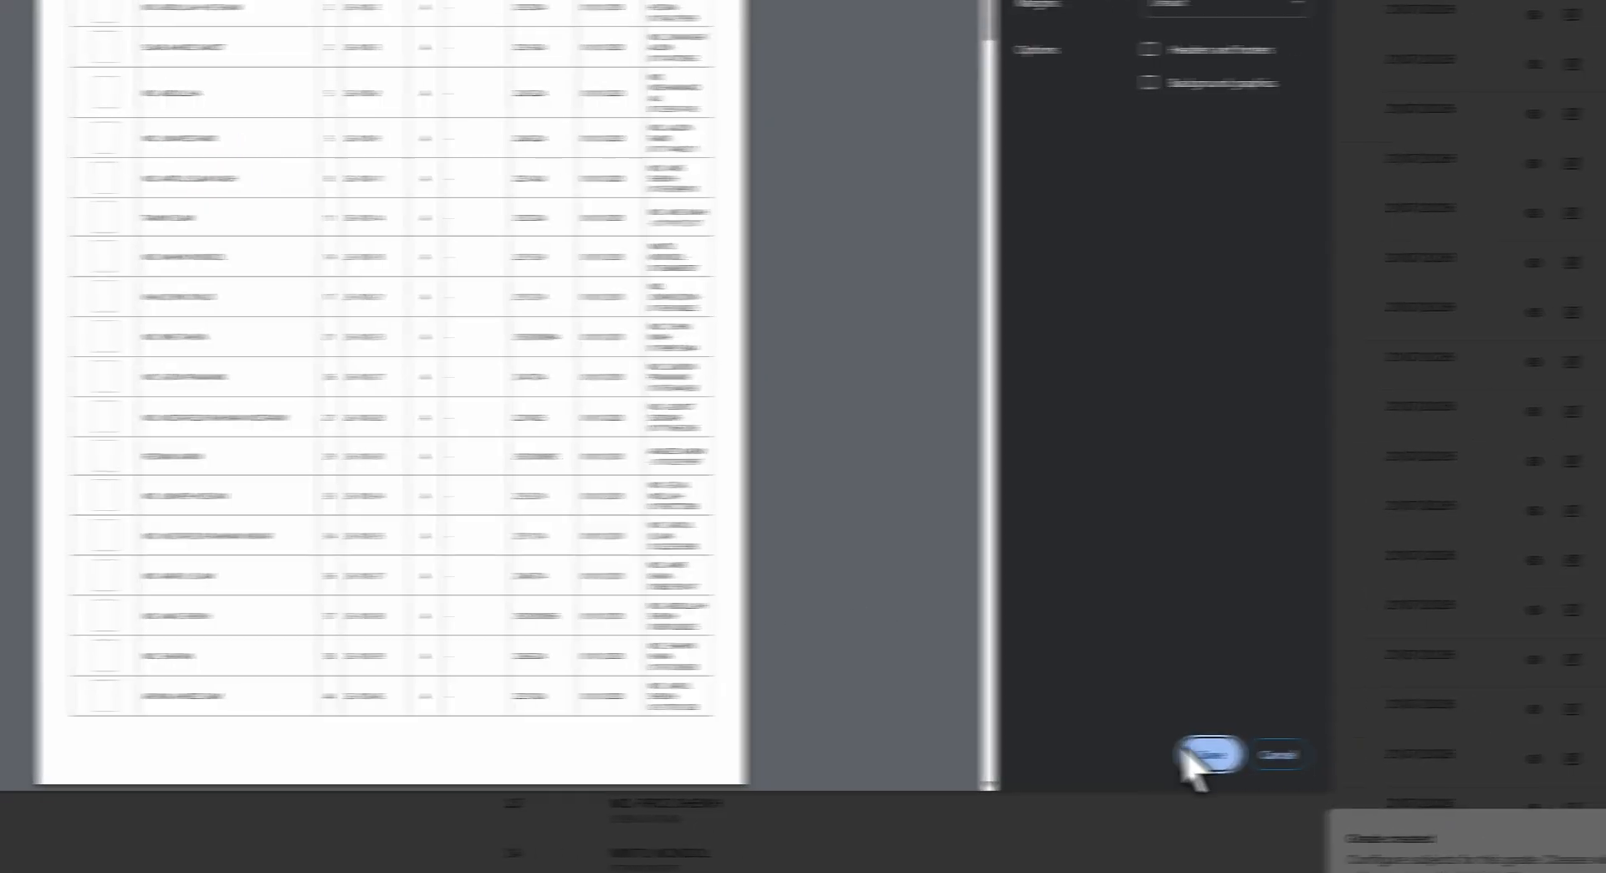
click(1277, 755)
Print the student ID cards for the Grade 1 cohort using the Portrait template.
click(1348, 161)
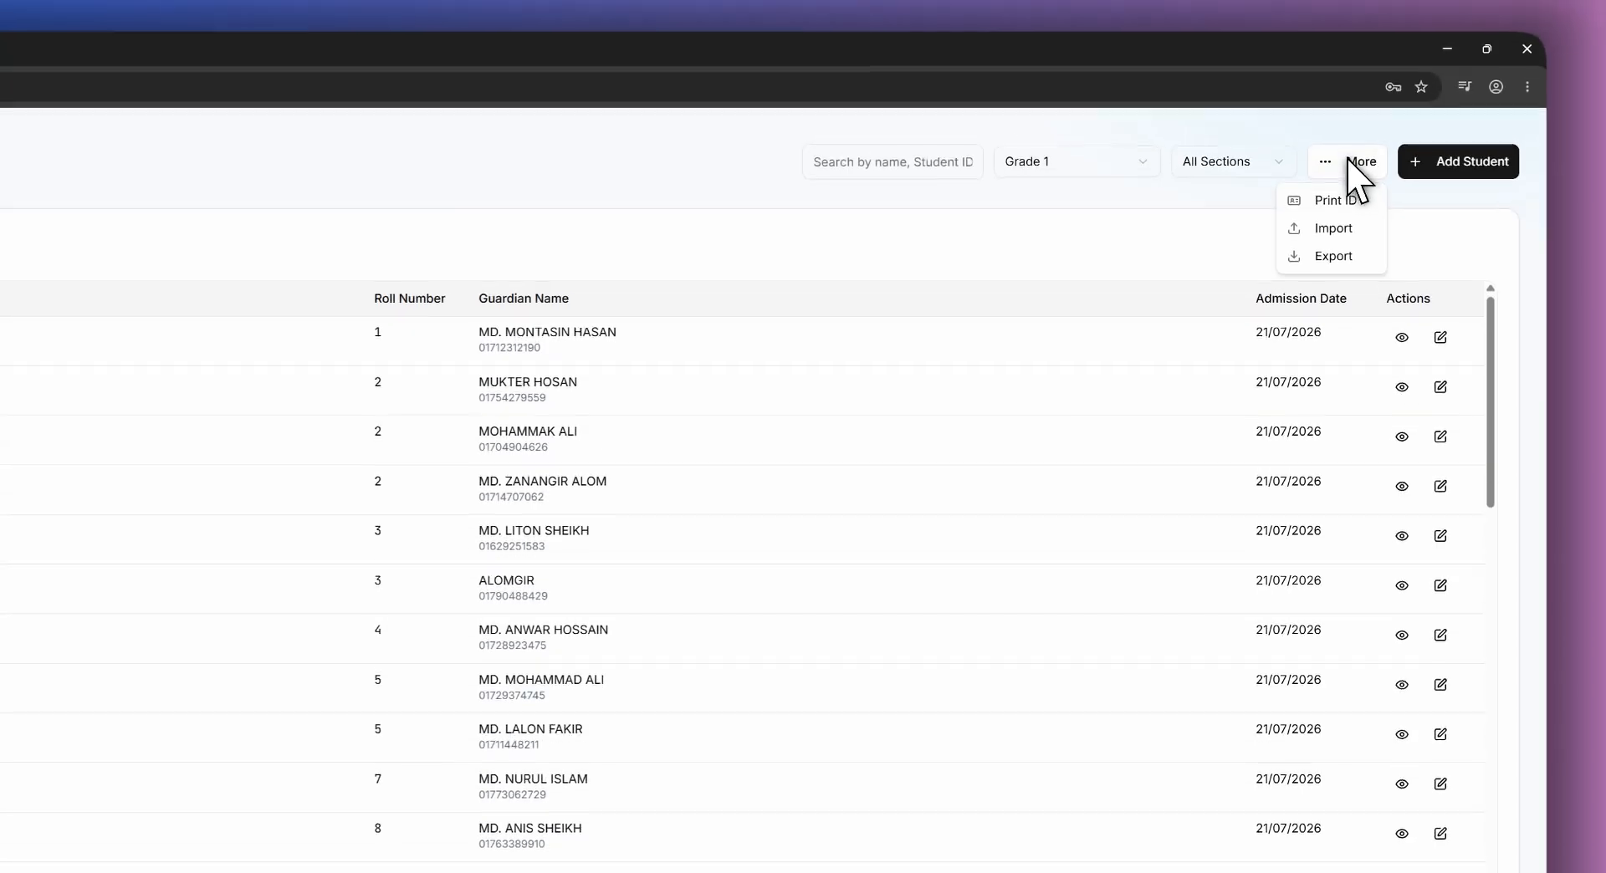
click(1335, 201)
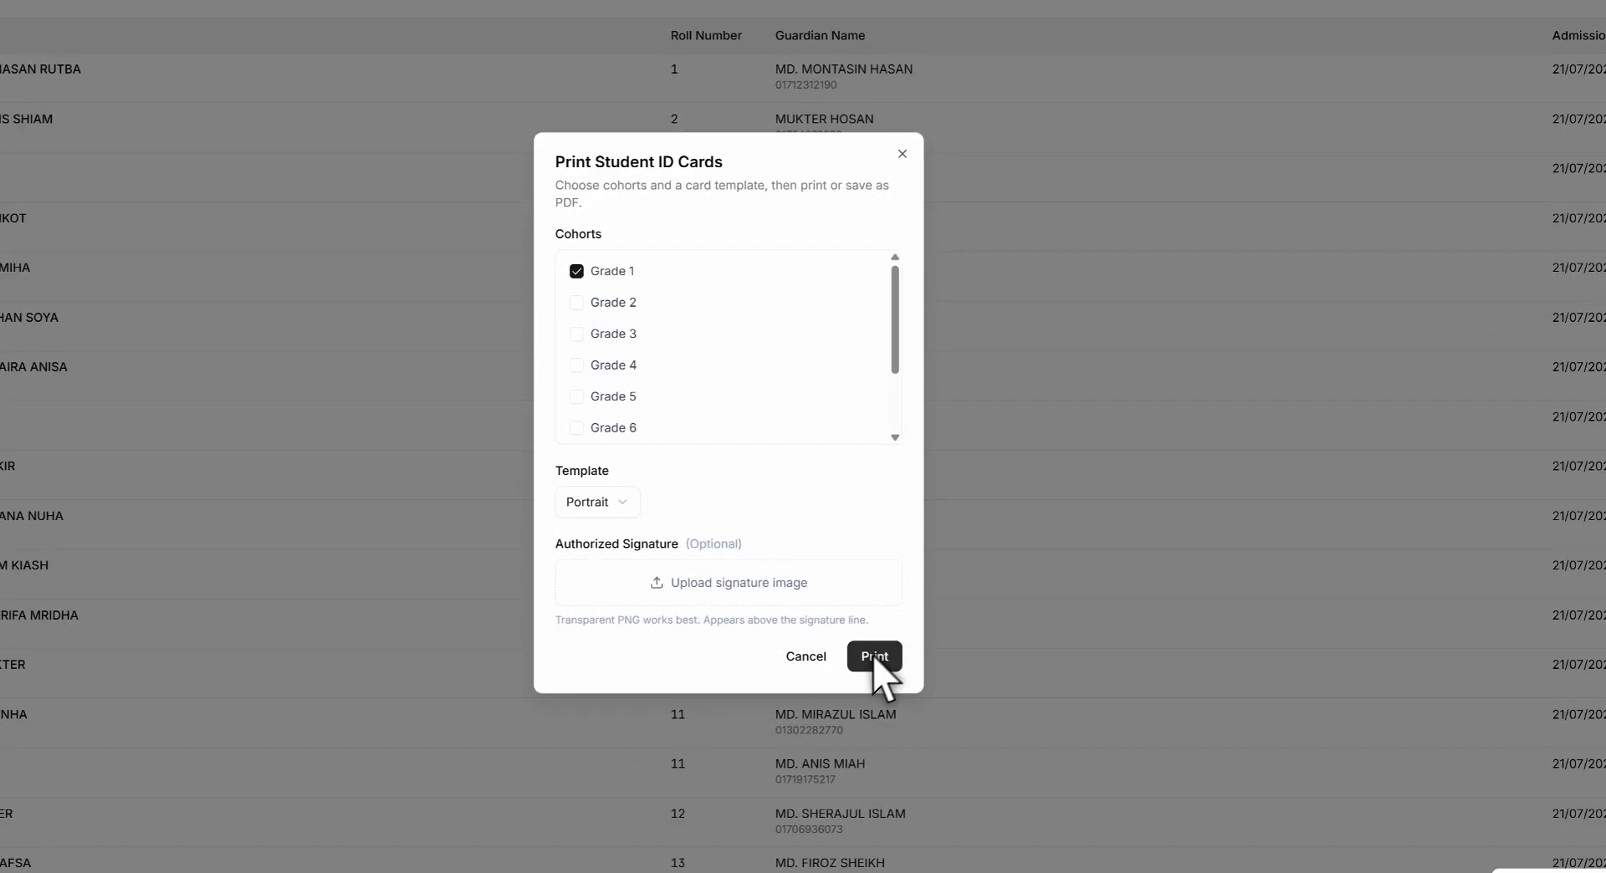
click(874, 657)
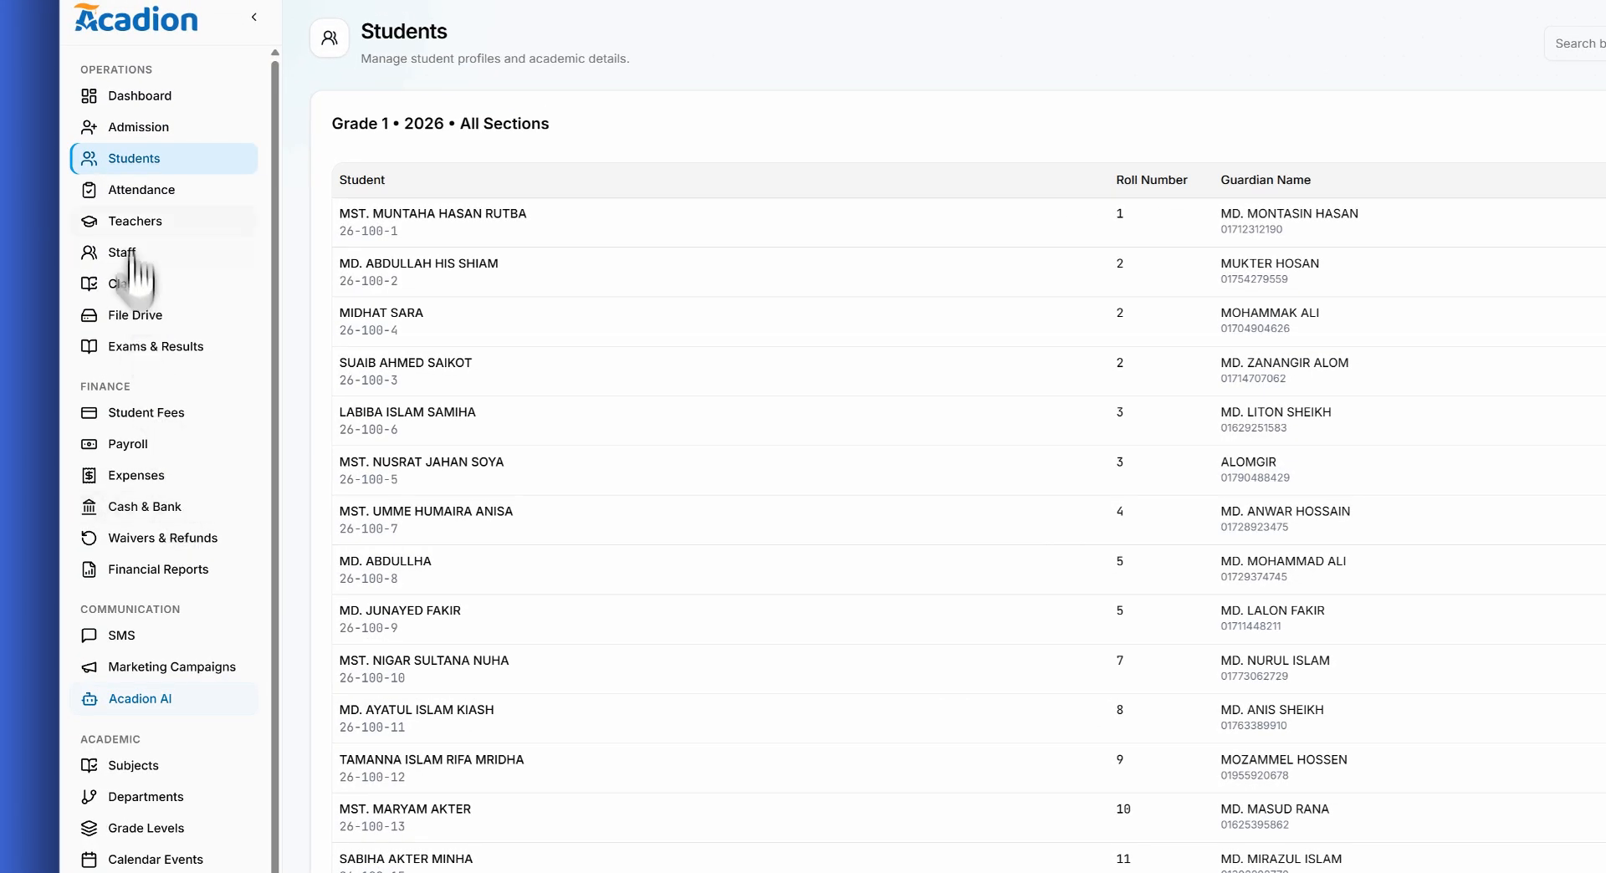
Examine the student attendance page with its date, grade and section choices for the Grade 1 register.
click(178, 192)
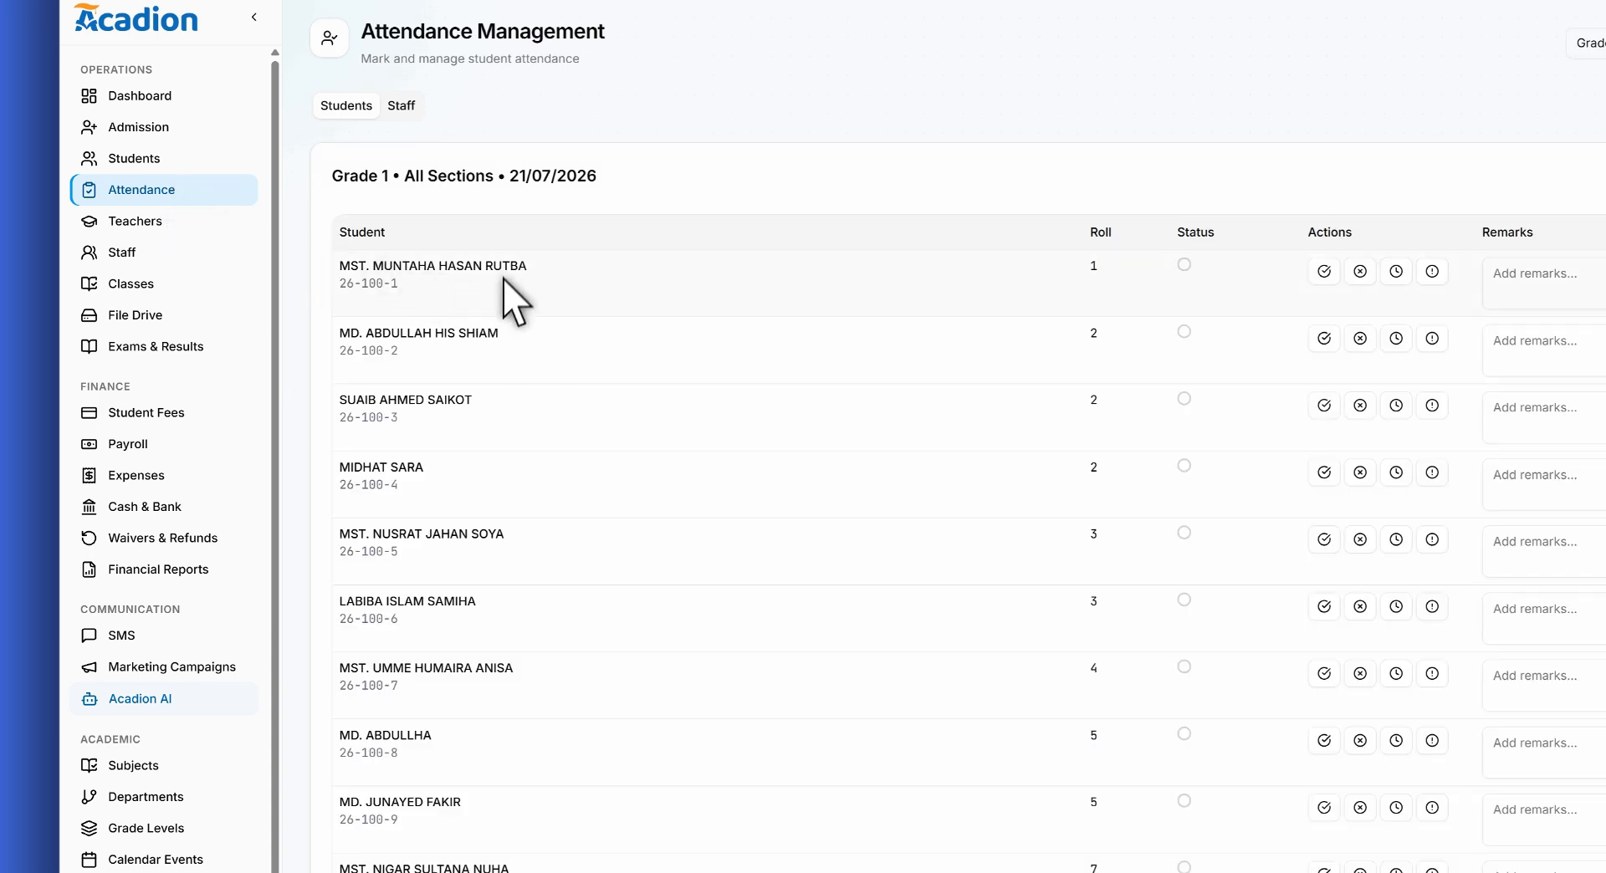
click(1183, 163)
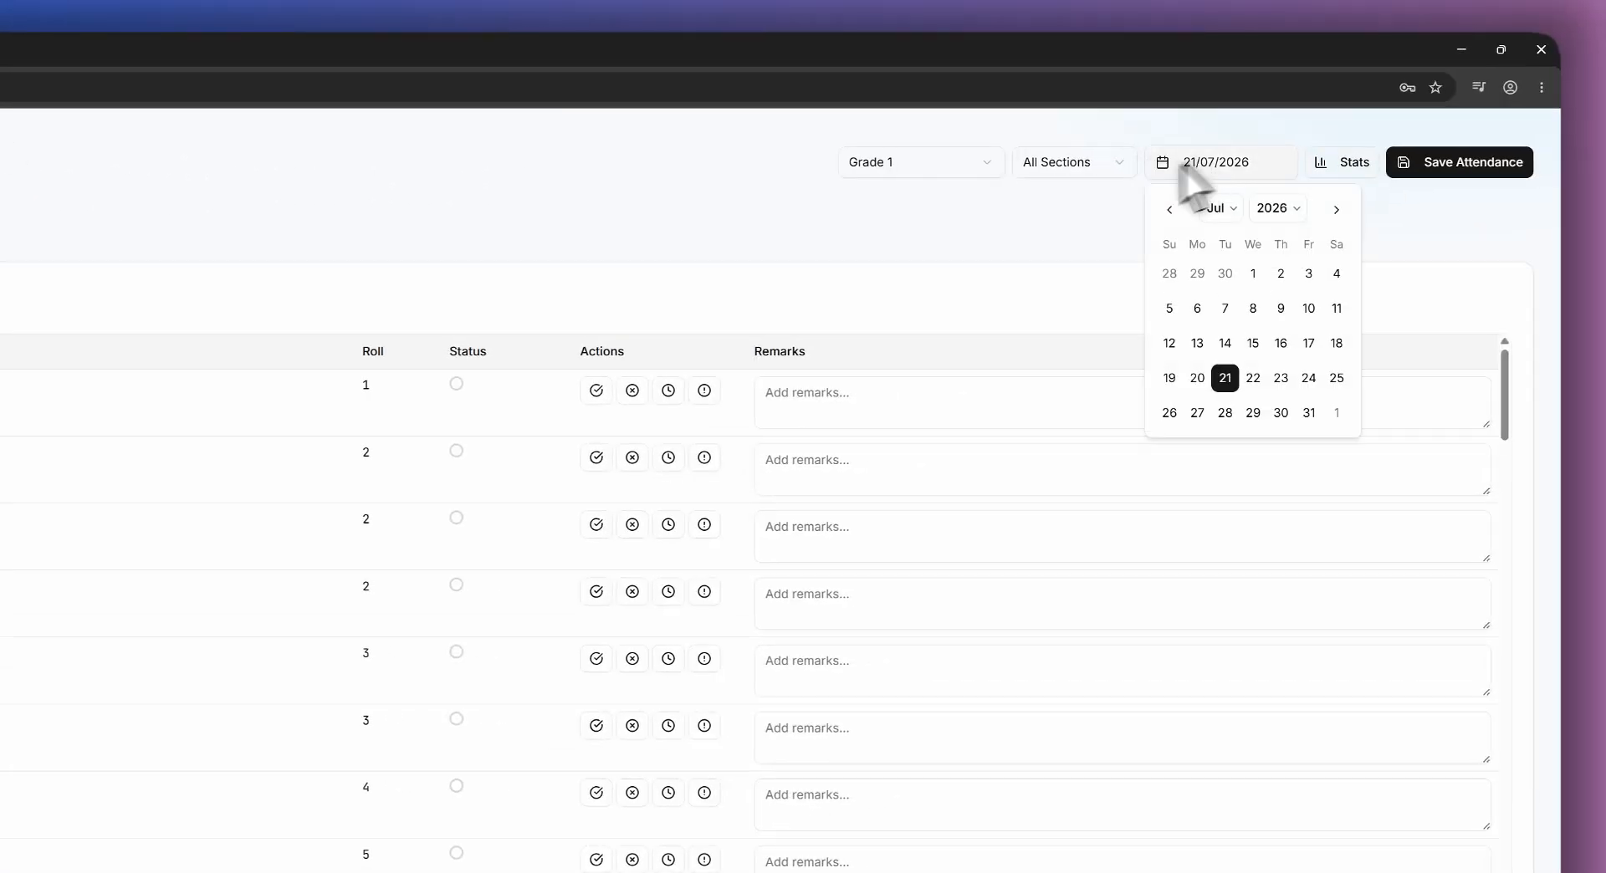
click(1087, 196)
click(910, 167)
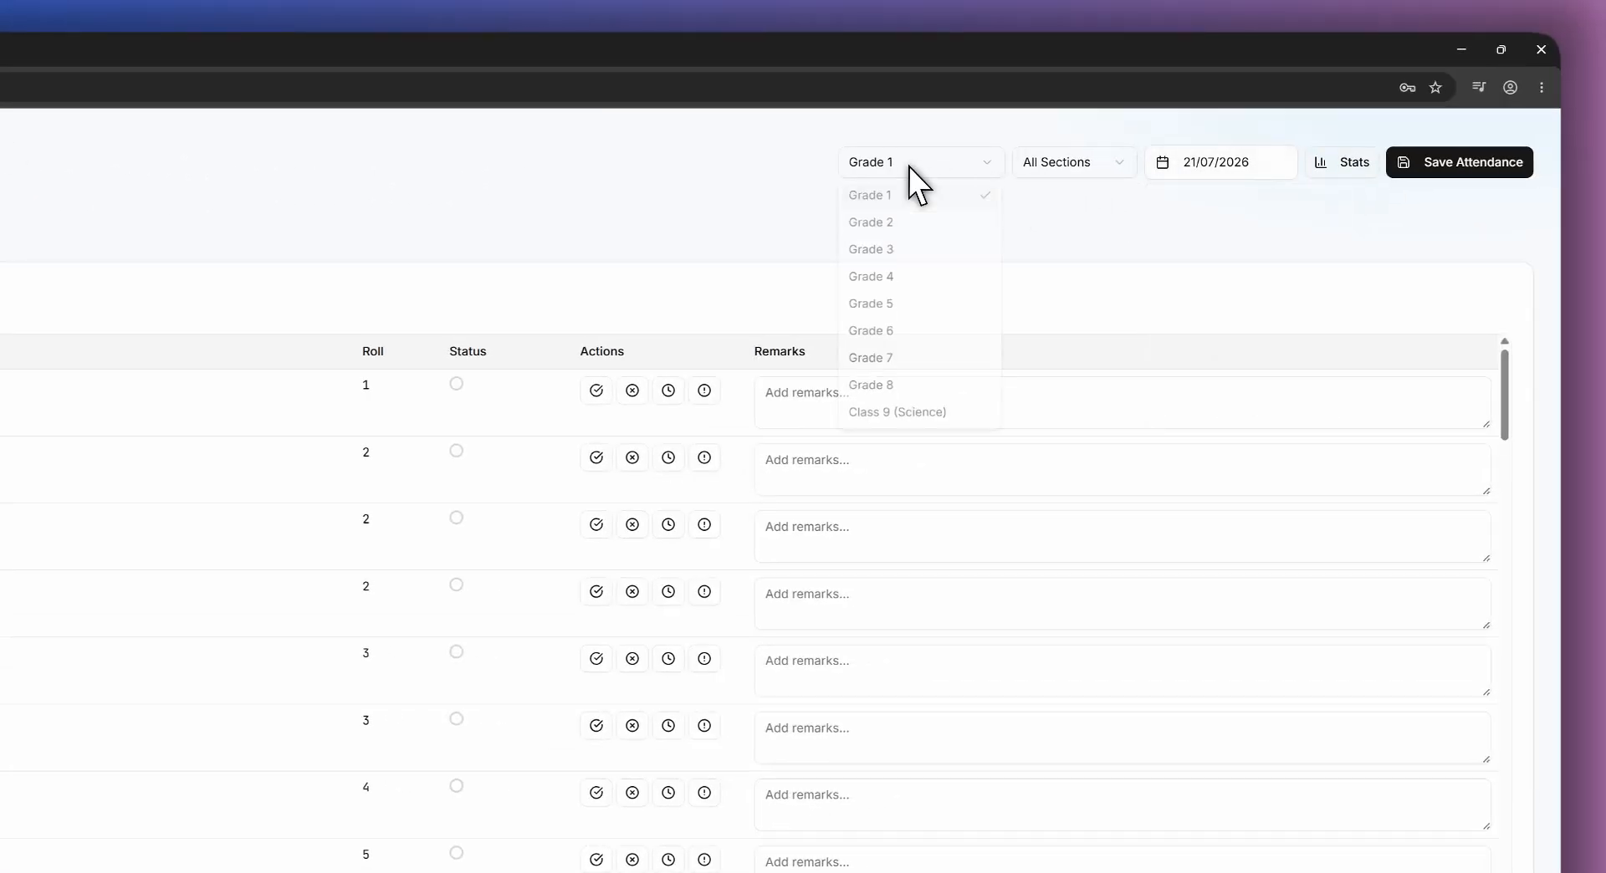
click(1047, 163)
click(1047, 163)
click(1055, 201)
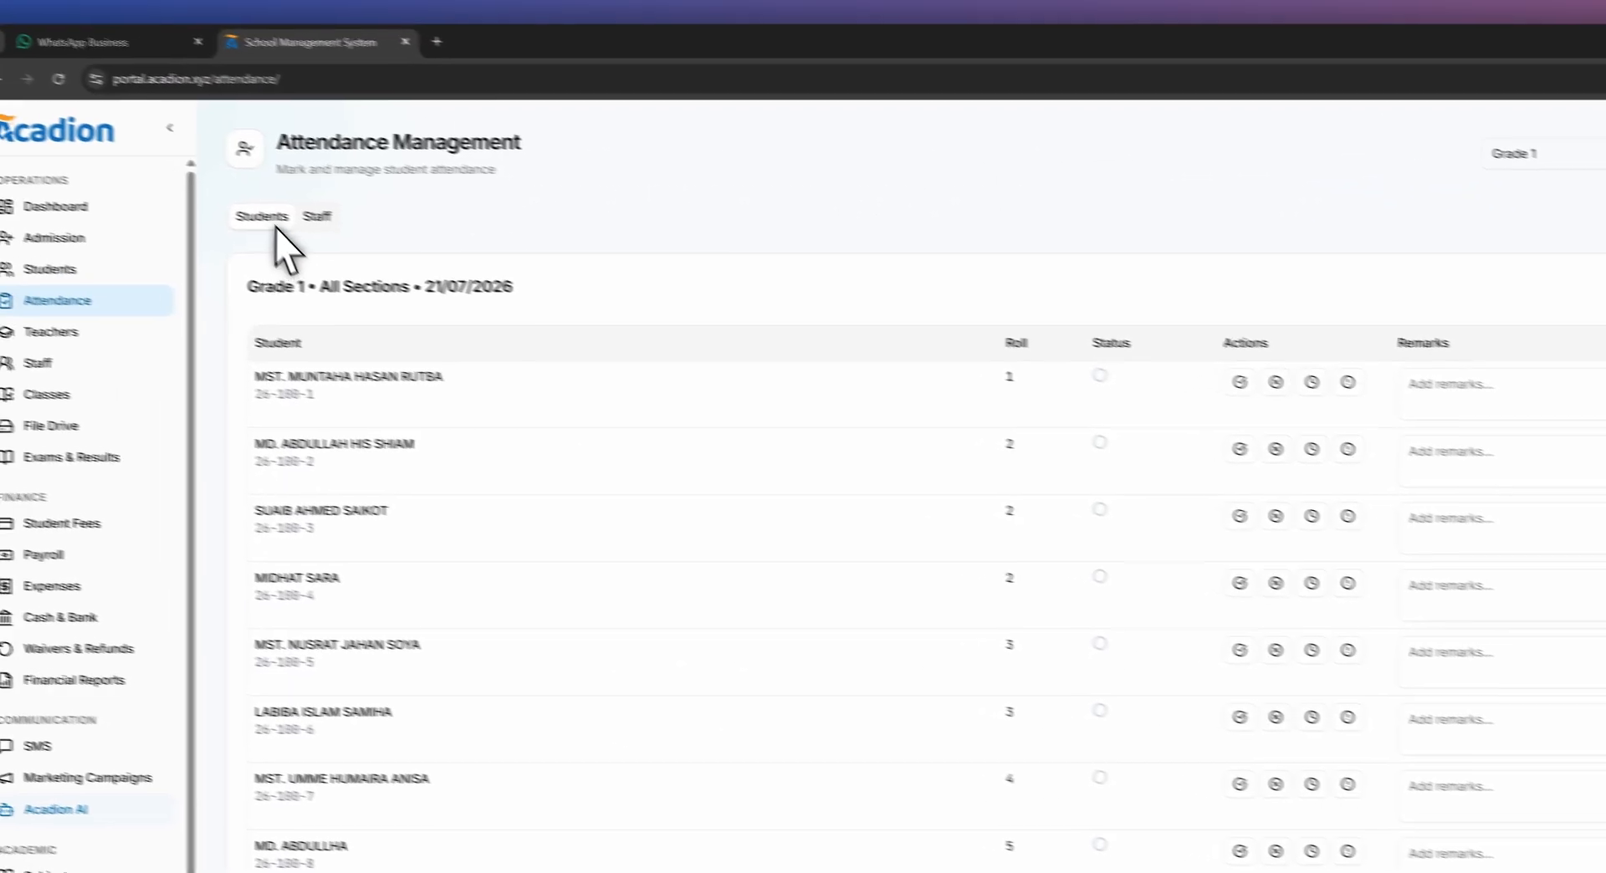
View the staff attendance register and the staff types it can be filtered by.
click(343, 224)
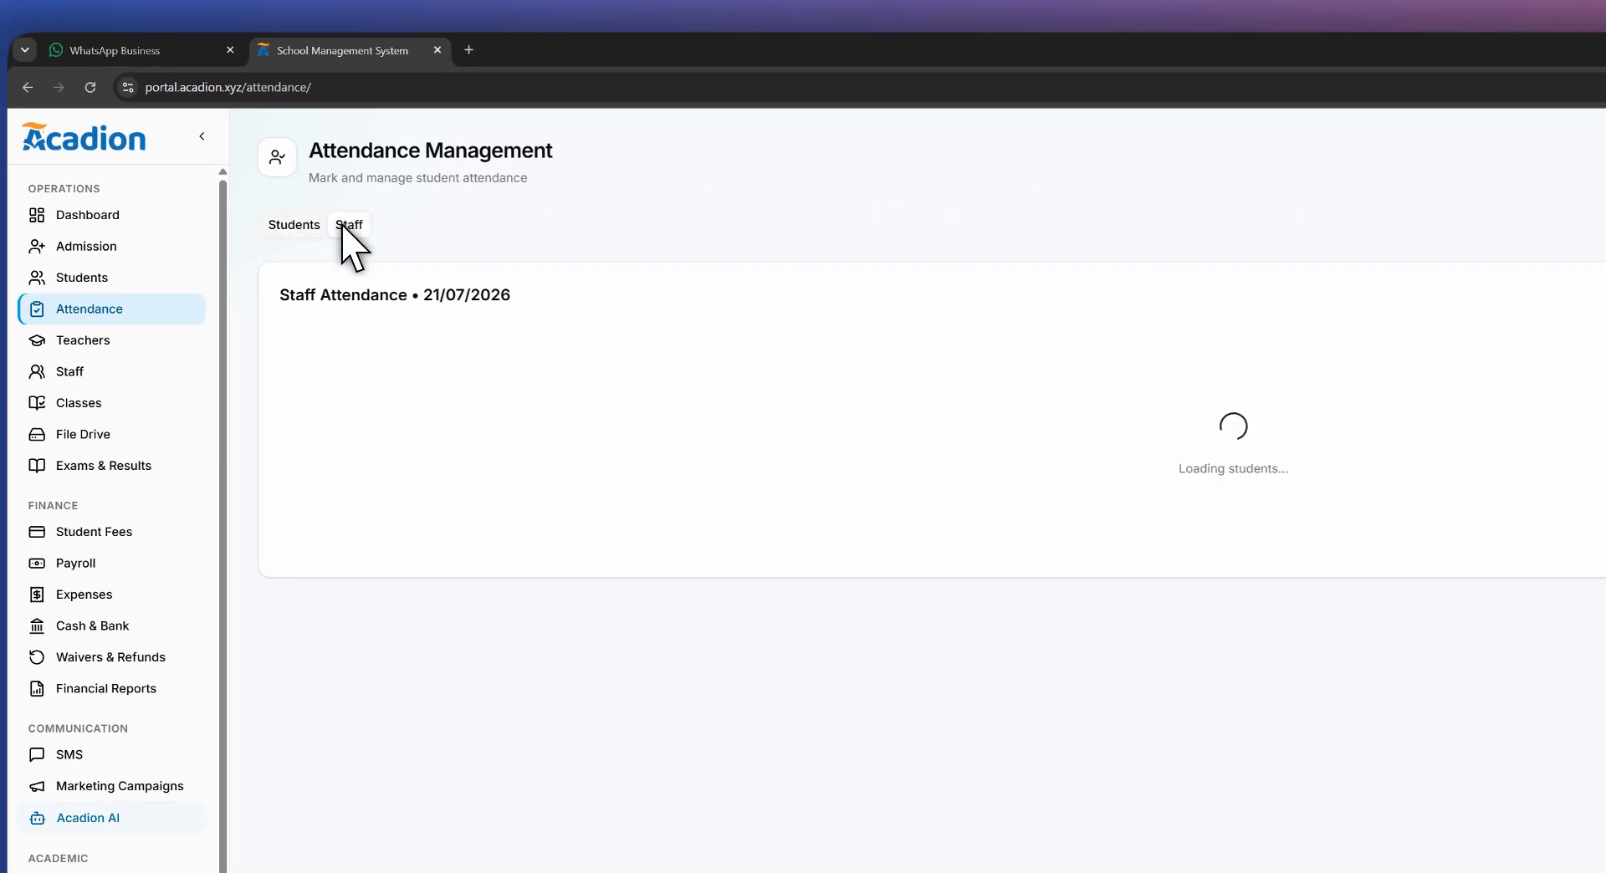
click(1027, 147)
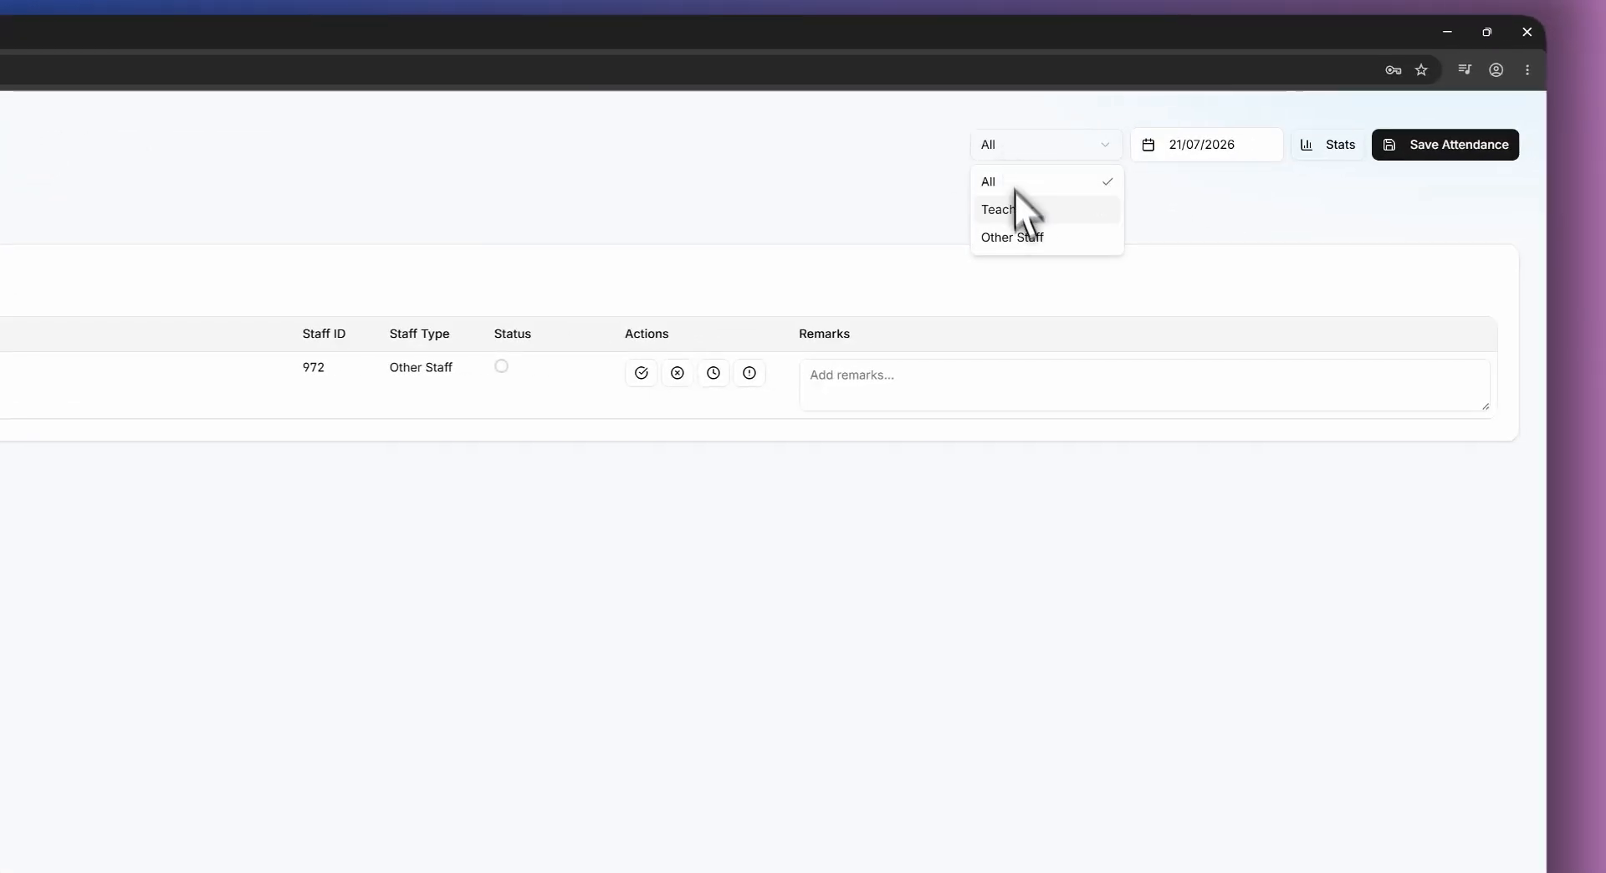
click(876, 177)
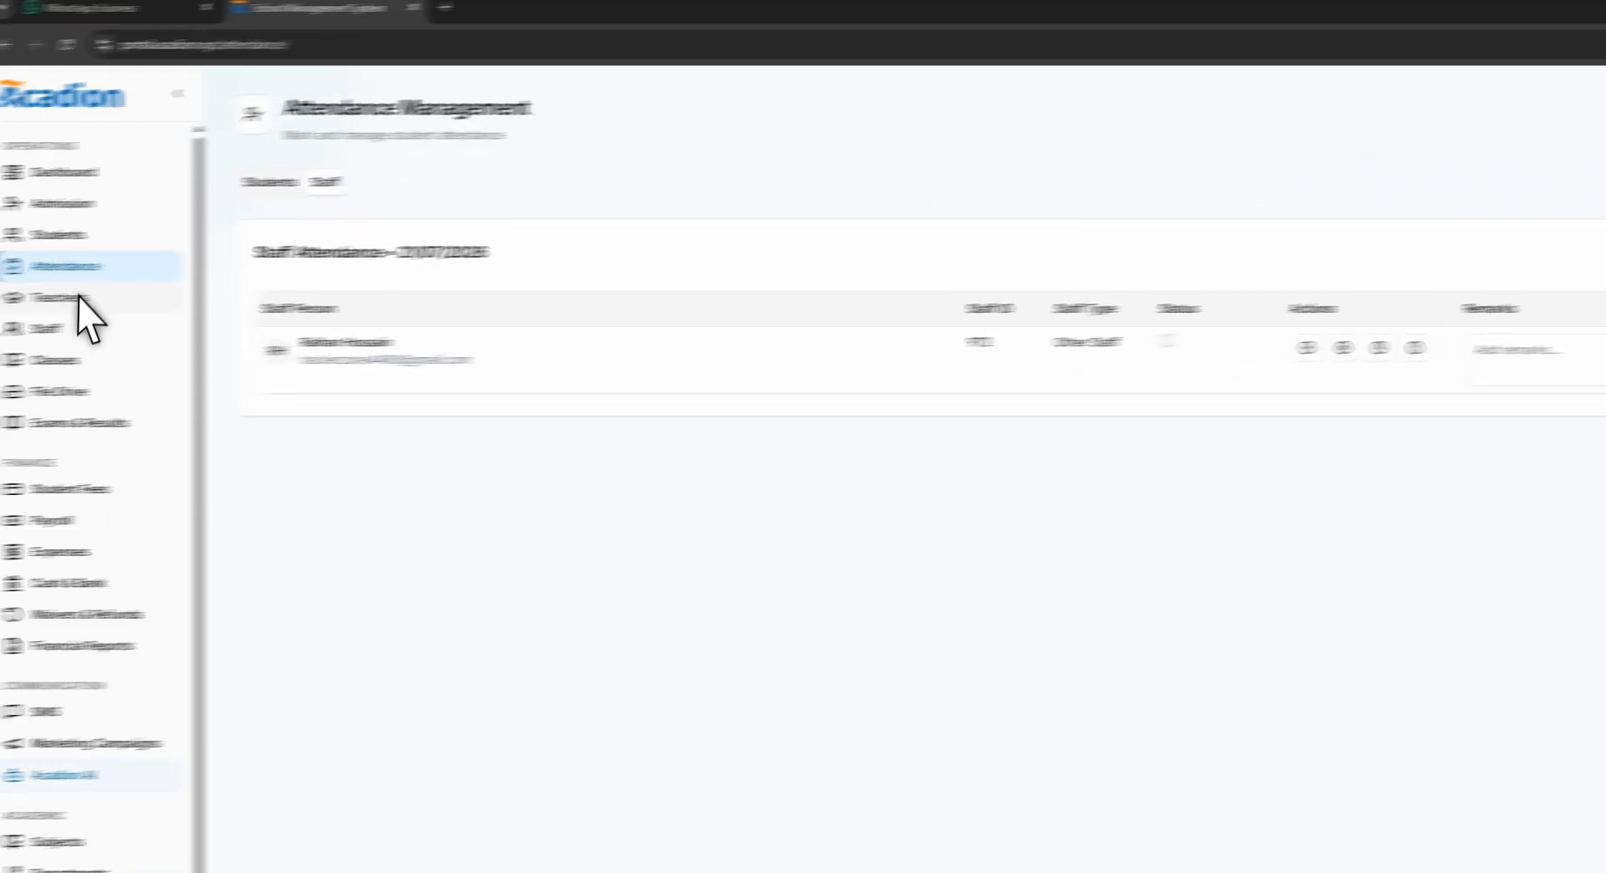
Open a blank new teacher form, inspect its personal and professional fields, and cancel it without saving.
click(78, 296)
click(1563, 132)
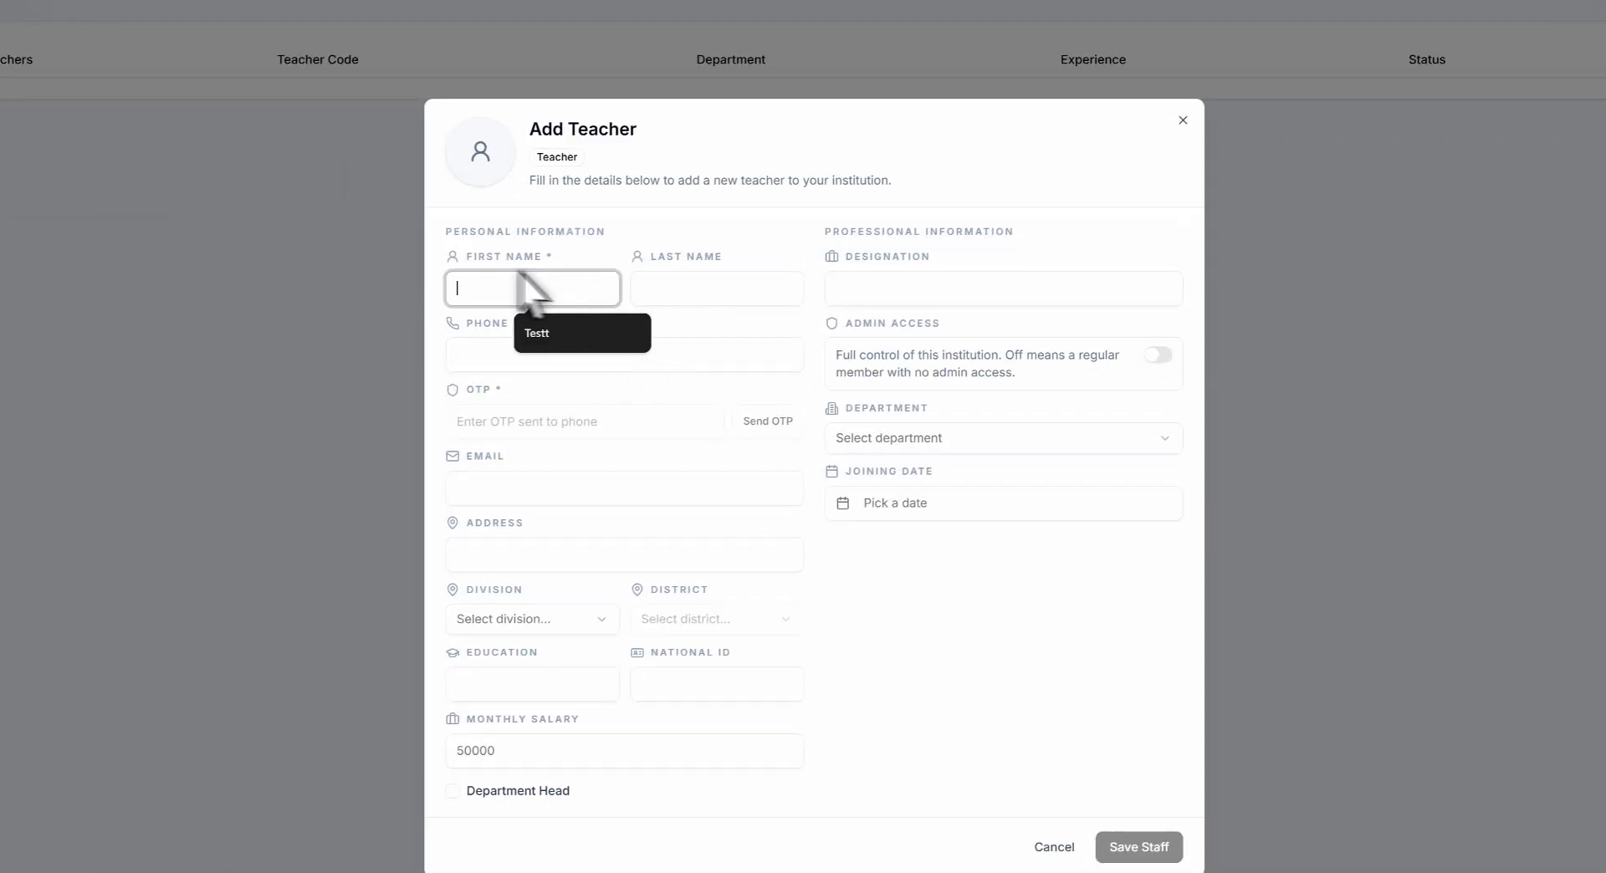
click(520, 266)
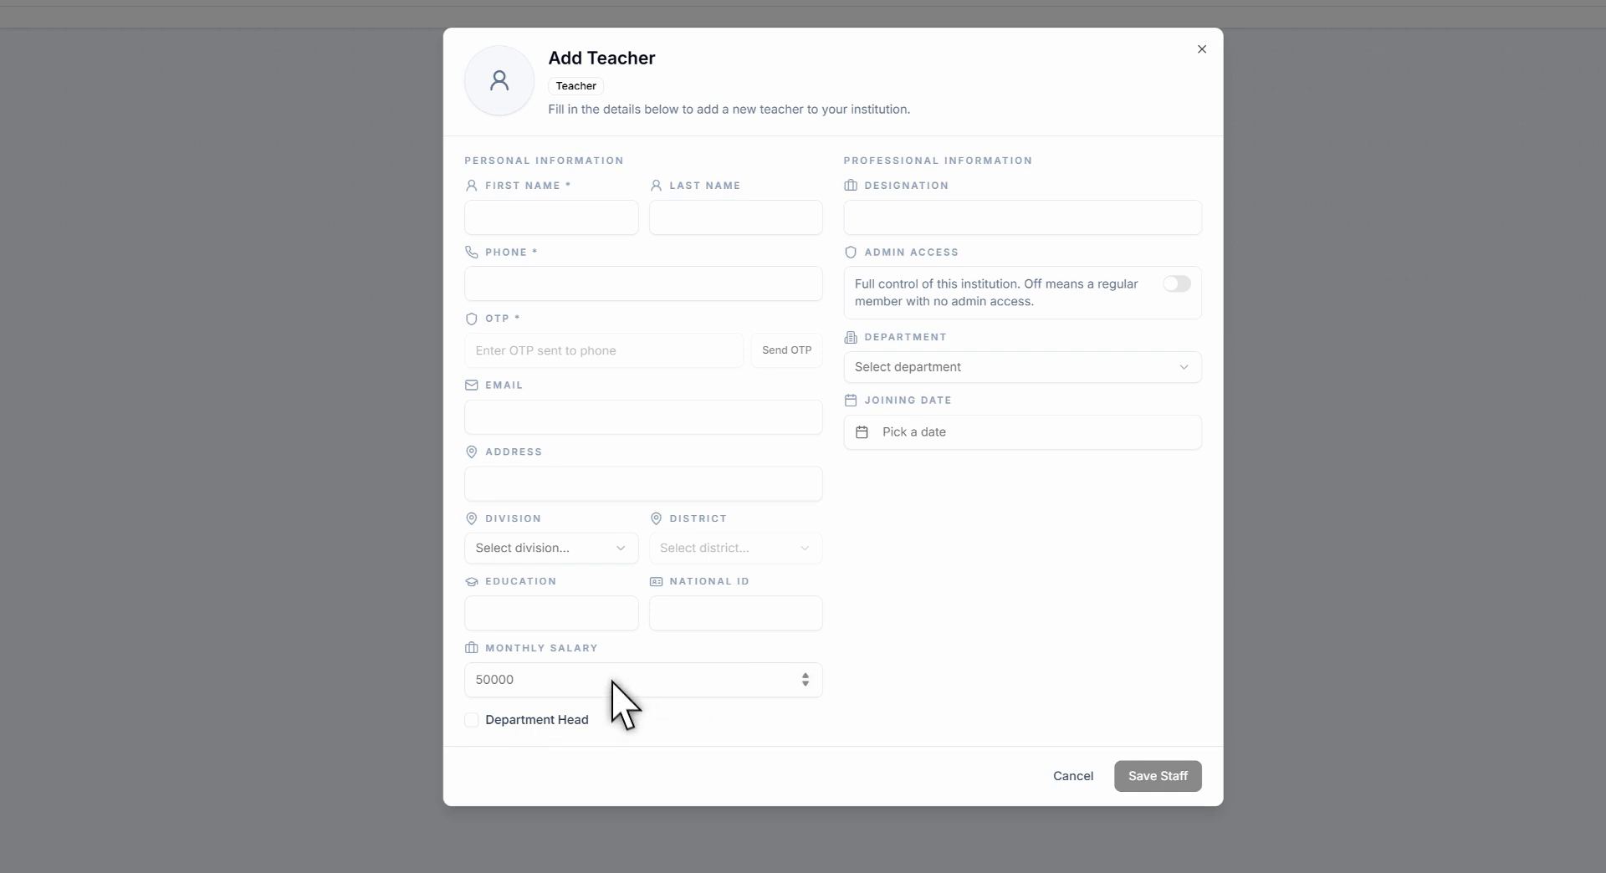
click(536, 283)
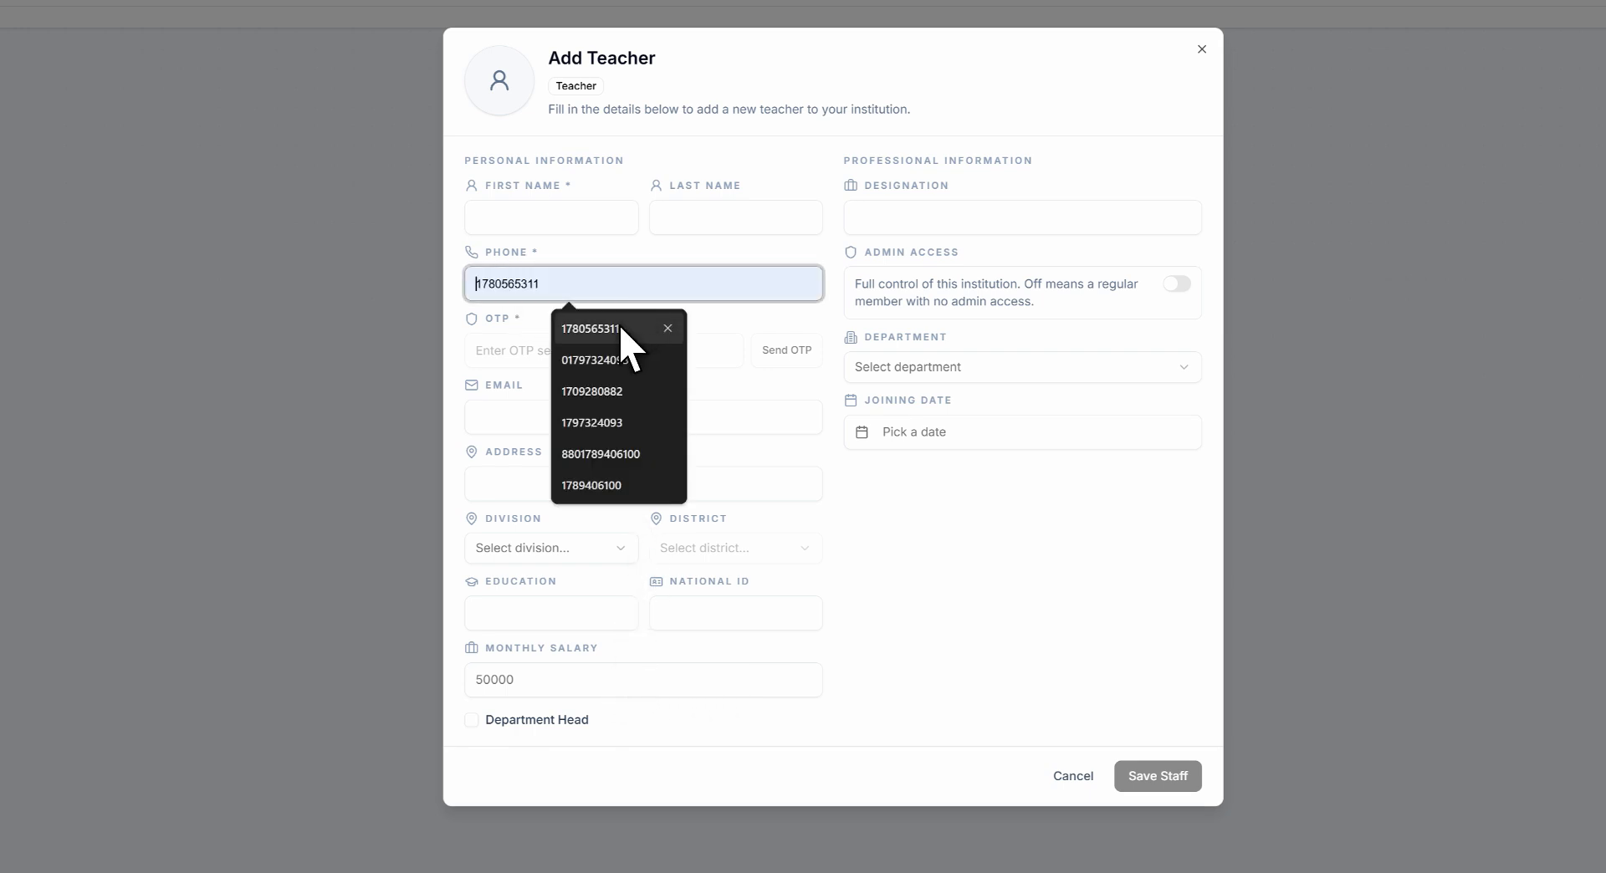
click(1019, 536)
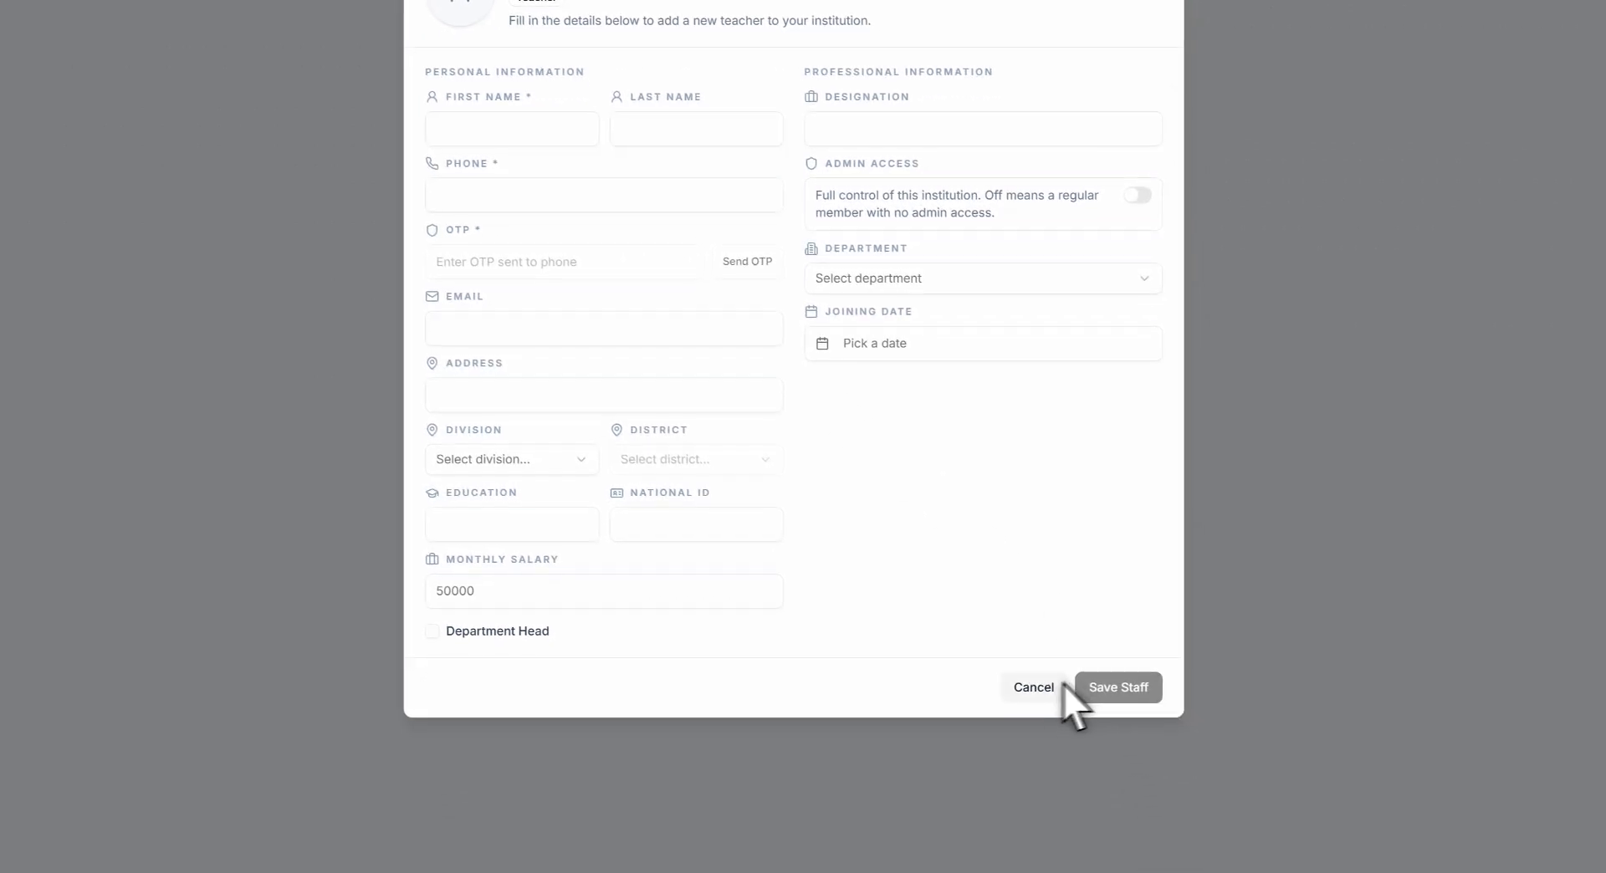
click(1033, 687)
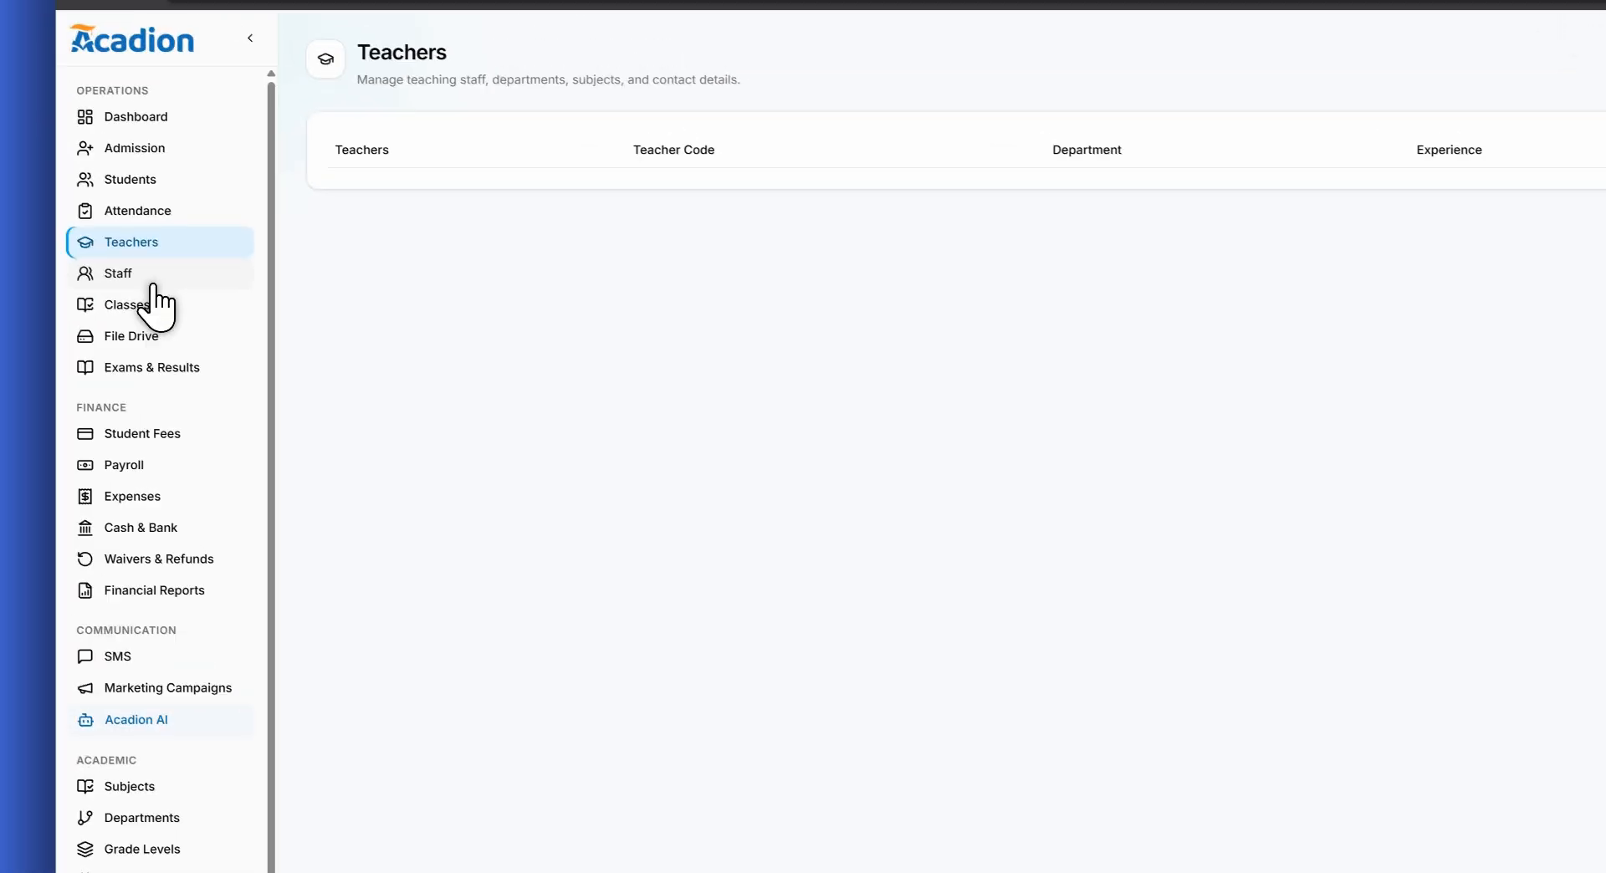
View the non-teaching staff list and look at the new staff form, closing it without saving.
click(179, 273)
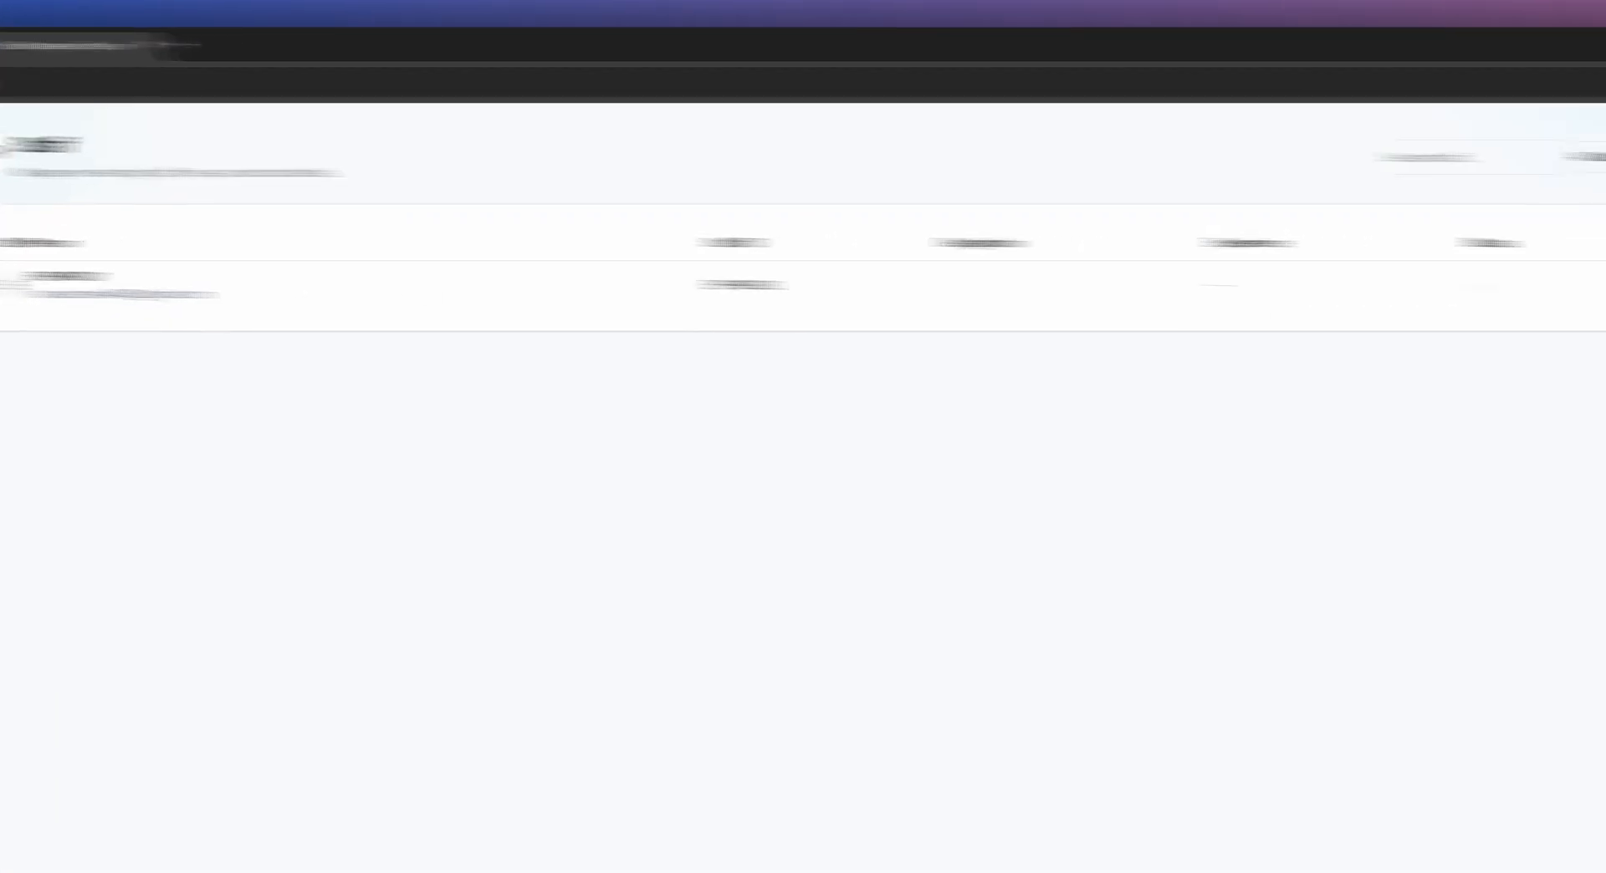
click(1477, 147)
click(1040, 725)
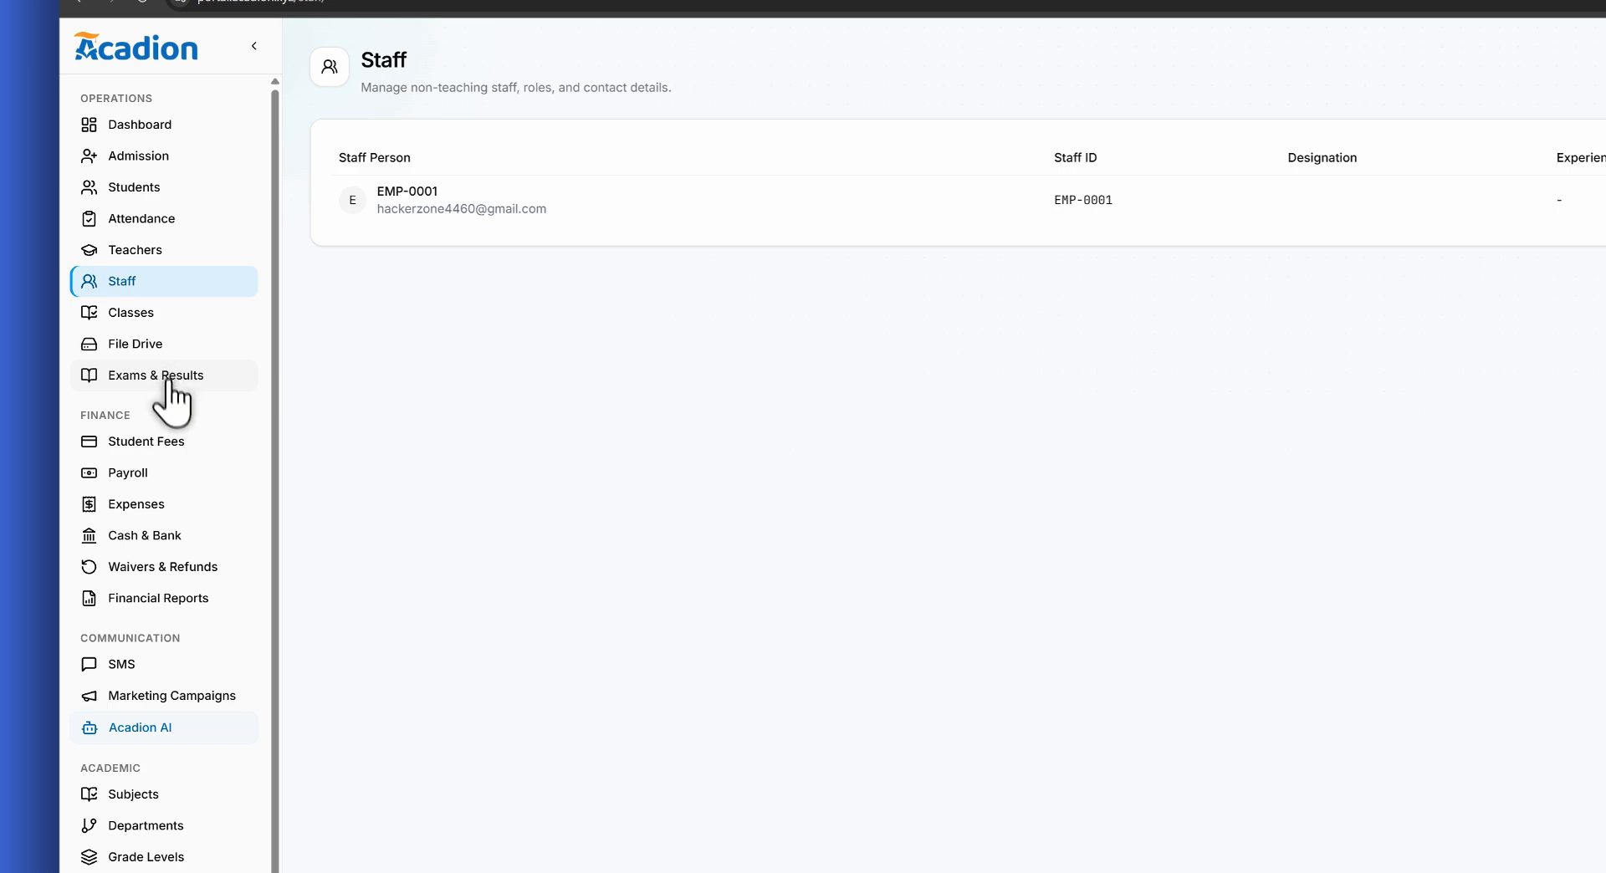
Examine the student fees overview for Grade 1 with its grade, section and status filters and student search.
click(184, 443)
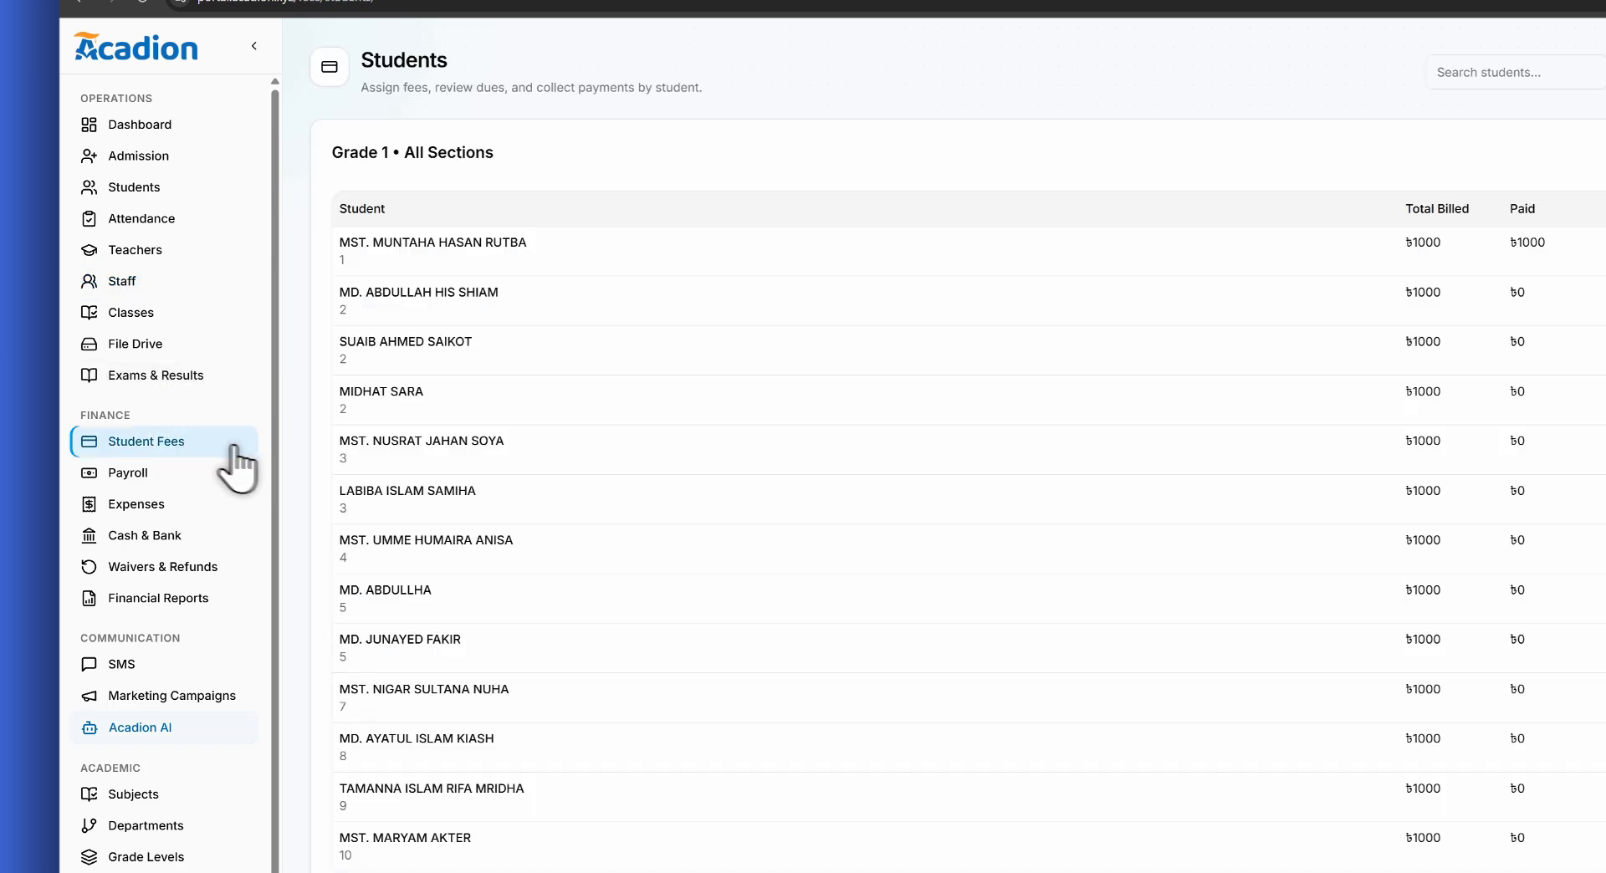
click(962, 157)
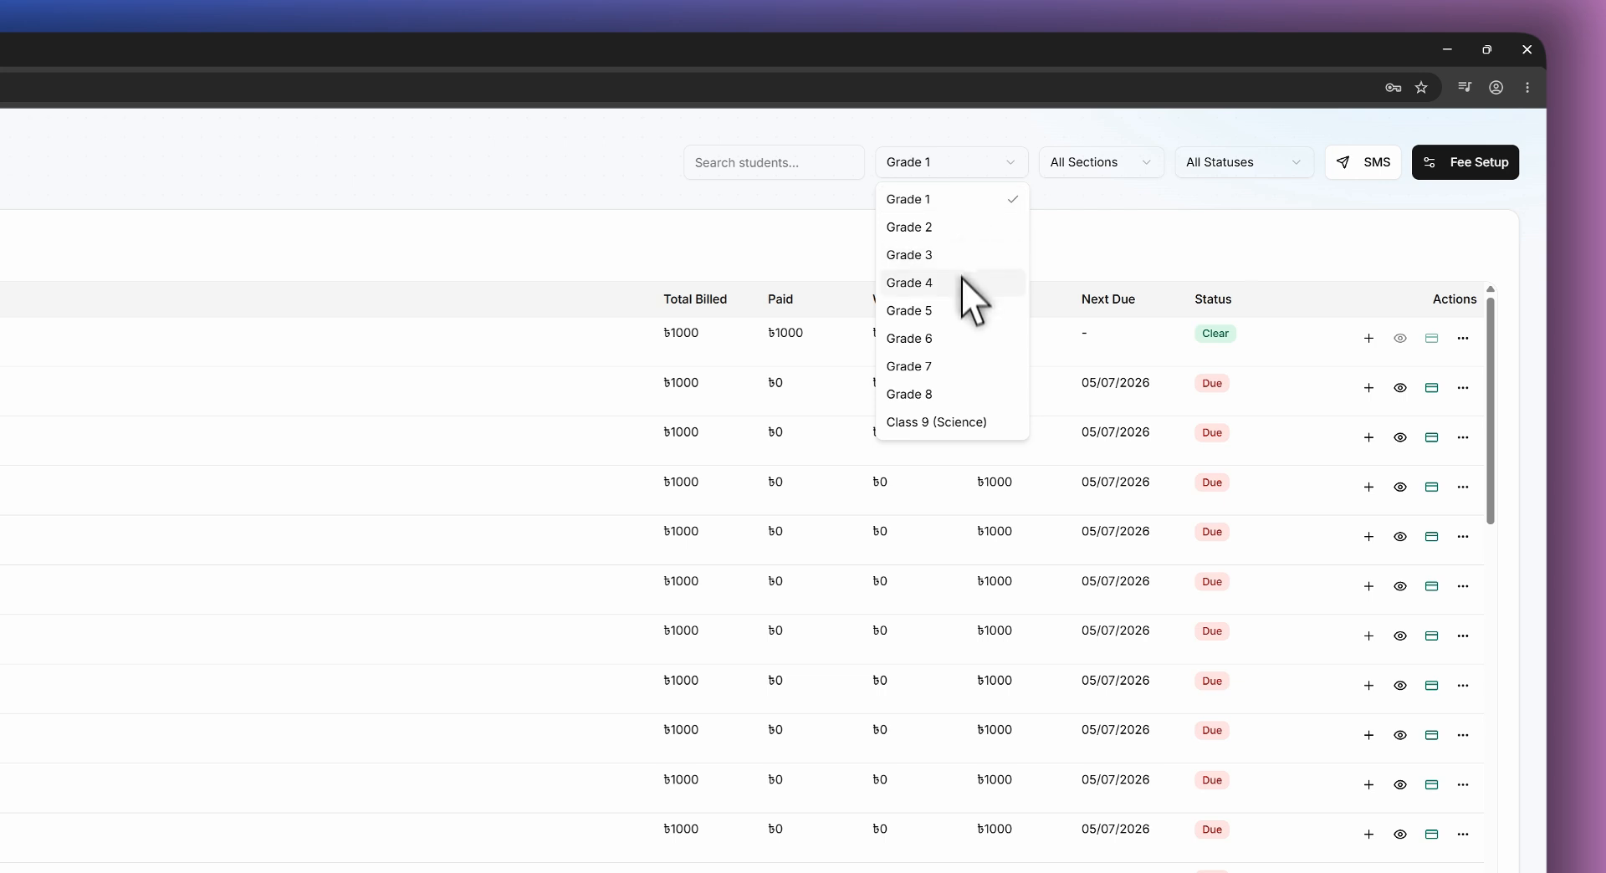
click(1070, 159)
click(905, 222)
click(750, 162)
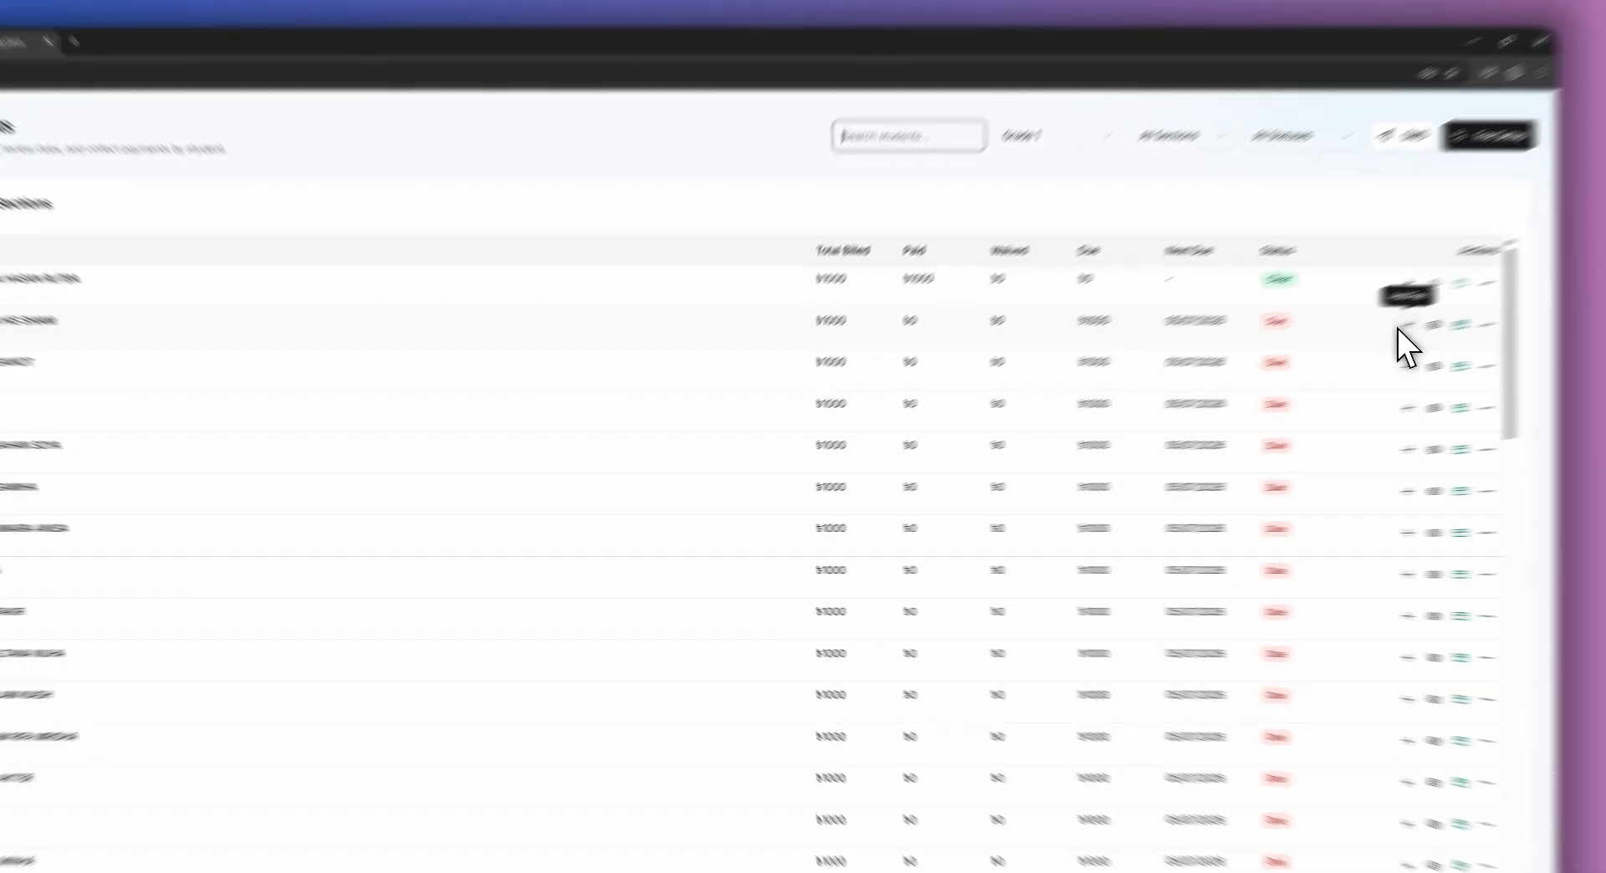
Add a fee named Test to the second Grade 1 student, with category Fine, amount 500 and due date 22/07/2026.
click(1407, 327)
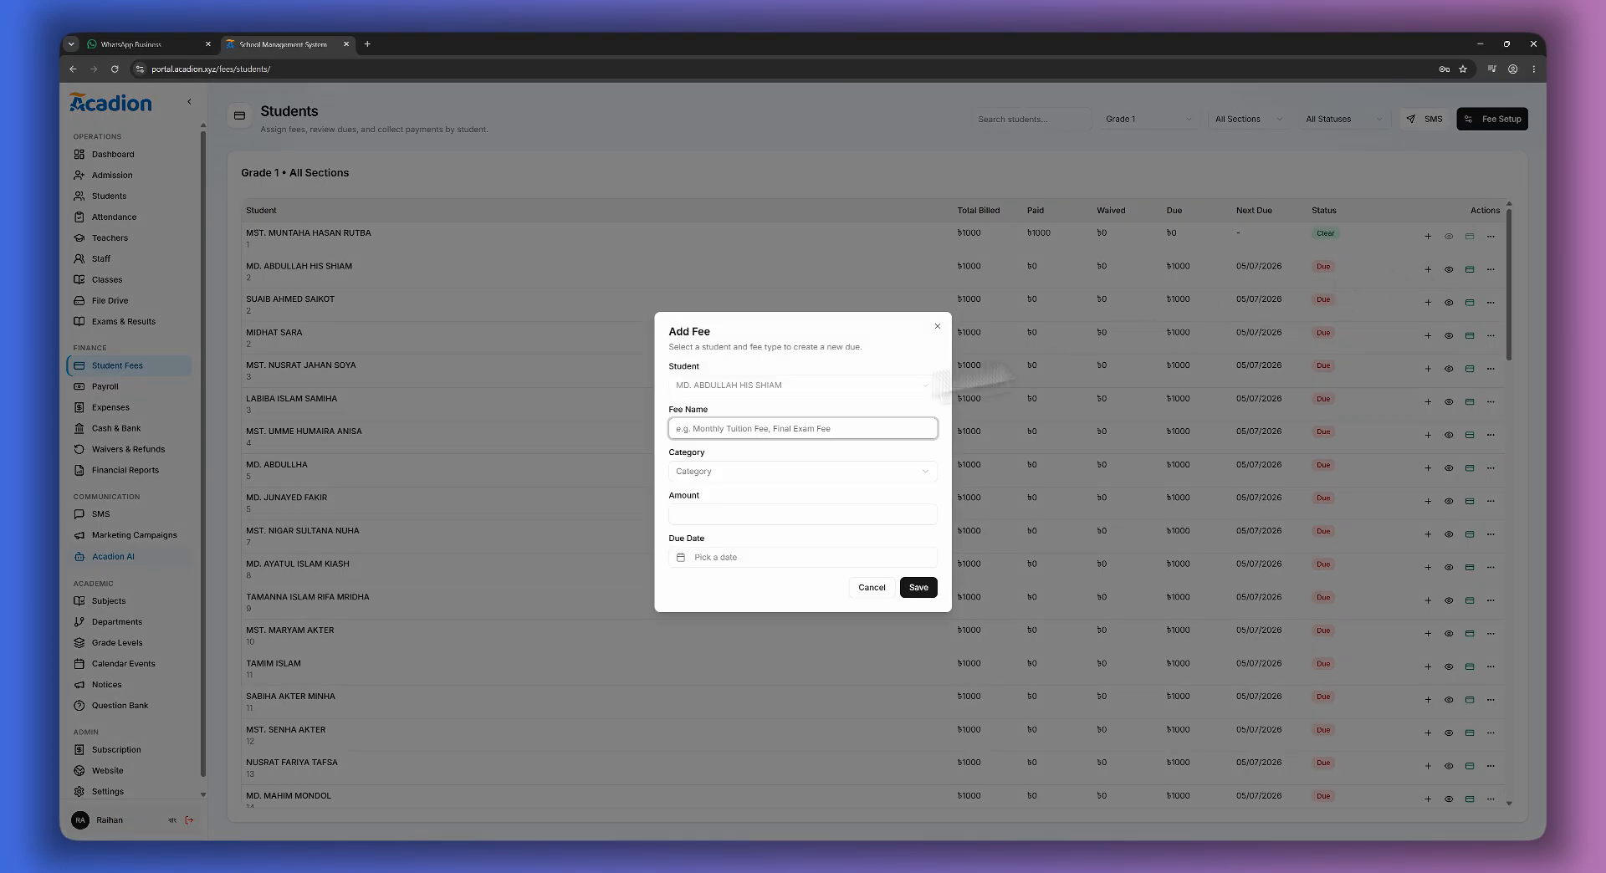
click(733, 470)
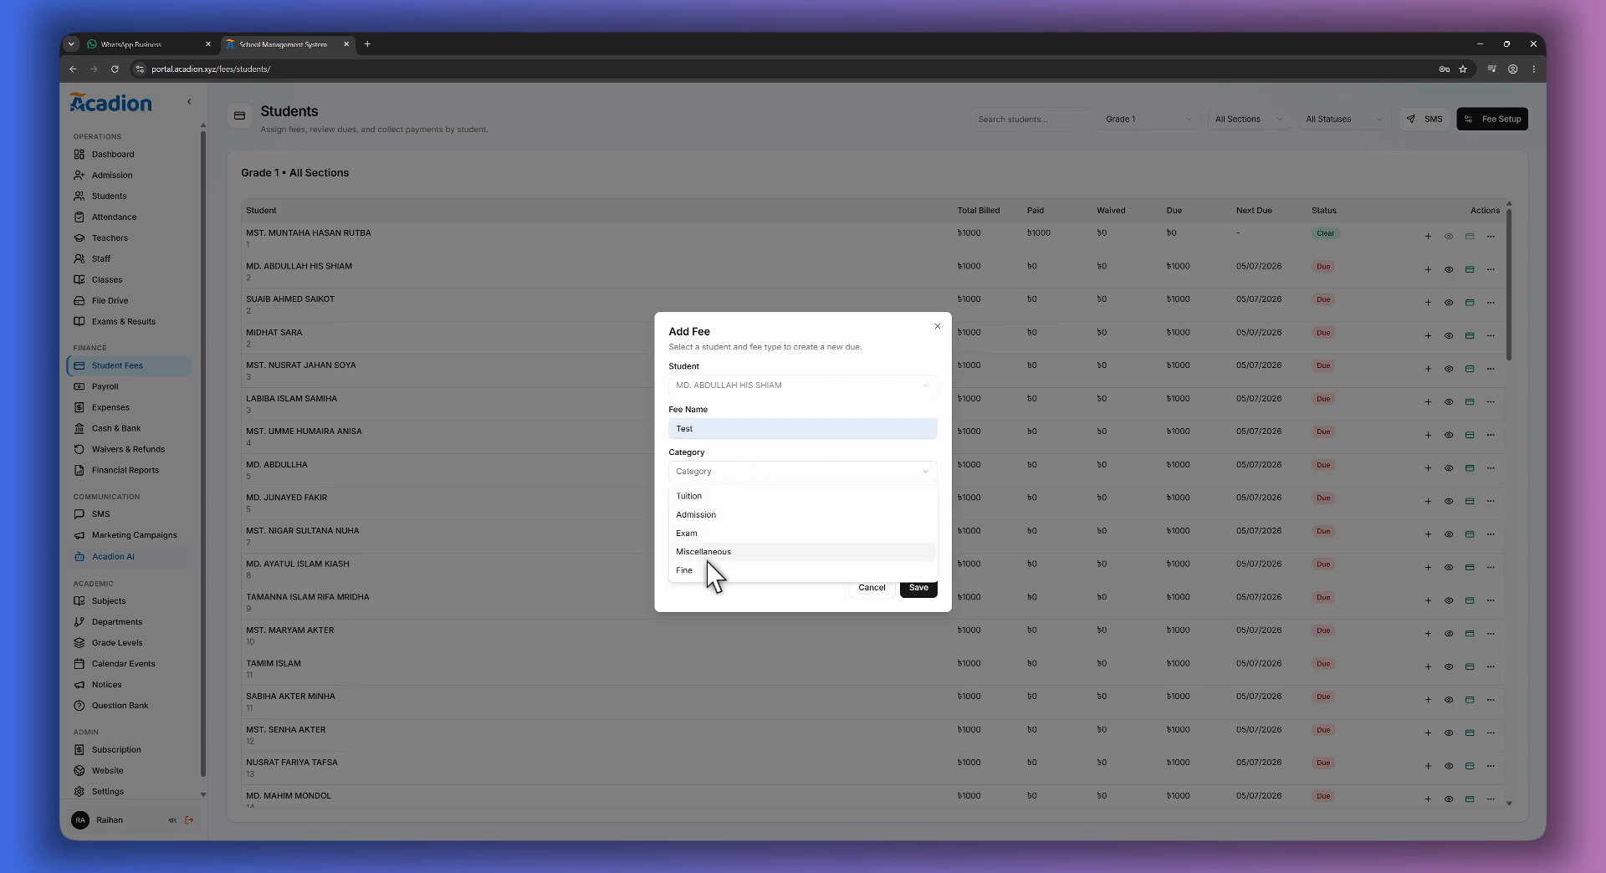
click(684, 570)
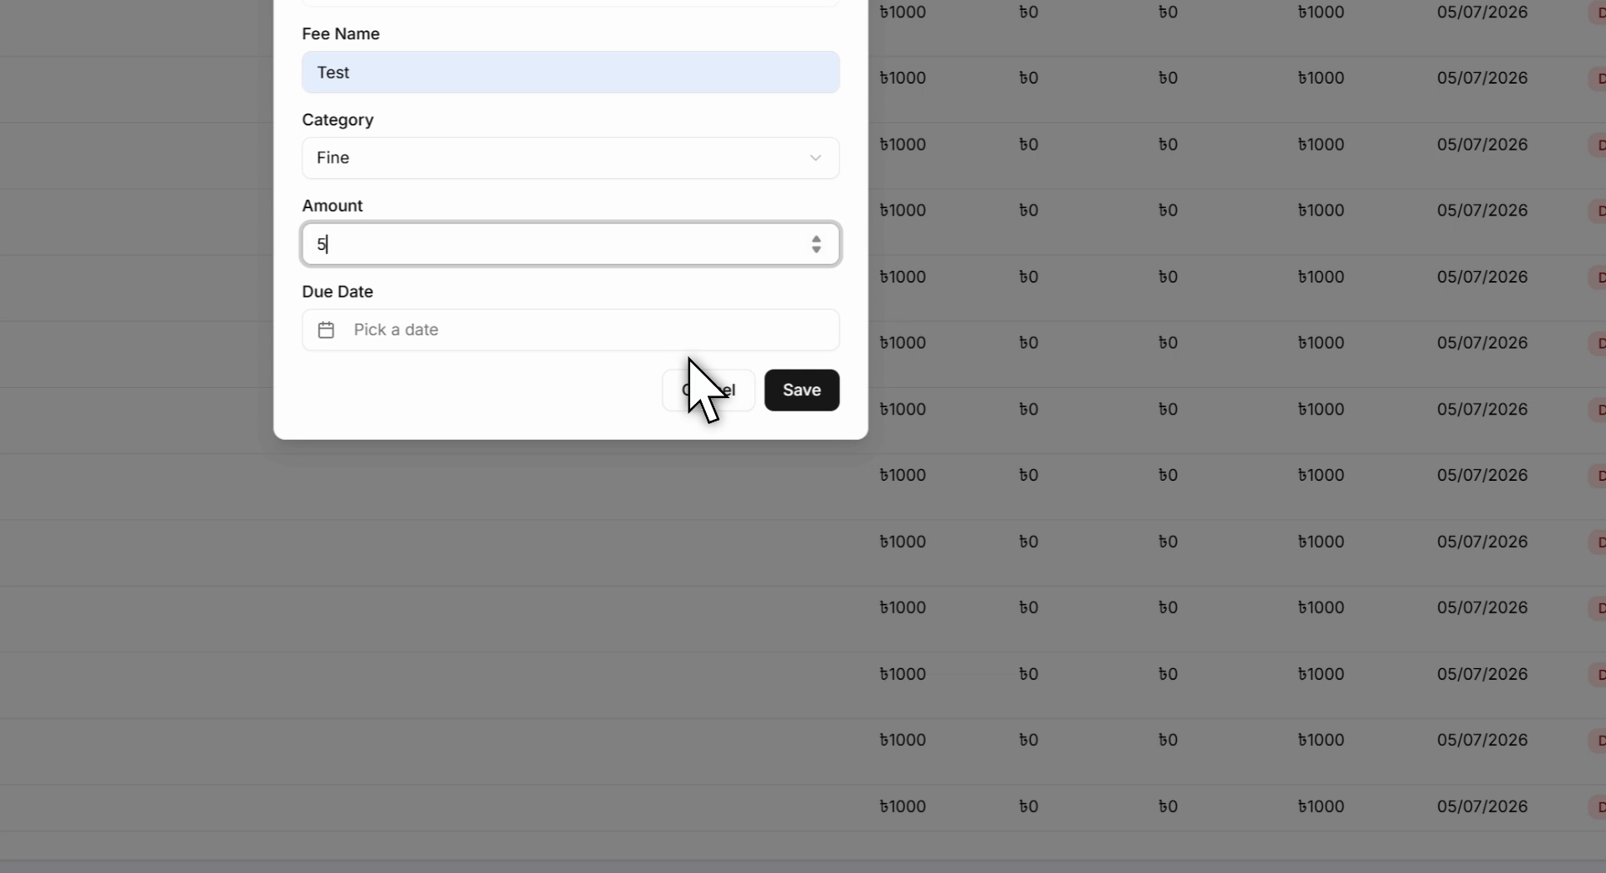
click(660, 334)
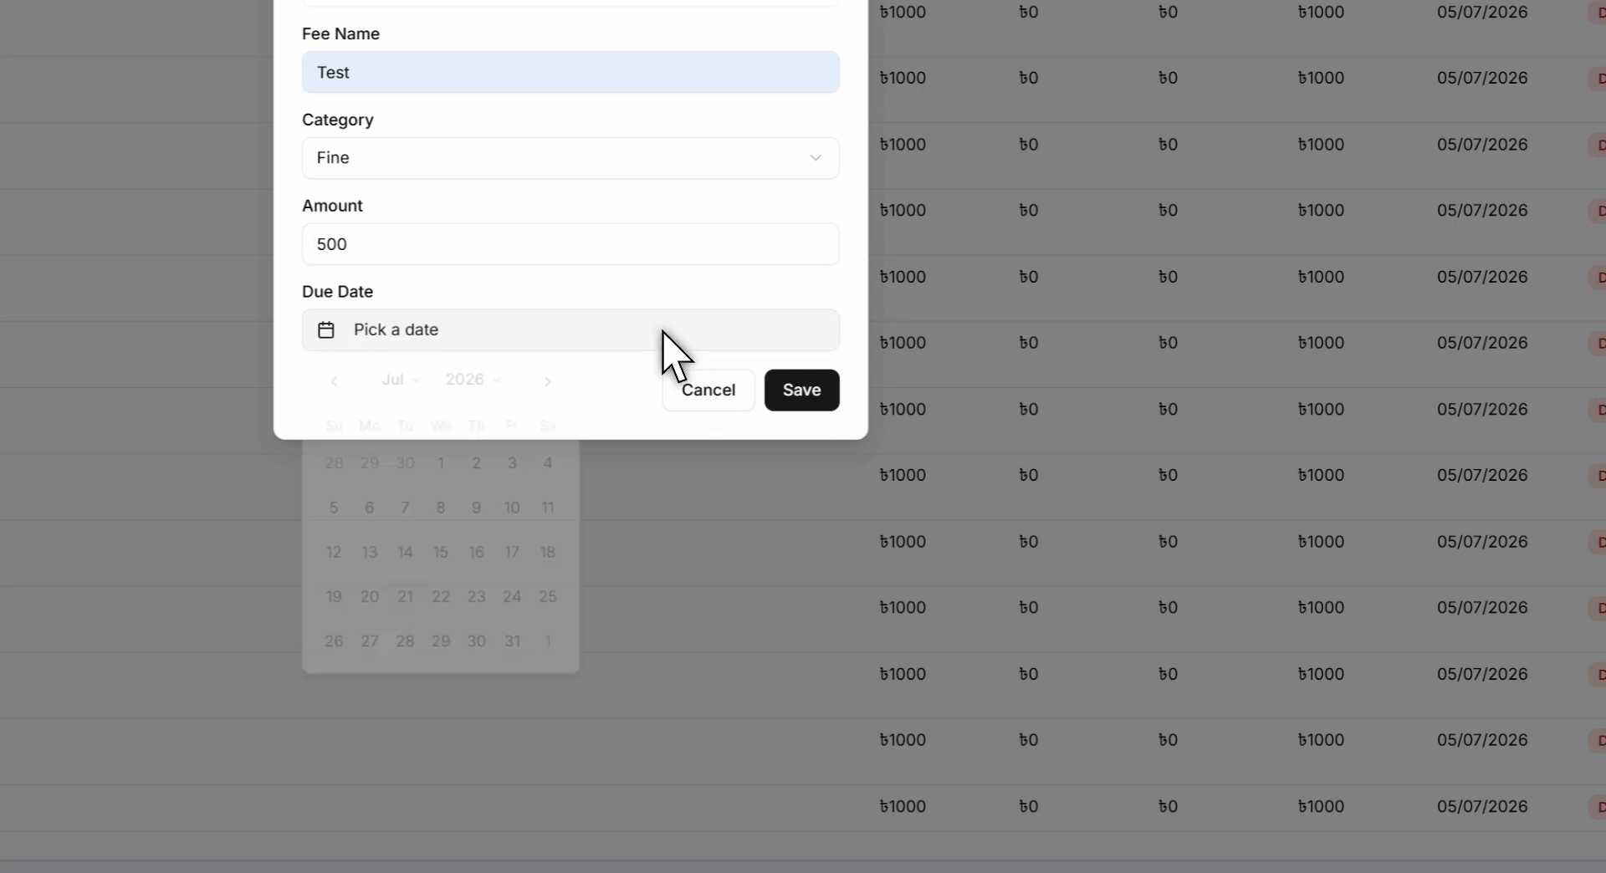
click(446, 615)
click(777, 404)
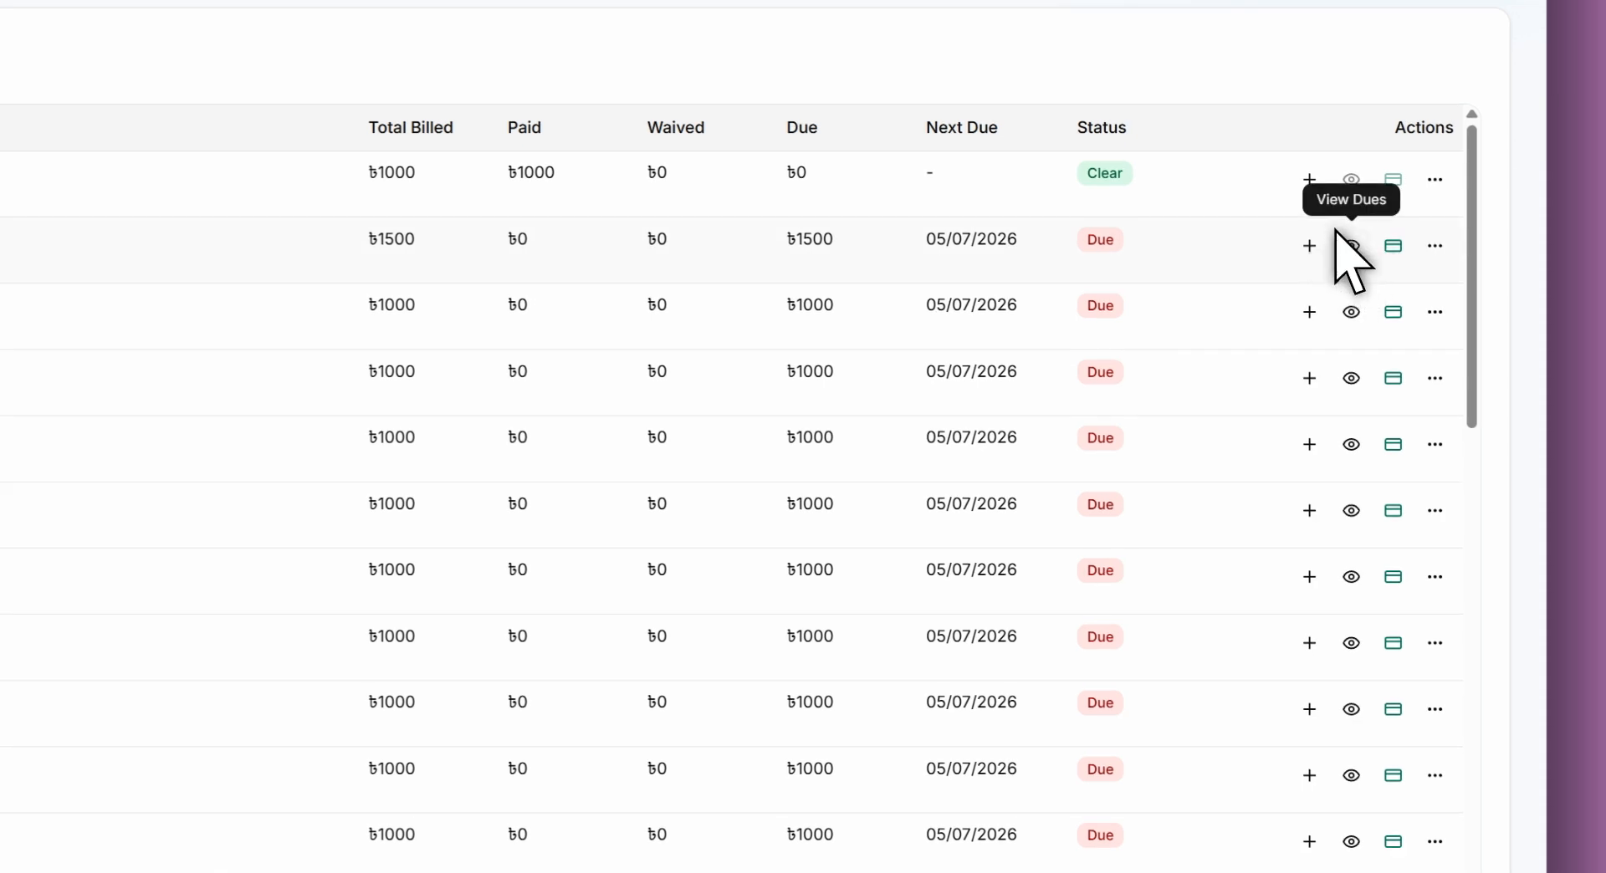
Review the second Grade 1 student's pending dues, including the Test fee, and close the list.
click(1351, 246)
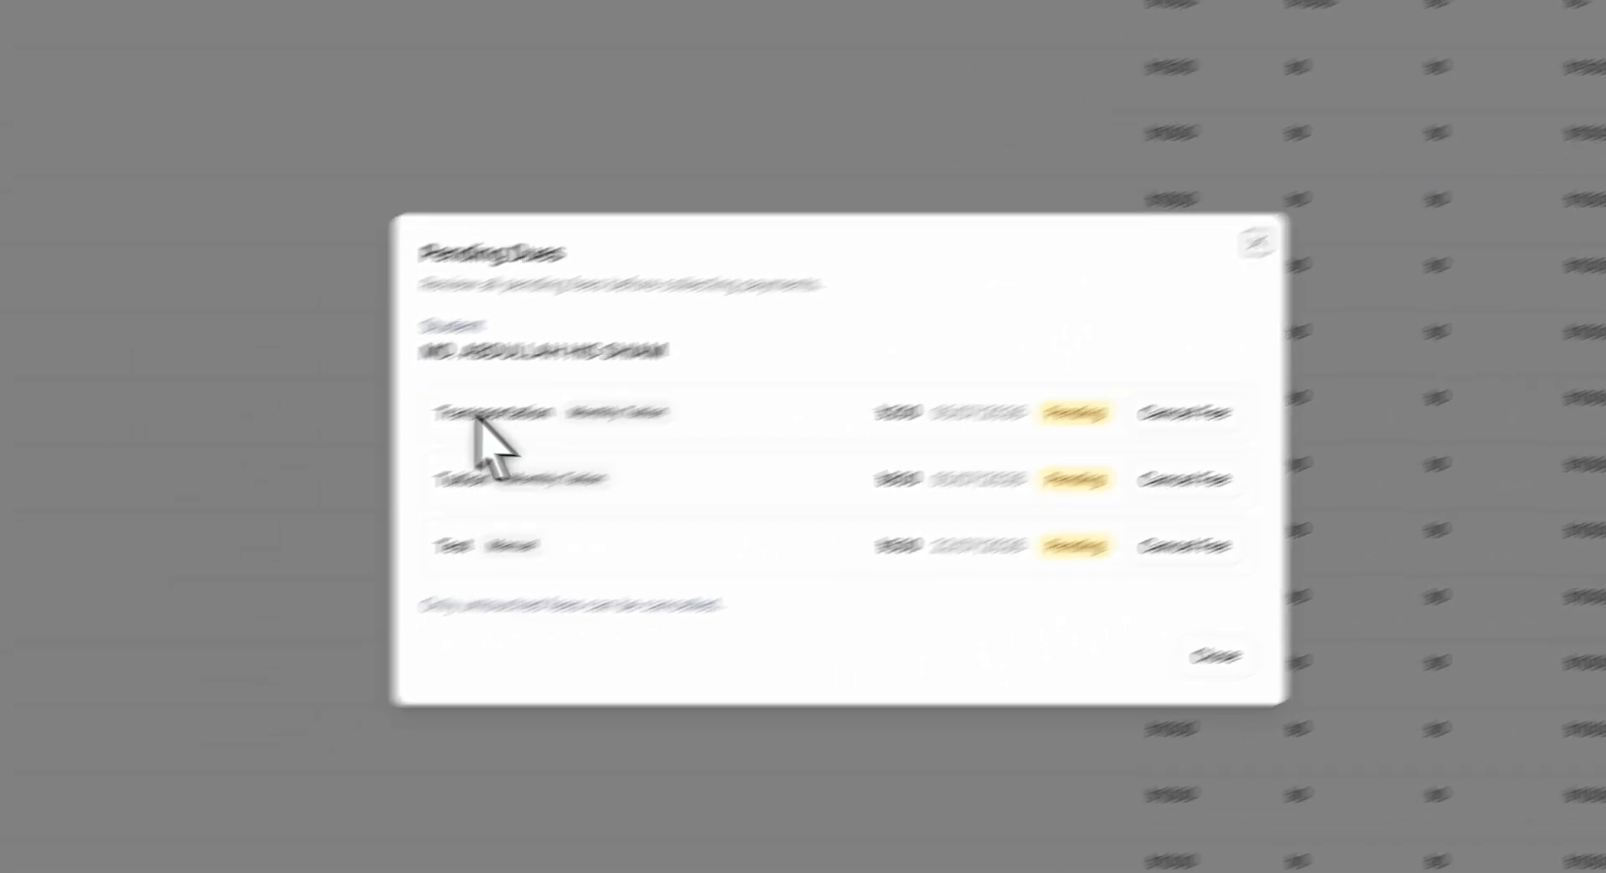
drag(477, 410, 1065, 502)
click(1055, 503)
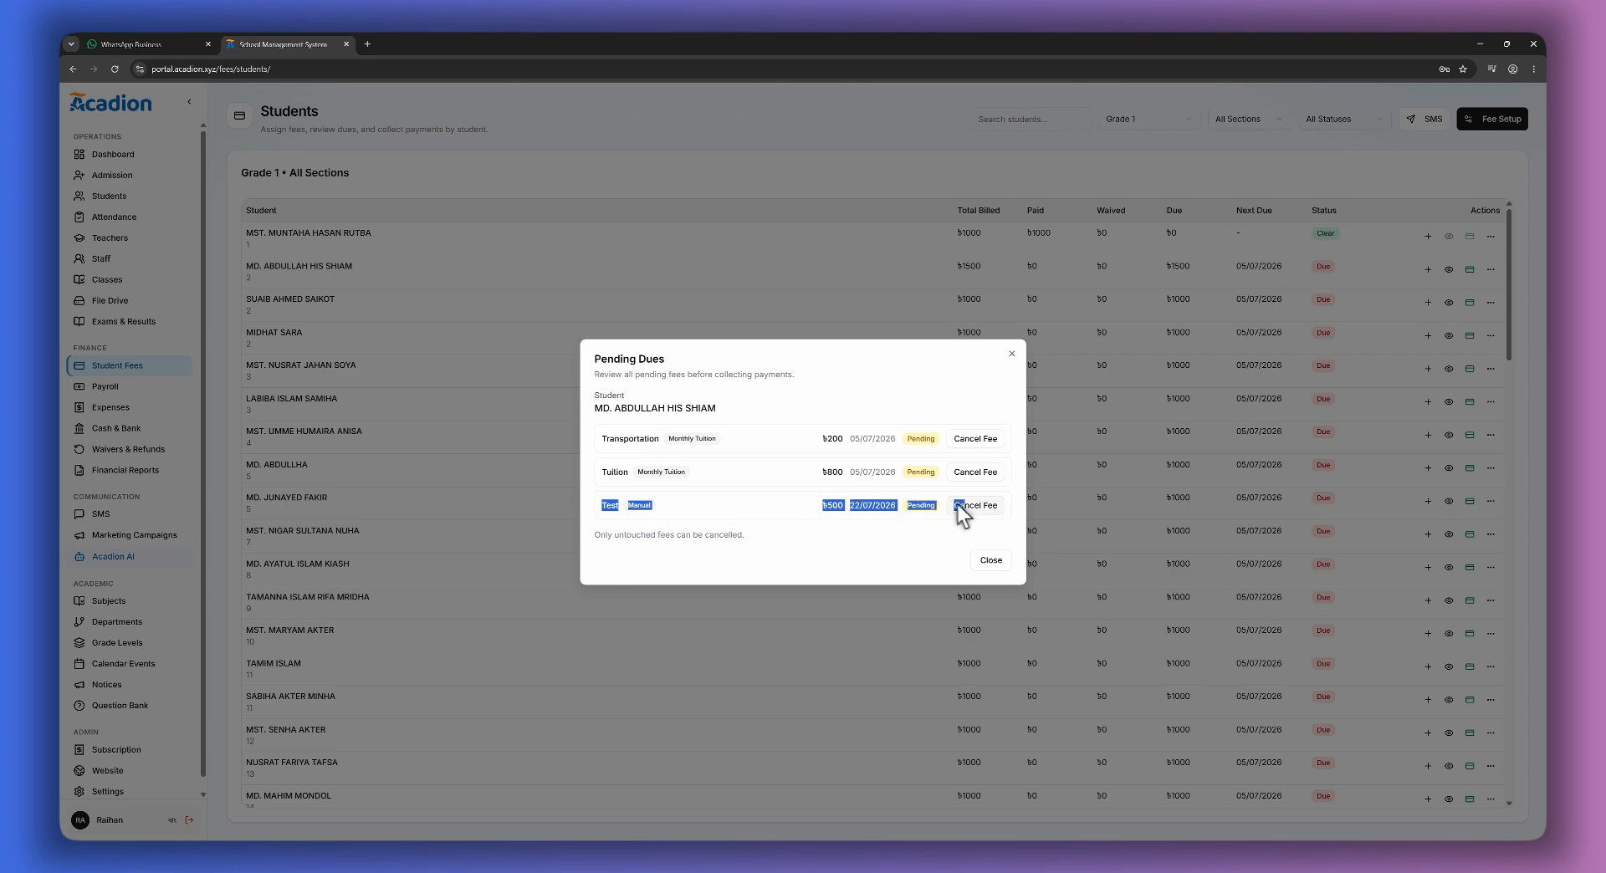
click(990, 560)
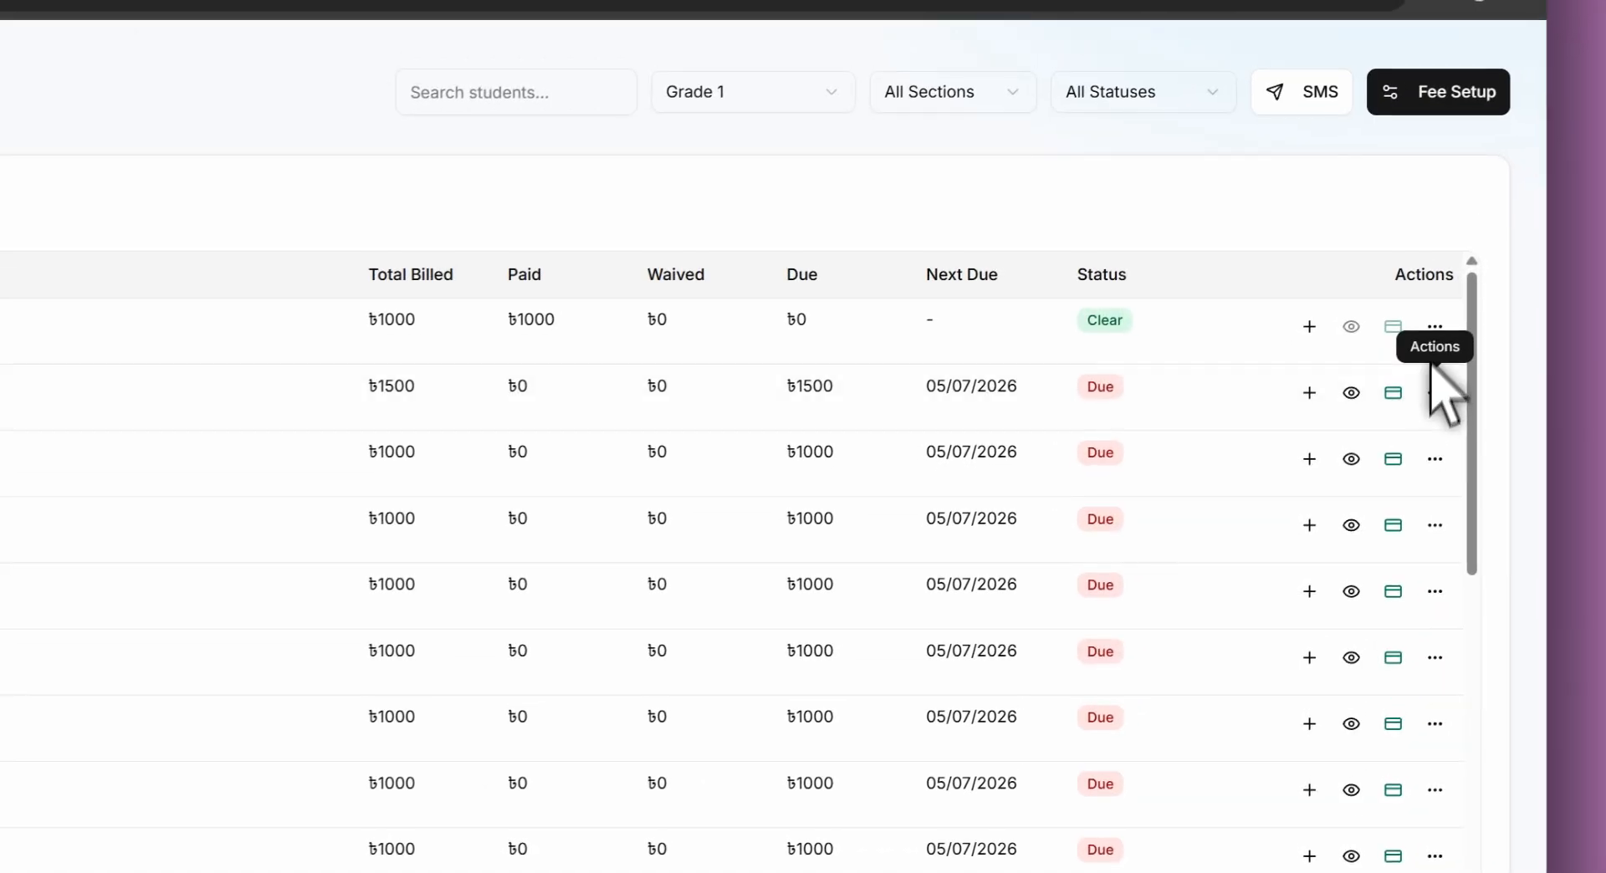
Open the fee history of the first Grade 1 student and read through its payment and monthly tuition entries.
click(1467, 205)
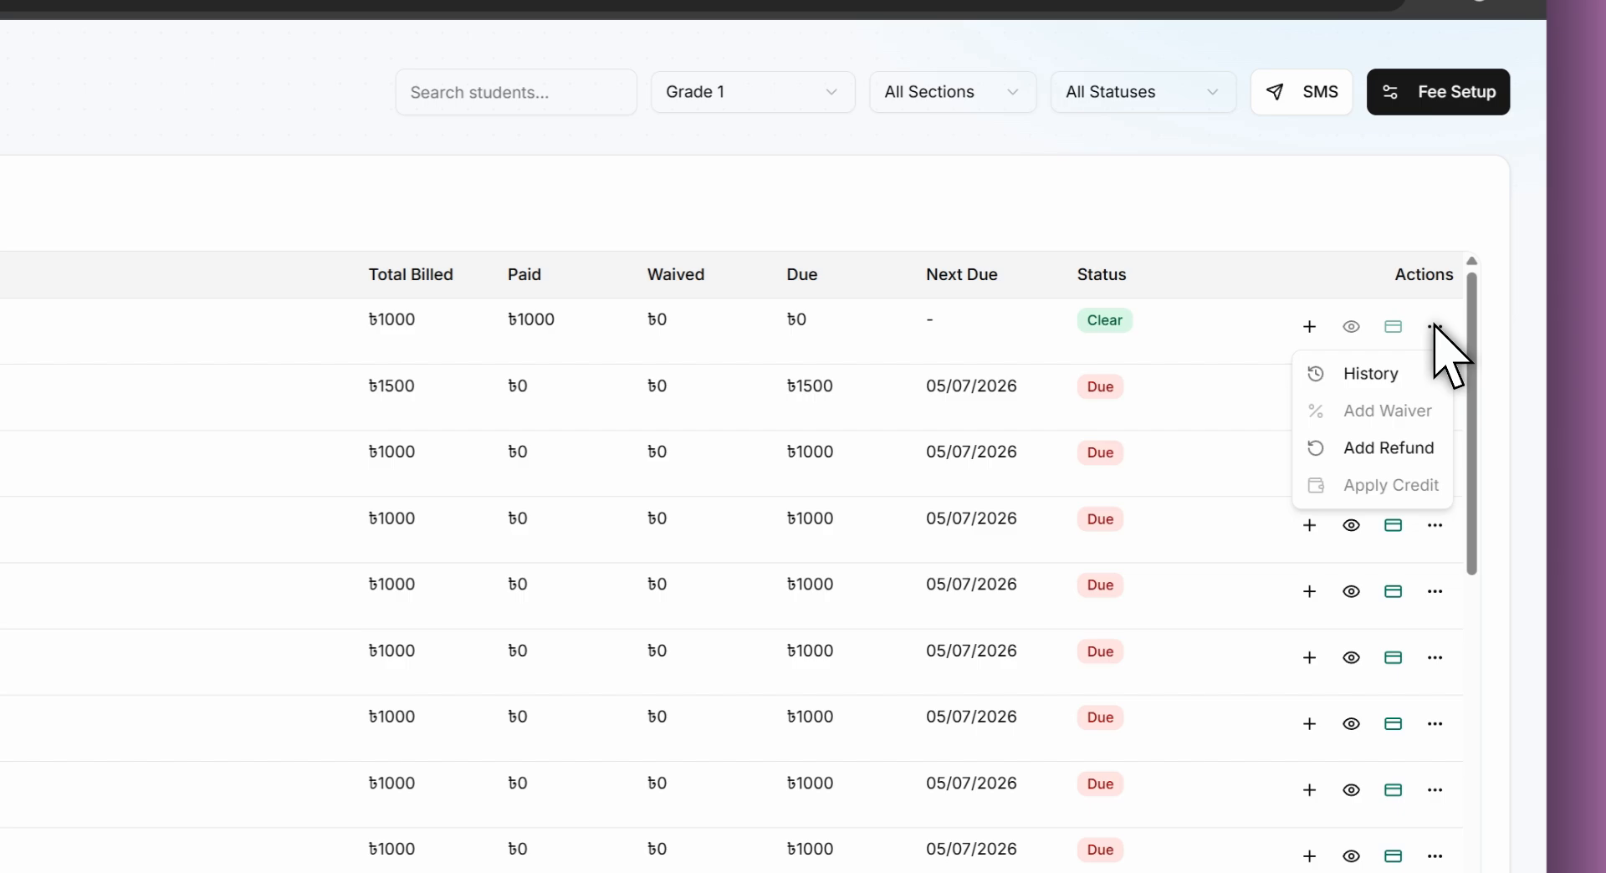
click(1382, 374)
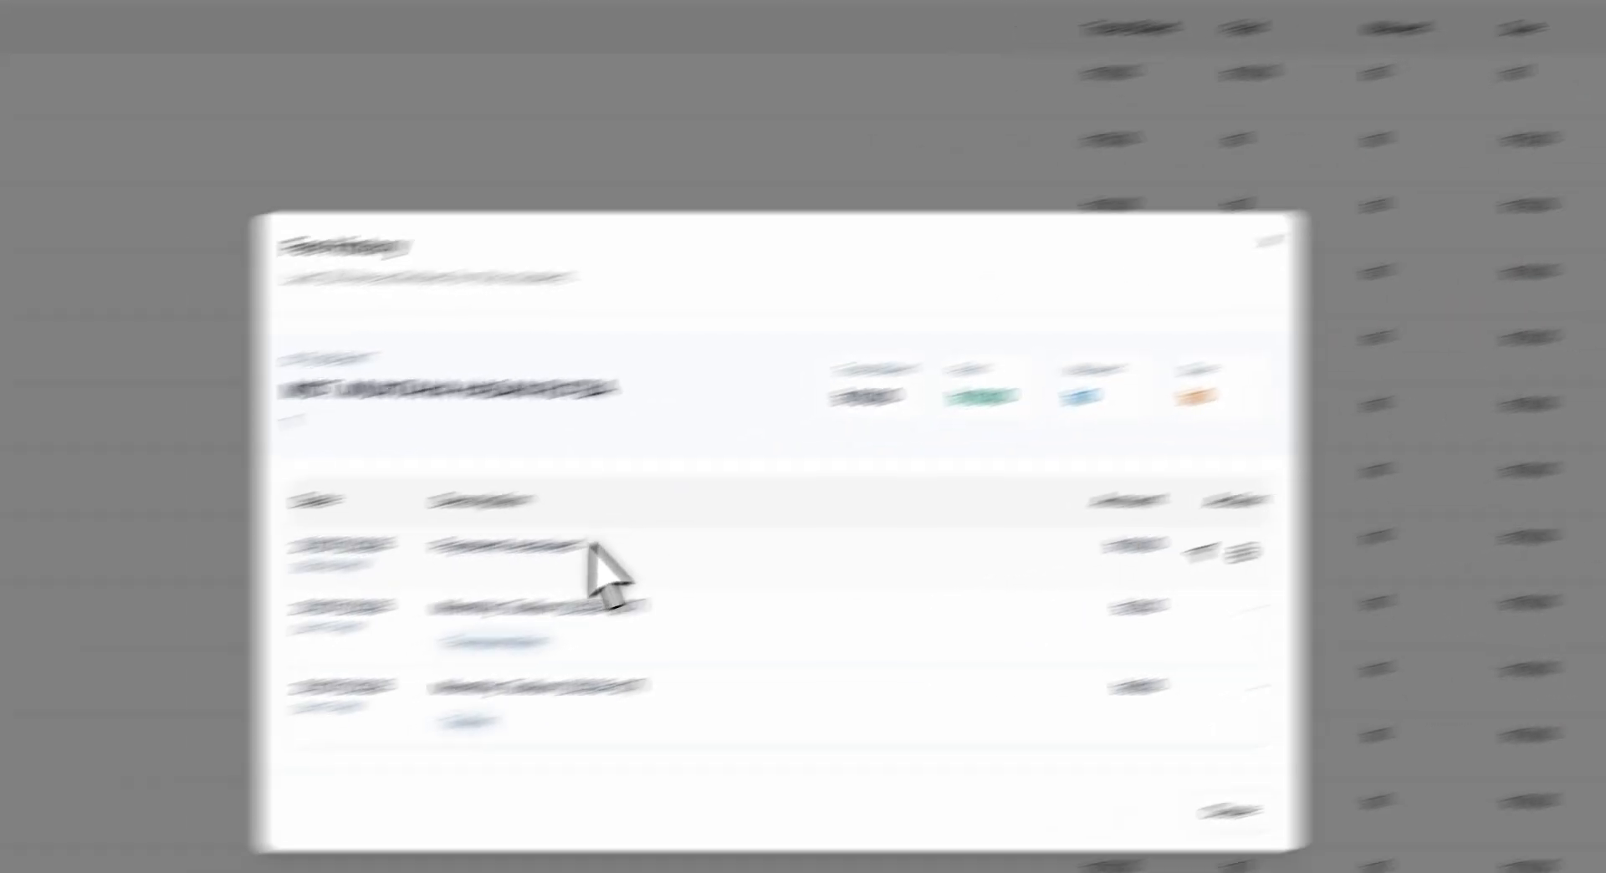
drag(284, 389, 586, 460)
click(489, 574)
drag(292, 546, 434, 572)
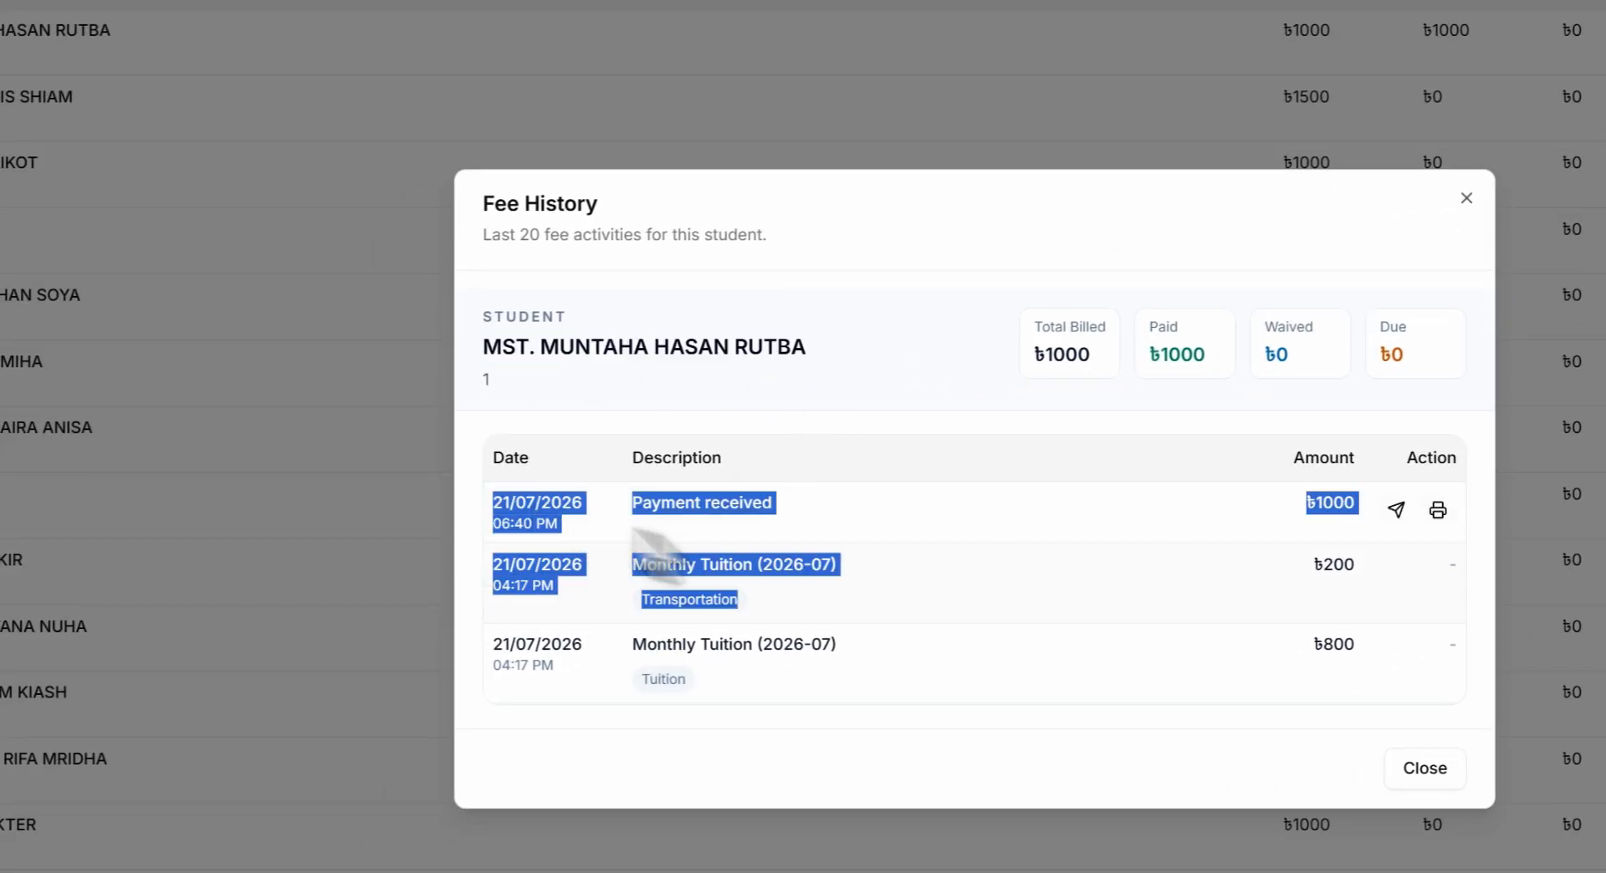
drag(656, 552, 904, 663)
click(795, 666)
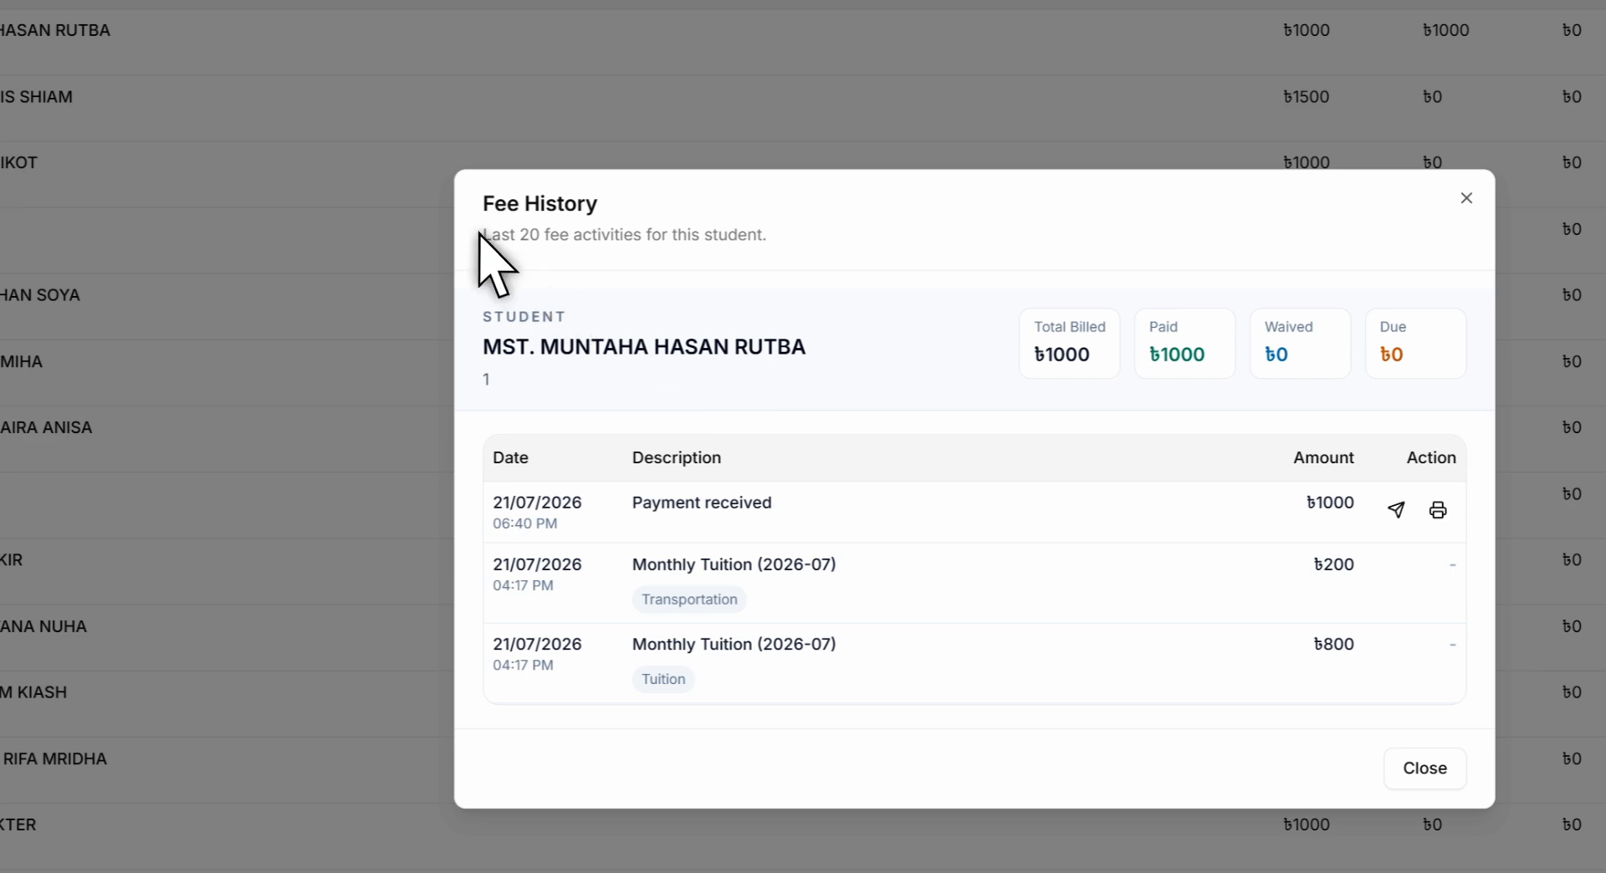
drag(481, 236, 810, 249)
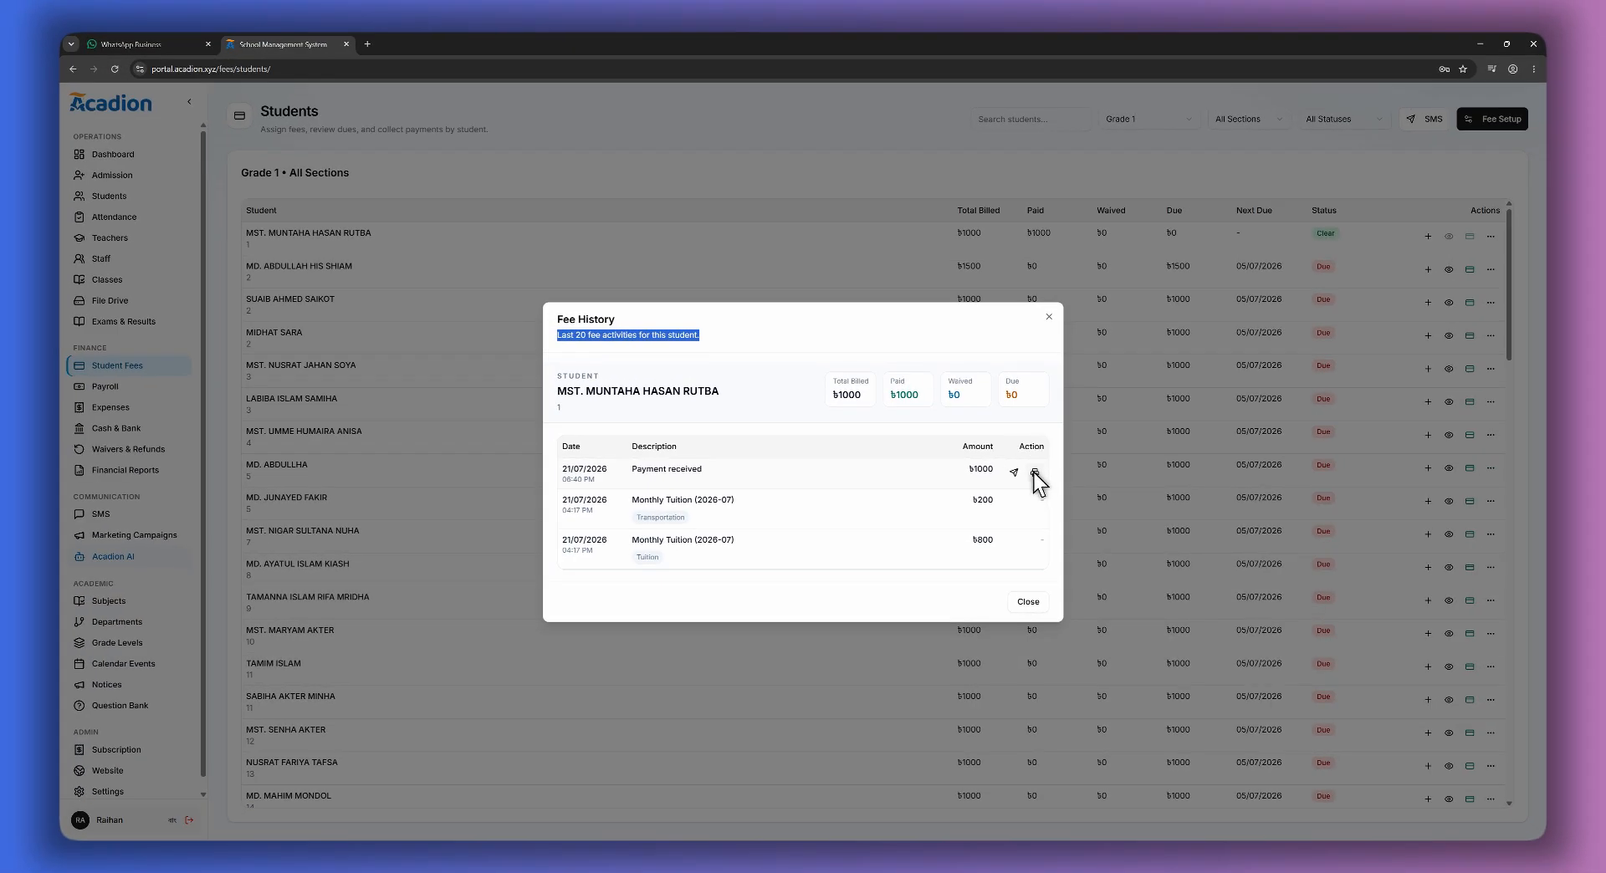
Preview the printable receipt for the student's received payment and close the preview.
click(1035, 474)
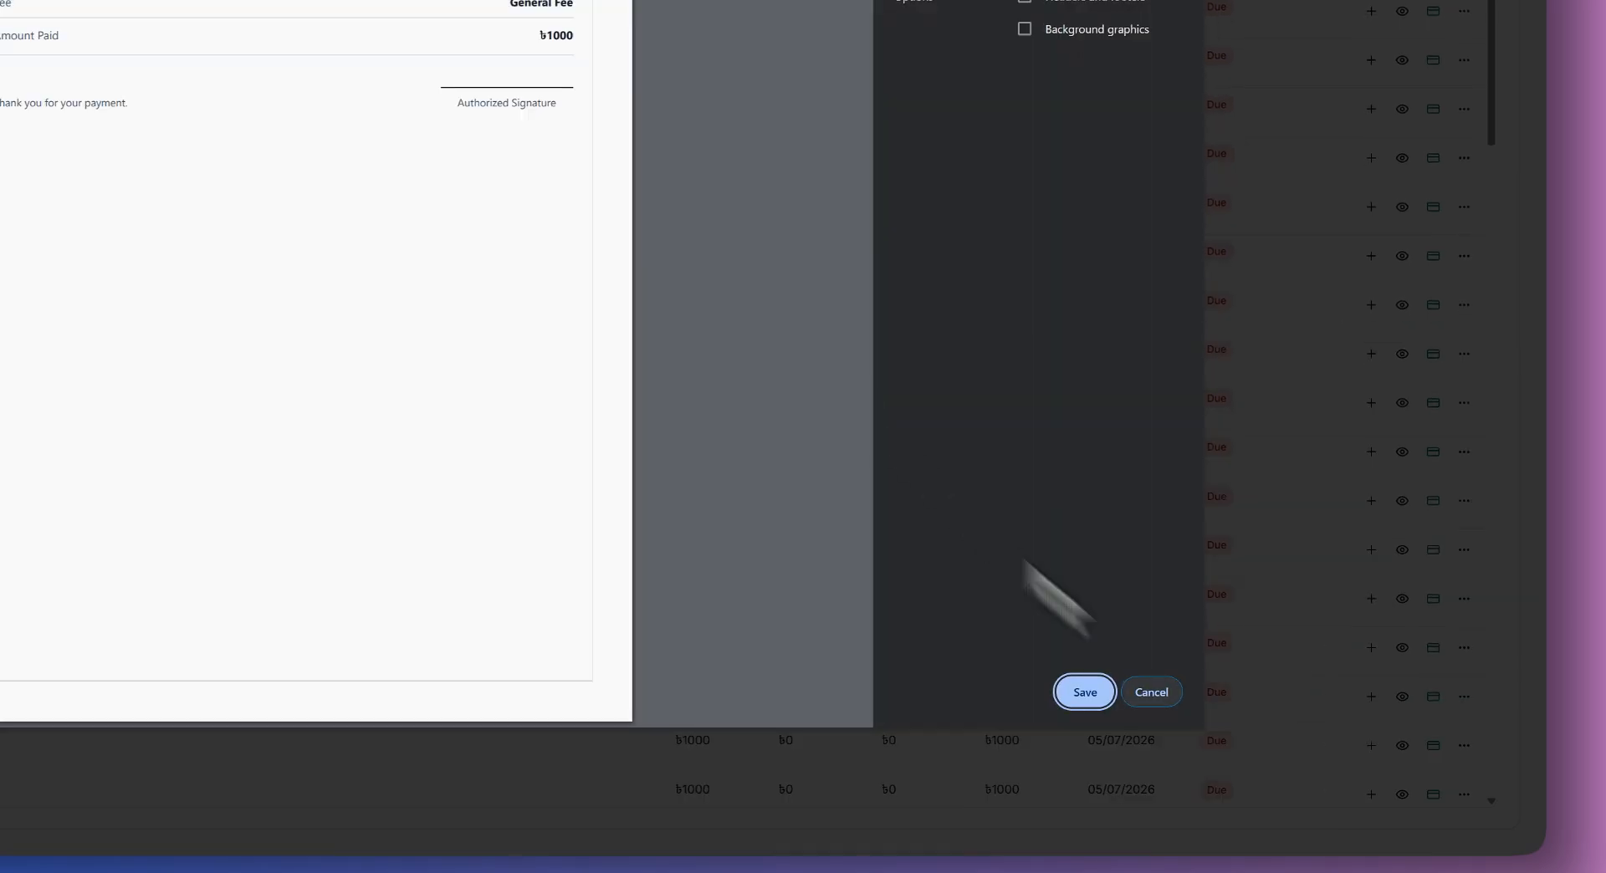
click(1280, 736)
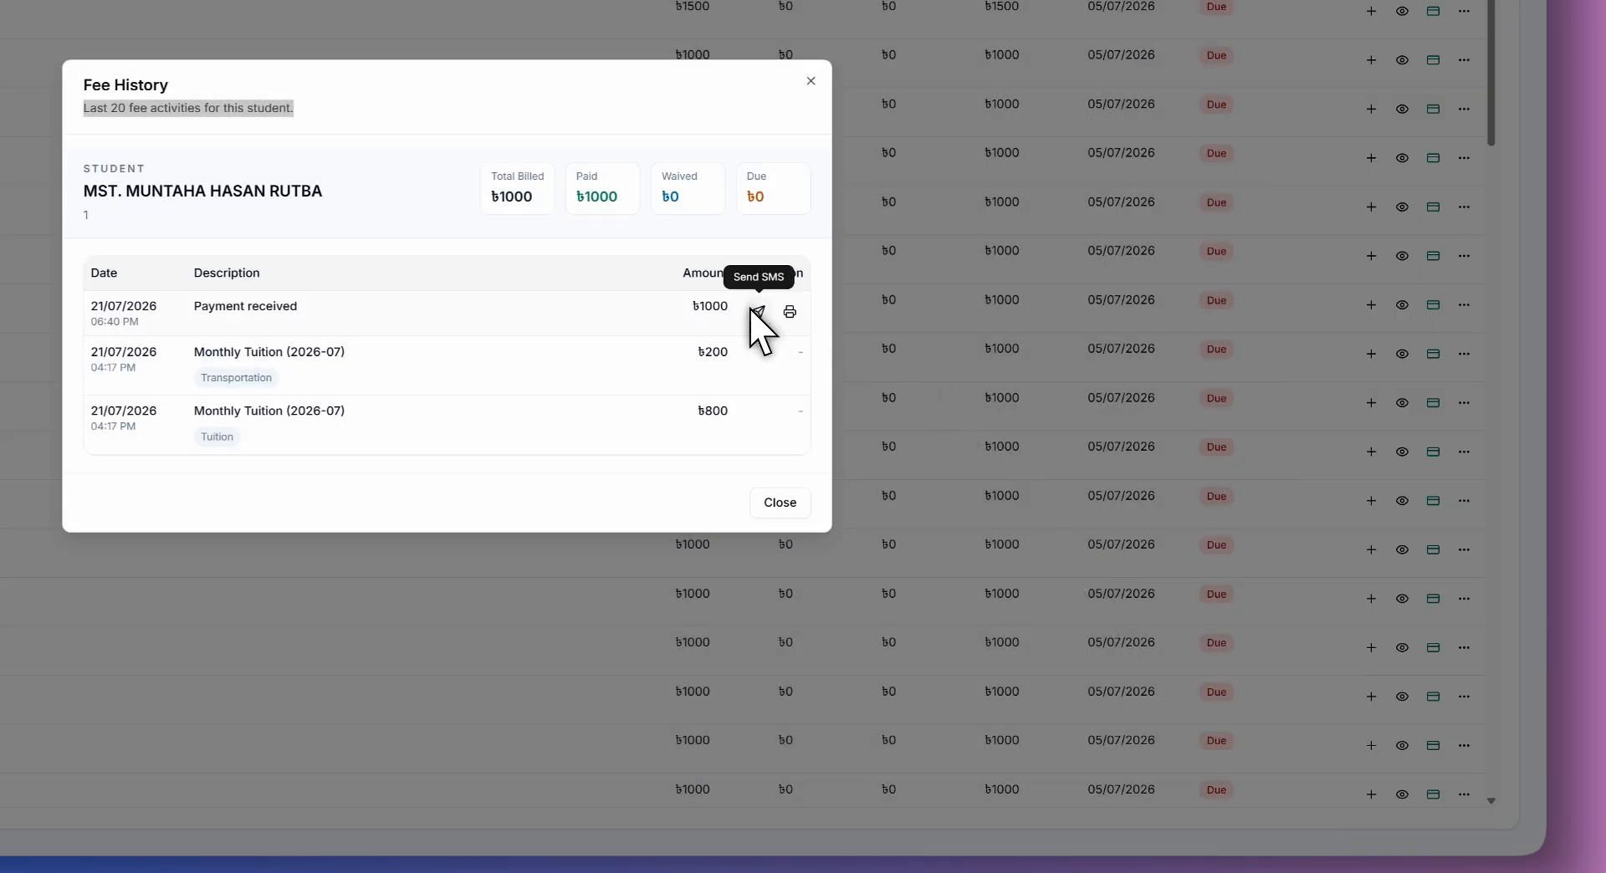
Close the fee history, open payment collection for the second Grade 1 student, and check the amount and payment method fields.
click(779, 501)
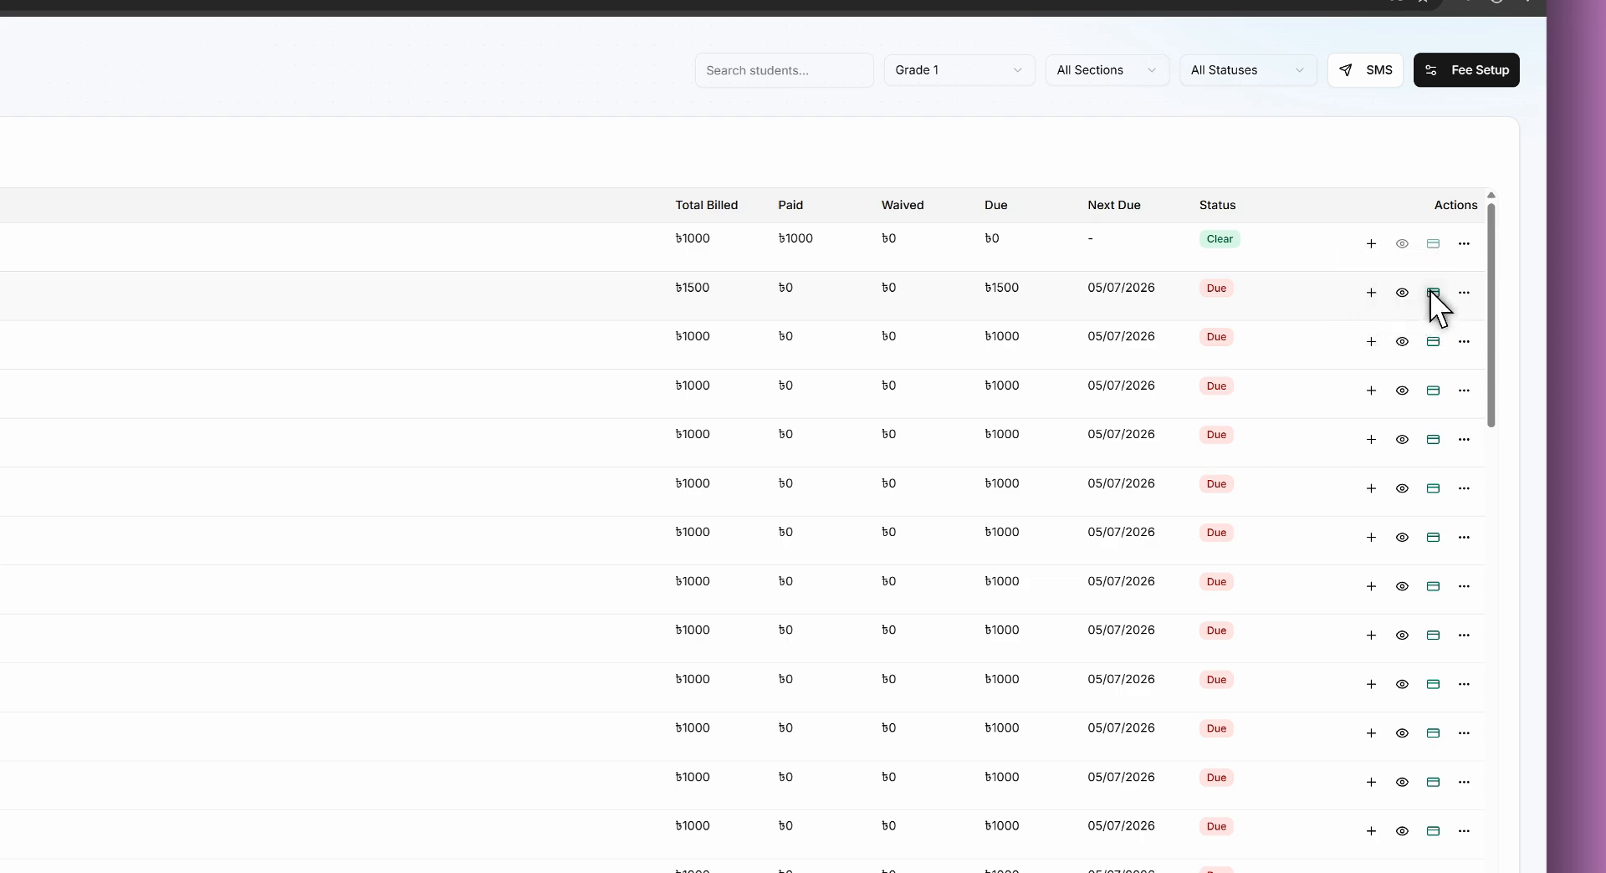
click(1433, 292)
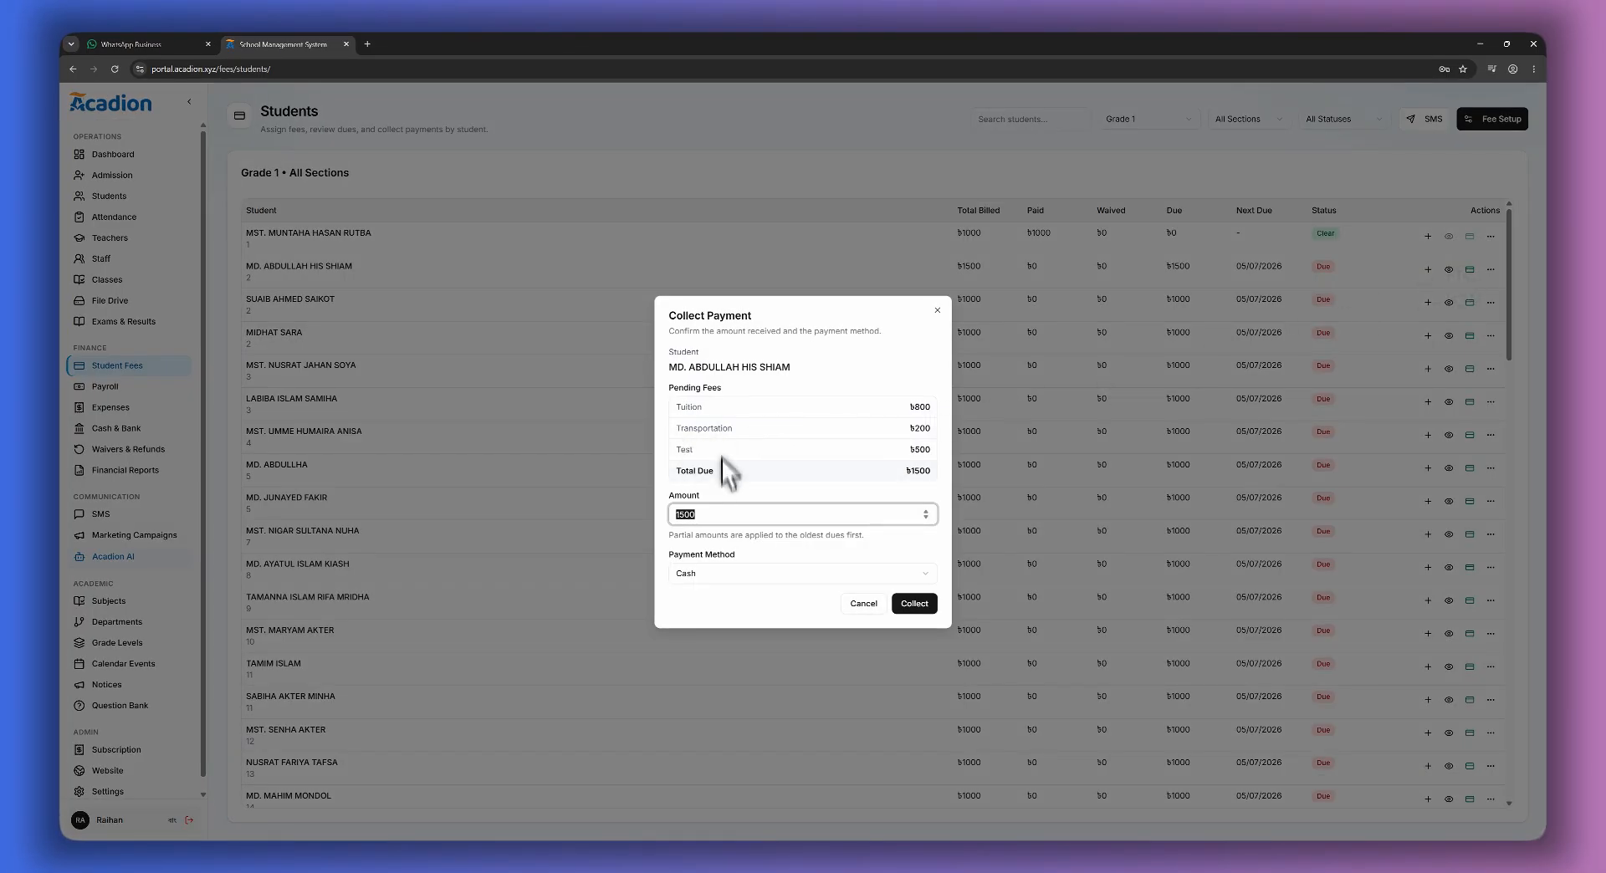
click(735, 511)
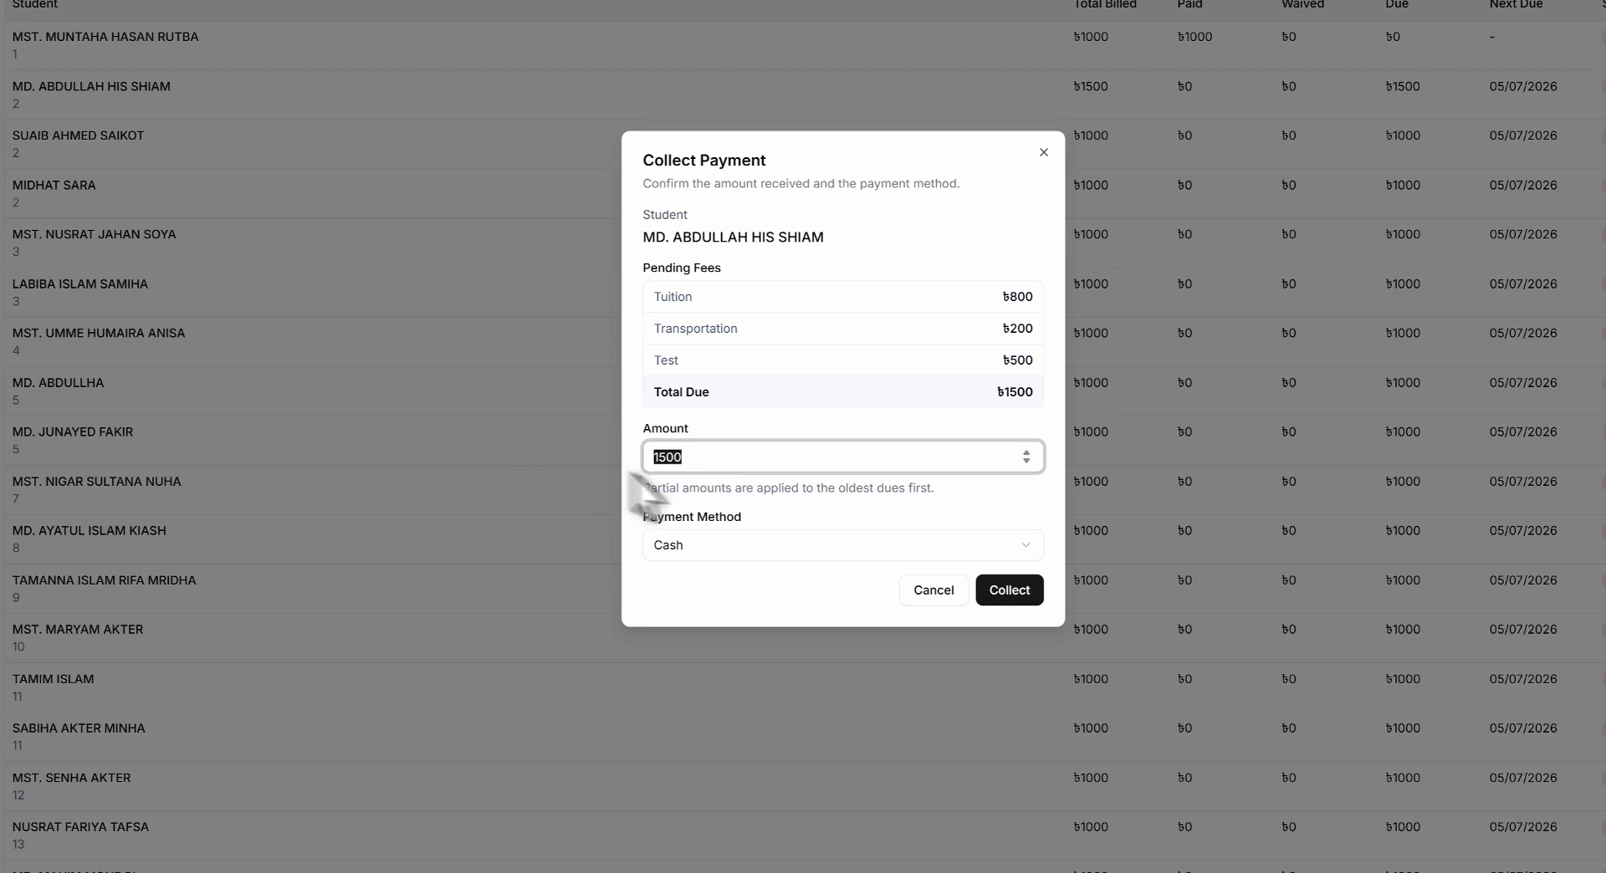
click(701, 543)
click(714, 537)
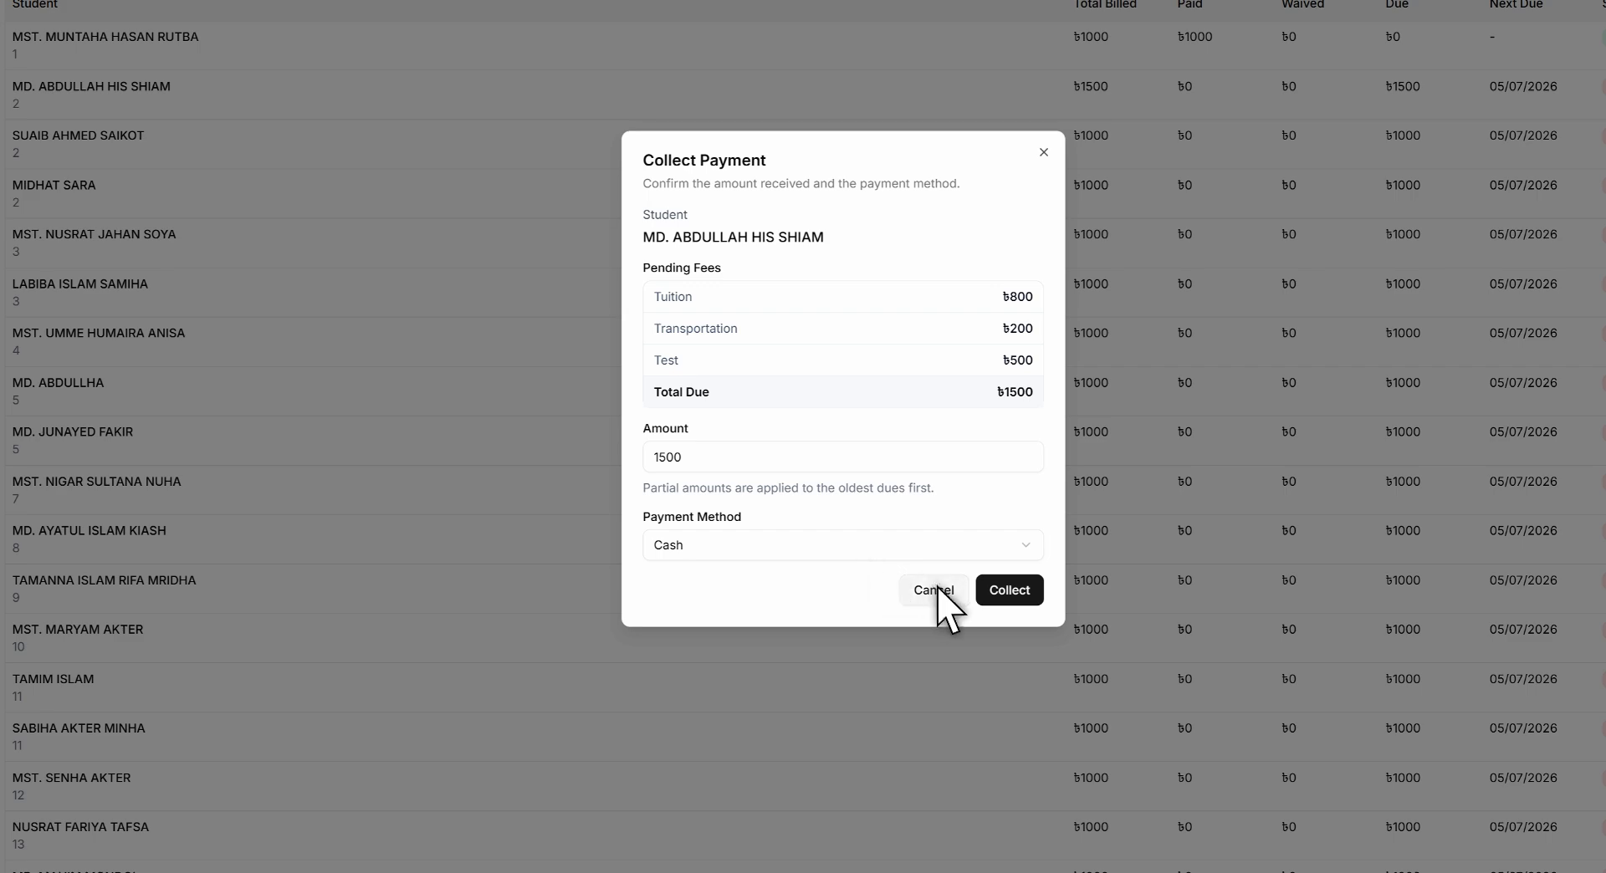
Try a partial cash payment of 1000 with the remaining 500 waived for the second student, and cancel the collection.
click(695, 457)
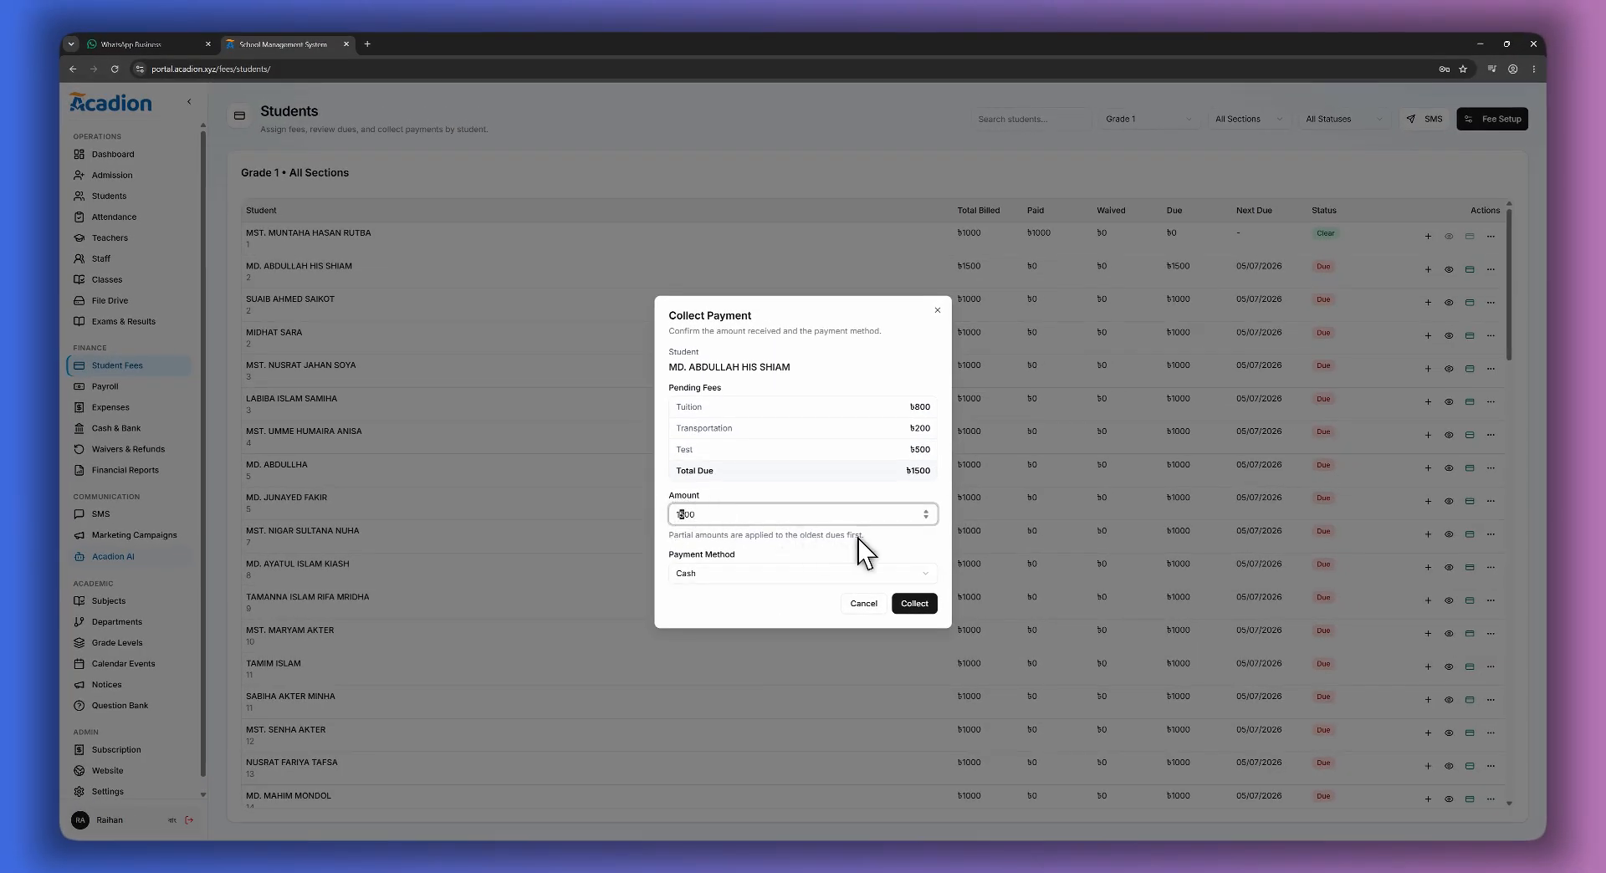
text(0)
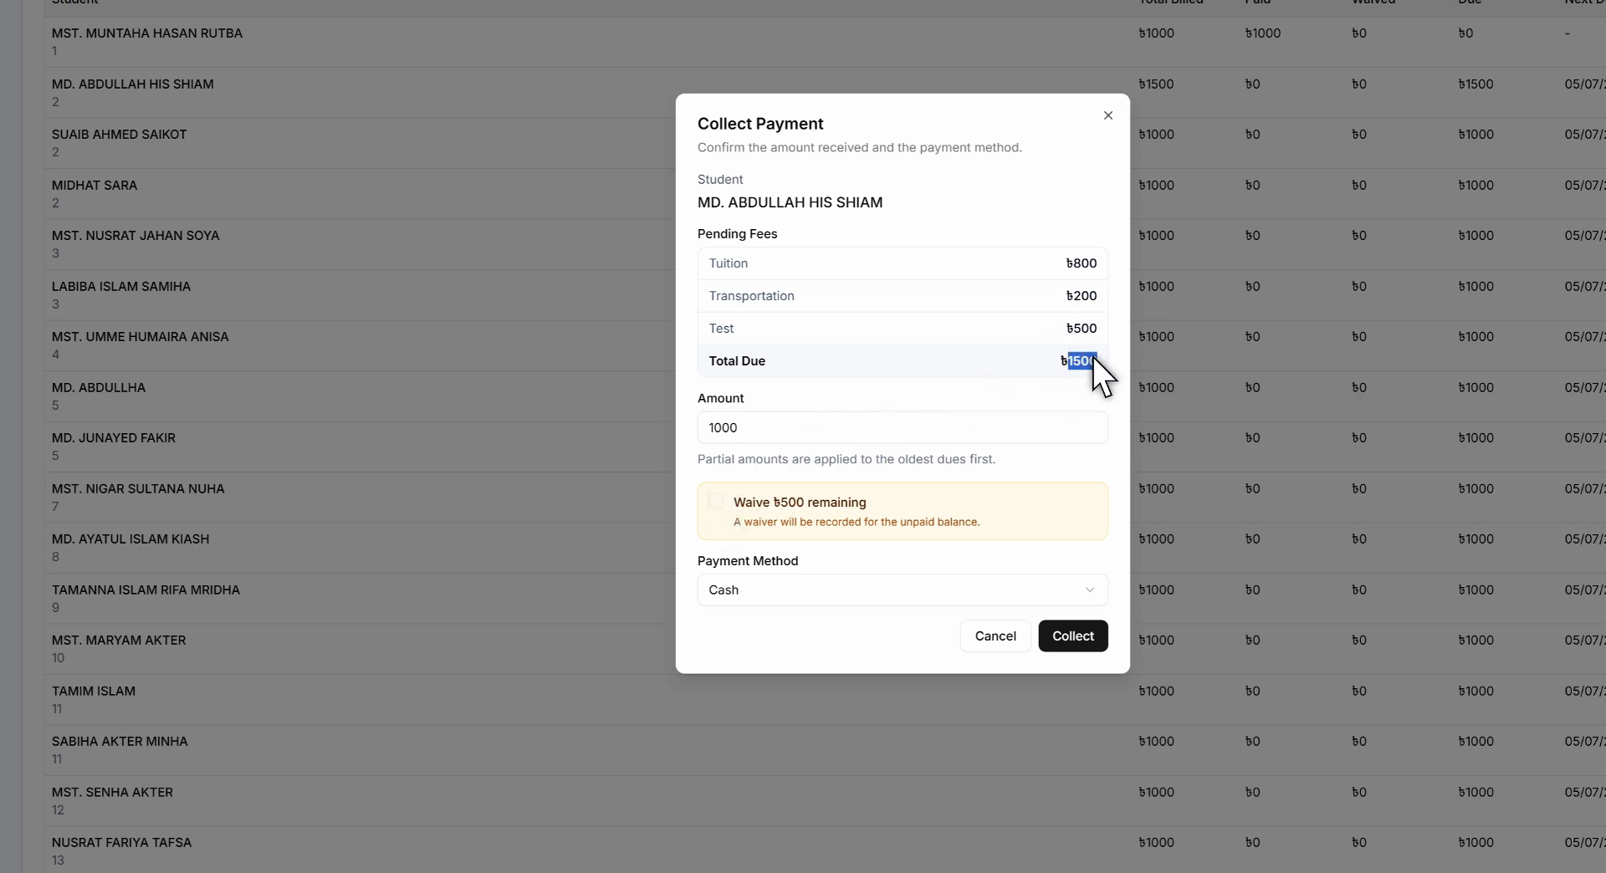
drag(756, 428, 724, 427)
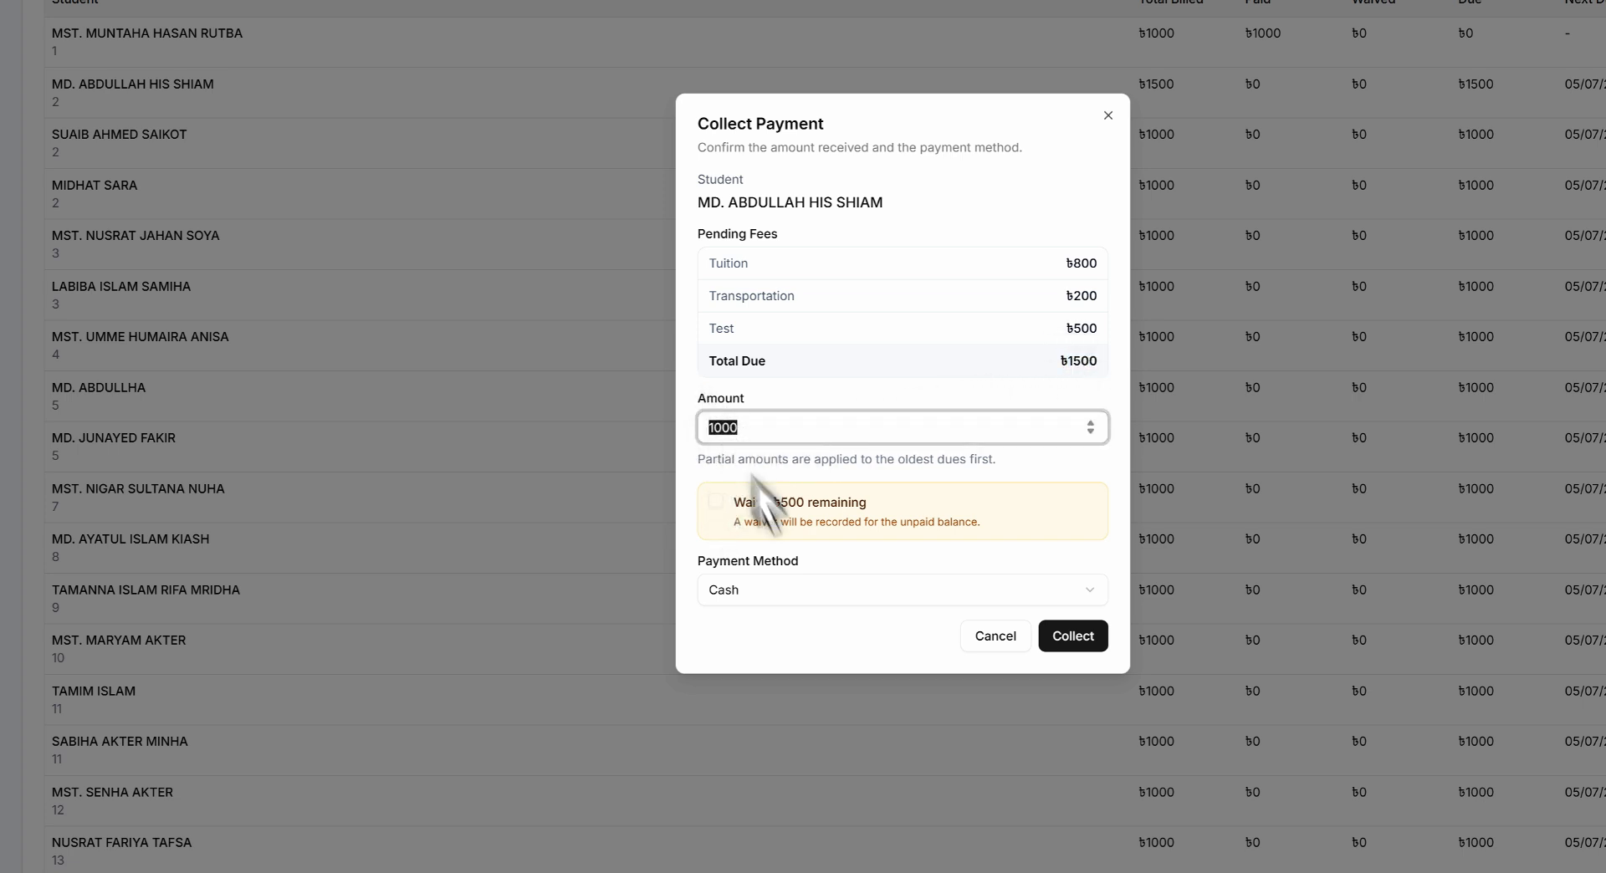
click(770, 501)
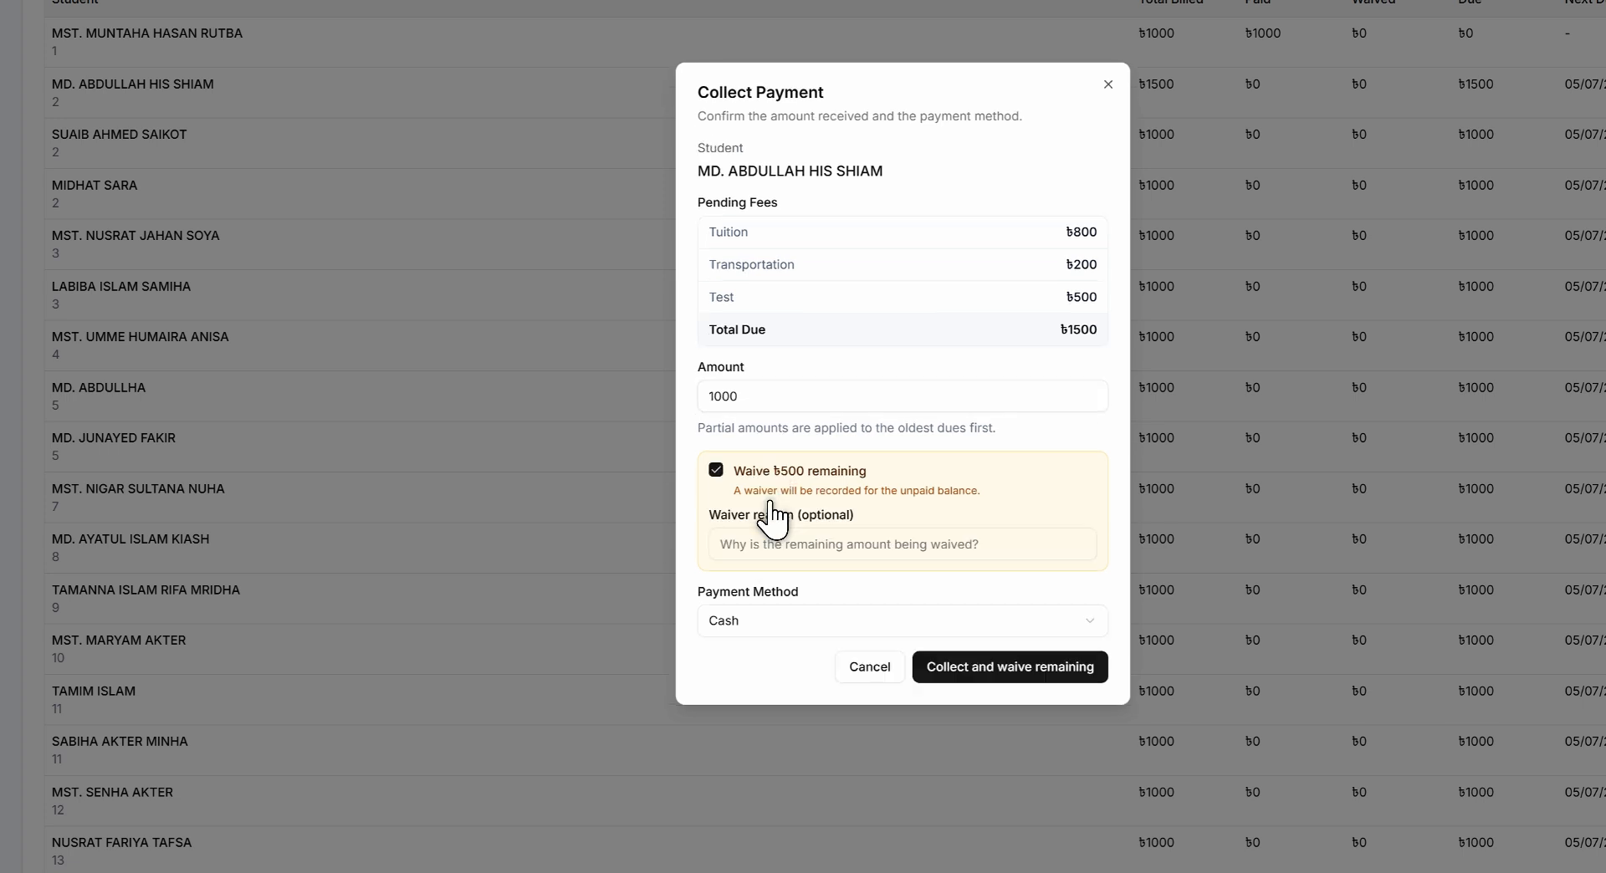
click(893, 542)
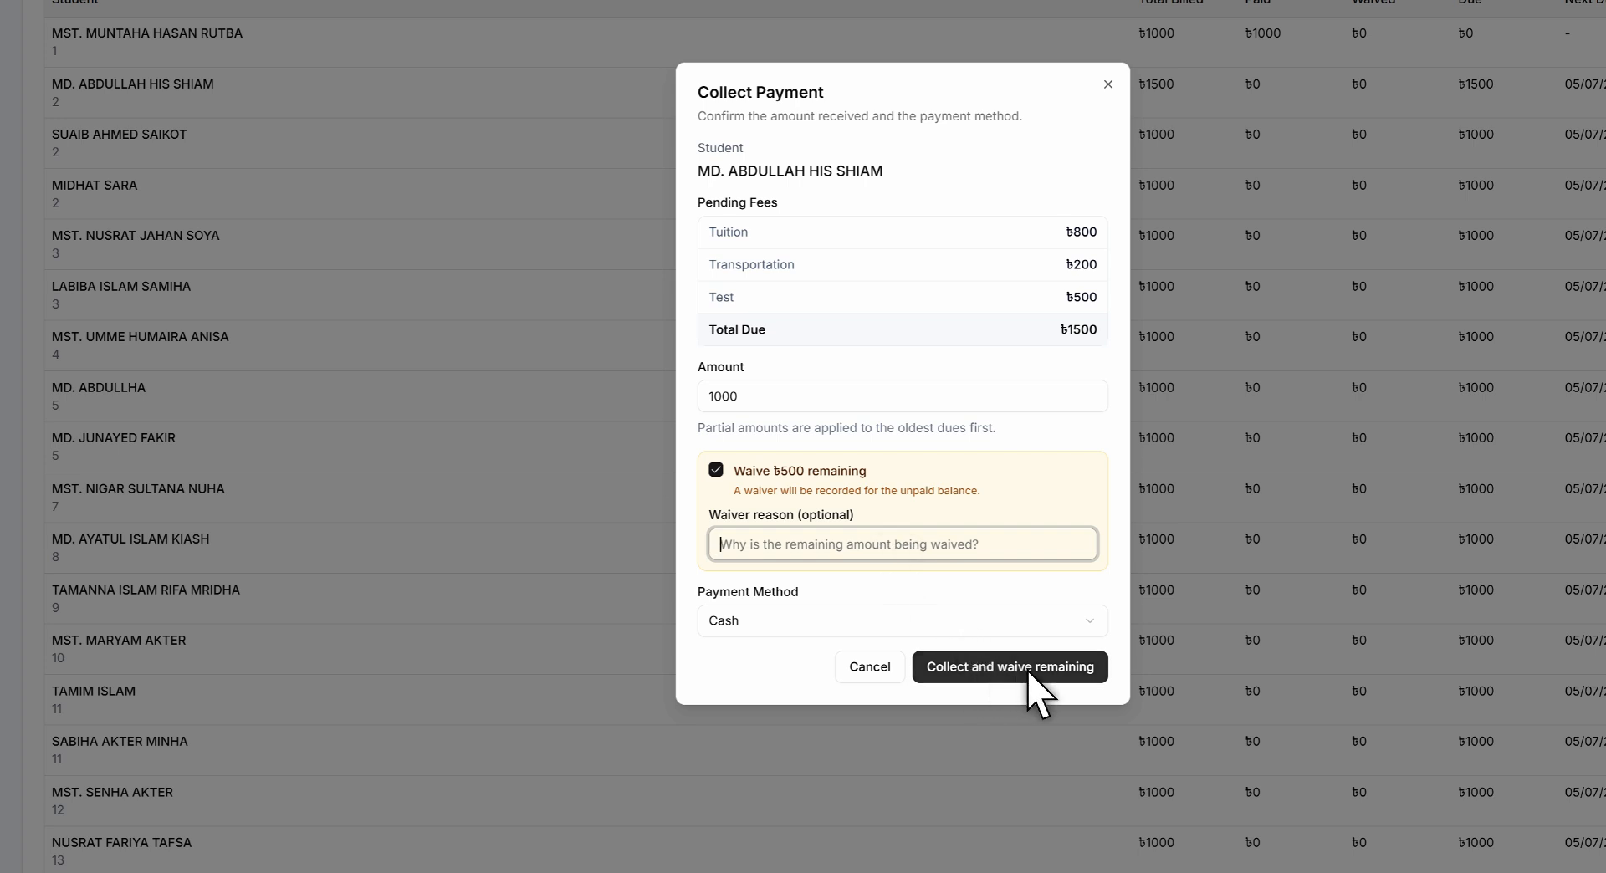
click(866, 663)
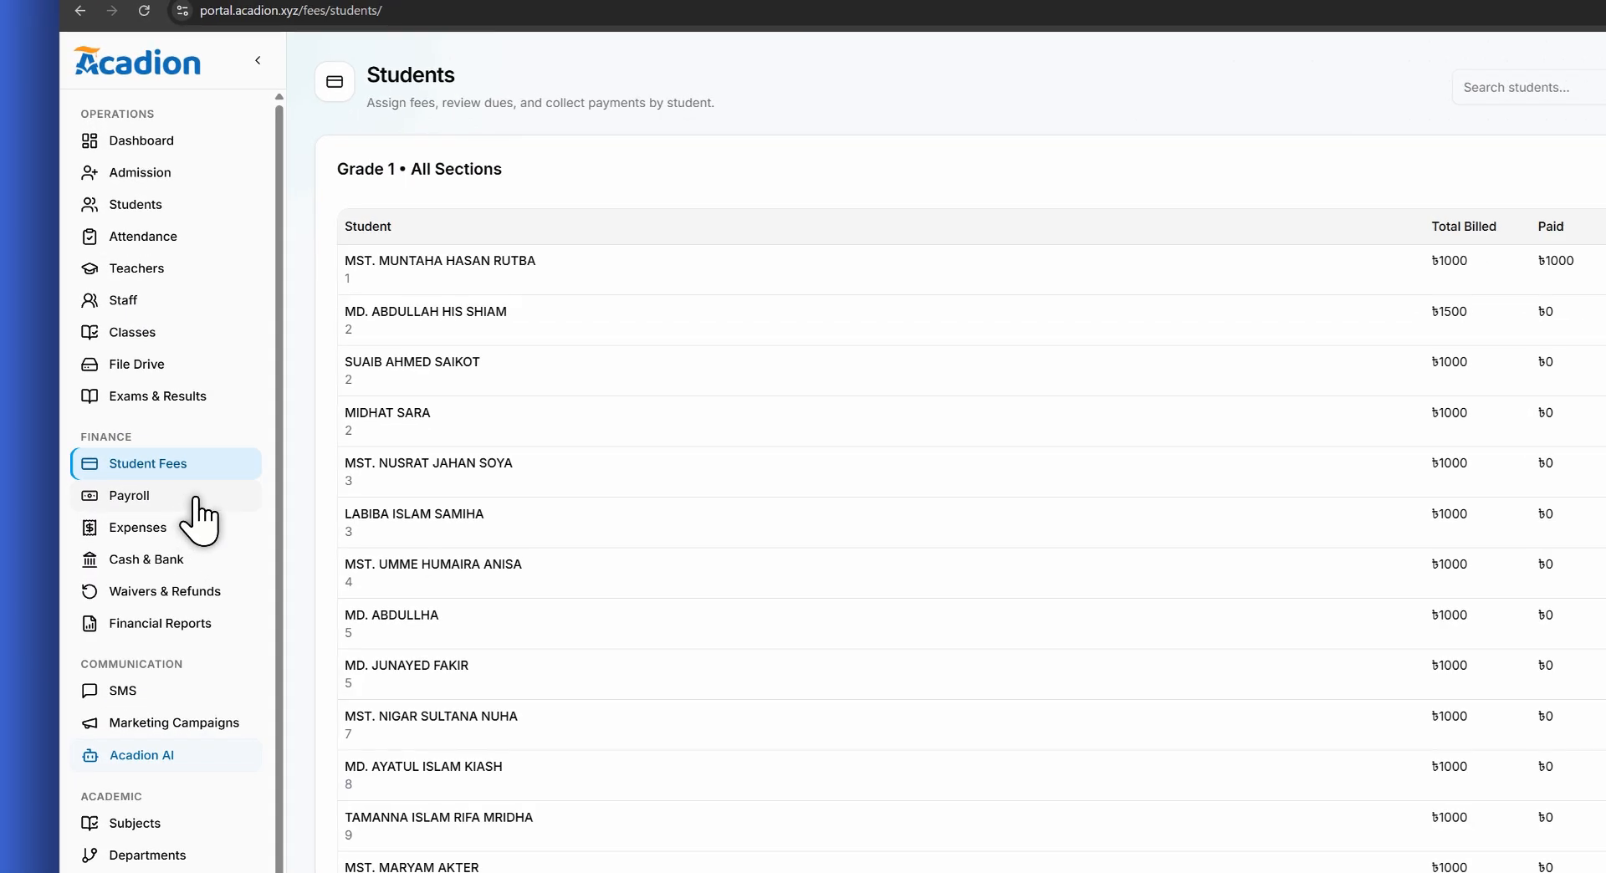
View the payroll page, check the monthly salary field in a new teacher's form, and cancel the form.
click(194, 502)
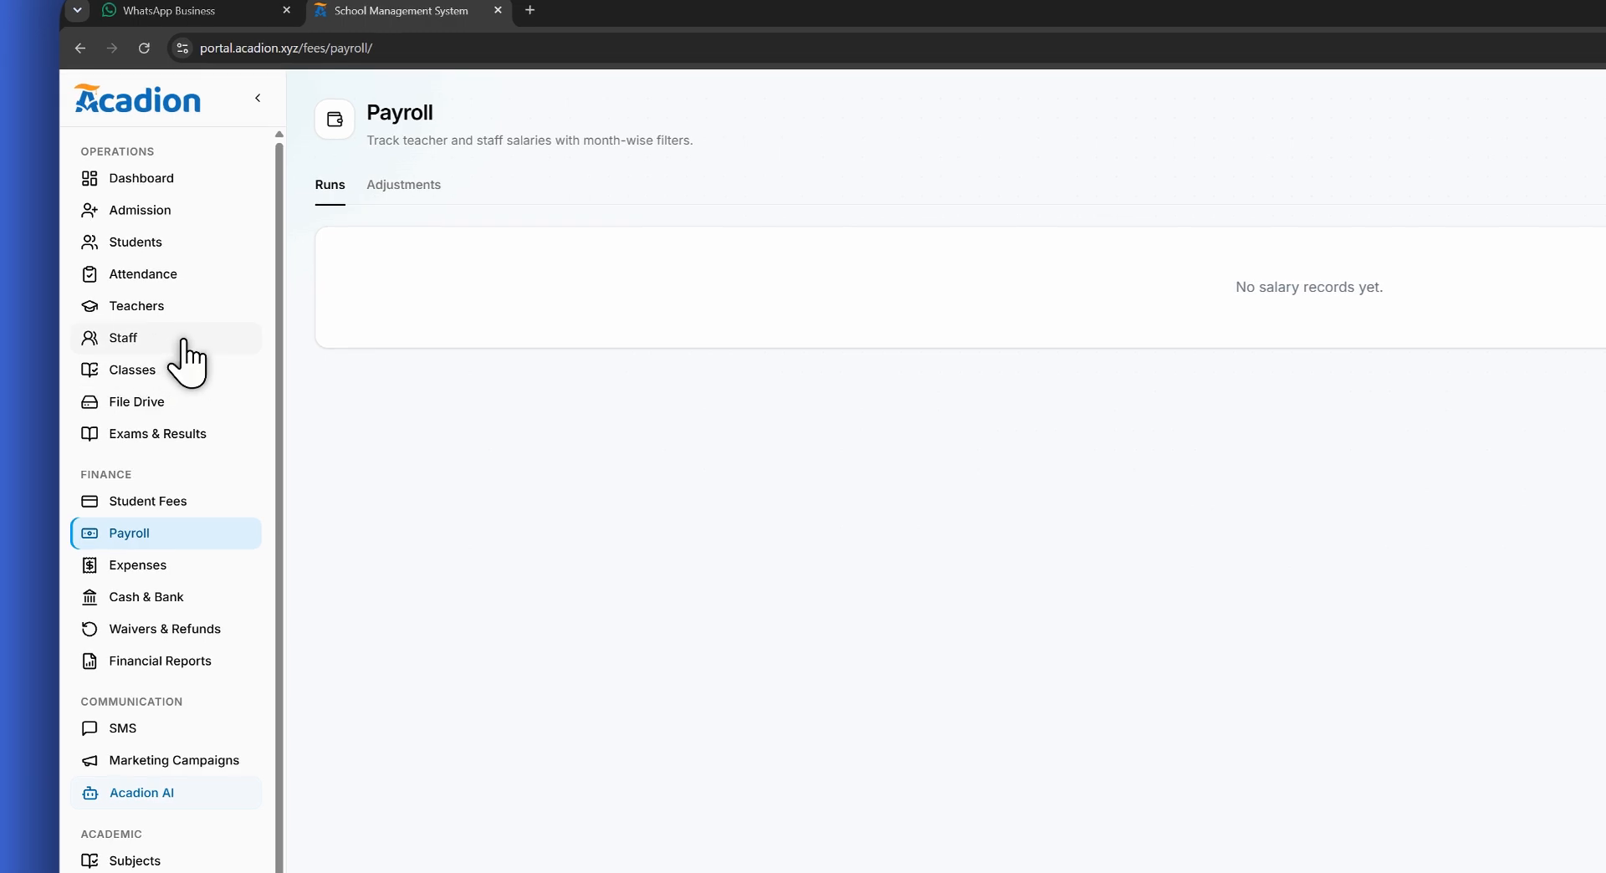
click(210, 316)
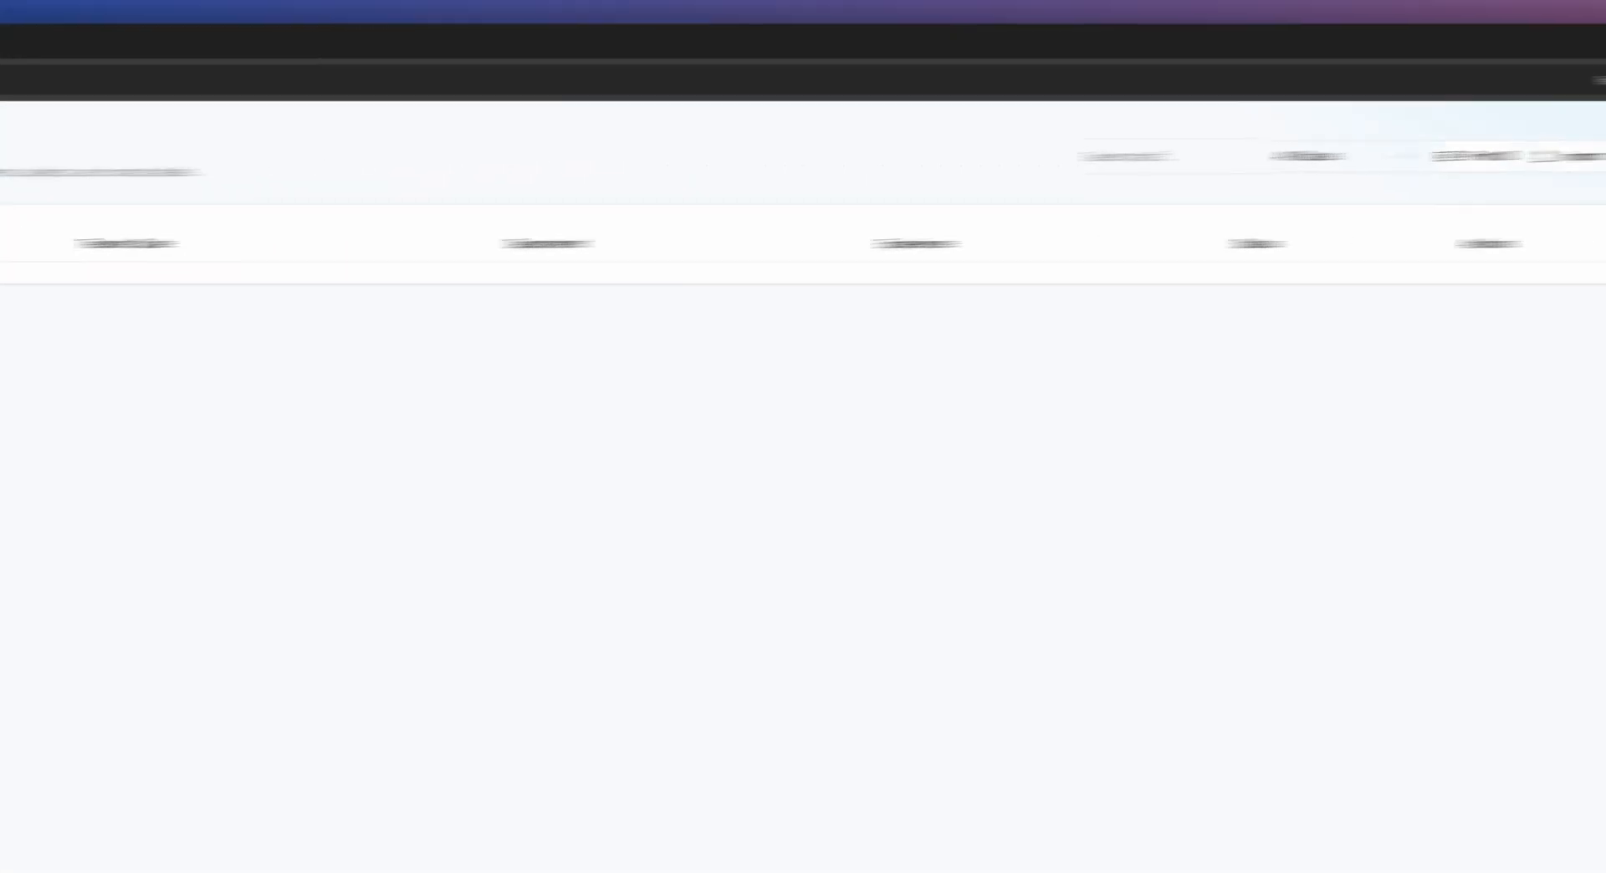
click(1446, 171)
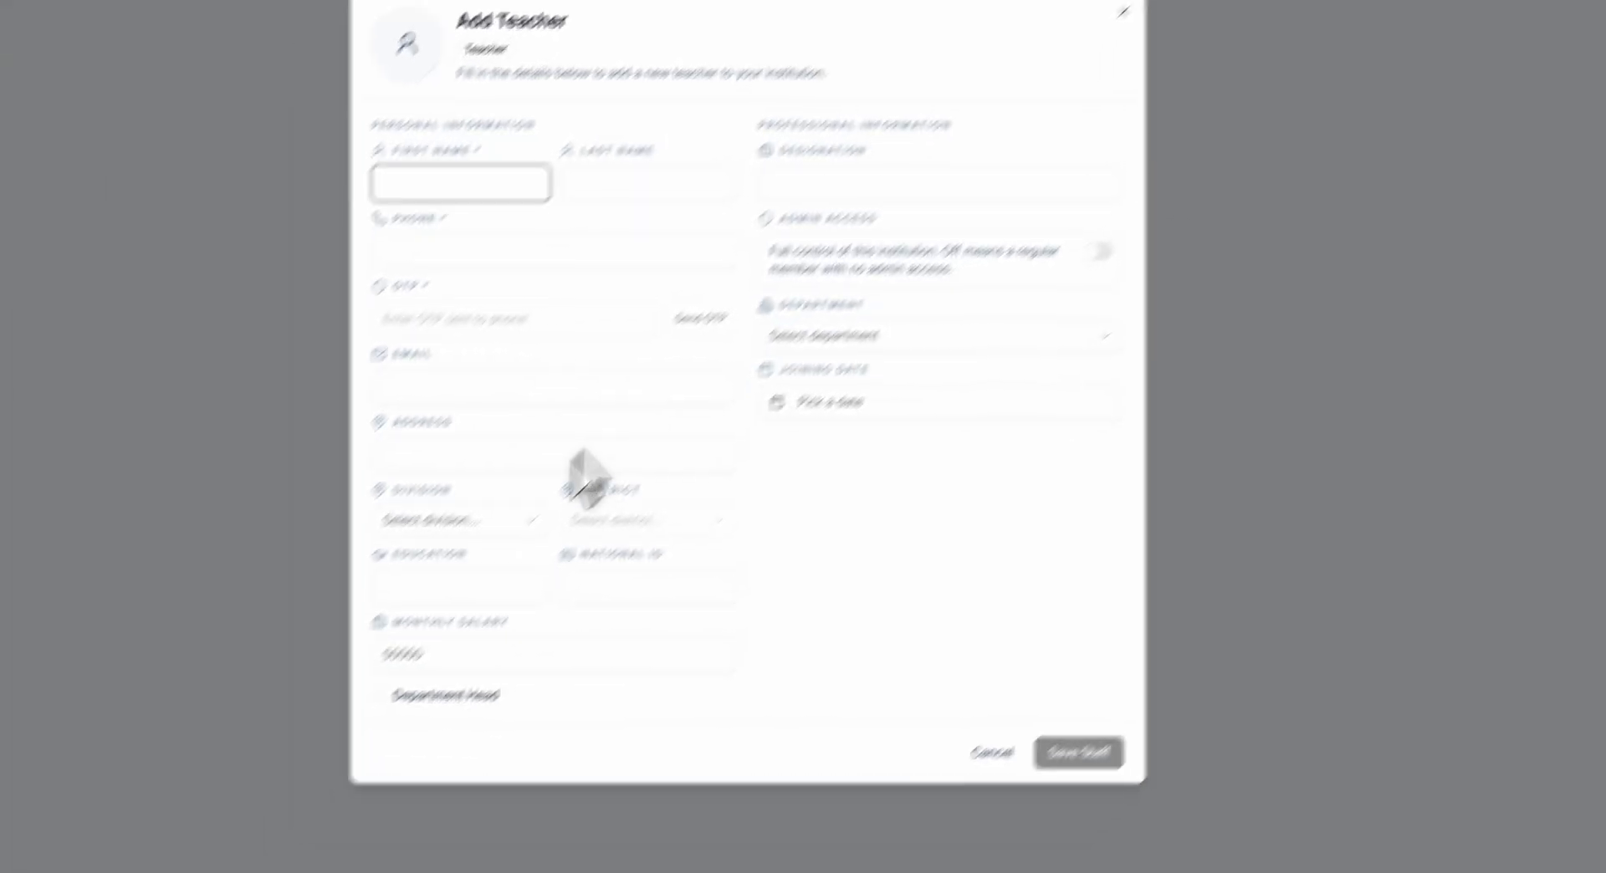
click(497, 616)
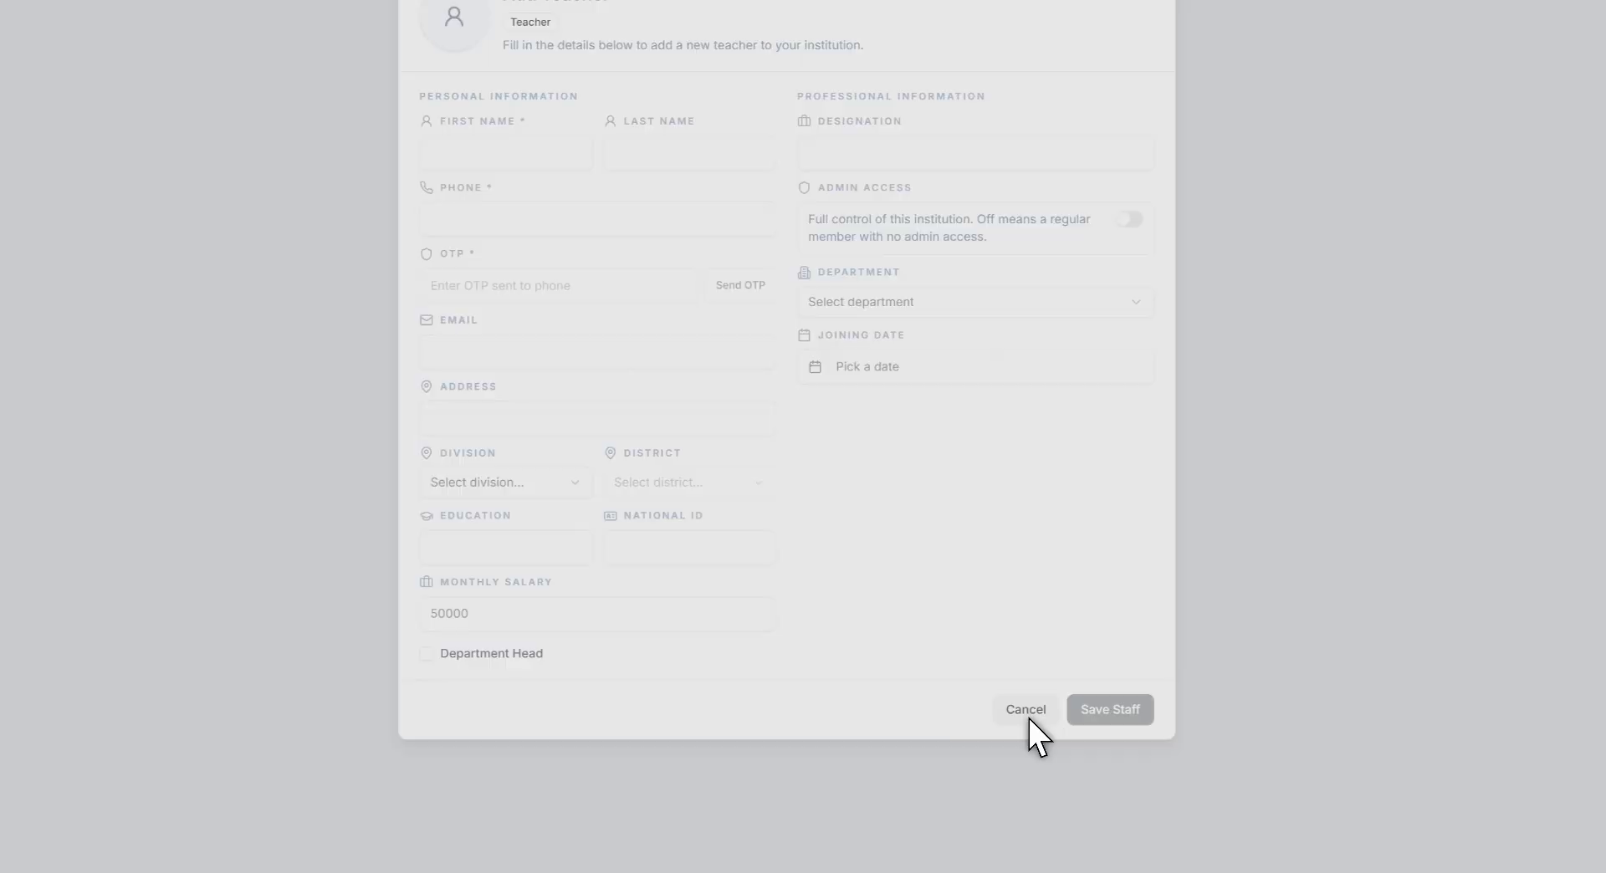
click(1031, 717)
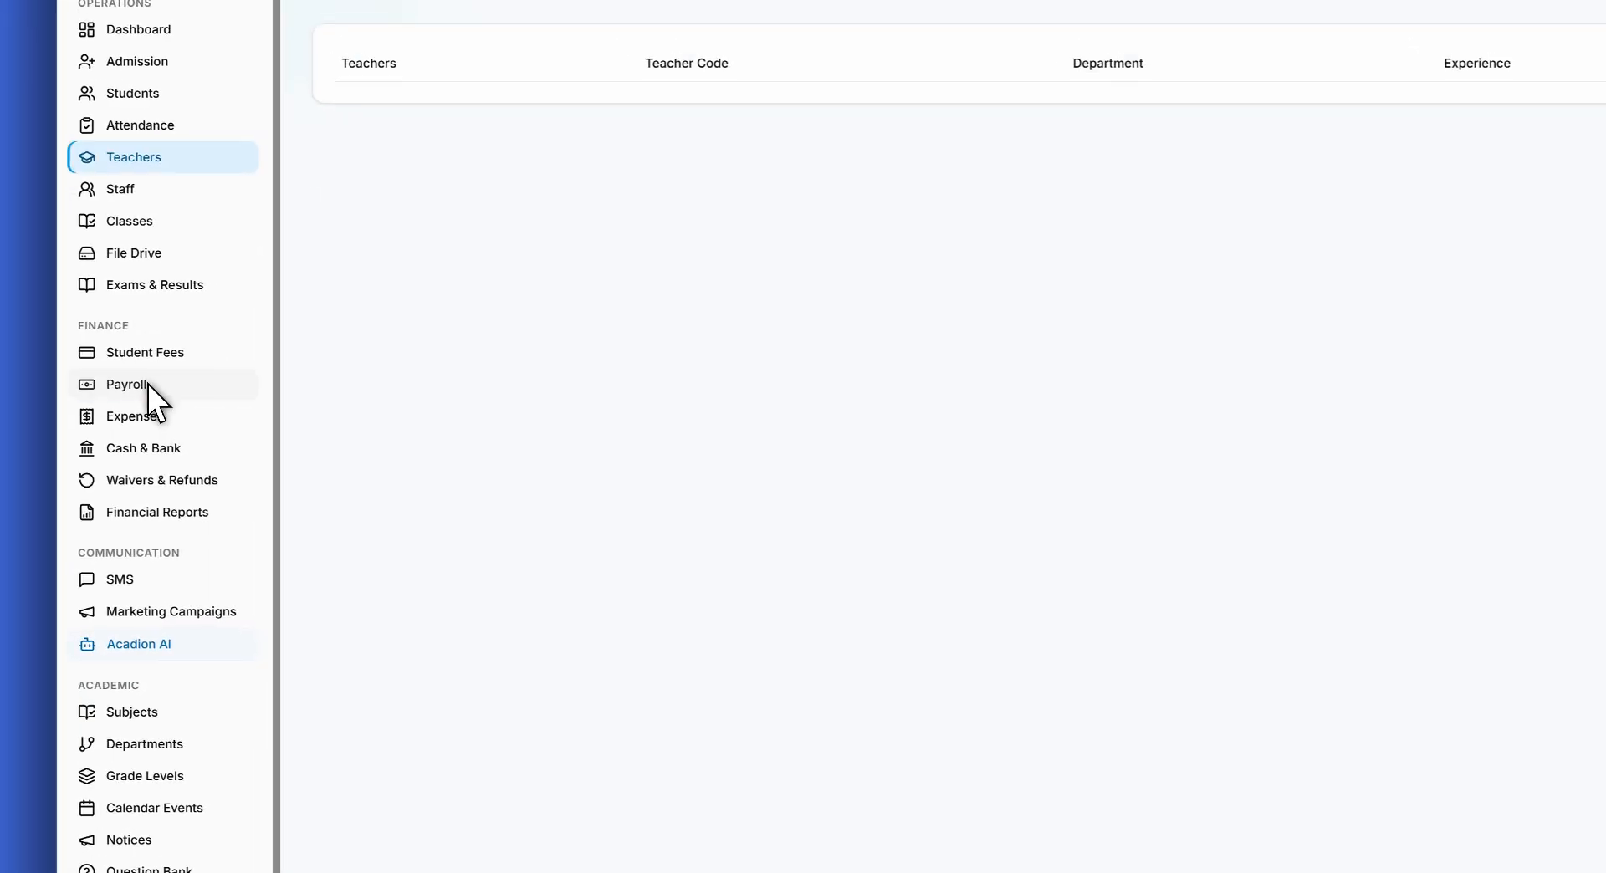
Return to the payroll page and view the calendar of its month filter.
click(147, 386)
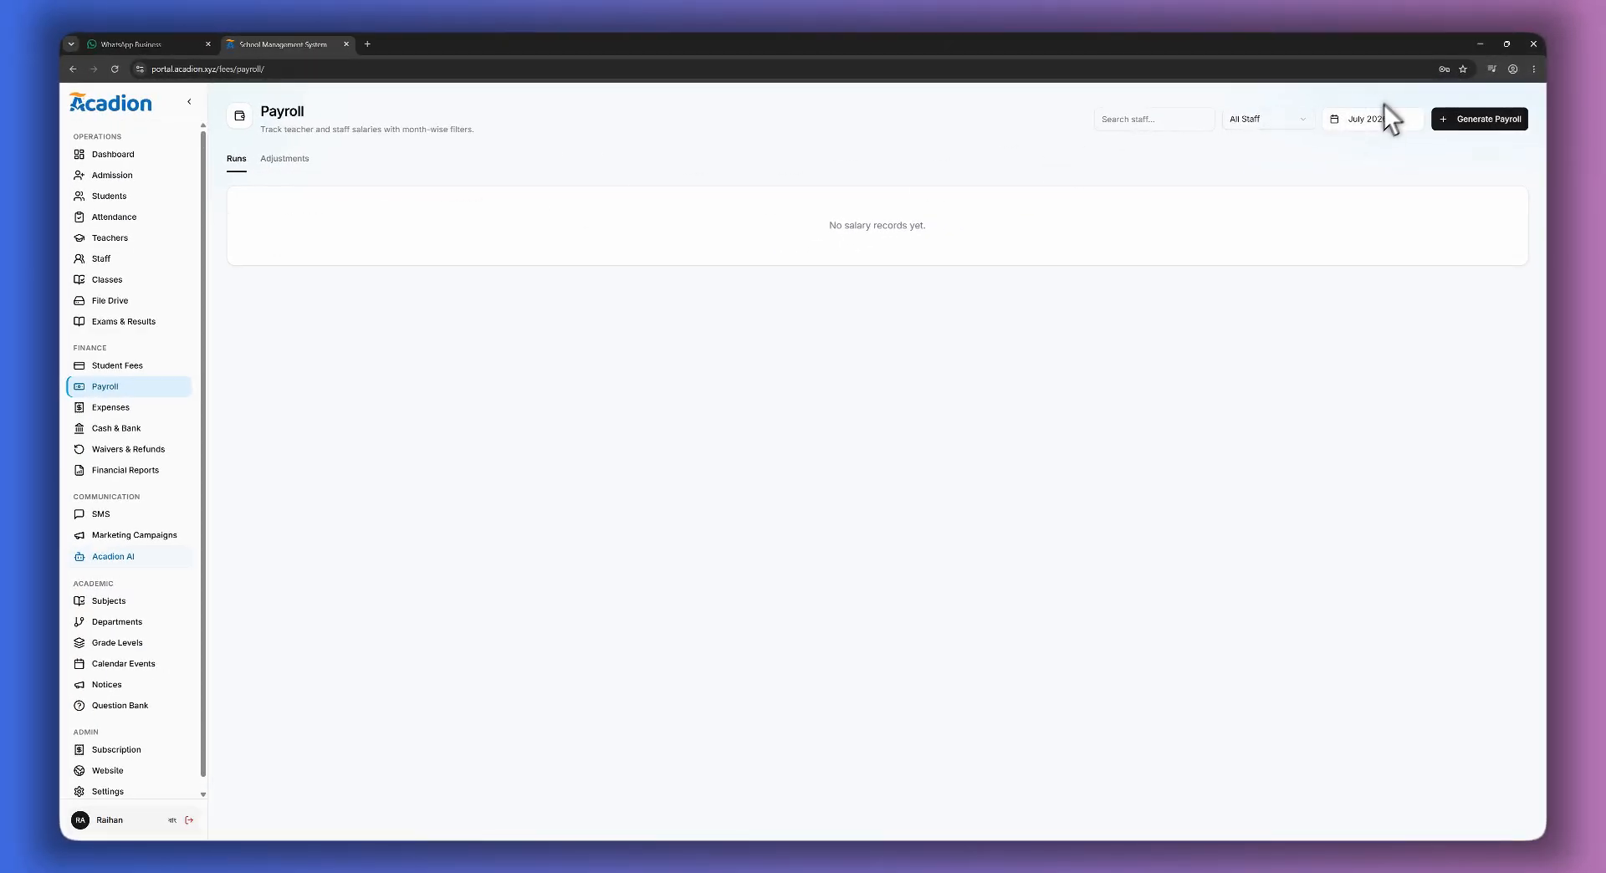
click(1378, 118)
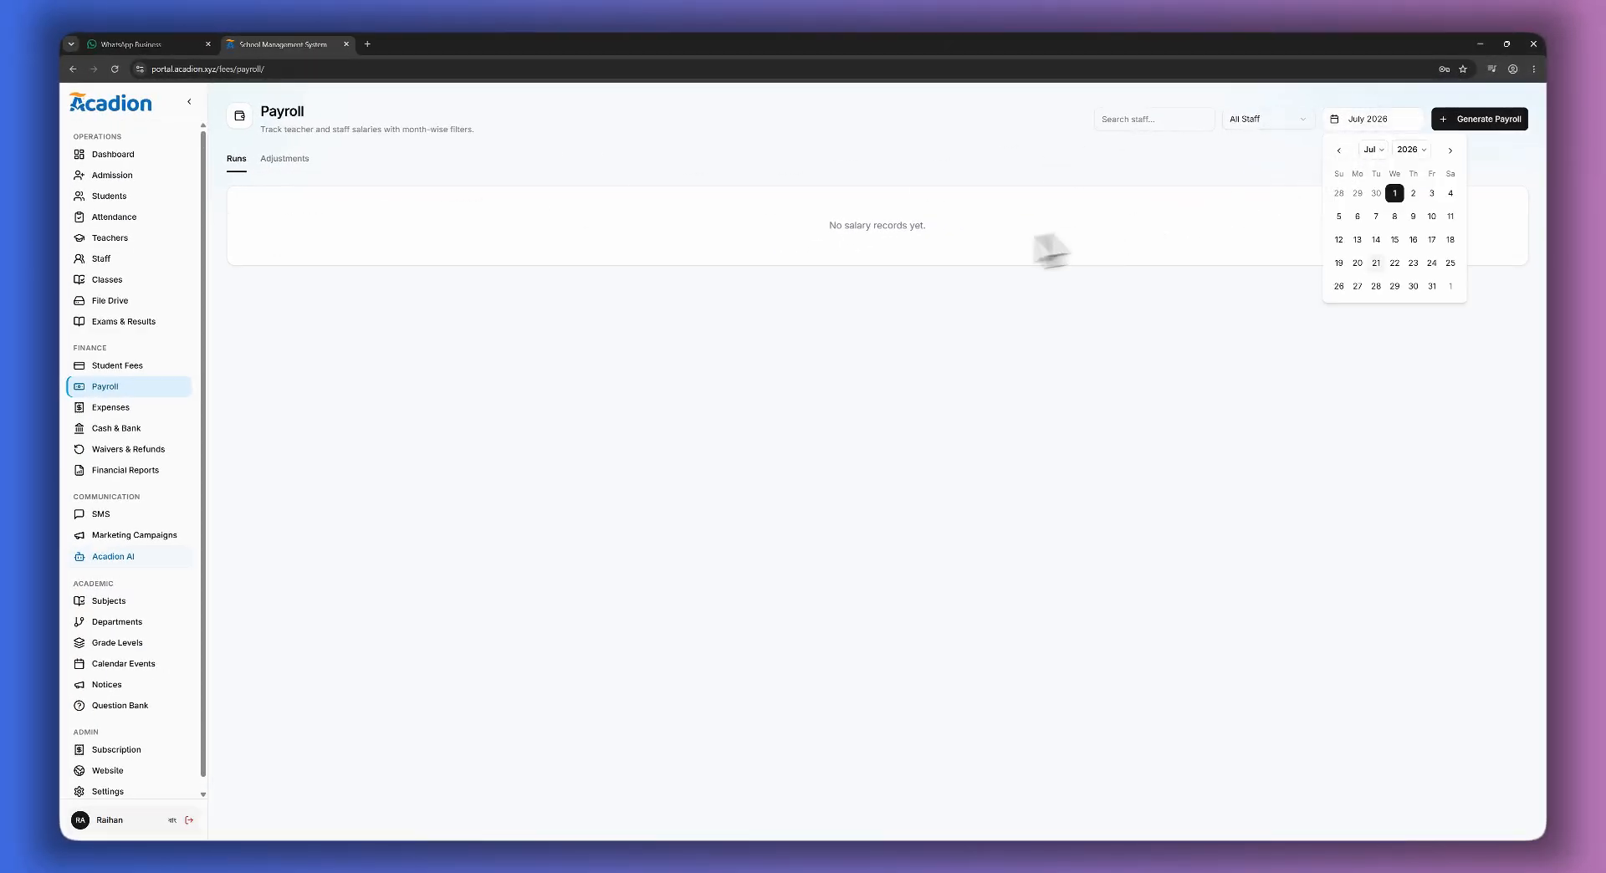
click(1037, 242)
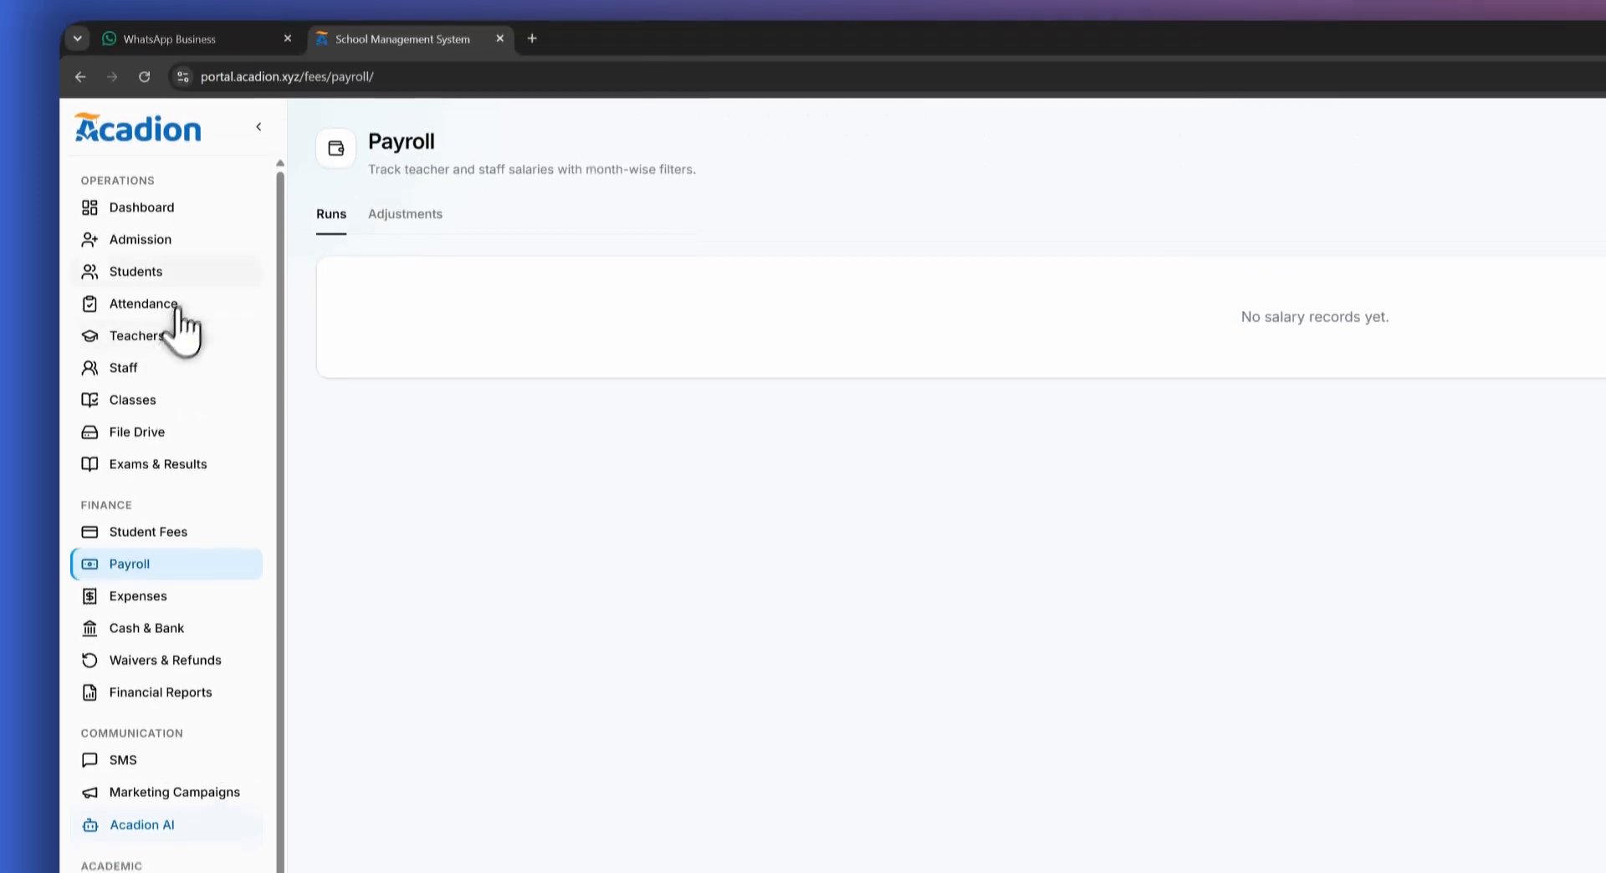
Start a new admission circular for Grade 8 with 60 total seats and an application fee of 500.
click(188, 251)
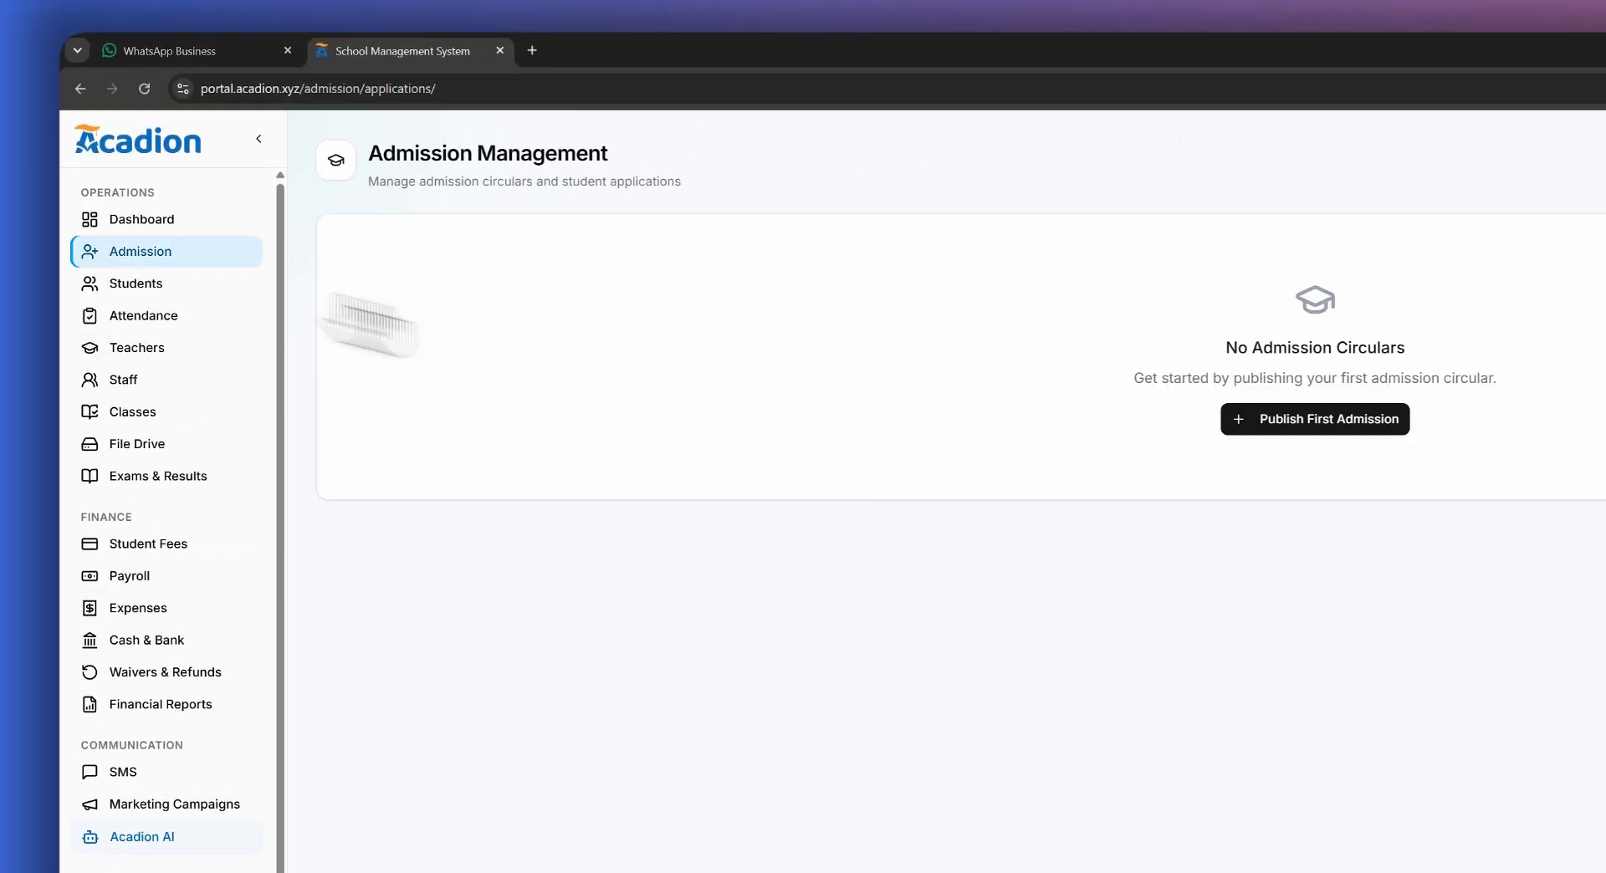
click(975, 347)
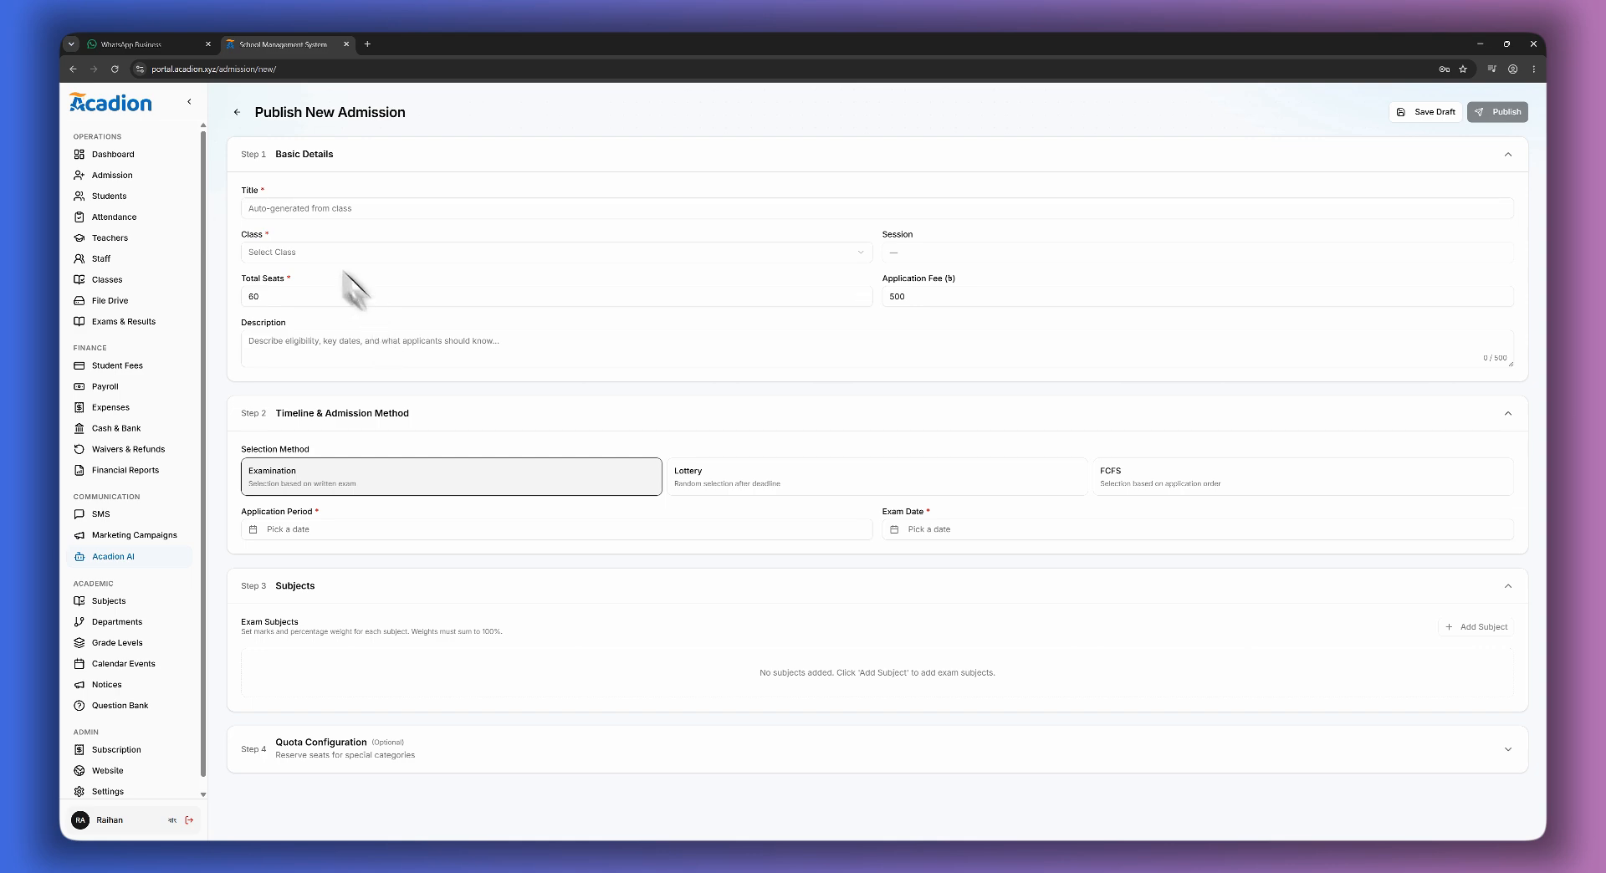
click(312, 253)
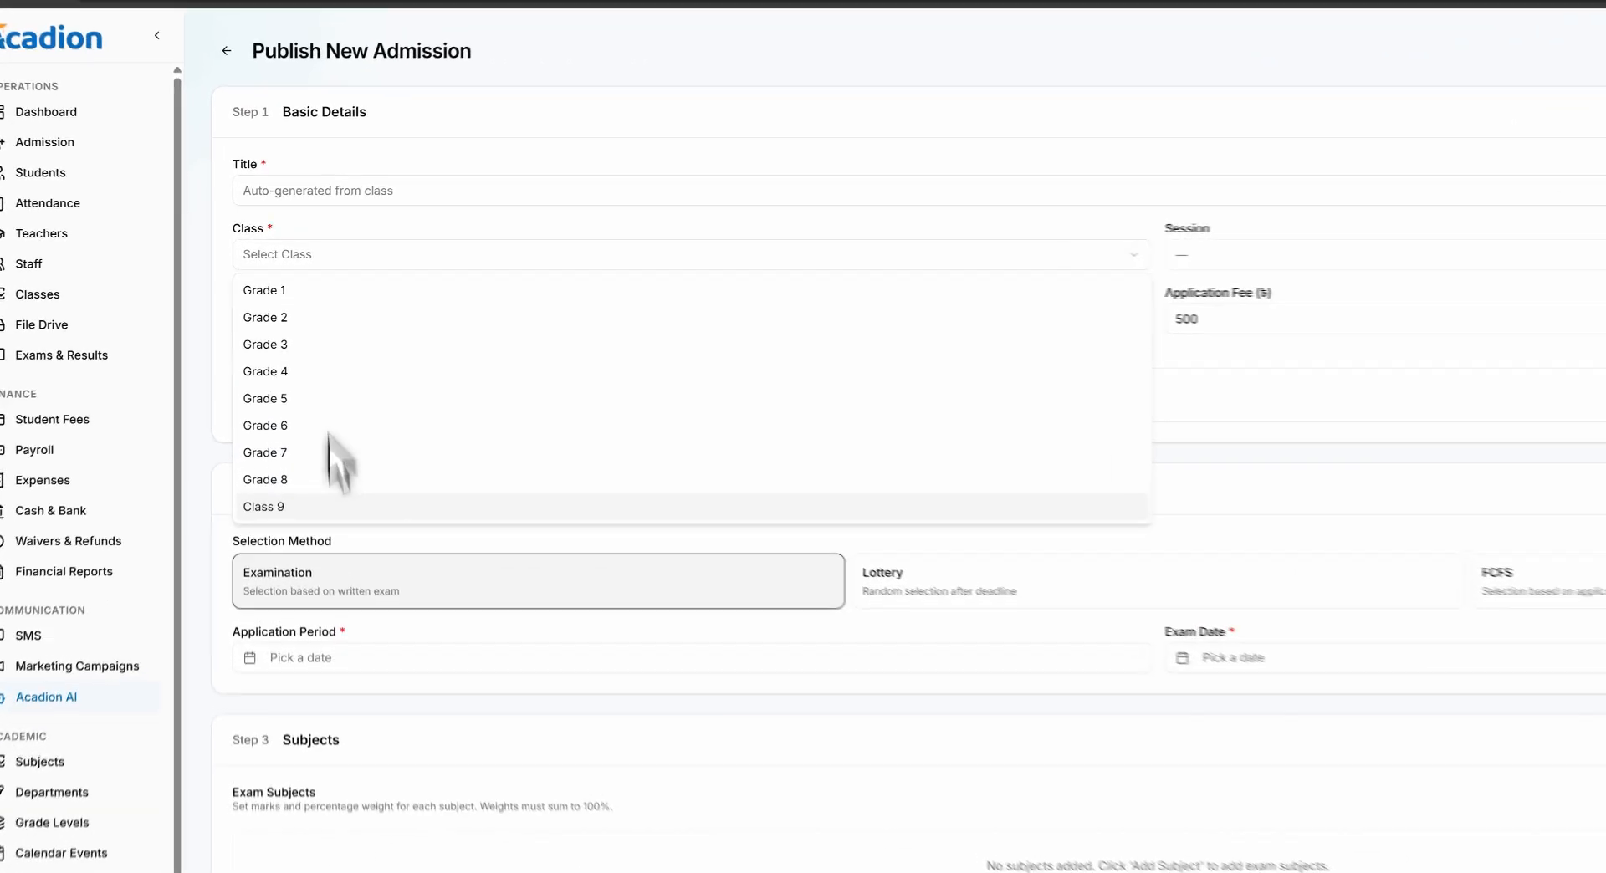
click(415, 479)
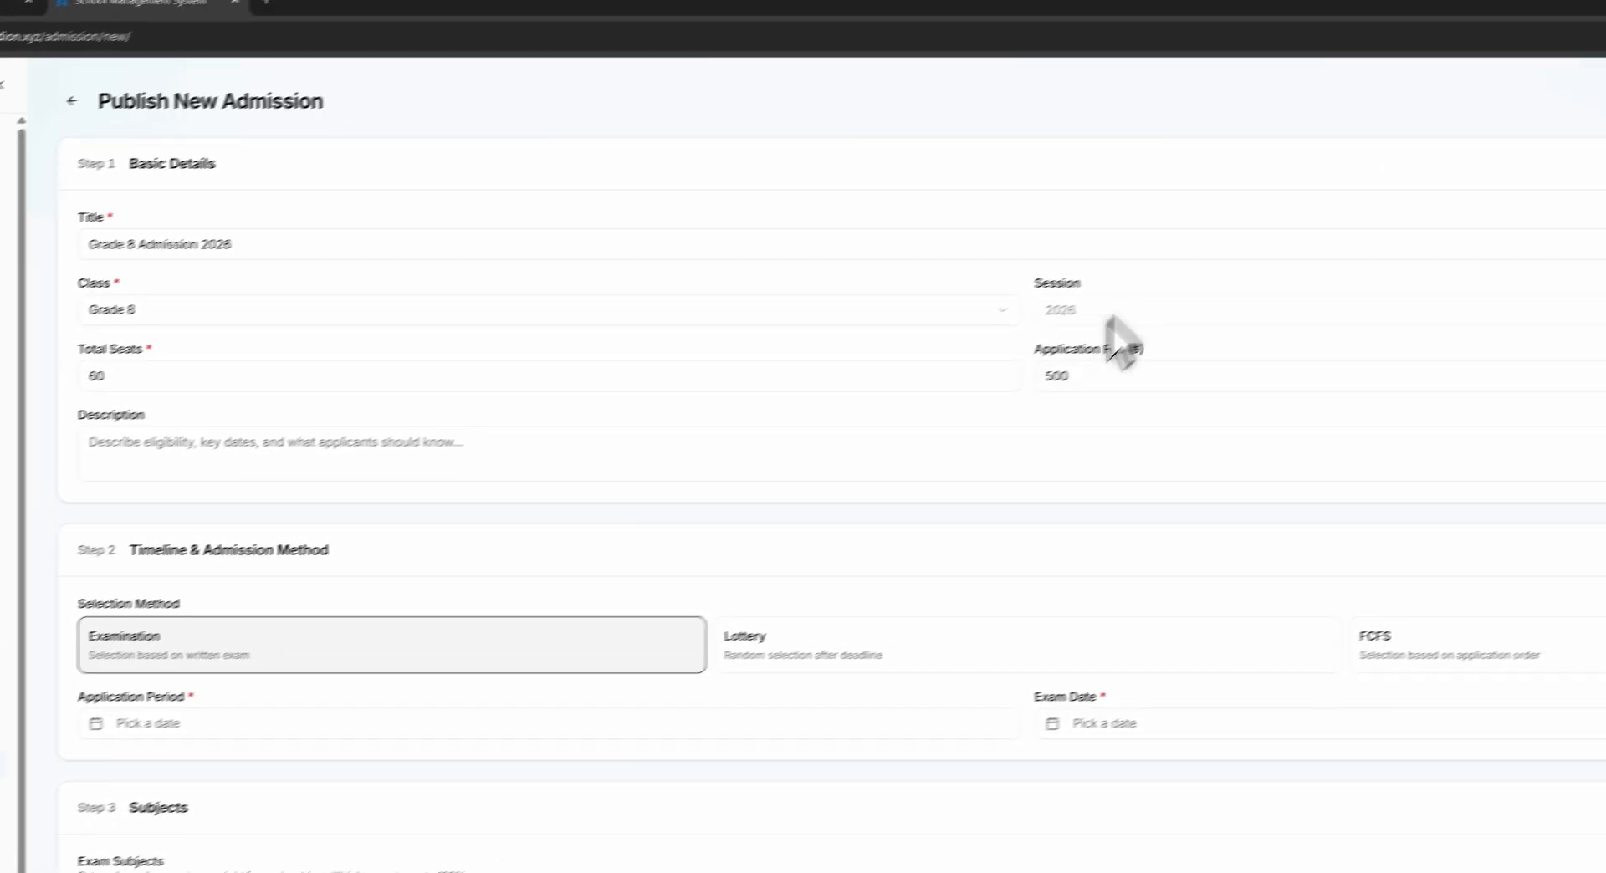
click(117, 376)
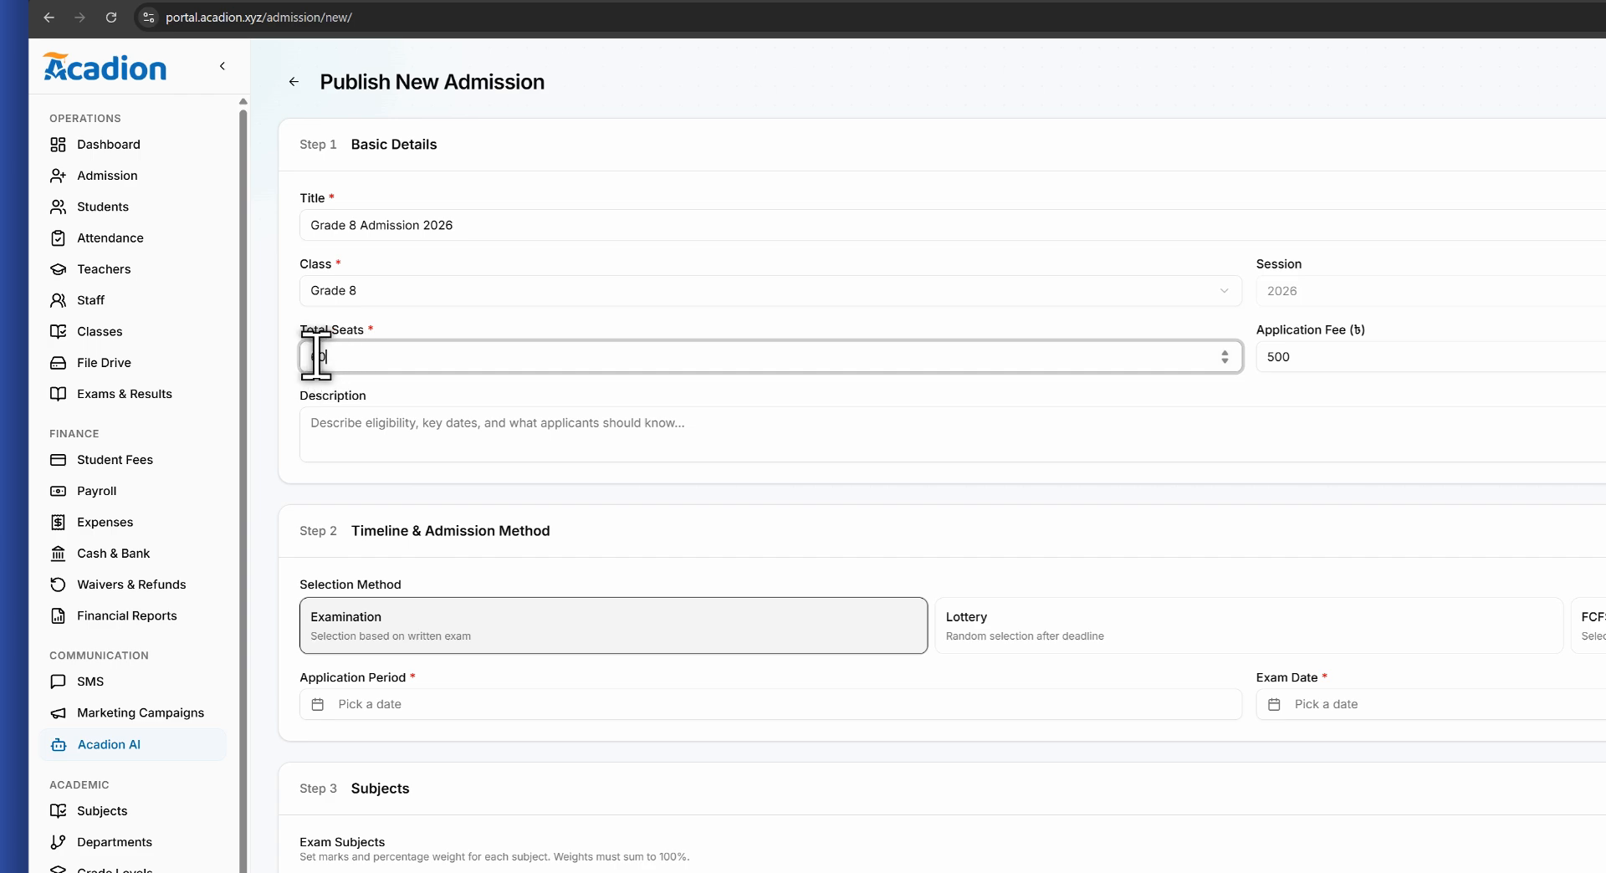
key(Tab)
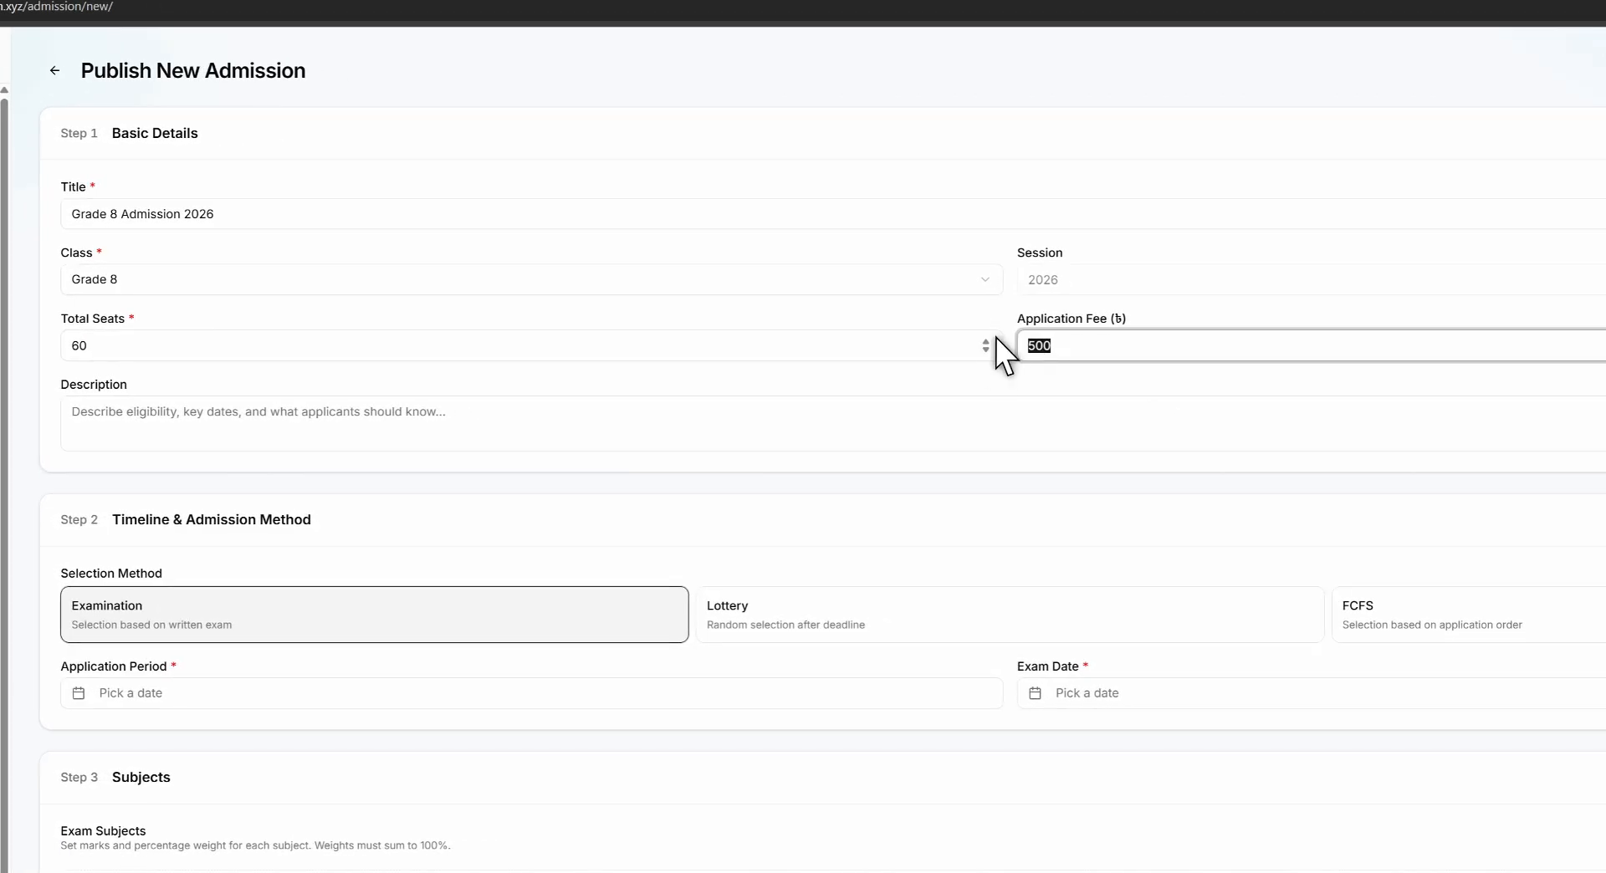
click(976, 368)
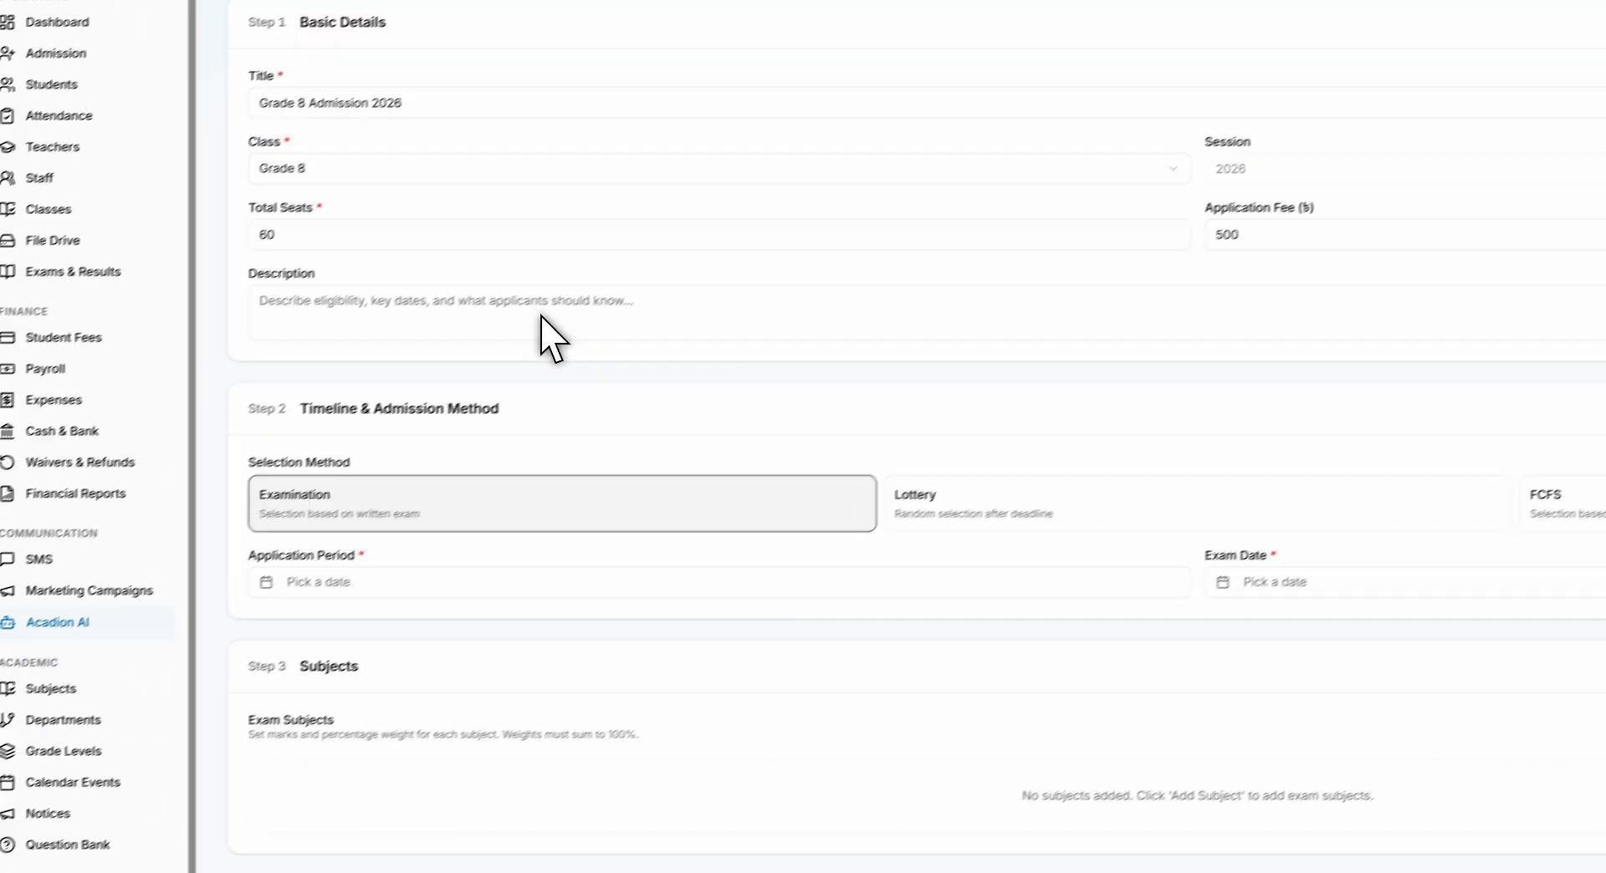
Set the circular's application period to 22/07/2026 - 23/07/2026 and its exam date to 24/07/2026.
click(490, 577)
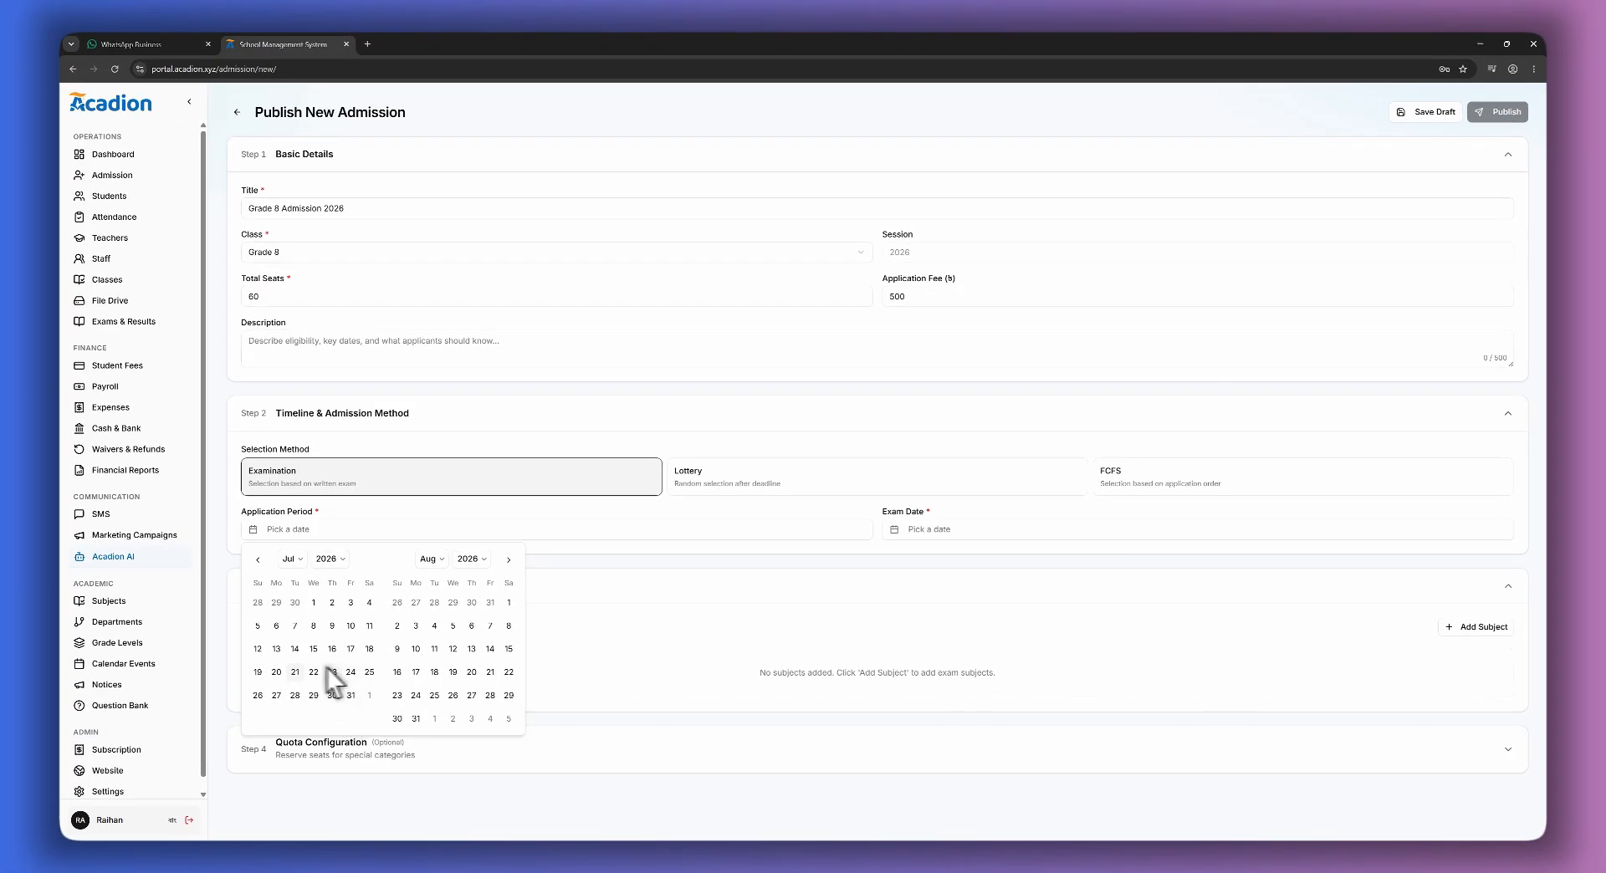
click(311, 670)
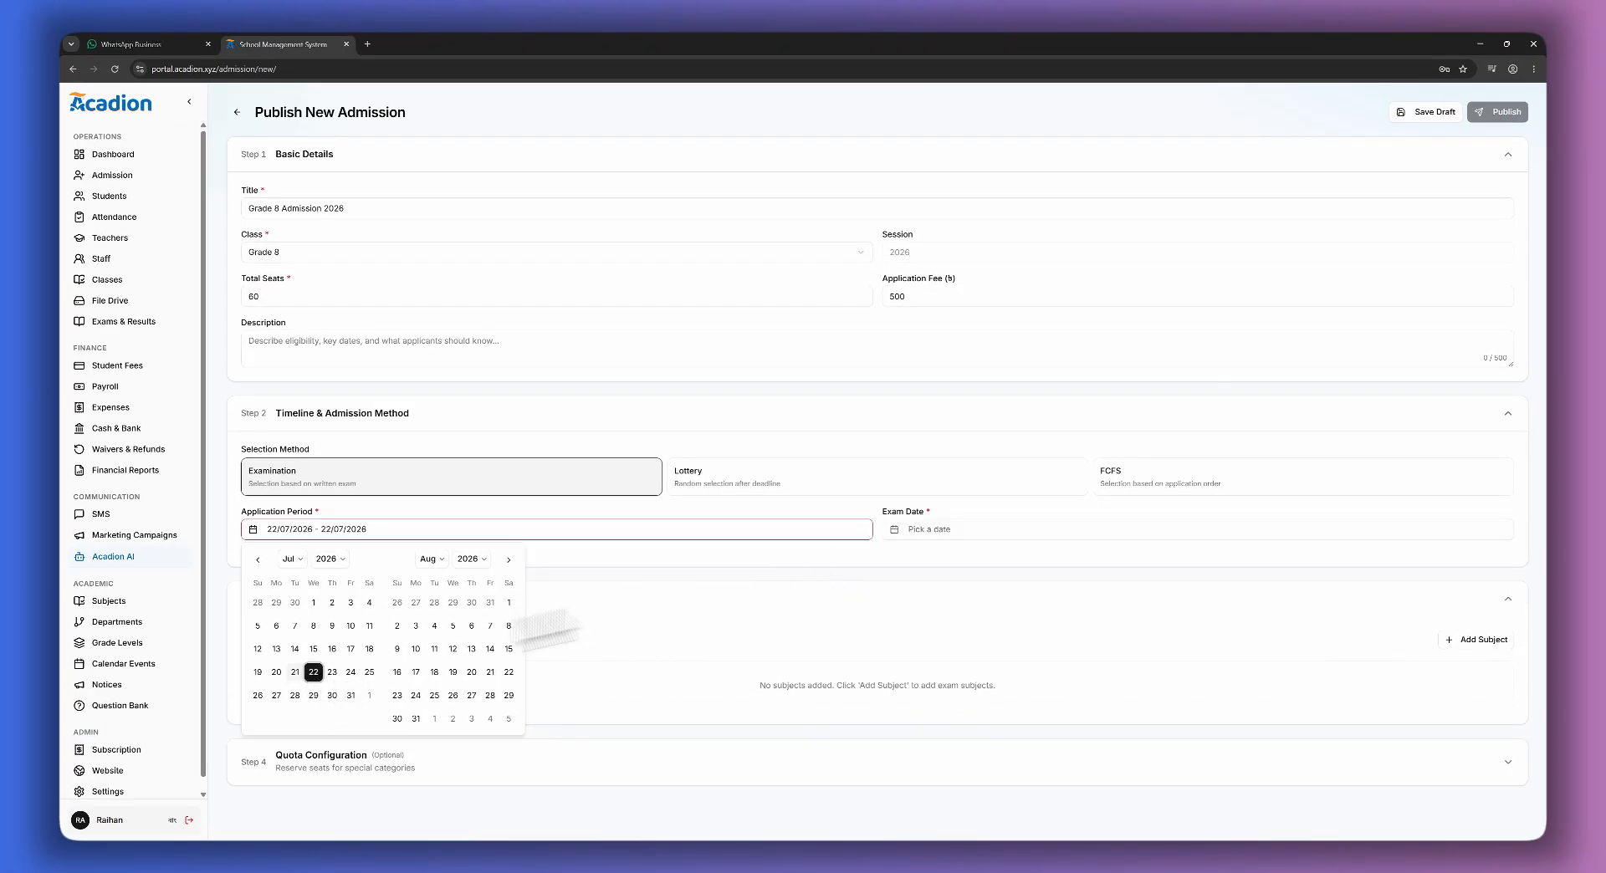
click(332, 671)
click(985, 528)
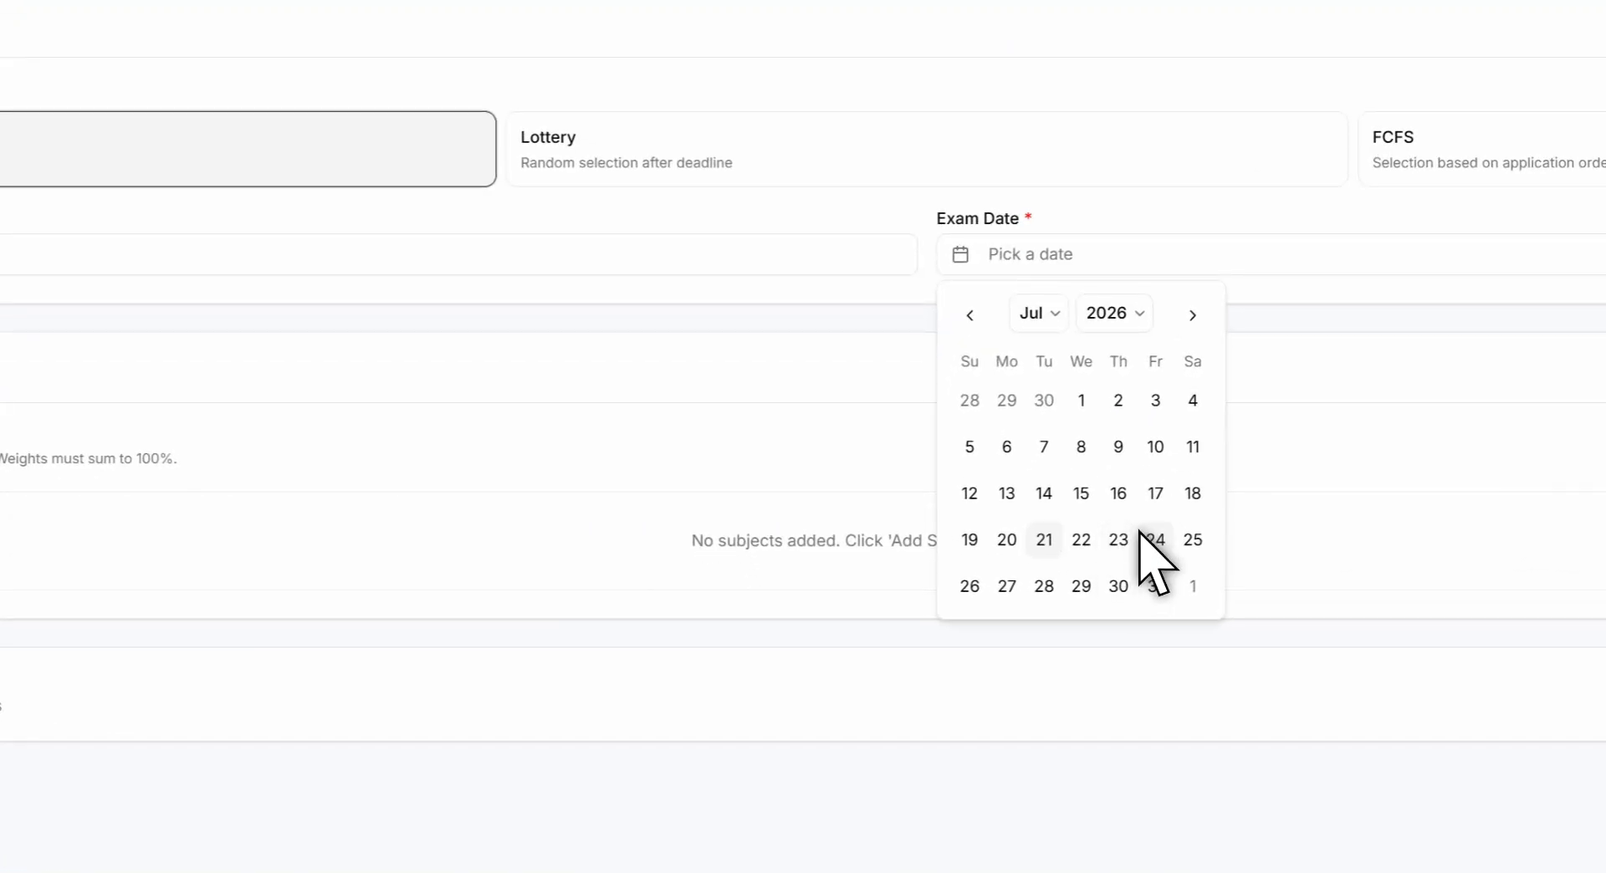
click(991, 671)
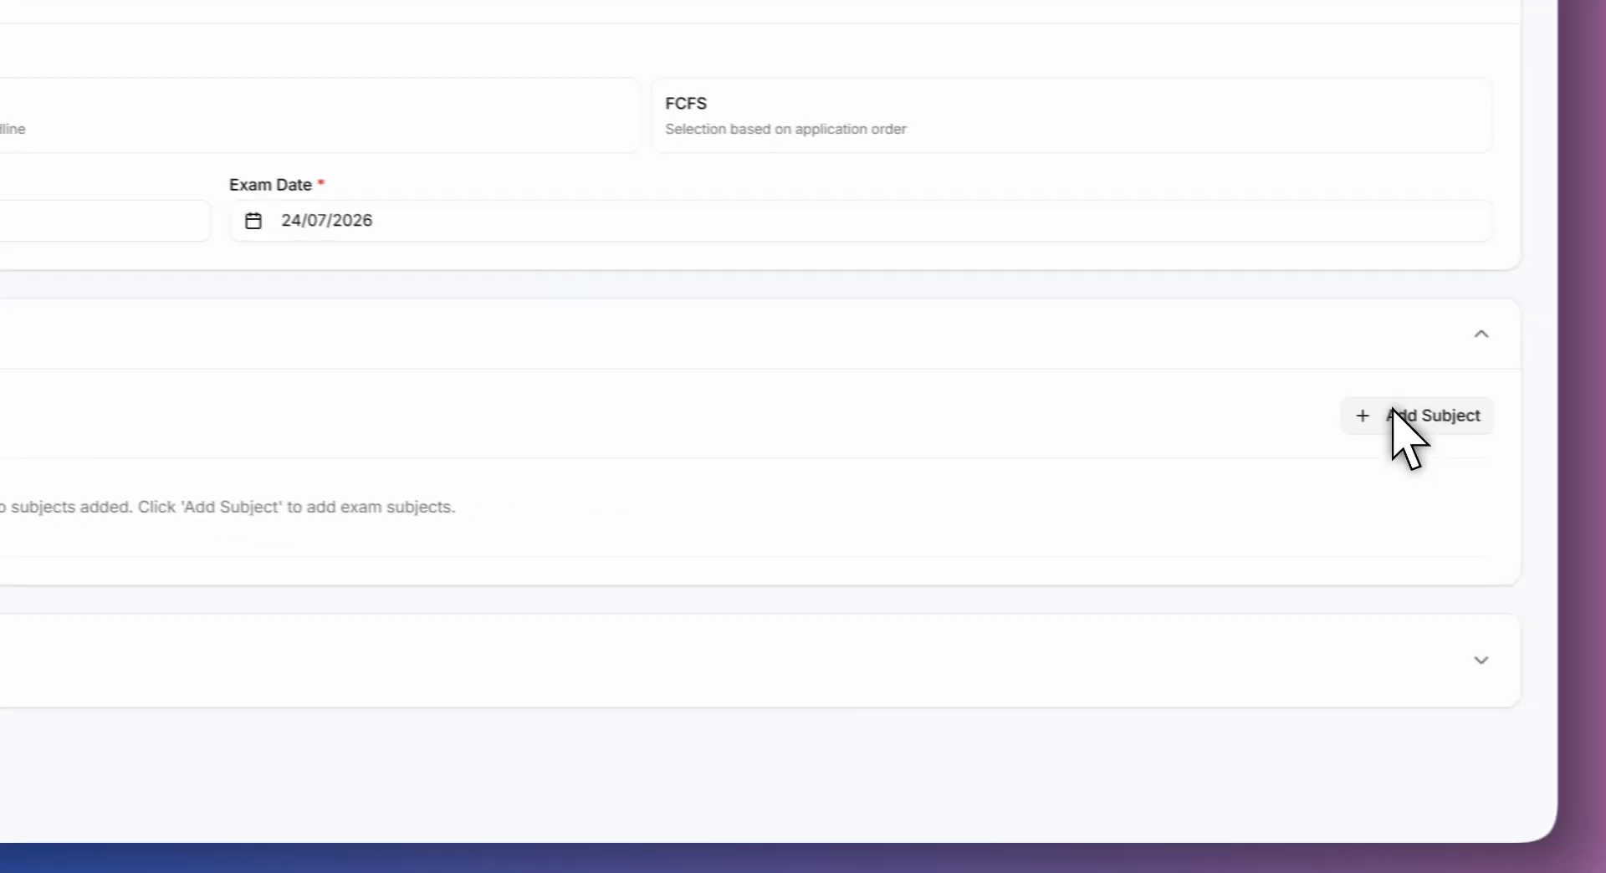
Add Bangla as an exam subject of the Grade 8 admission.
click(1405, 413)
scroll(1246, 623, down, 2)
click(1246, 633)
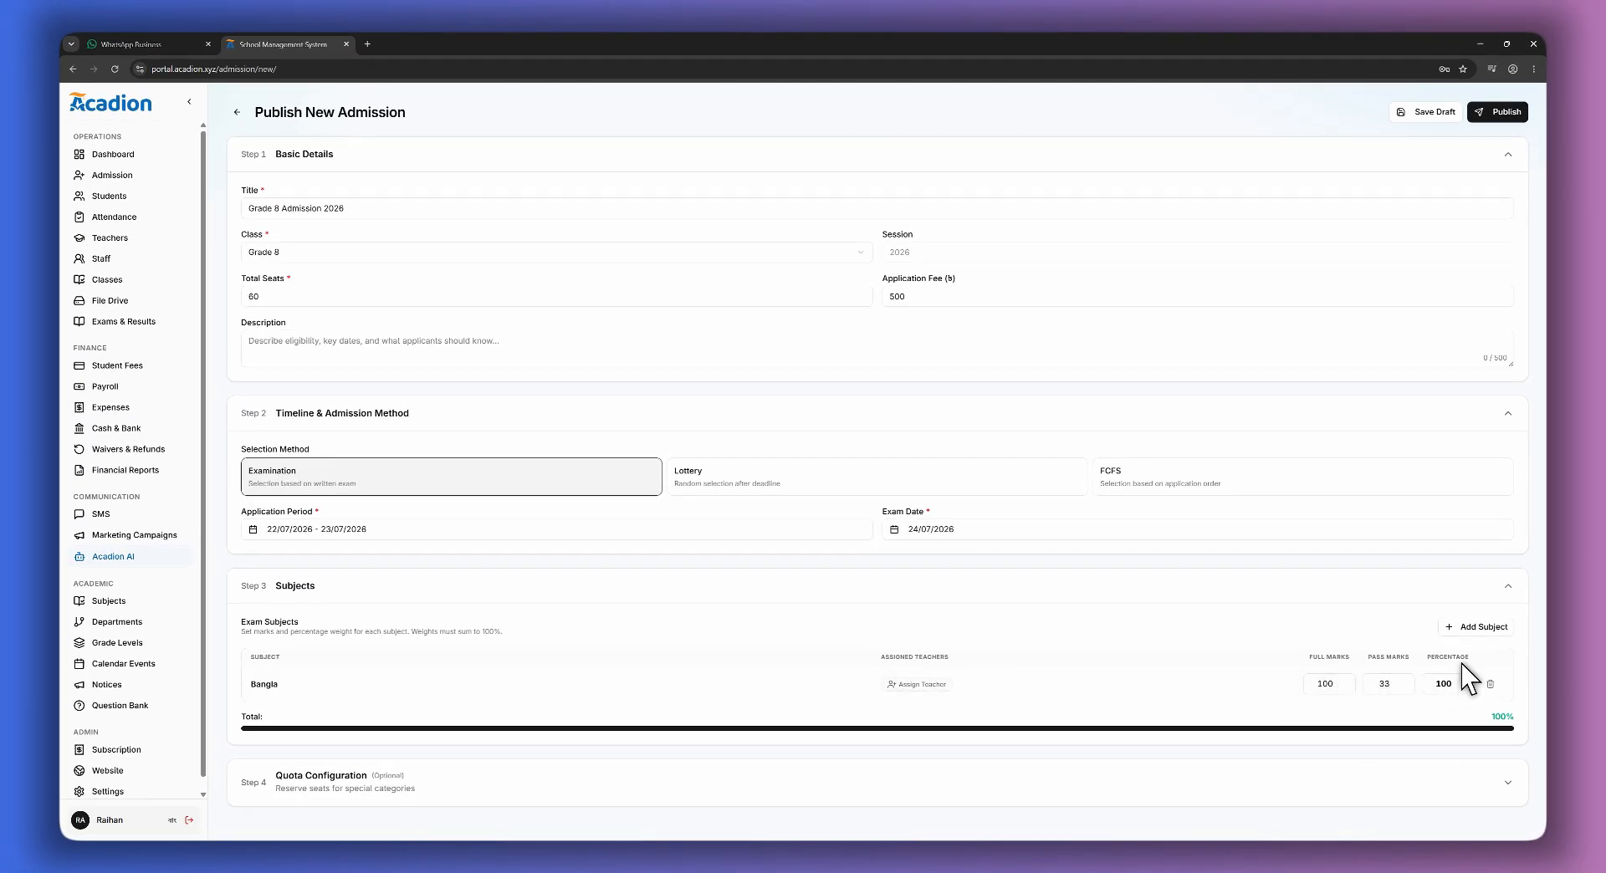
Expand the optional quota configuration, look through the available quota types, and close the list.
click(1497, 783)
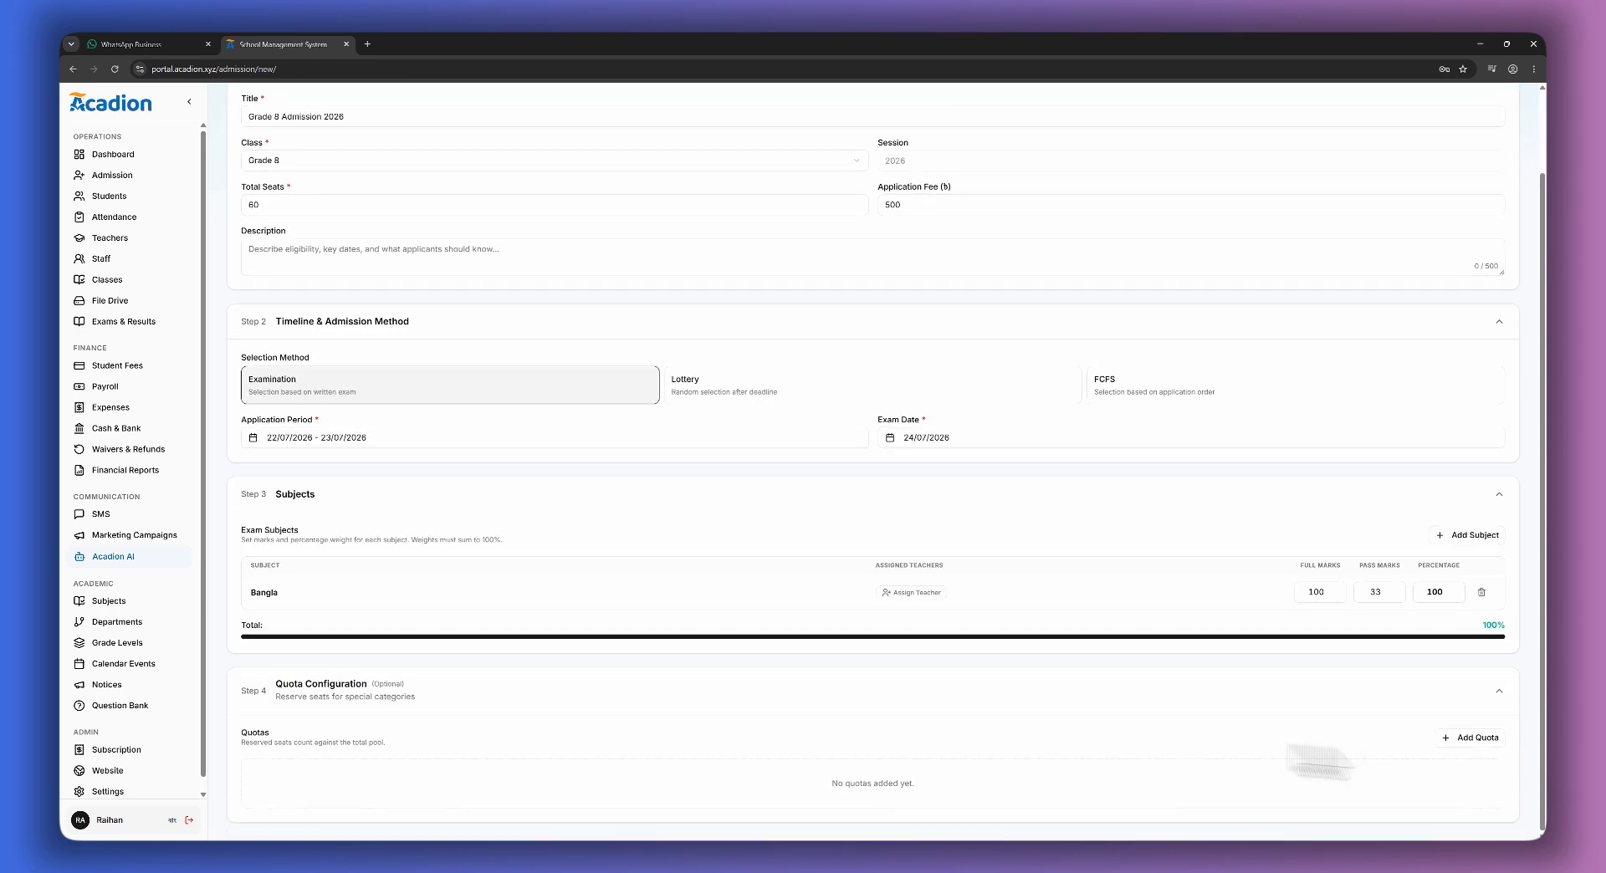
click(1467, 733)
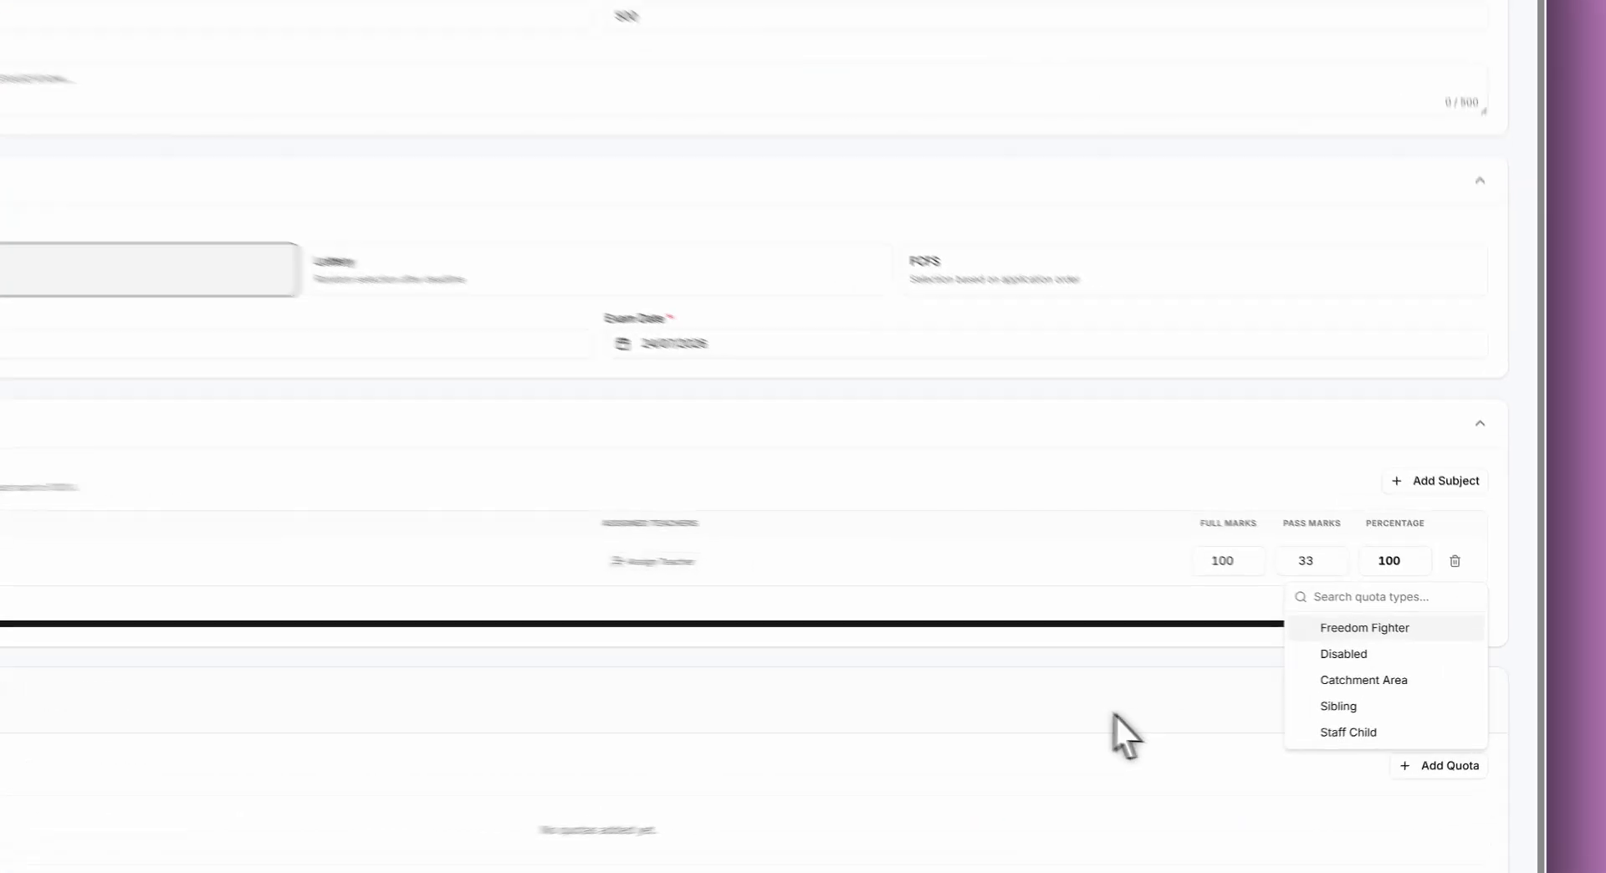
click(1242, 701)
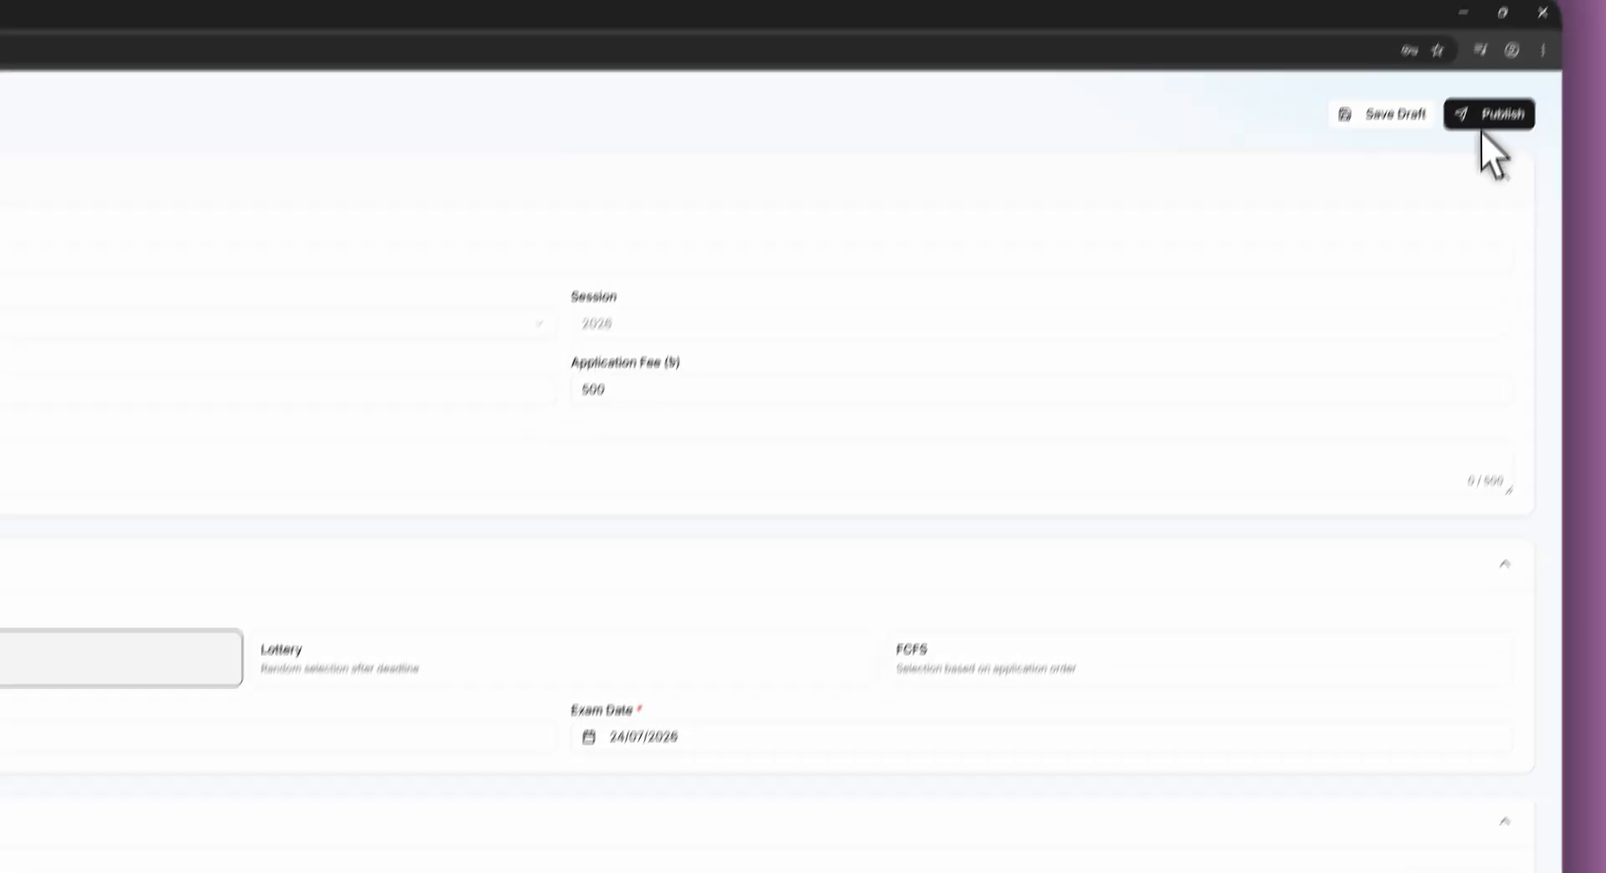
Publish the Grade 8 admission circular and open its applications view.
click(1485, 119)
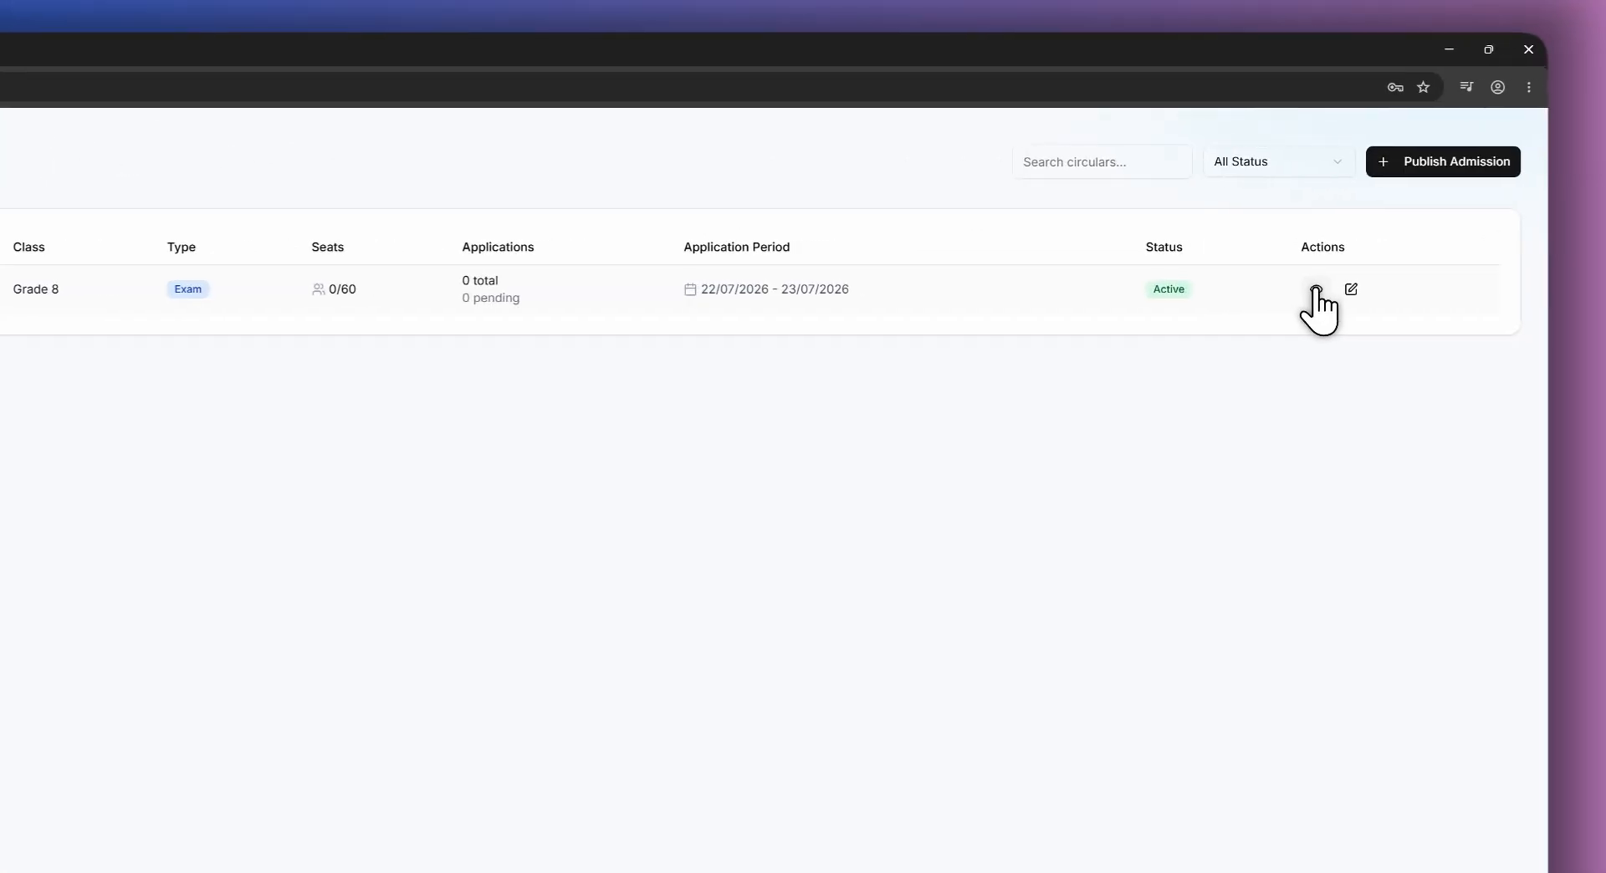
click(1313, 289)
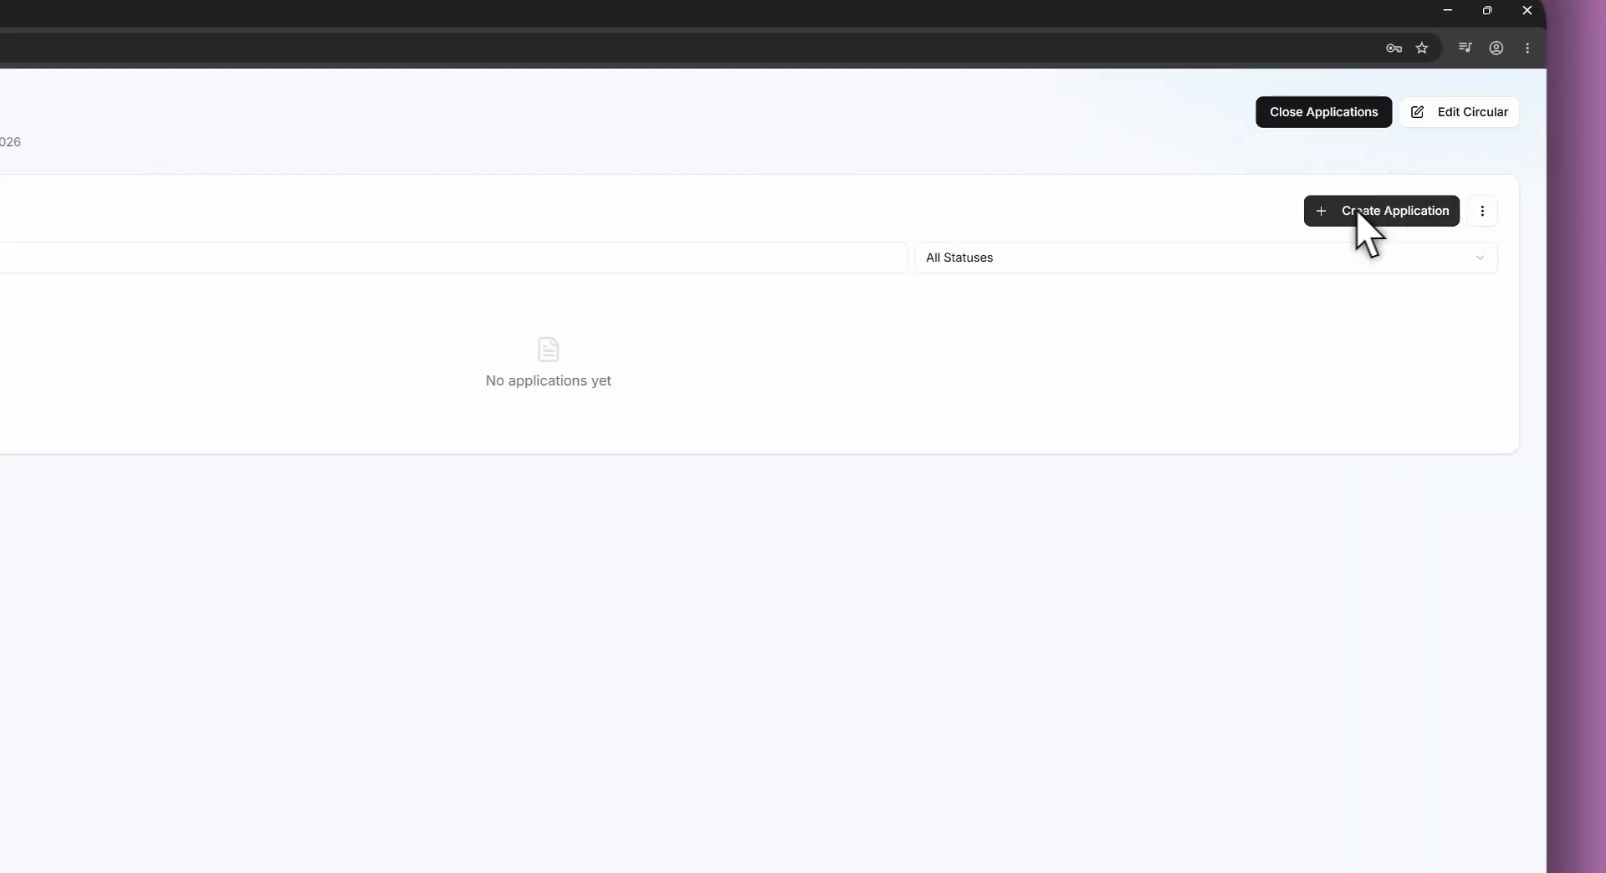
Create an application for the Grade 8 admission, filling in the student's name, guardian's name, phone number and date of birth.
click(1361, 211)
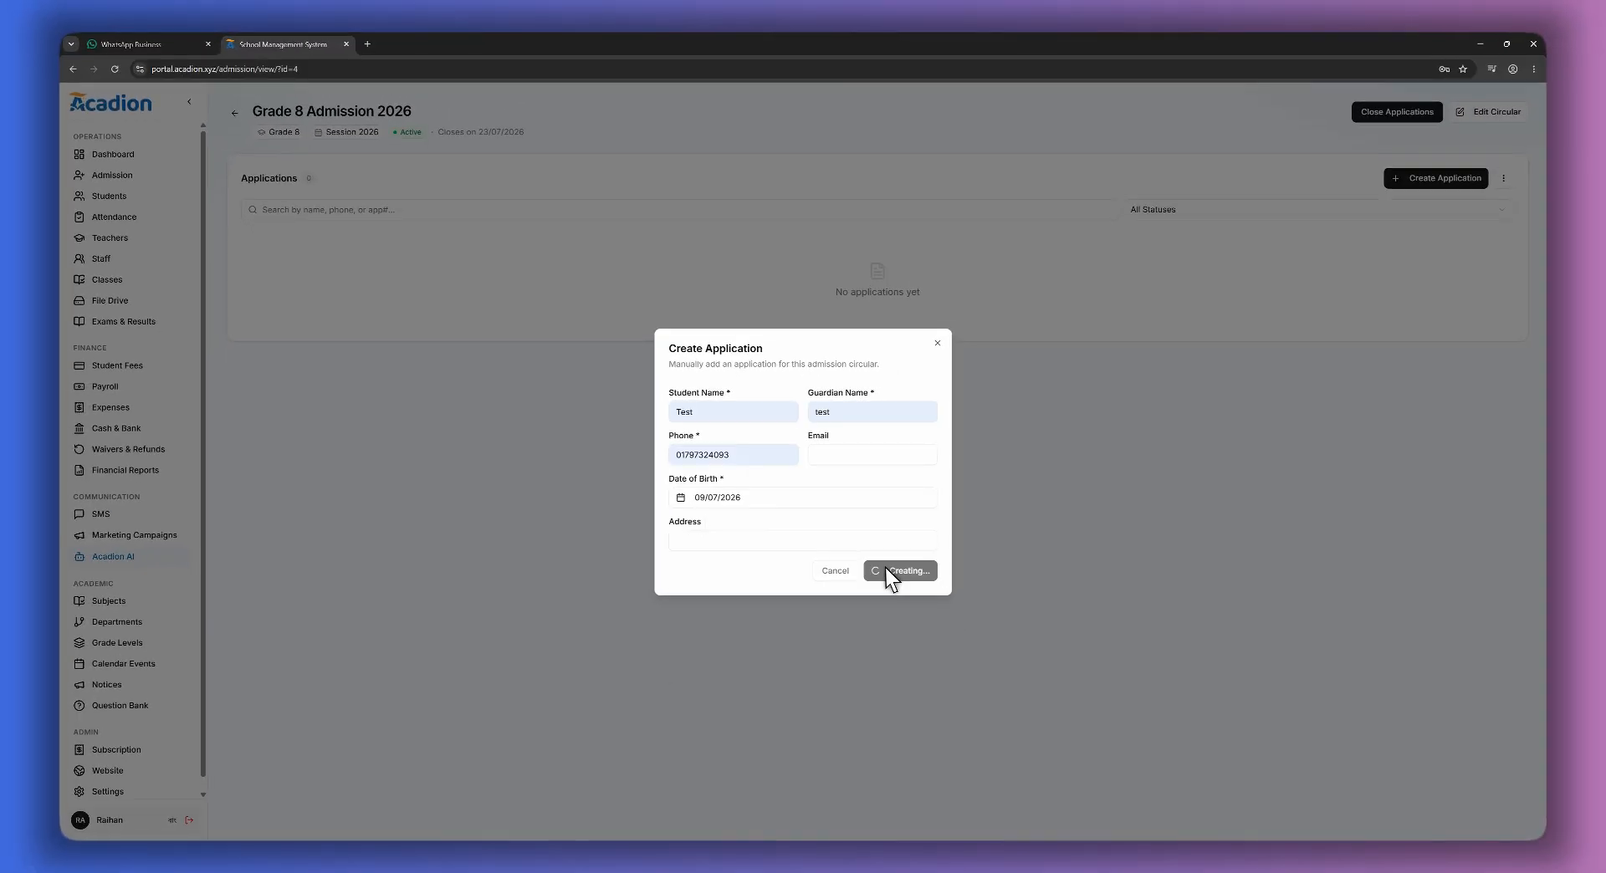
click(951, 664)
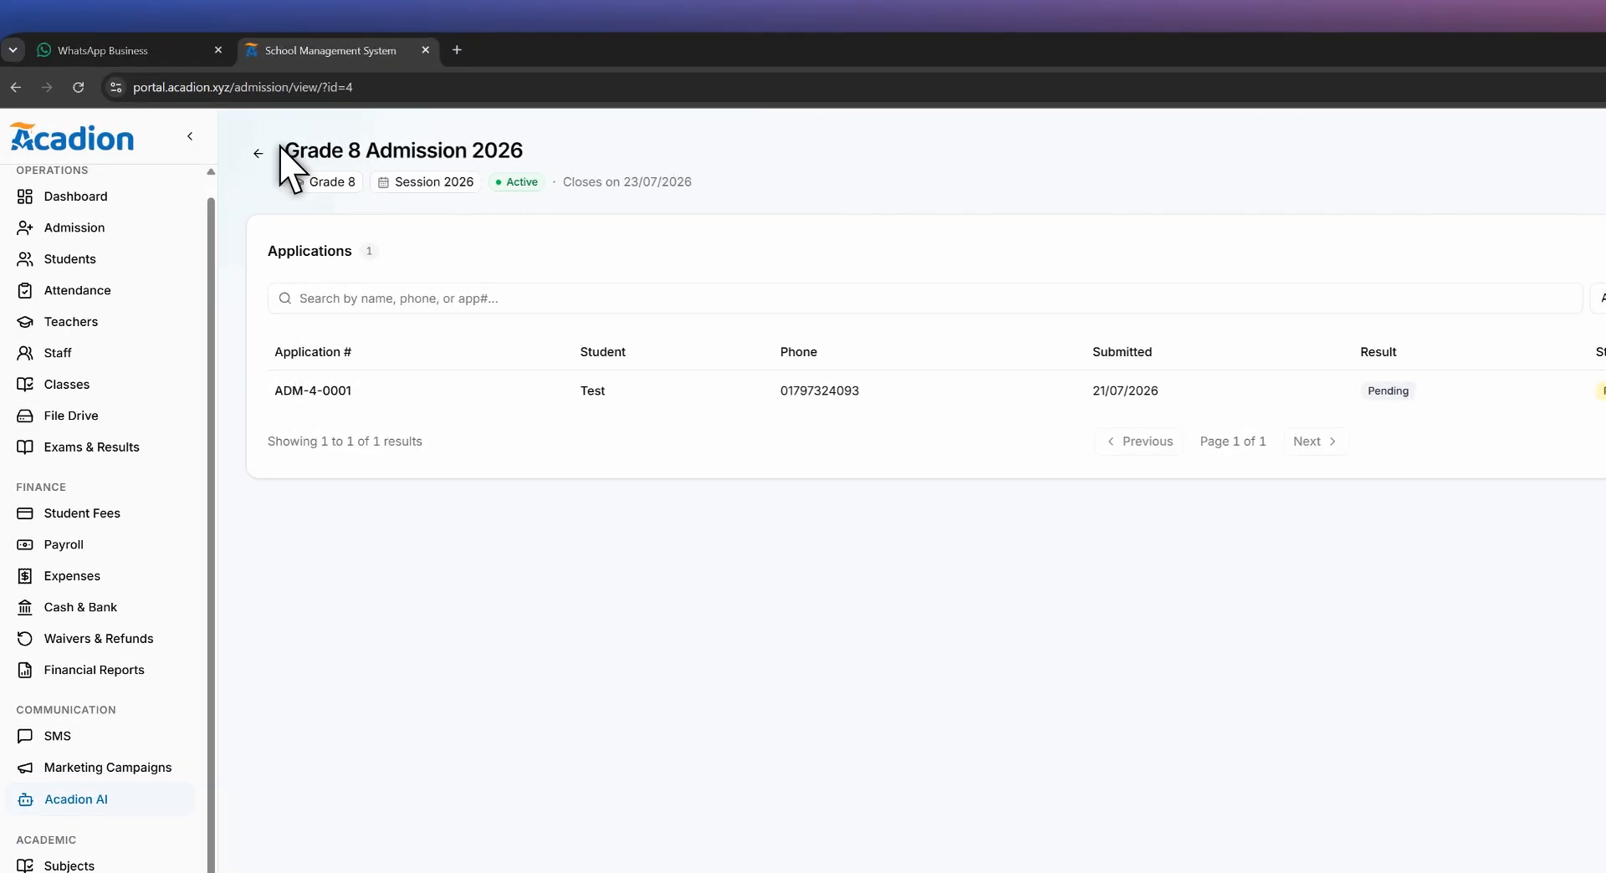
drag(281, 149, 600, 147)
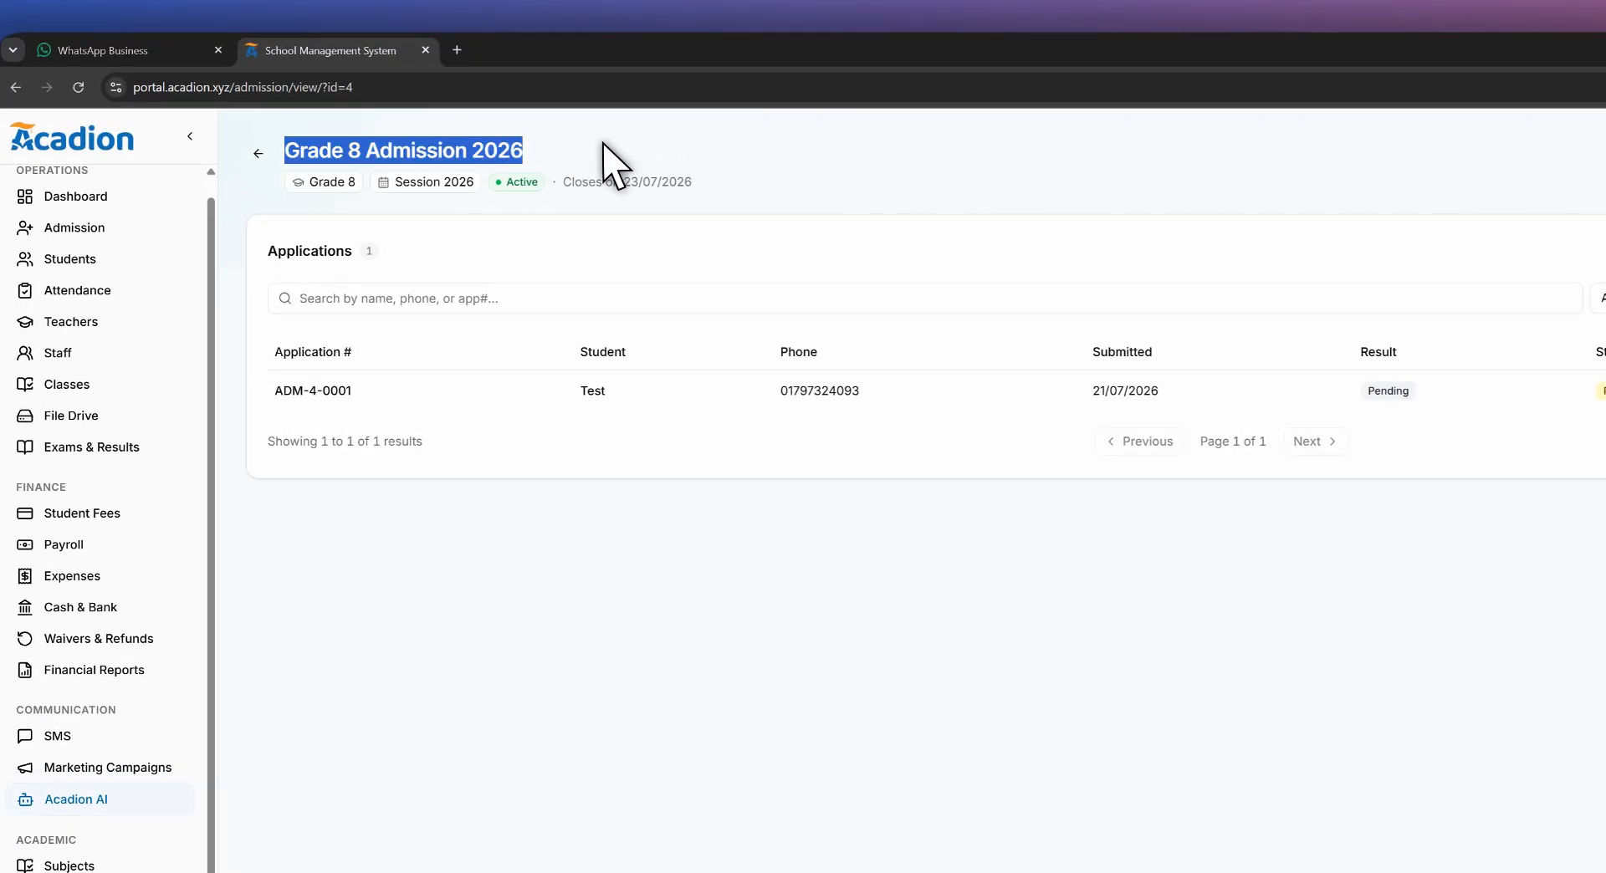
click(594, 147)
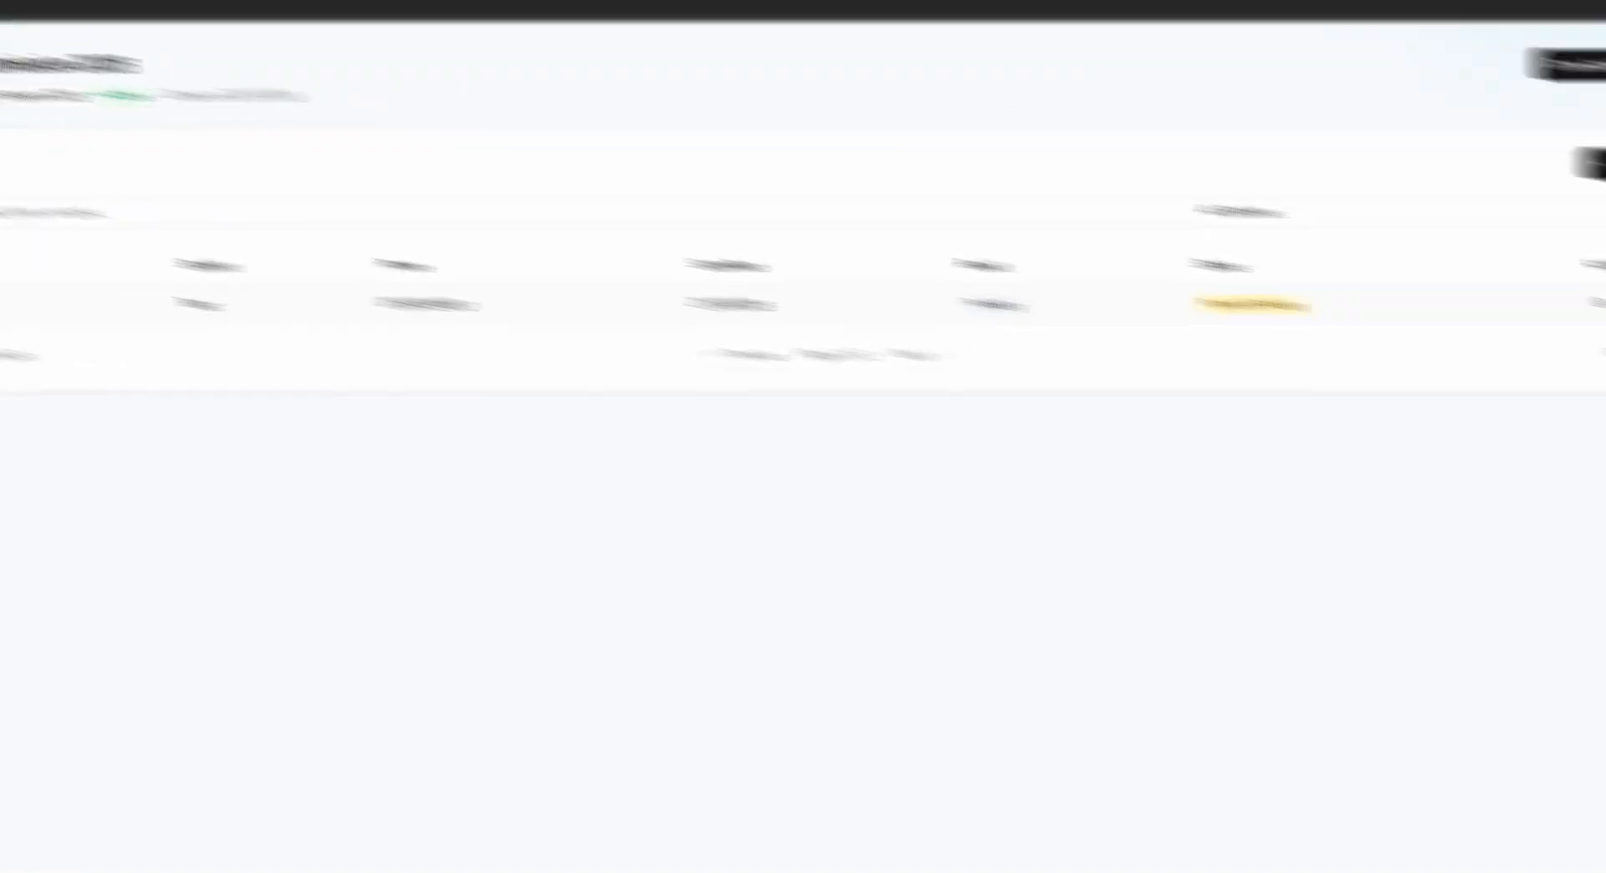
Open the new applicant's details, set the application status to Paid, and save the change.
click(1323, 244)
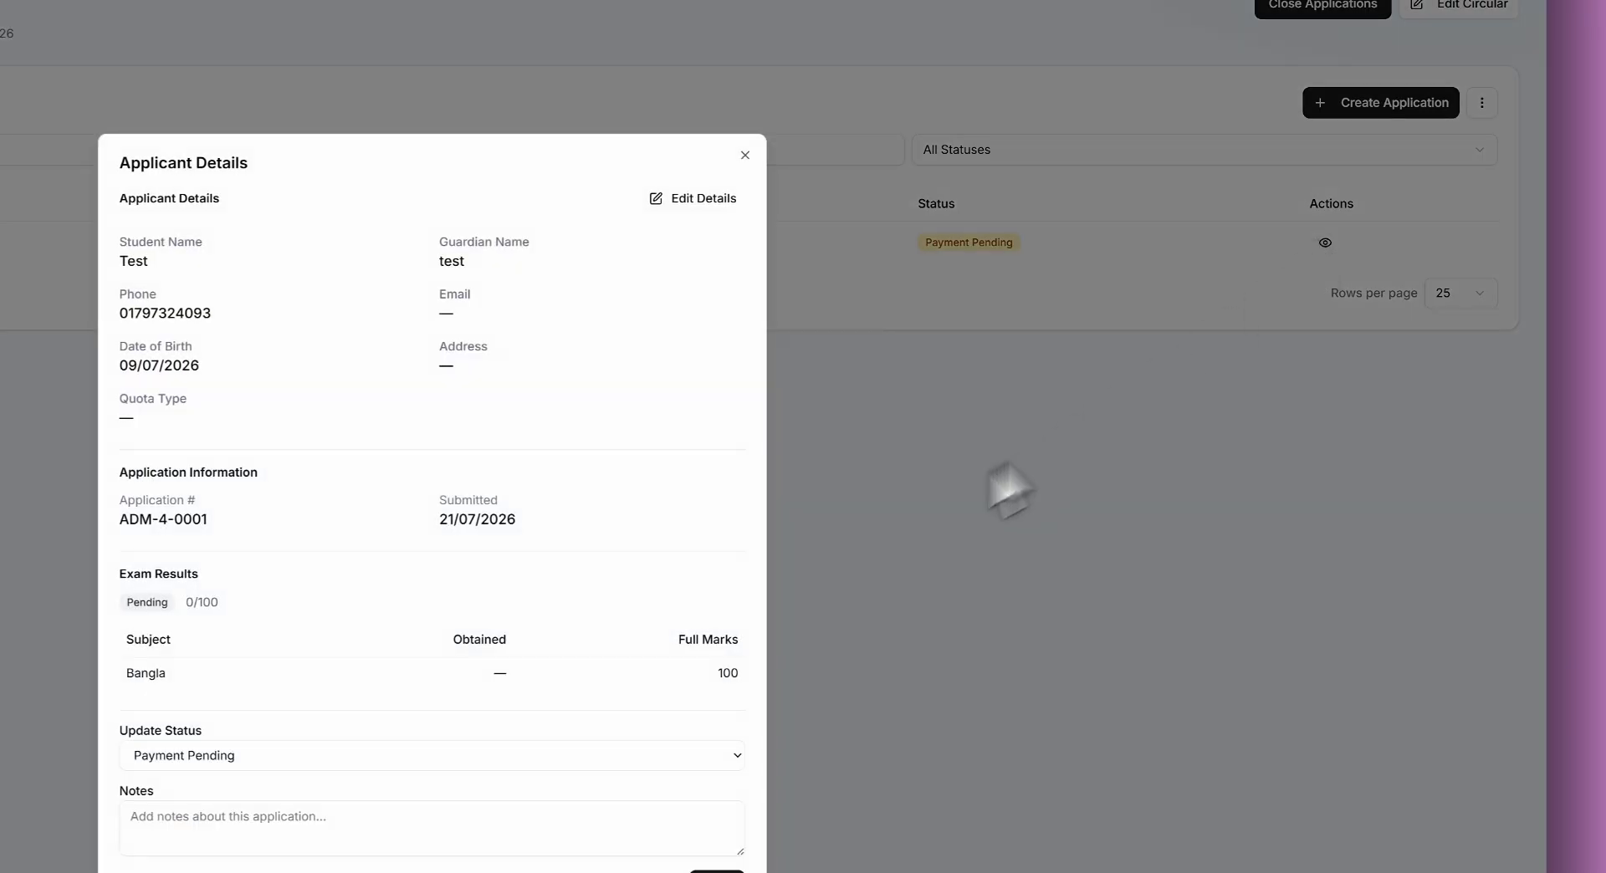
click(310, 755)
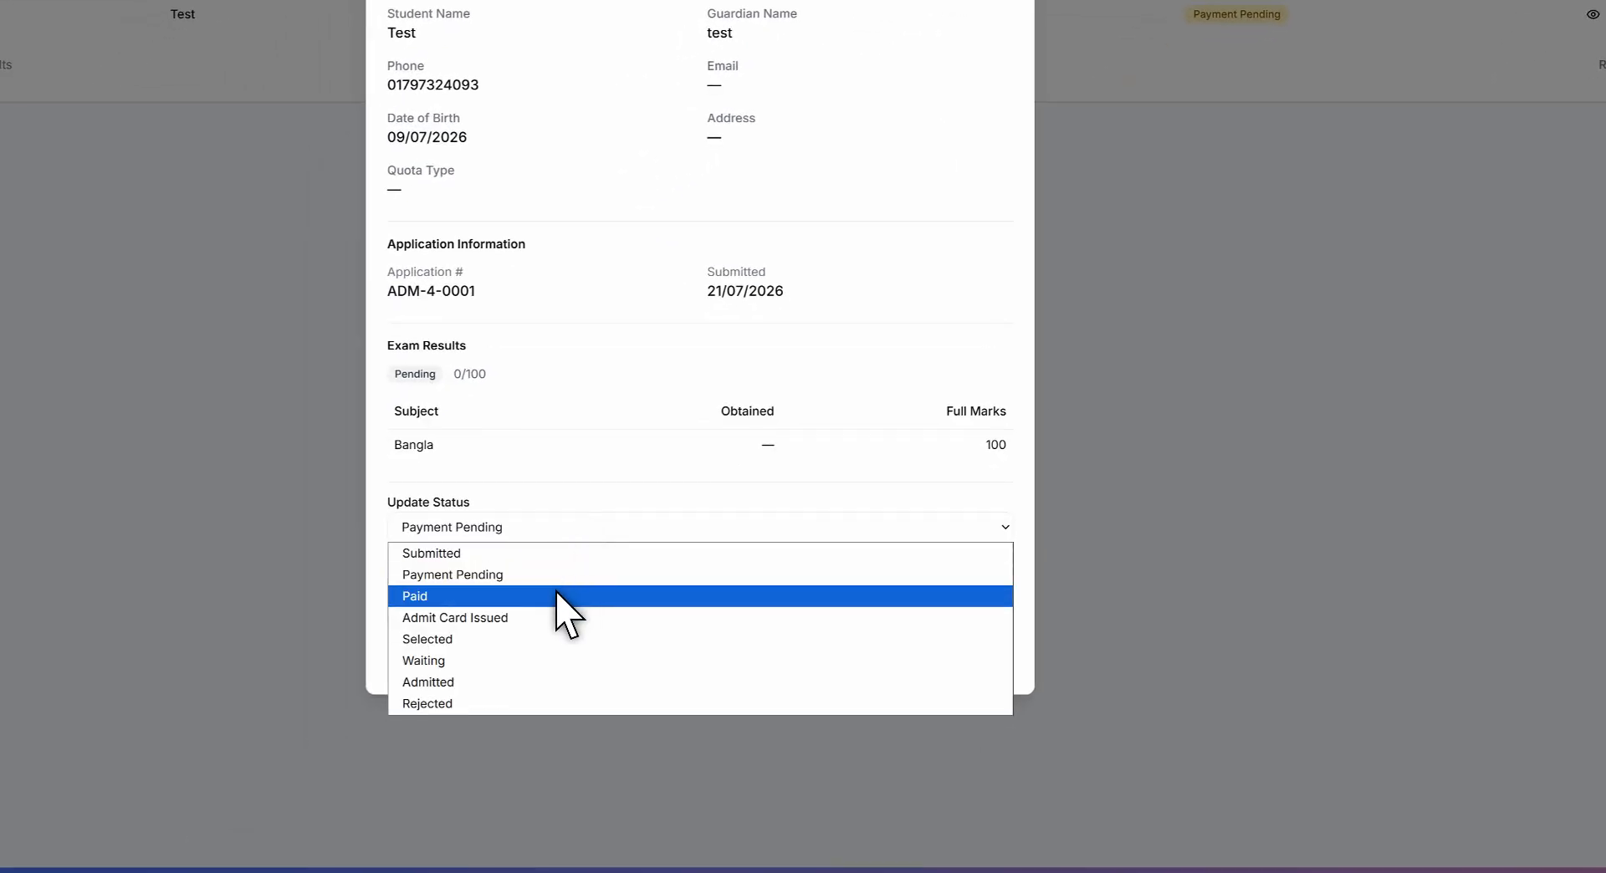
click(487, 594)
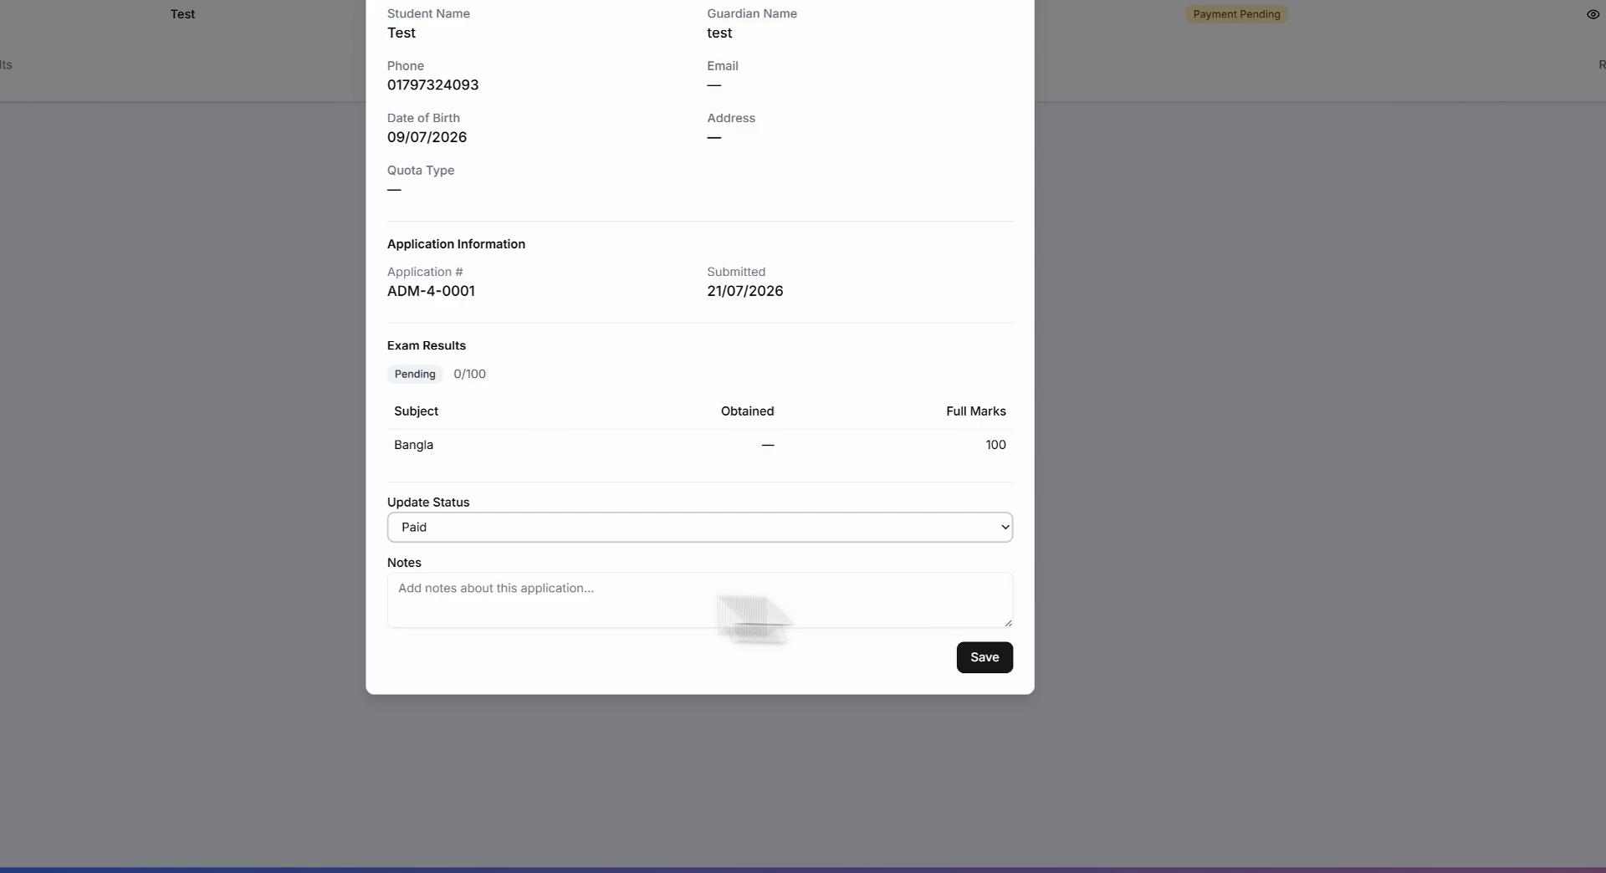
click(980, 663)
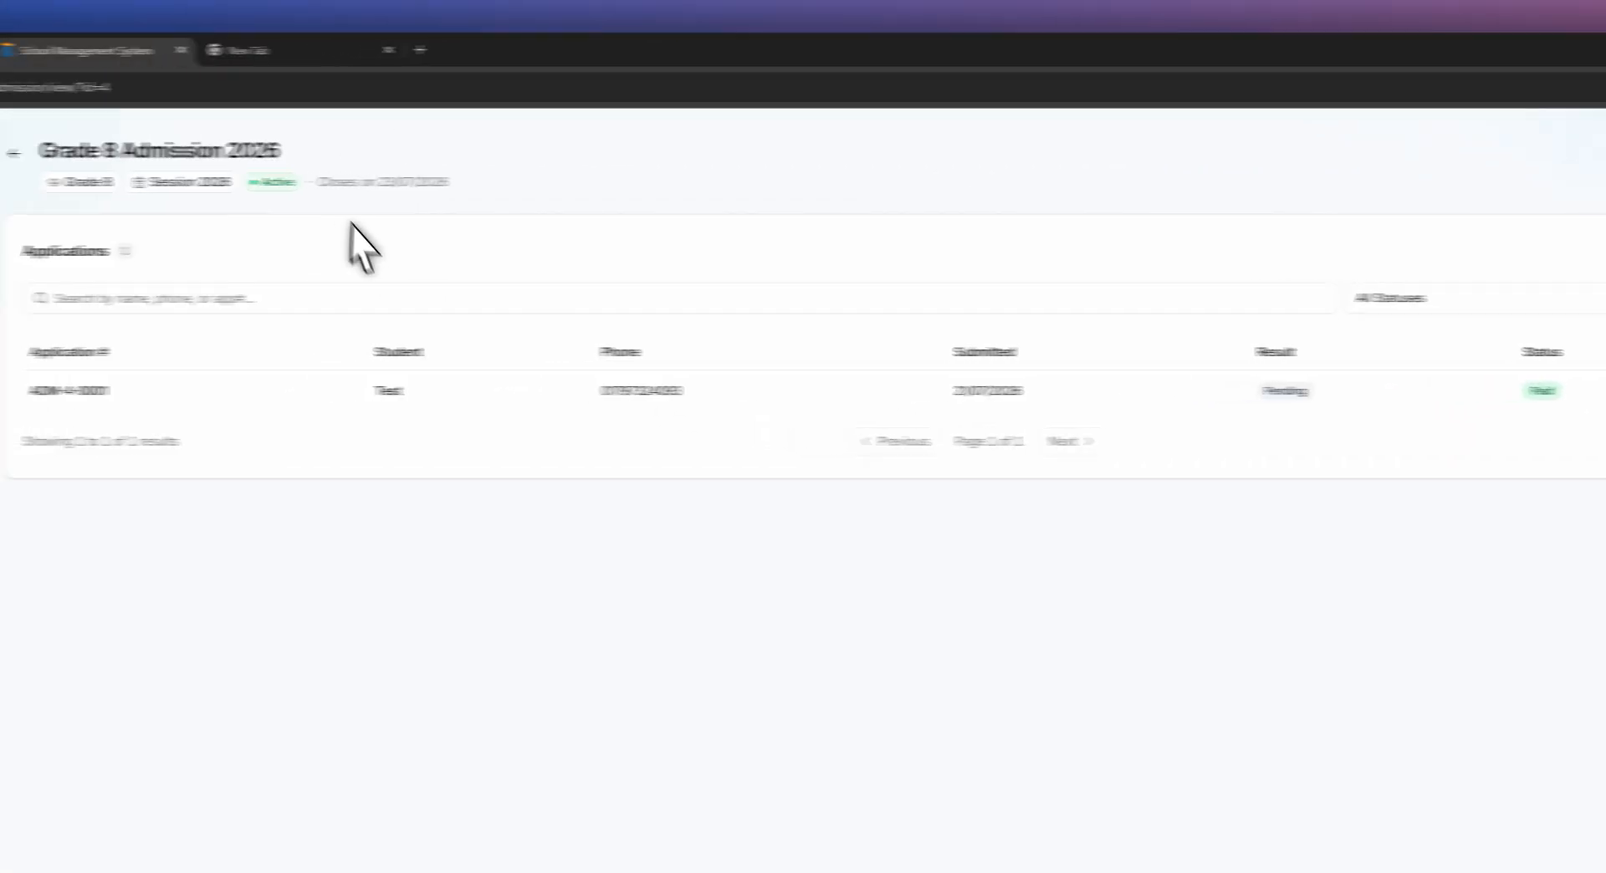
Close applications for the Grade 8 admission circular and open its exam marks entry.
drag(422, 181, 319, 181)
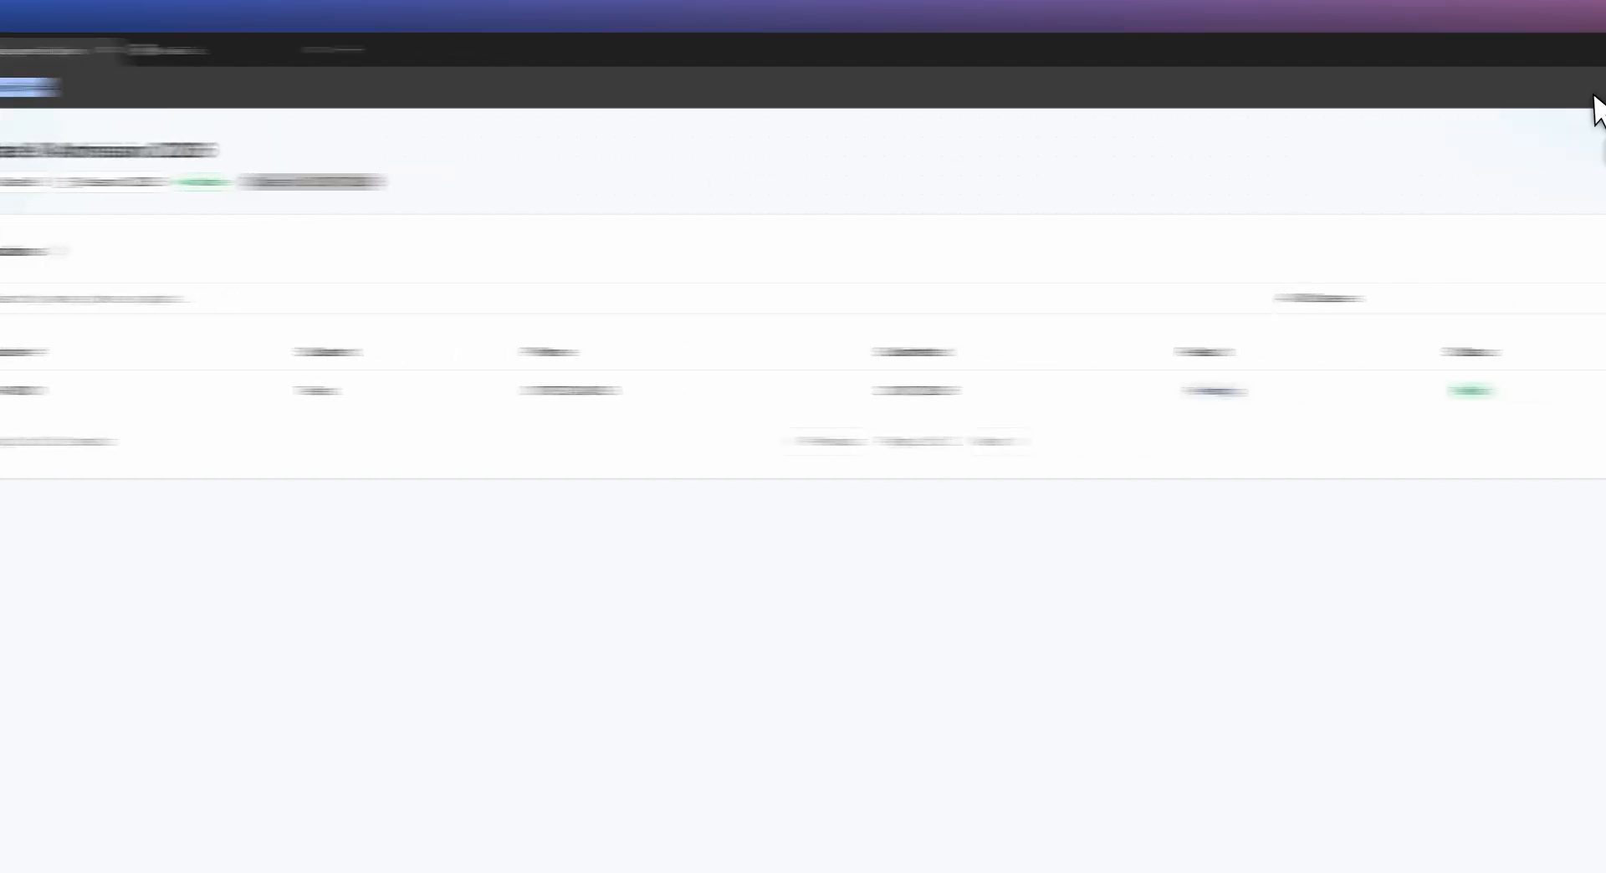
click(1321, 150)
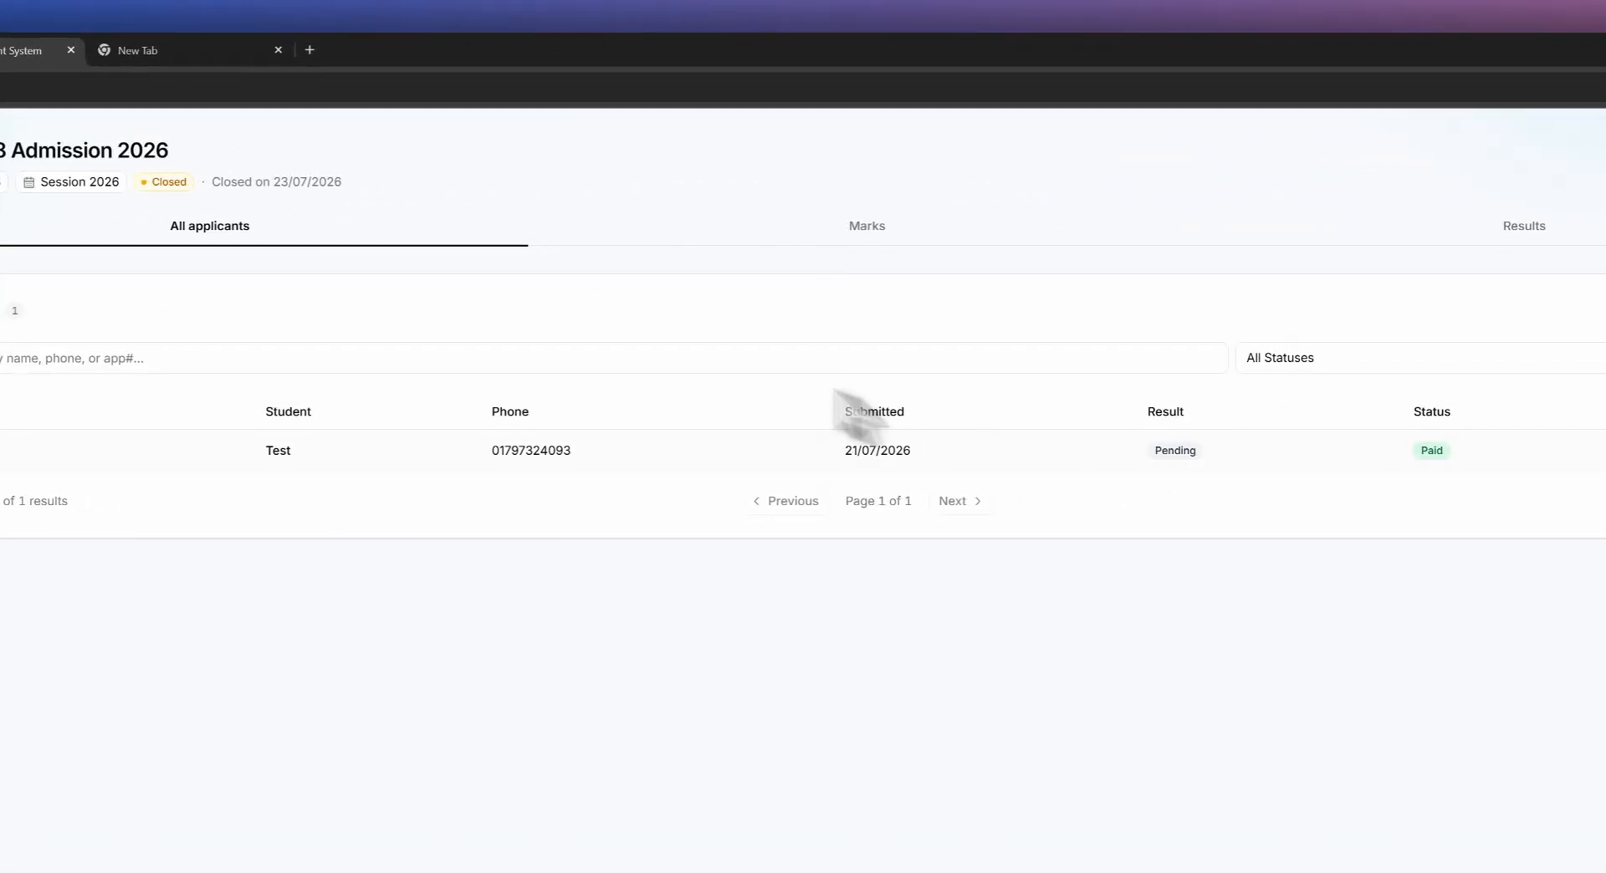
click(881, 233)
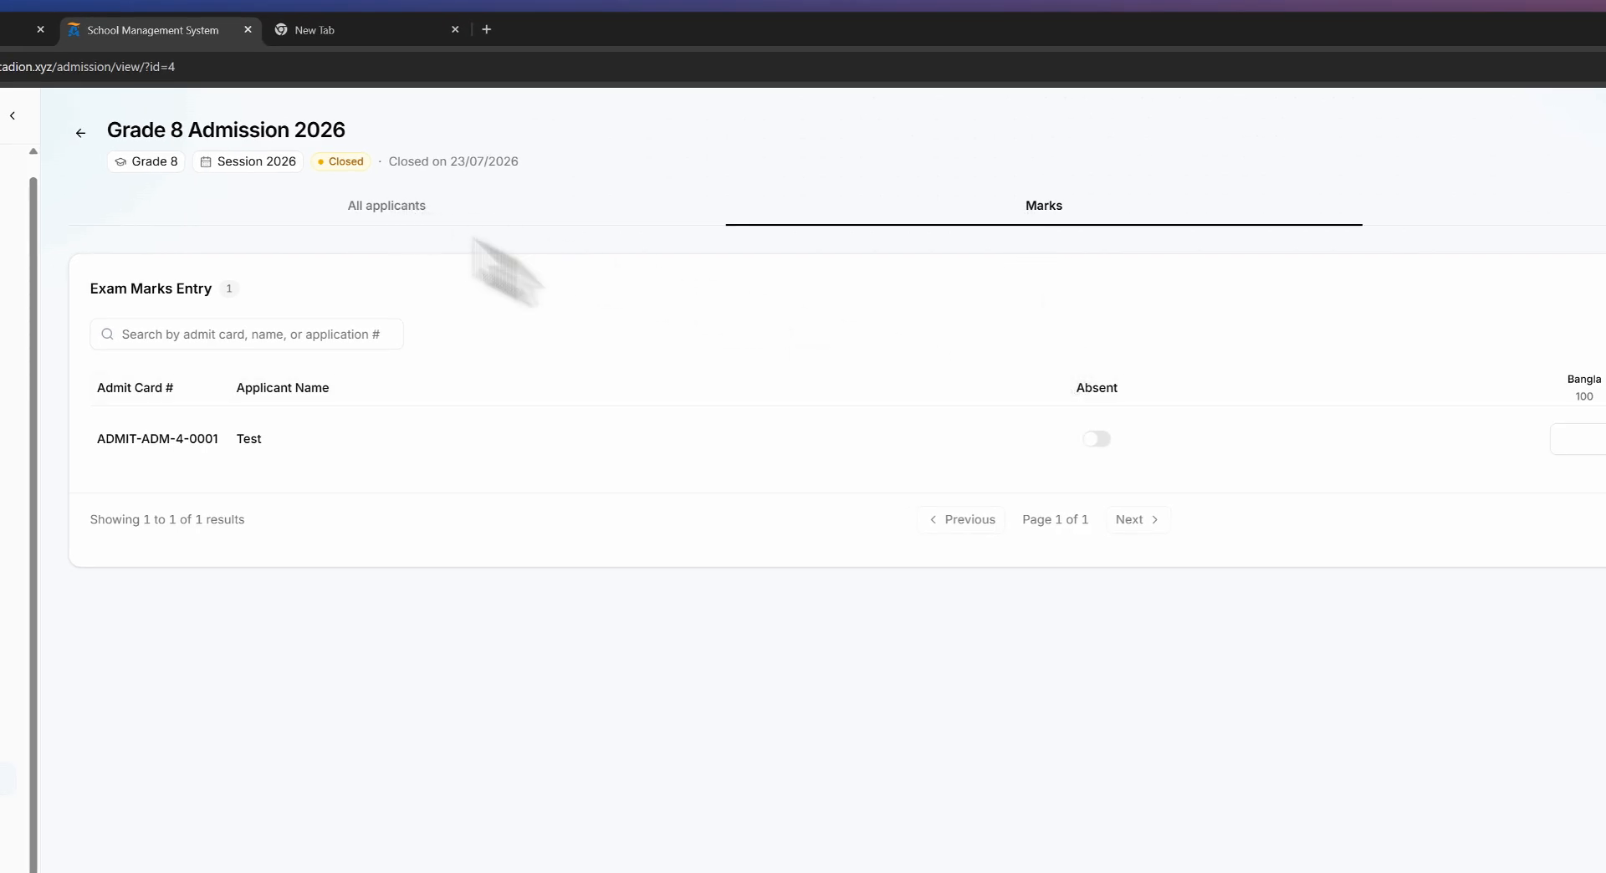
Enter 60 as the applicant's Bangla exam mark and save the marks.
drag(96, 440, 600, 485)
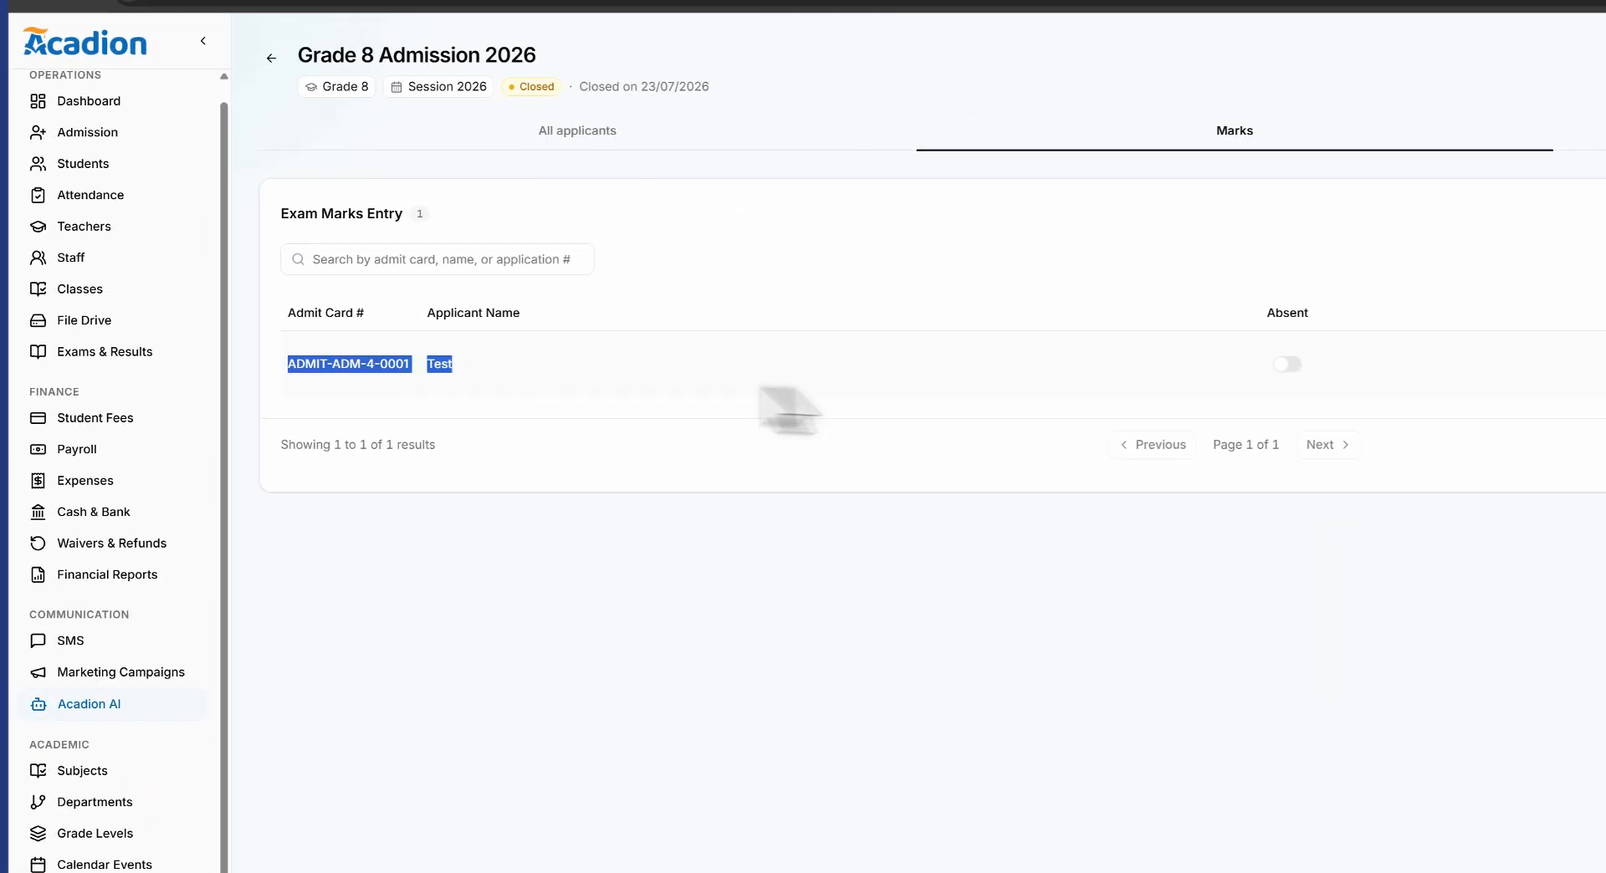
click(769, 393)
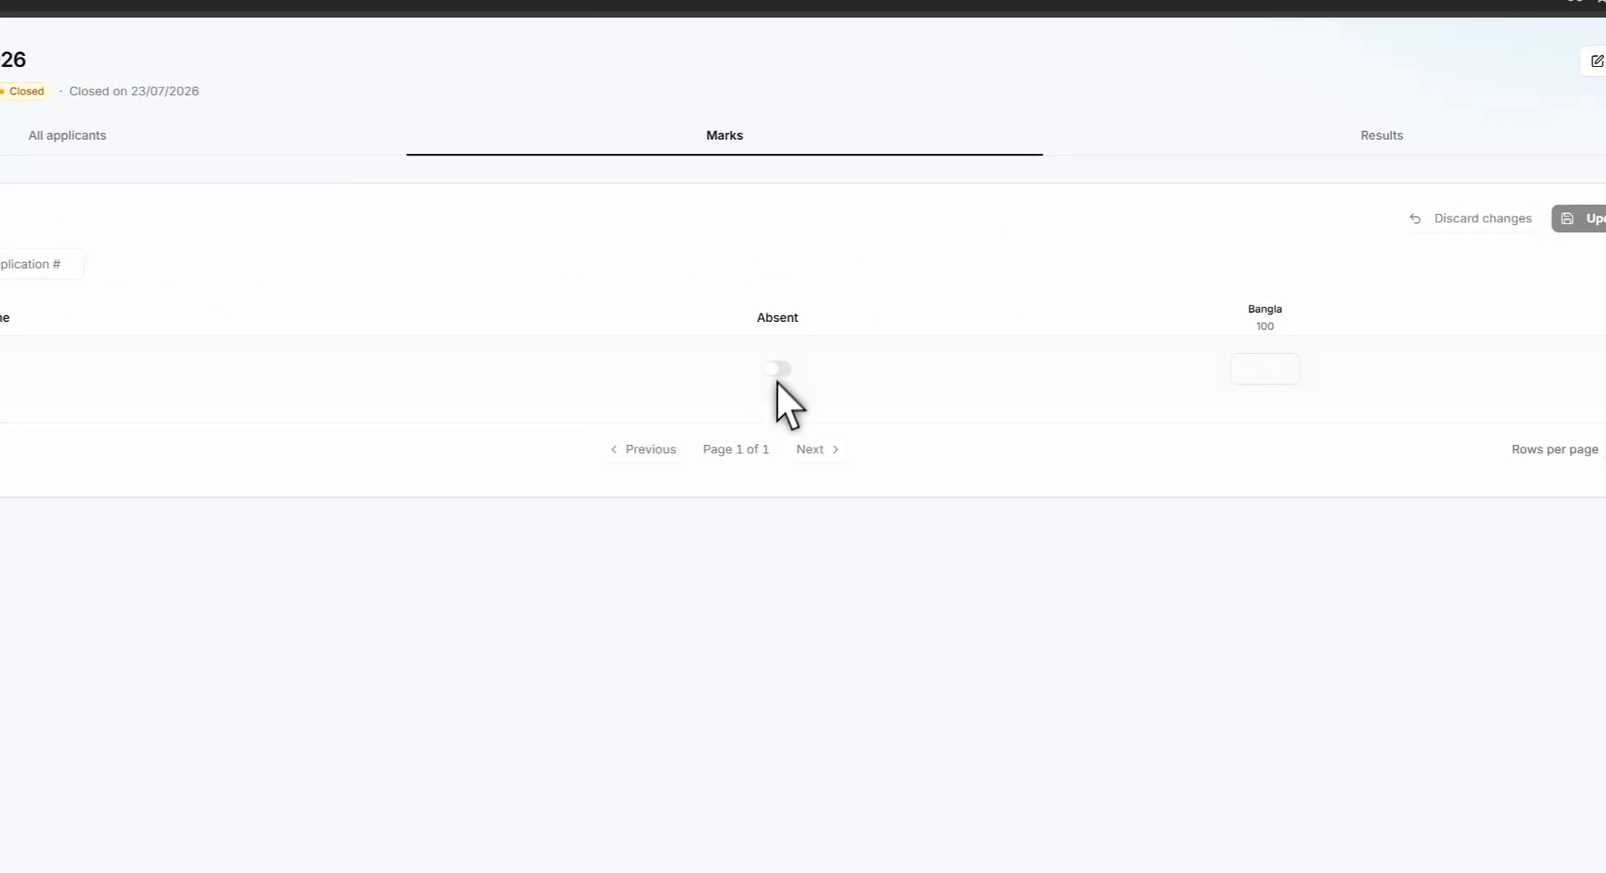
click(1197, 367)
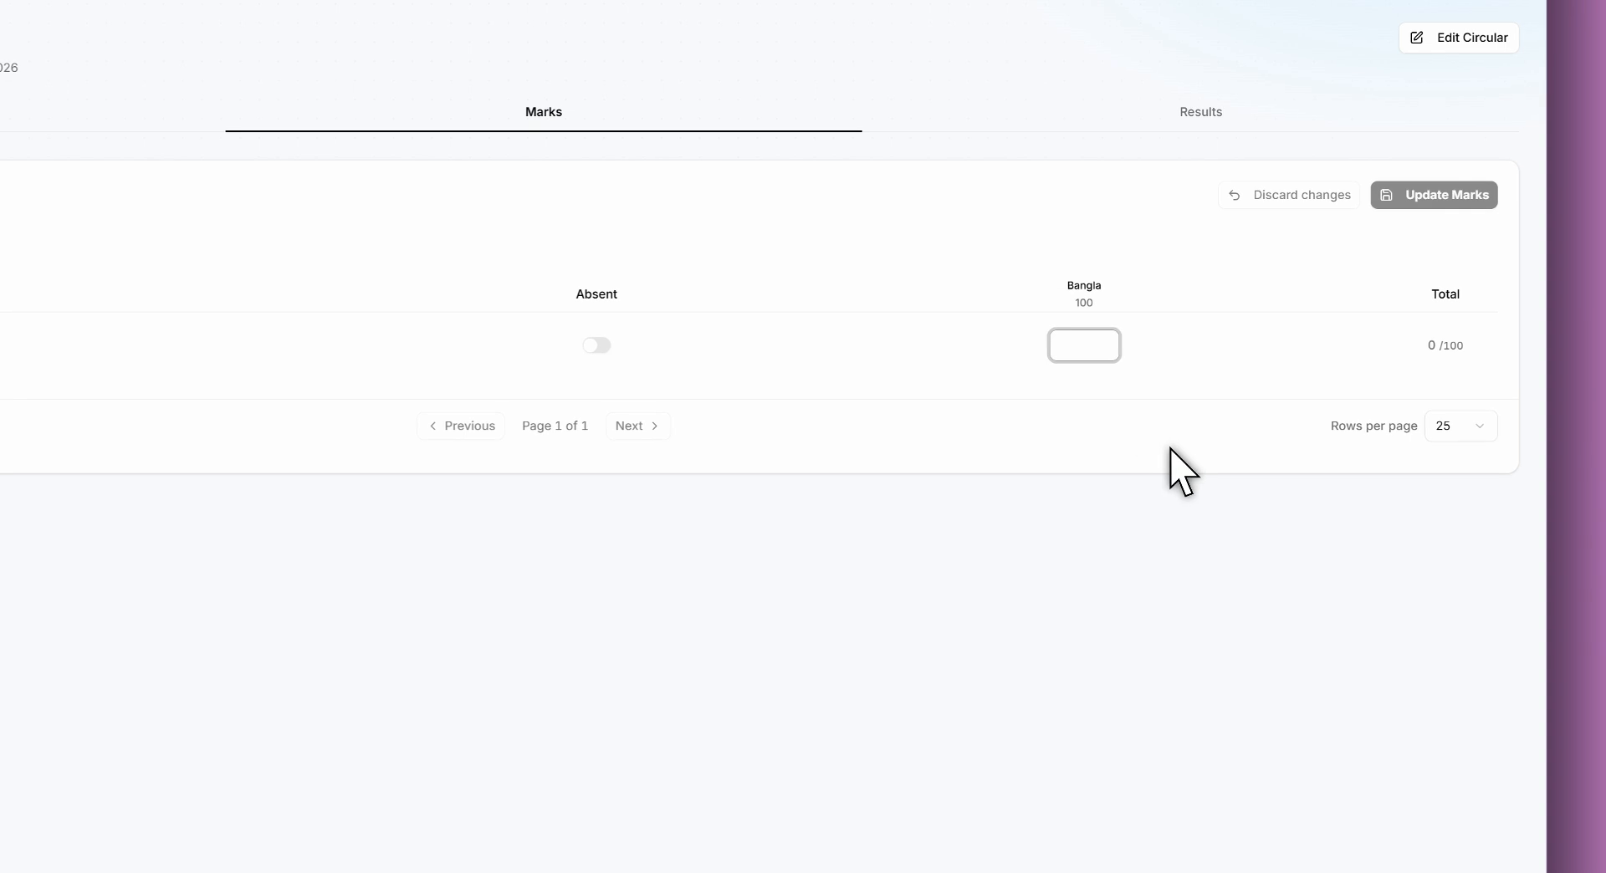
text(60)
key(Return)
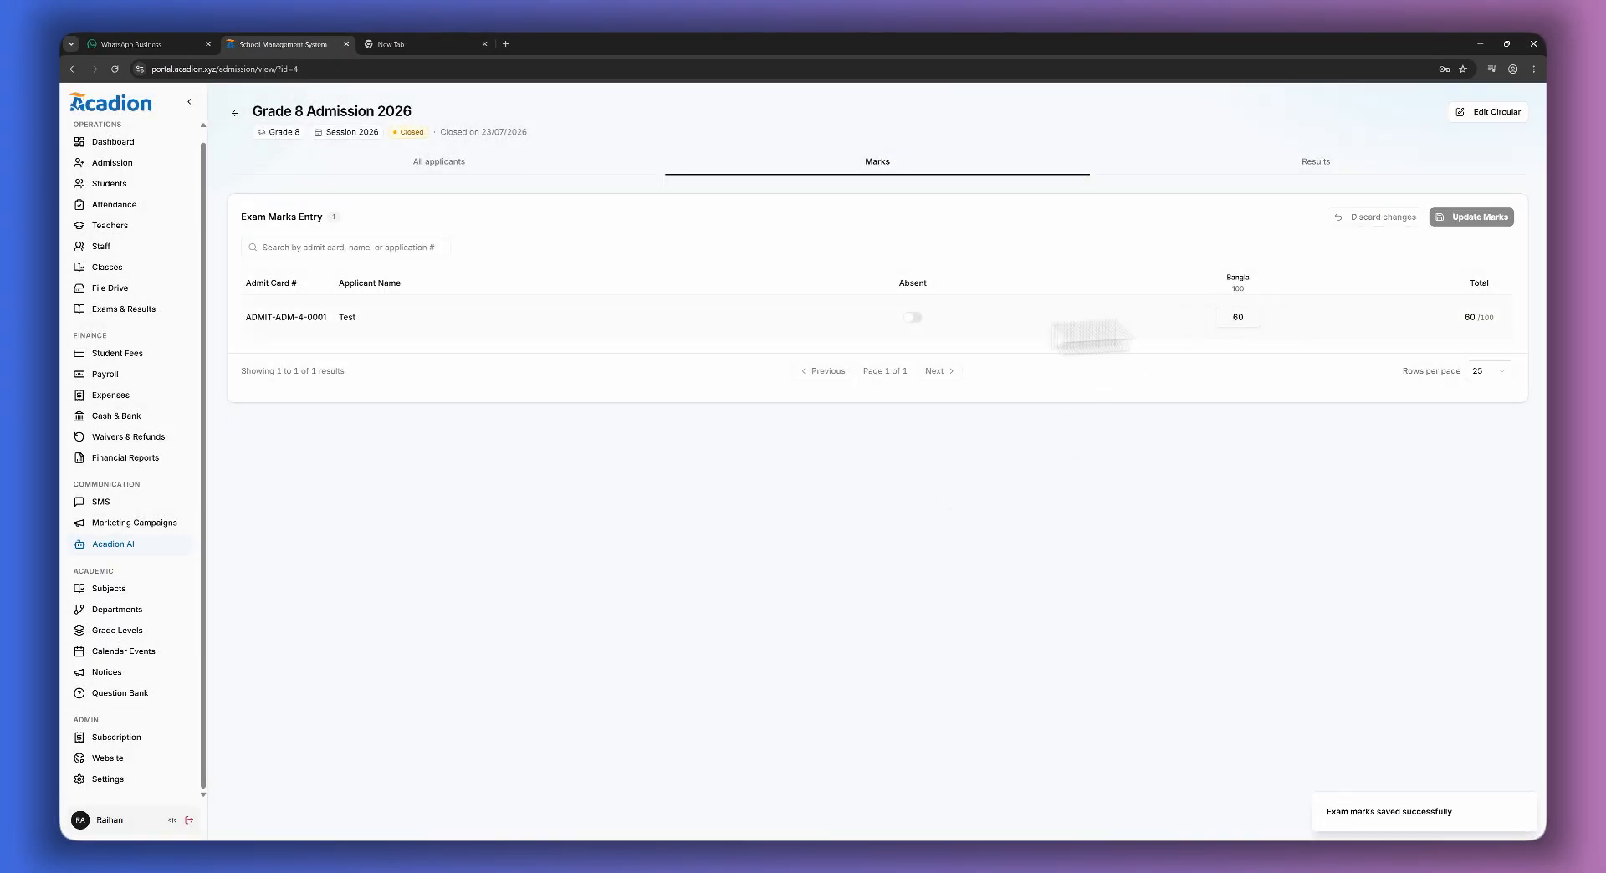
Open the Grade 8 admission results and examine the applicant's percentage, result and merit status.
click(1355, 163)
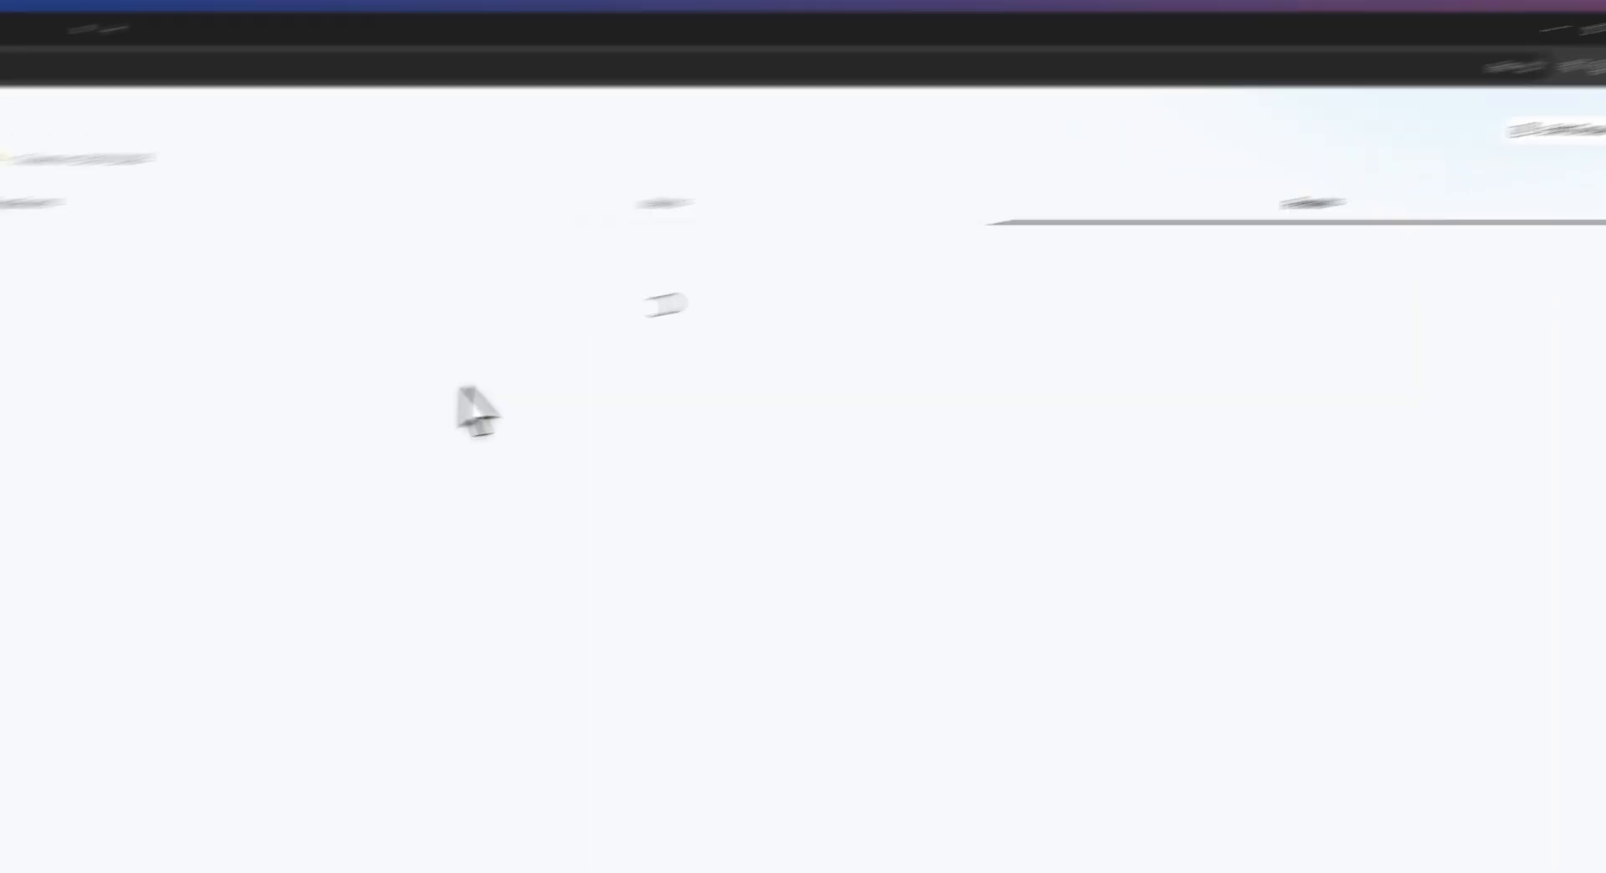
click(540, 449)
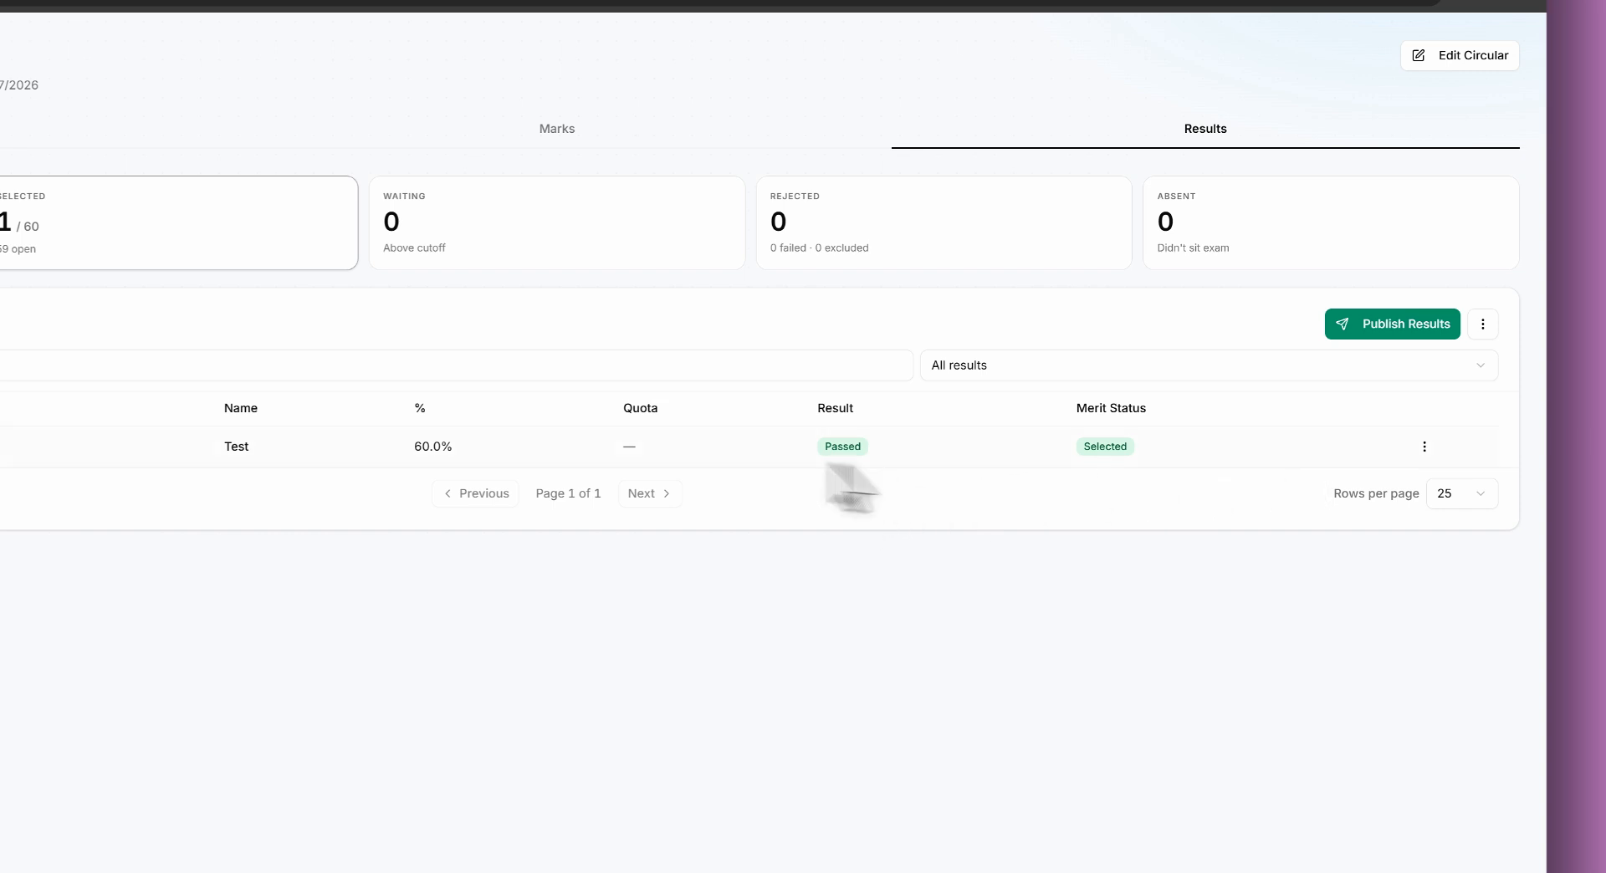
drag(607, 404, 674, 401)
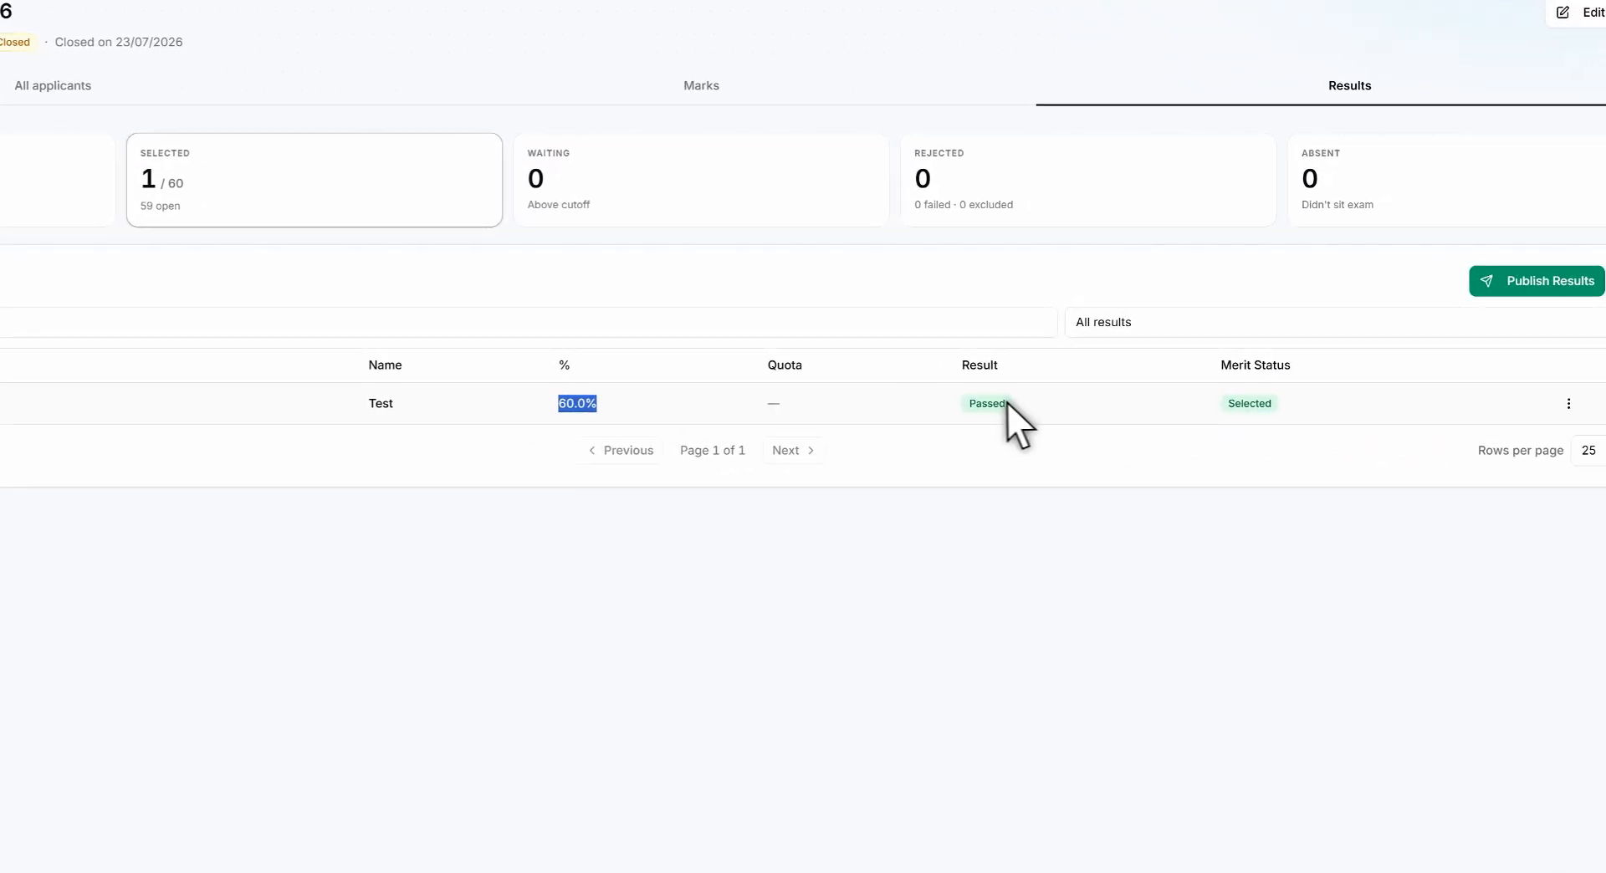
Open the selected applicant's student admission form, set the section to A, and review the assigned subjects.
click(1562, 403)
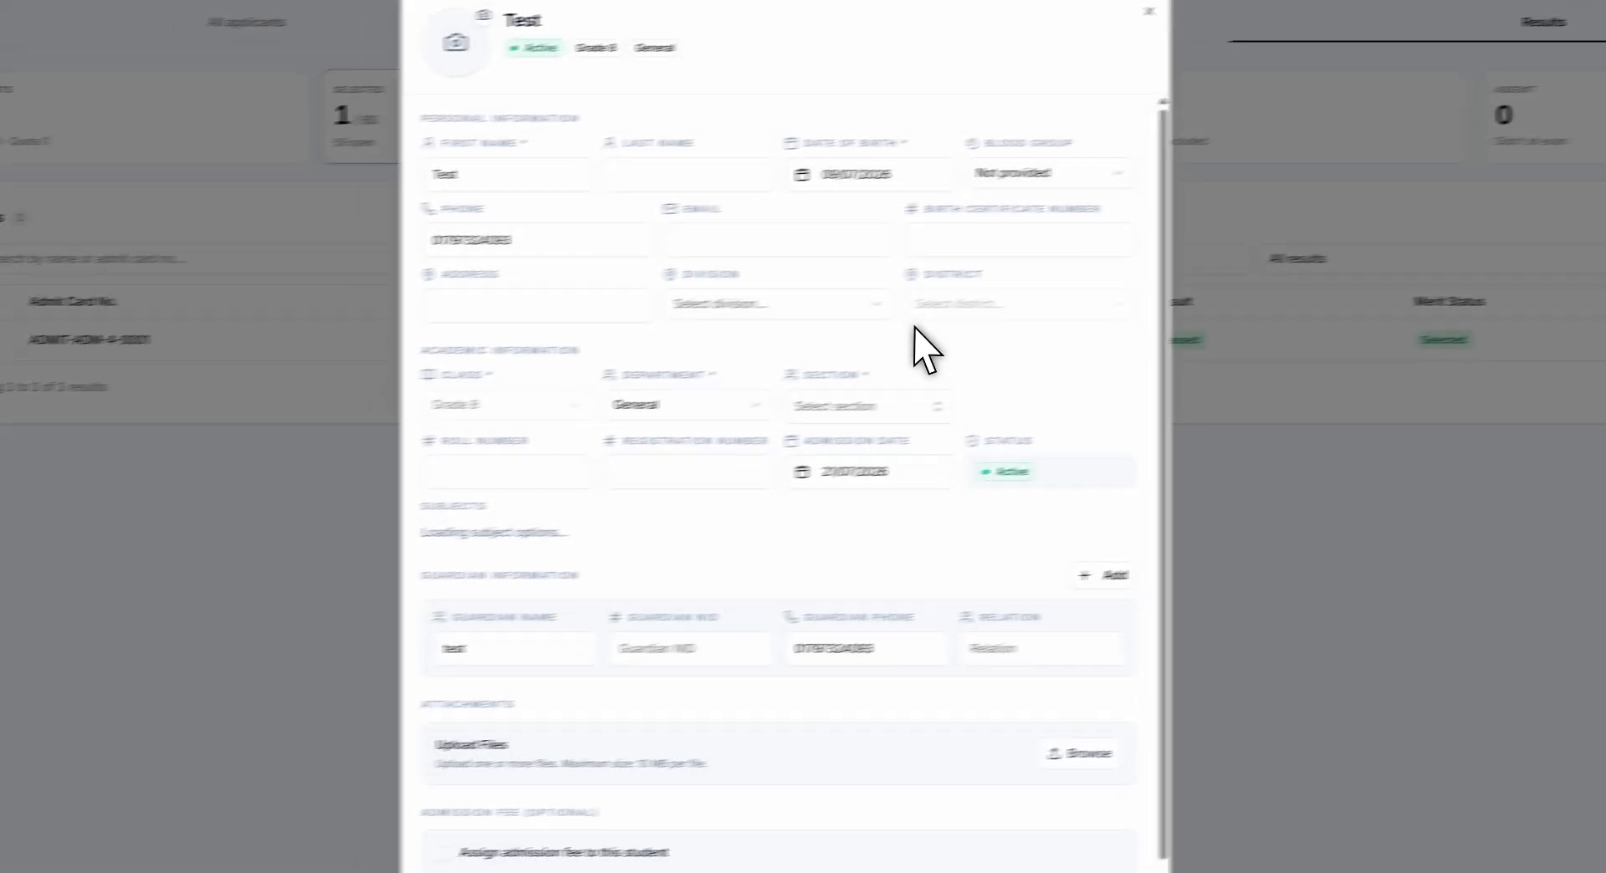
scroll(817, 554, down, 5)
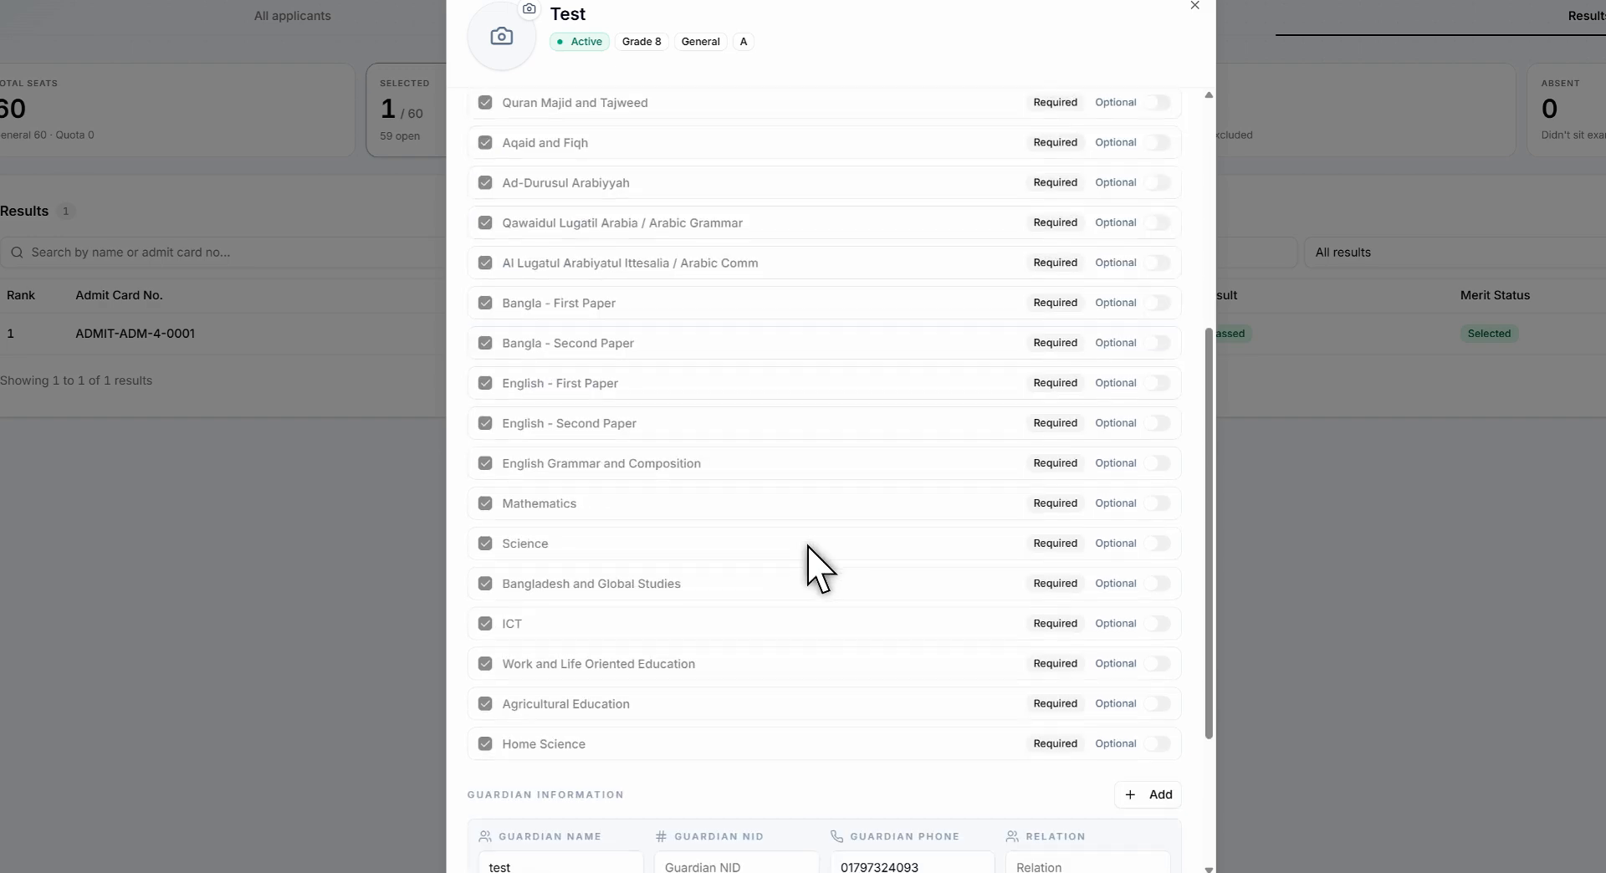
scroll(824, 568, up, 5)
scroll(652, 702, down, 8)
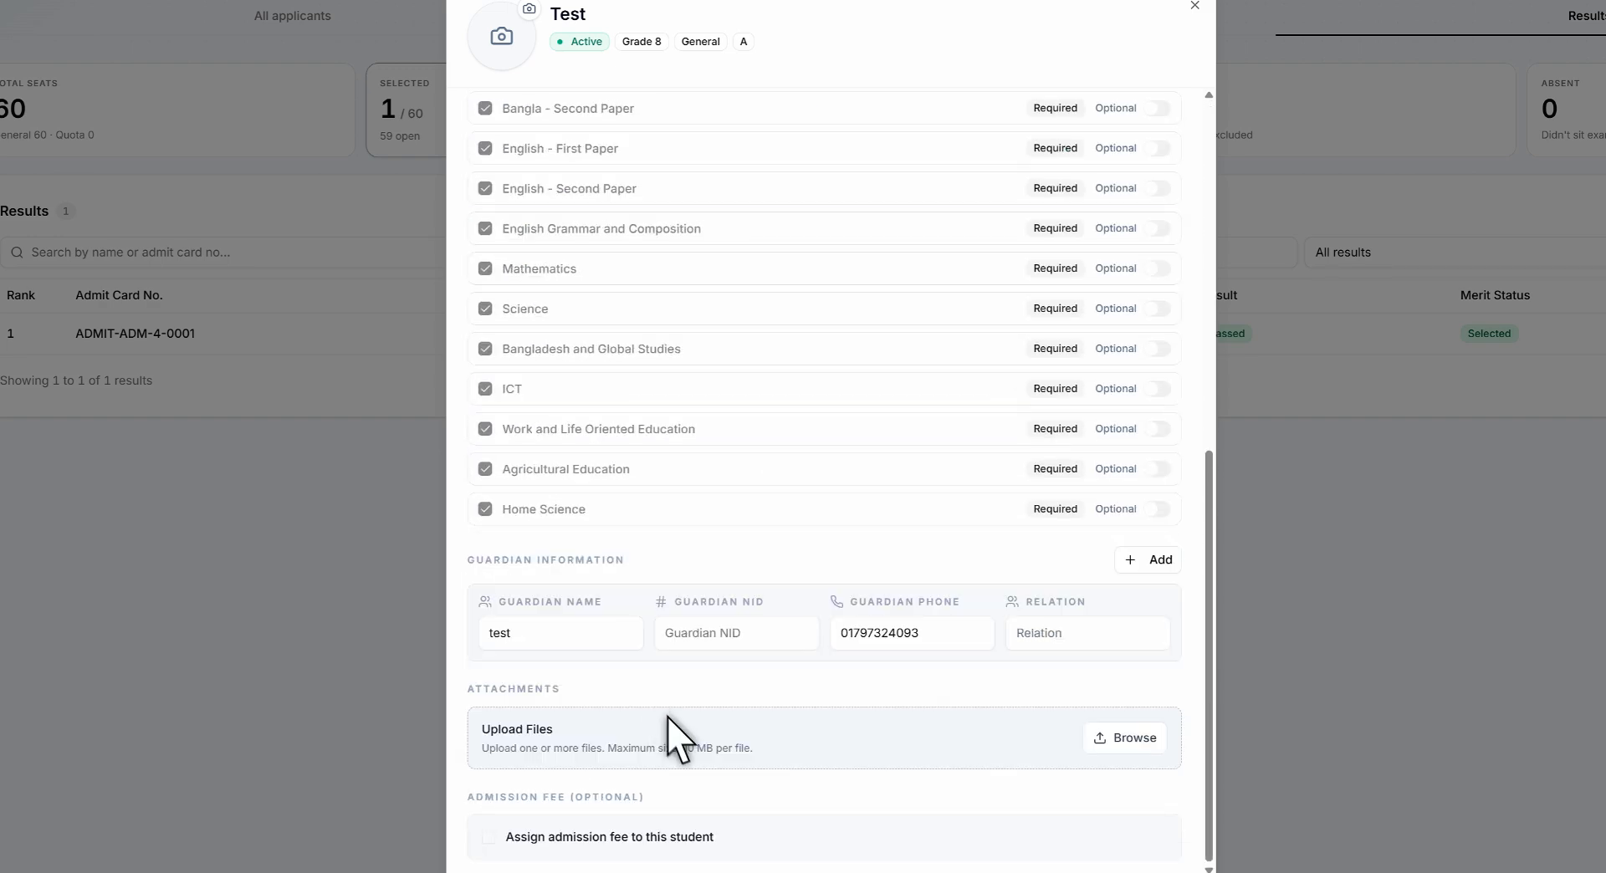
Assign an admission fee of 500 BDT to the applicant and admit the student.
click(526, 843)
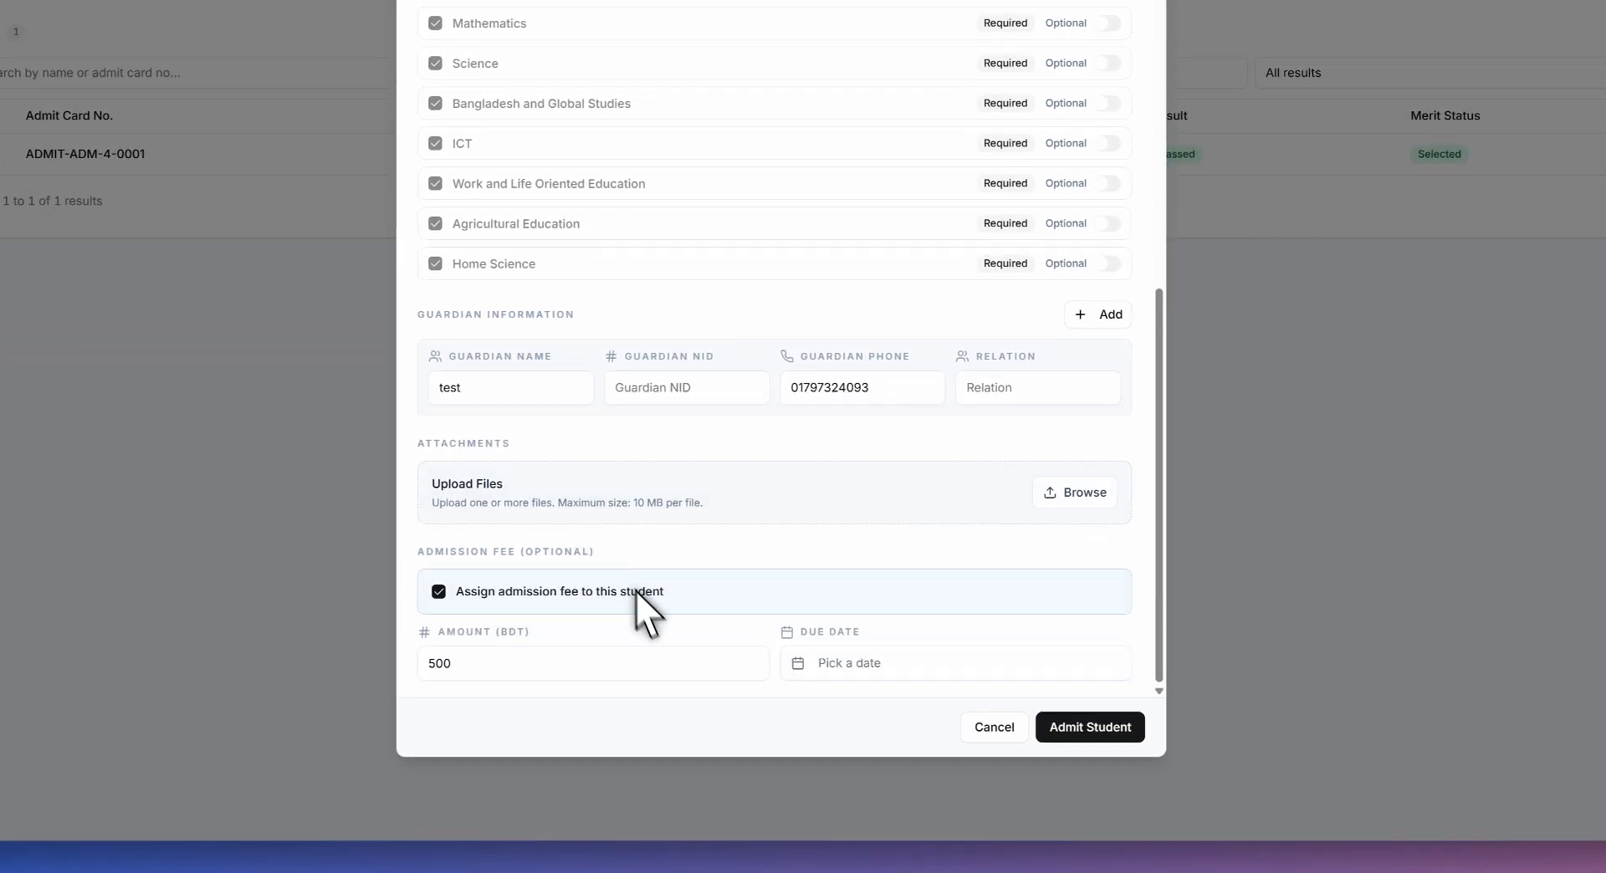
click(542, 673)
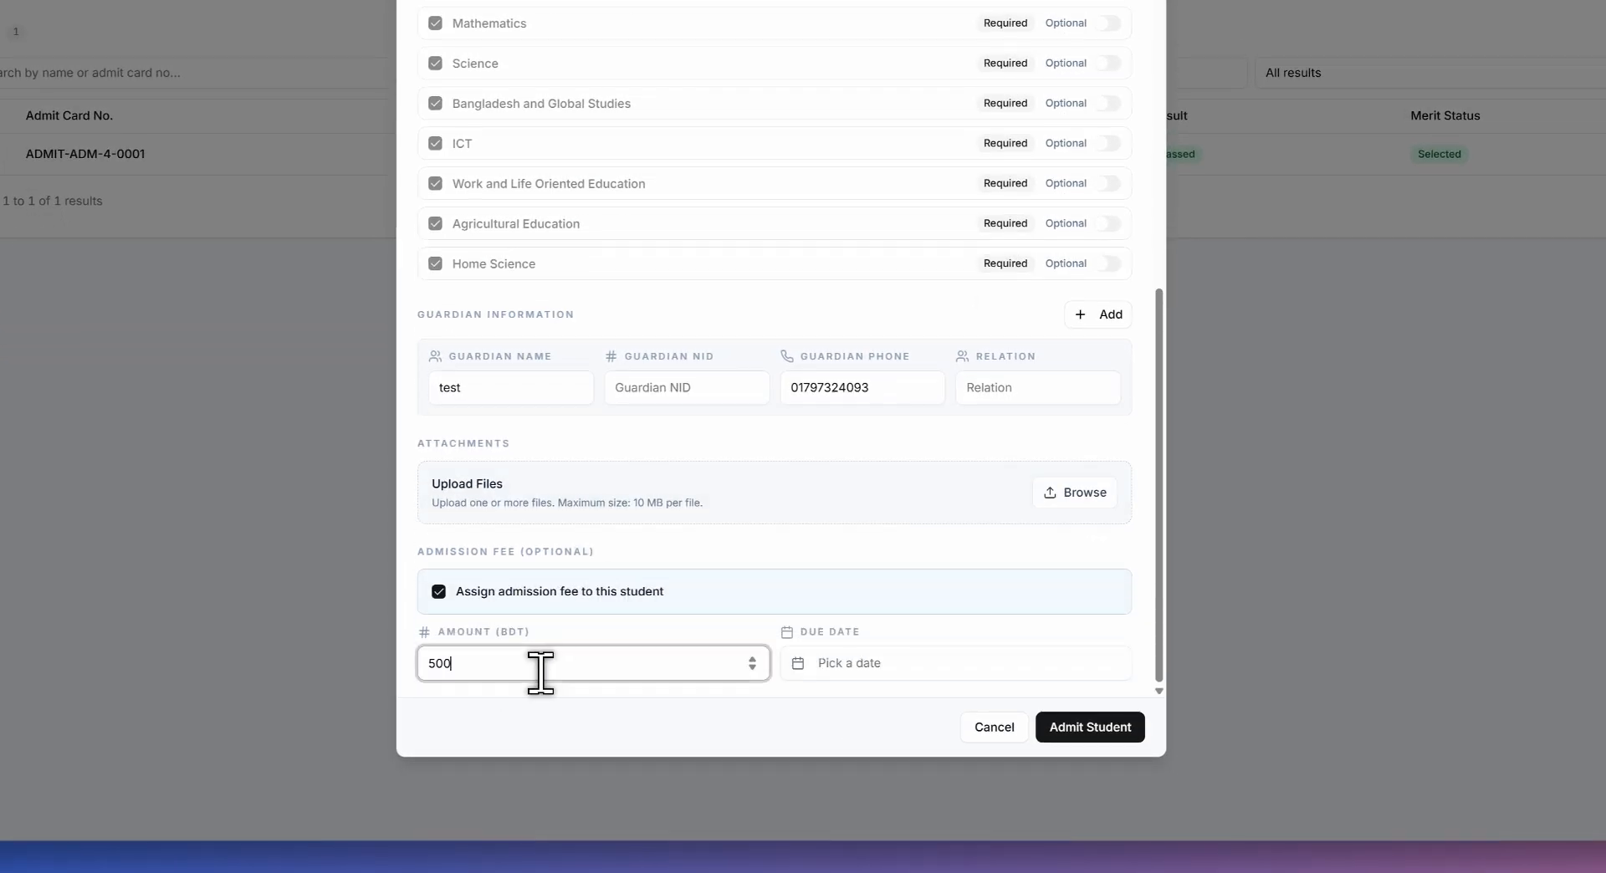
click(1091, 727)
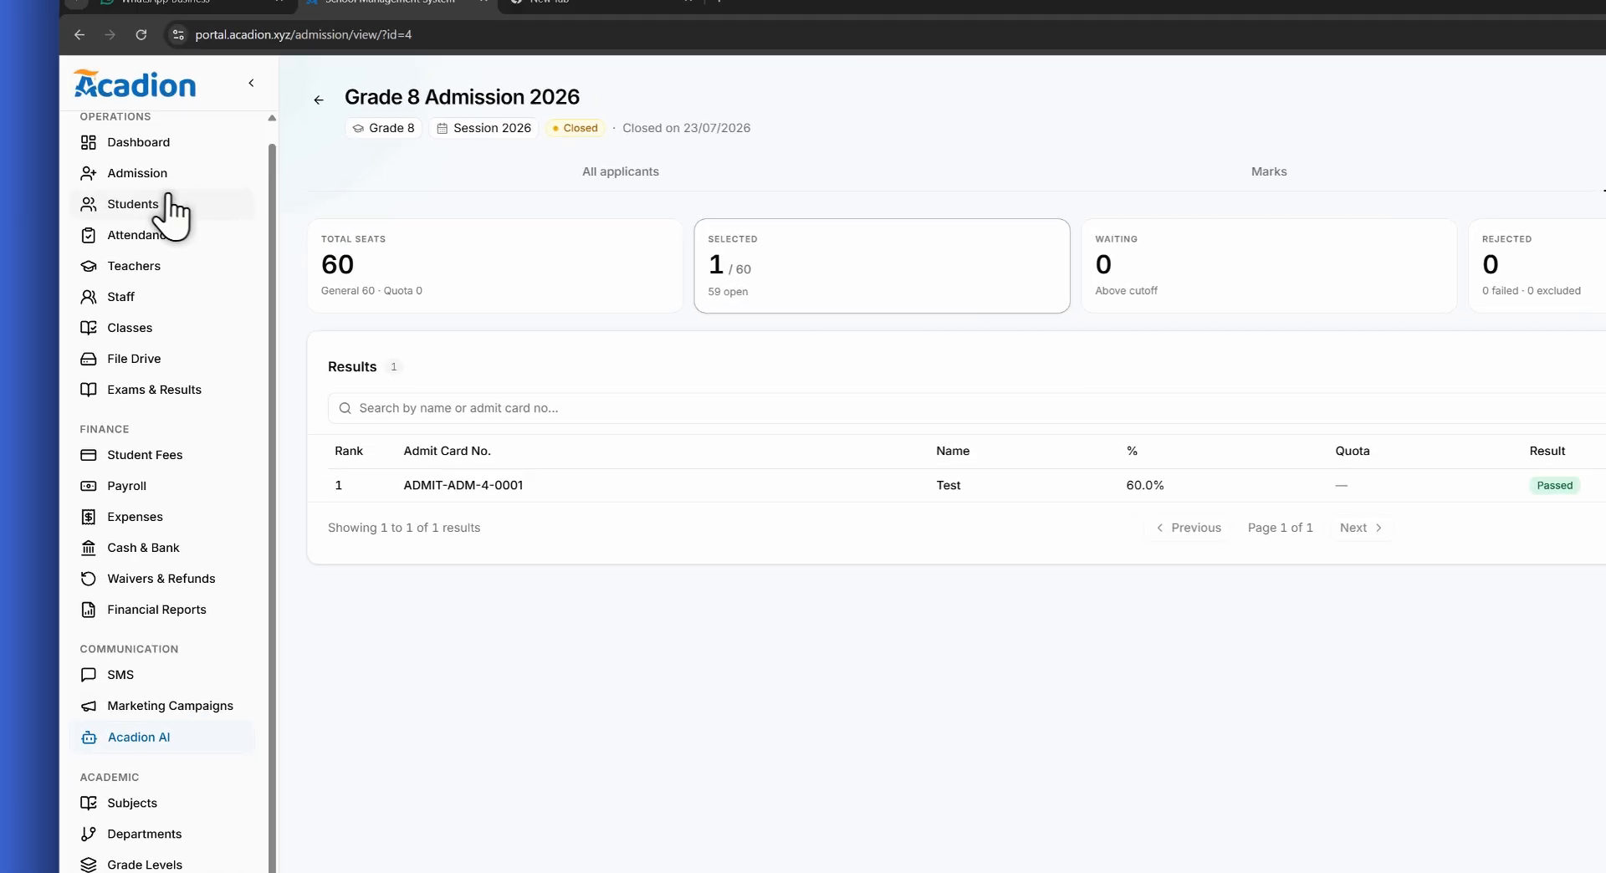
Show the Grade 8 students and check the newly admitted student's entry.
click(84, 158)
click(1432, 151)
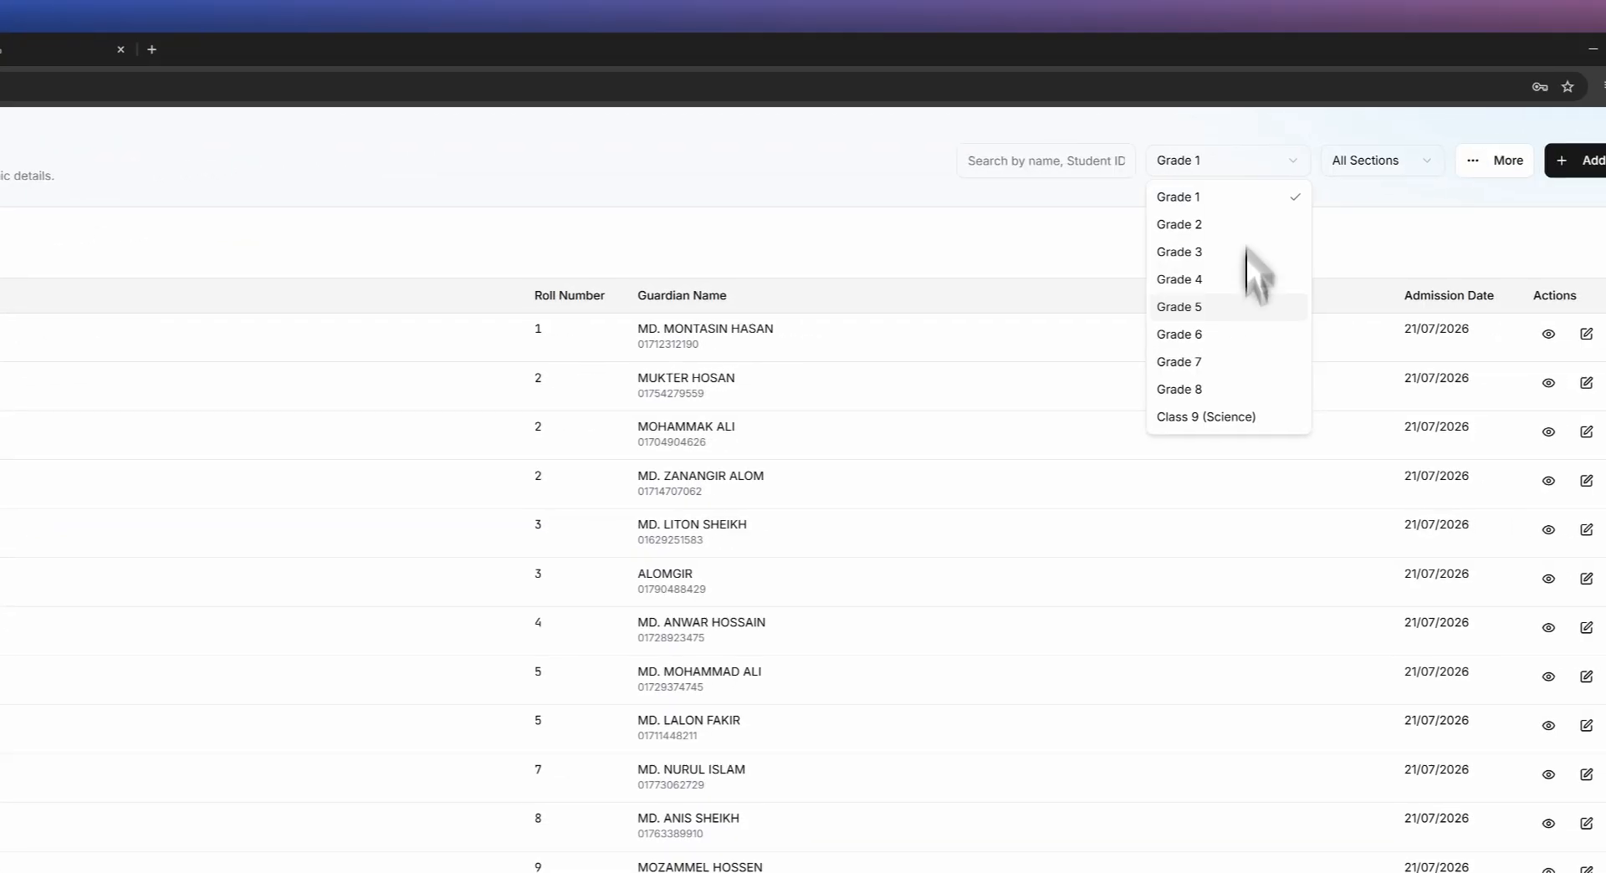
click(1445, 378)
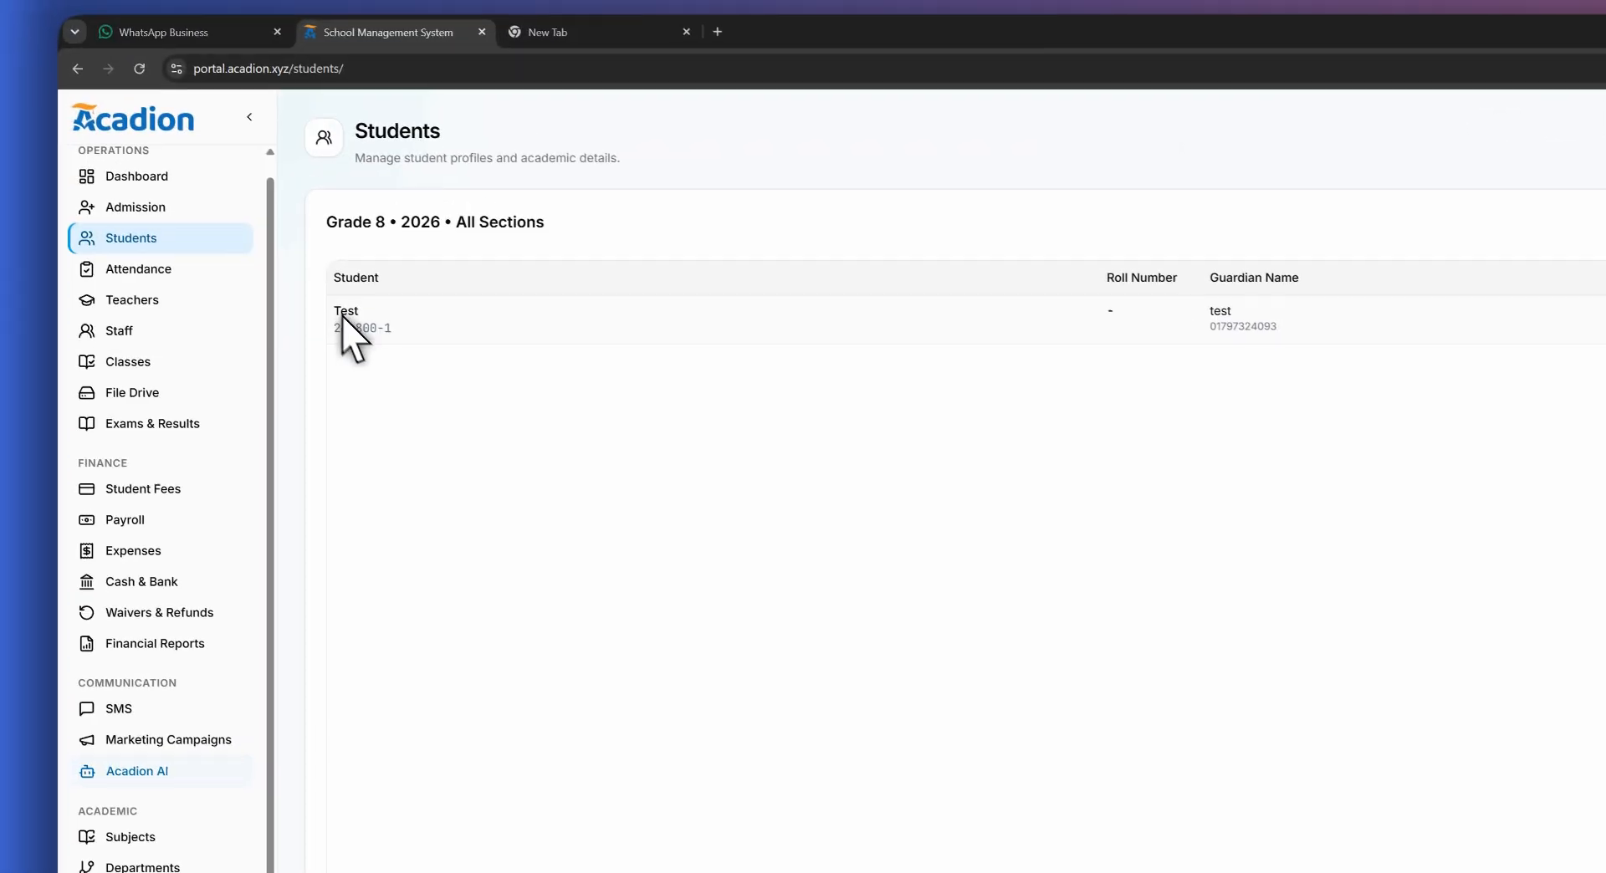
drag(155, 286, 244, 293)
click(1300, 353)
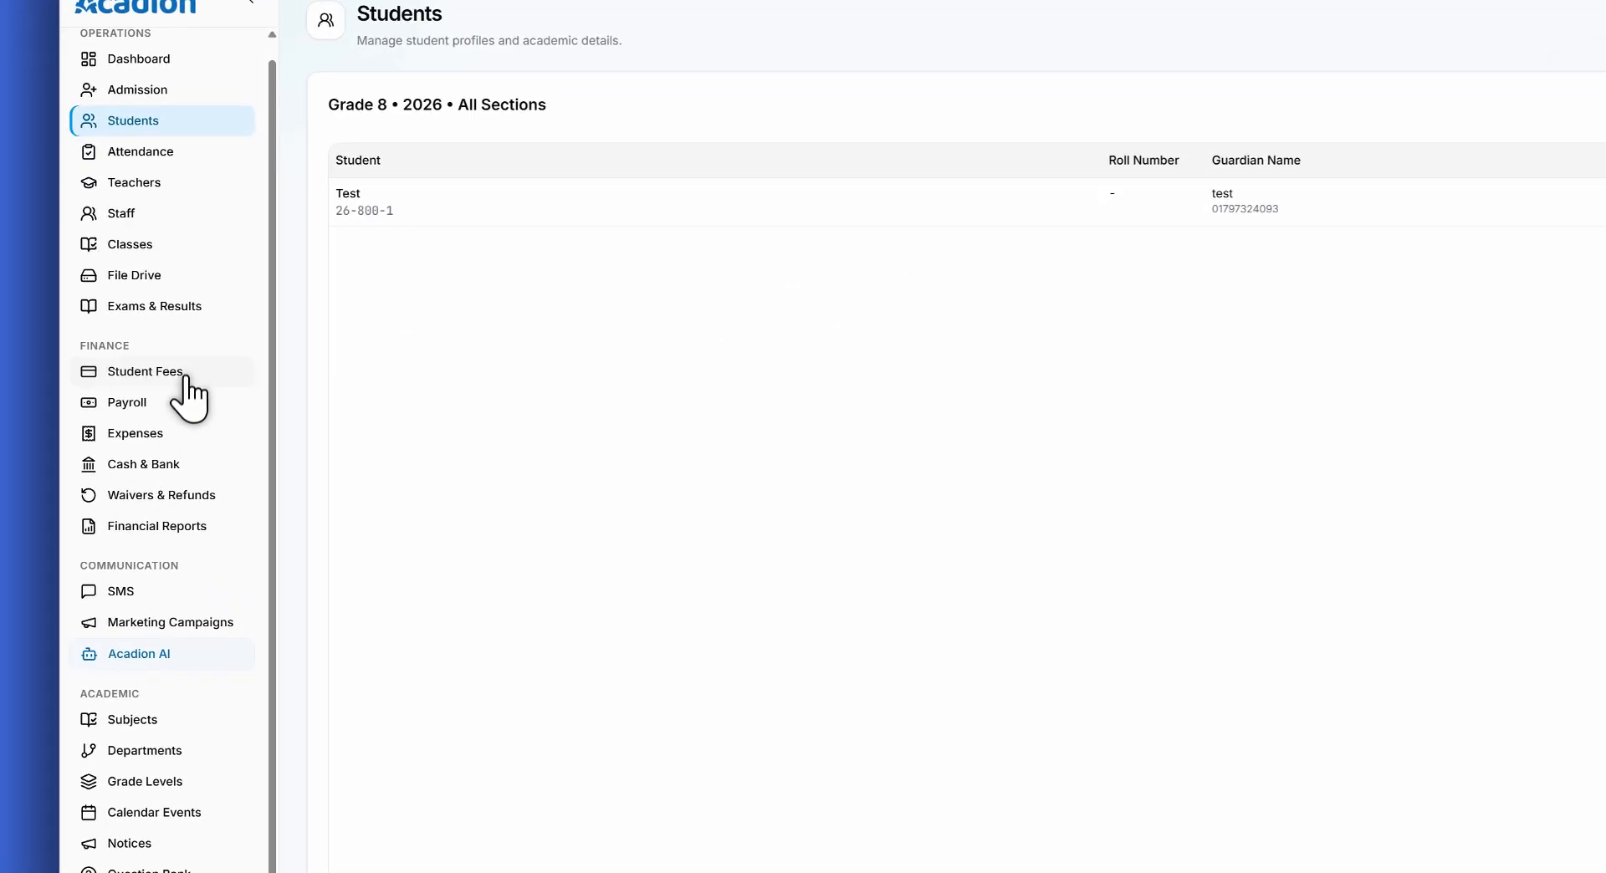
Show the student fees for Grade 8 and check the admitted student's billed amount.
click(186, 377)
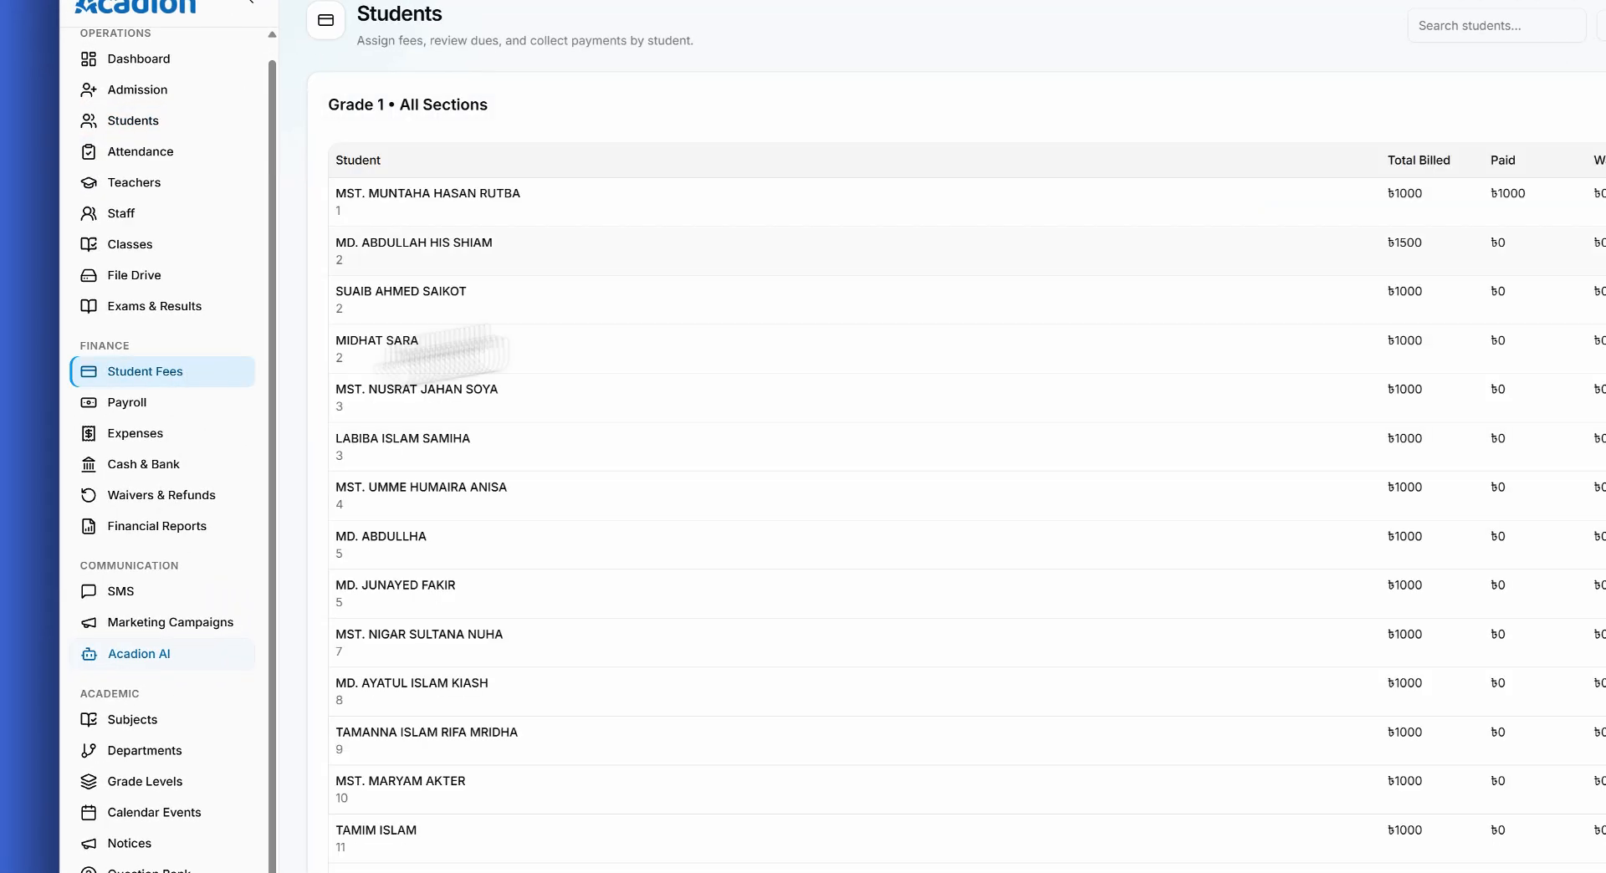
click(1057, 149)
click(1089, 387)
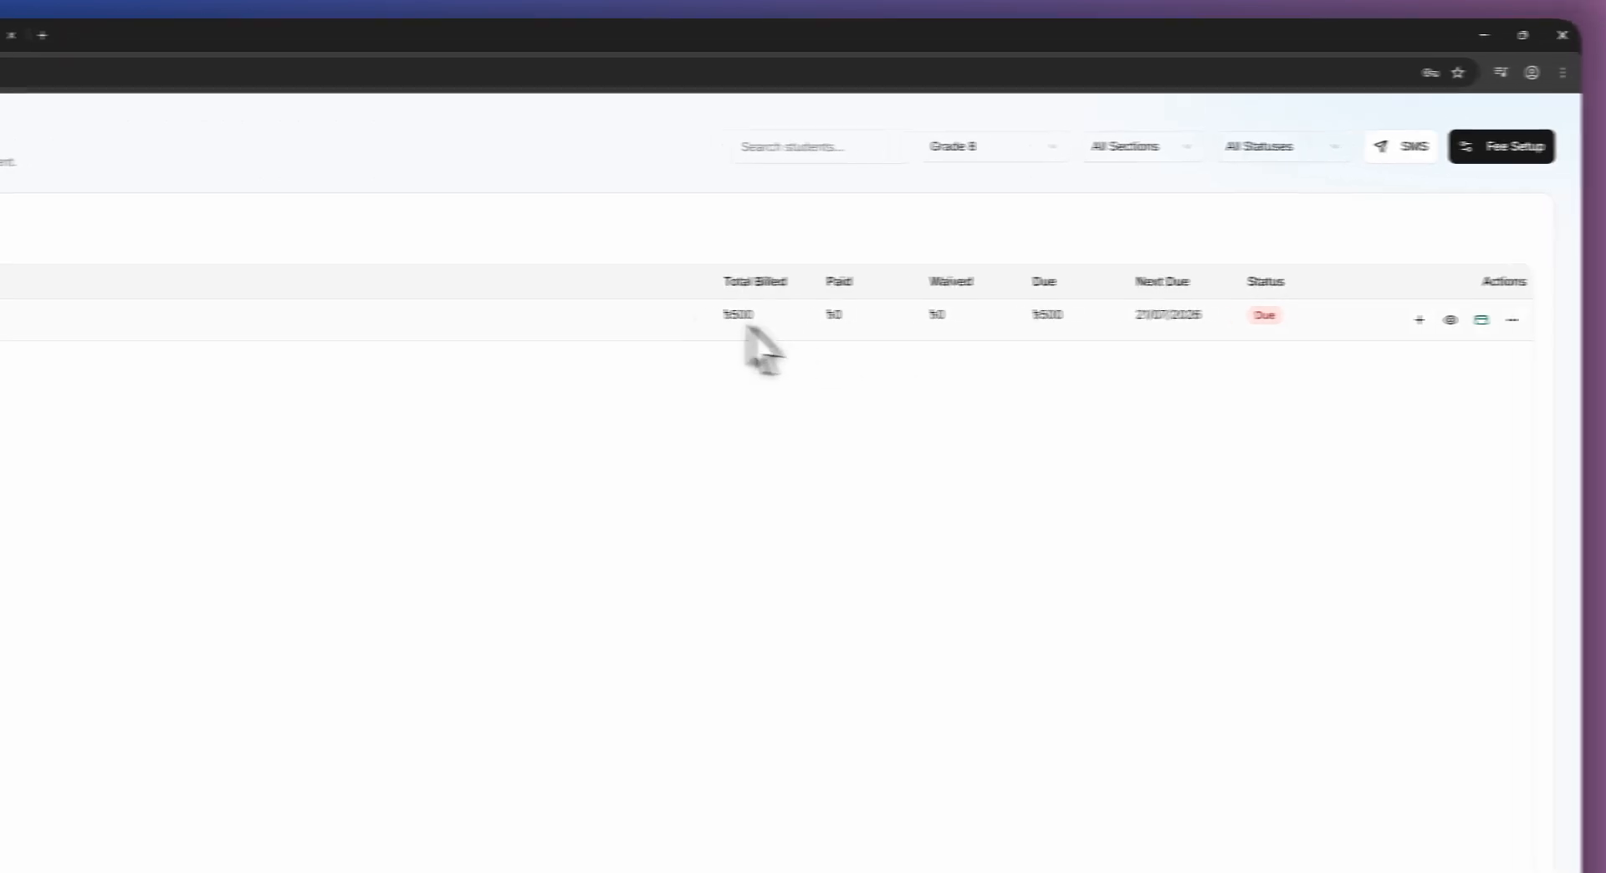
double_click(820, 323)
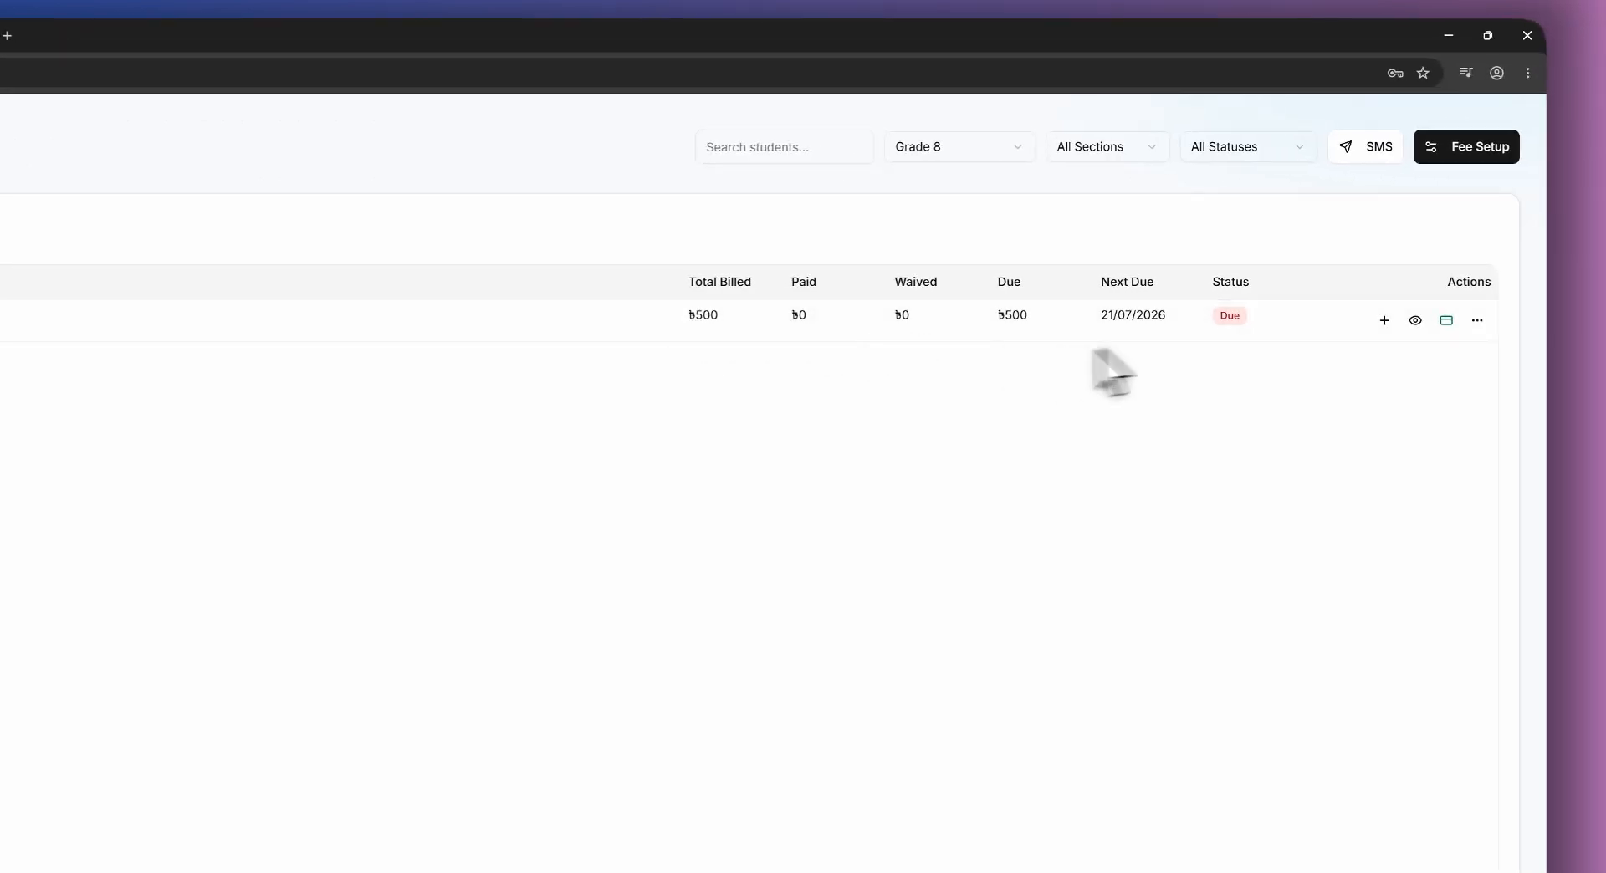
View the admitted student's fee history, check the admission fee entry, and close the history.
click(1477, 320)
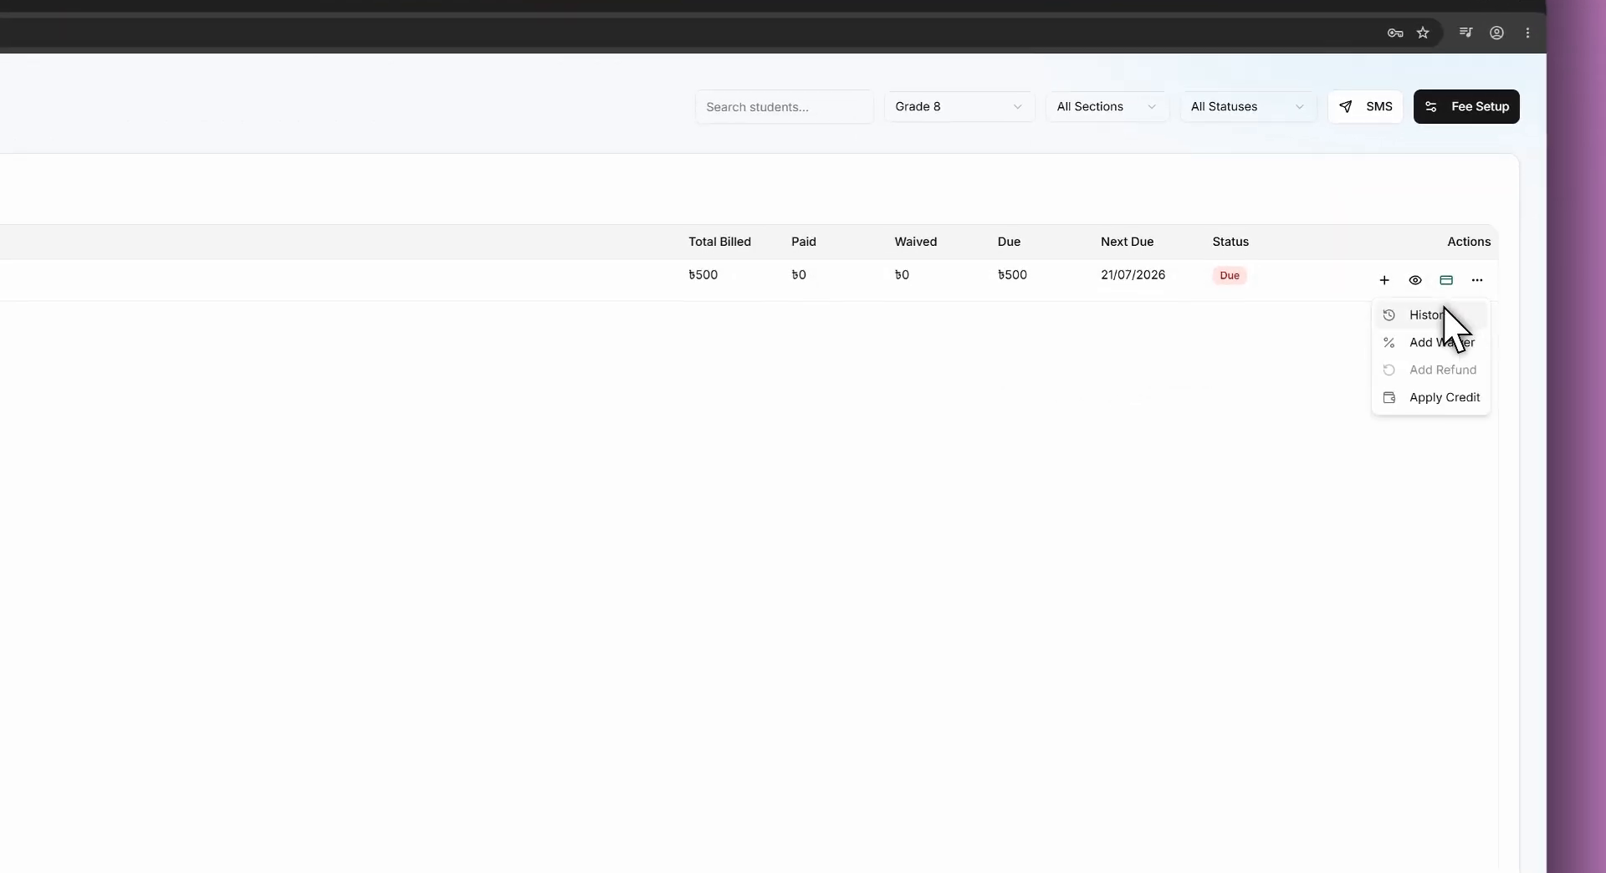
click(1442, 355)
drag(98, 675, 366, 678)
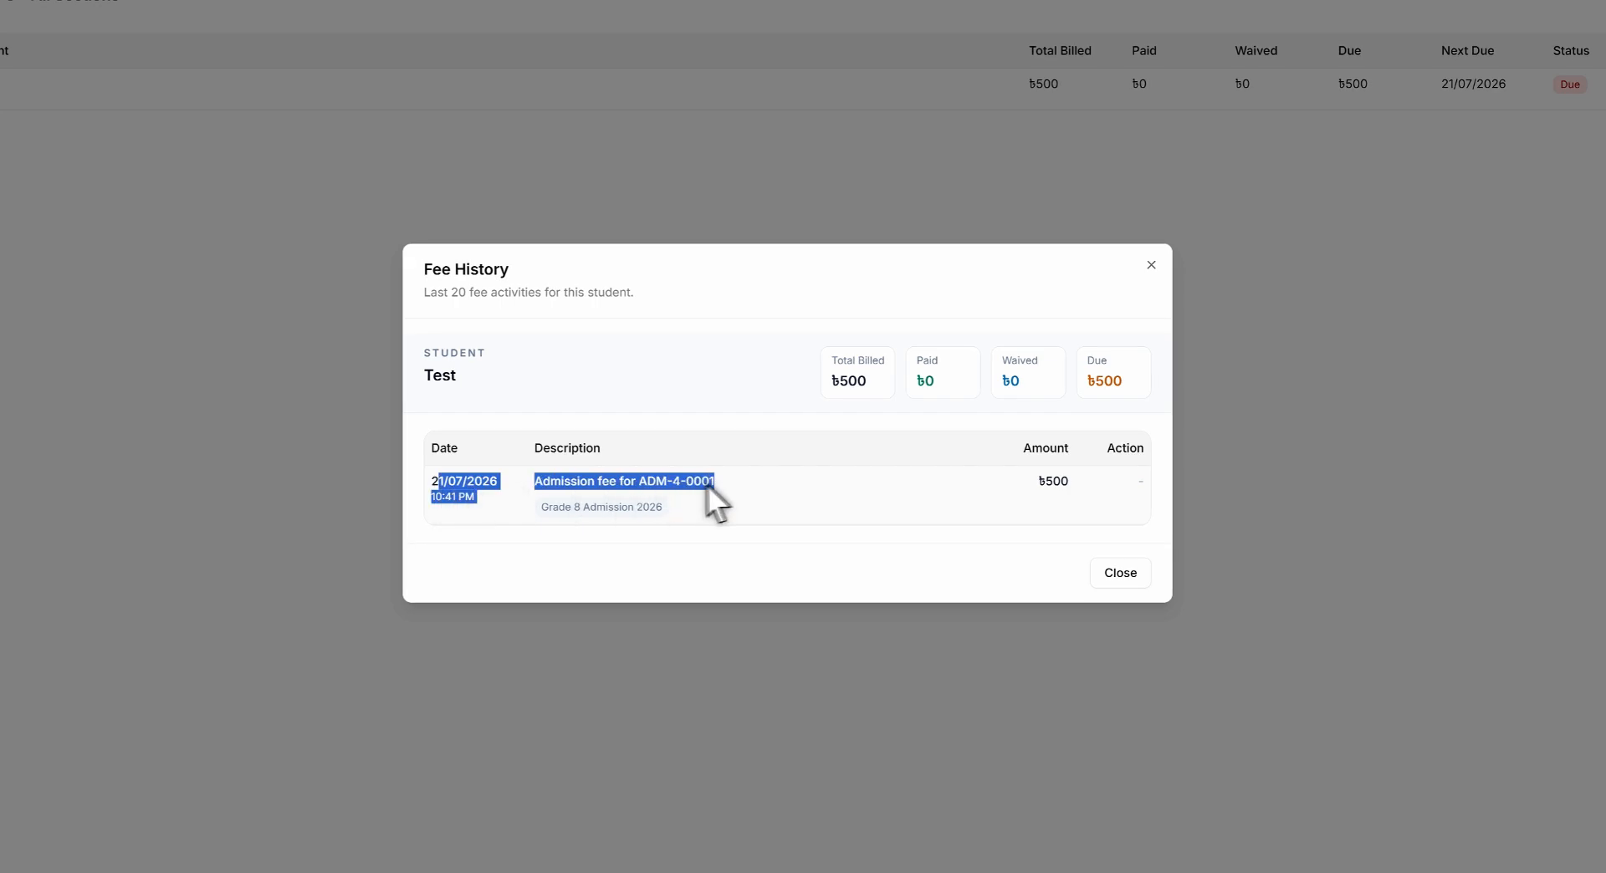
click(1114, 573)
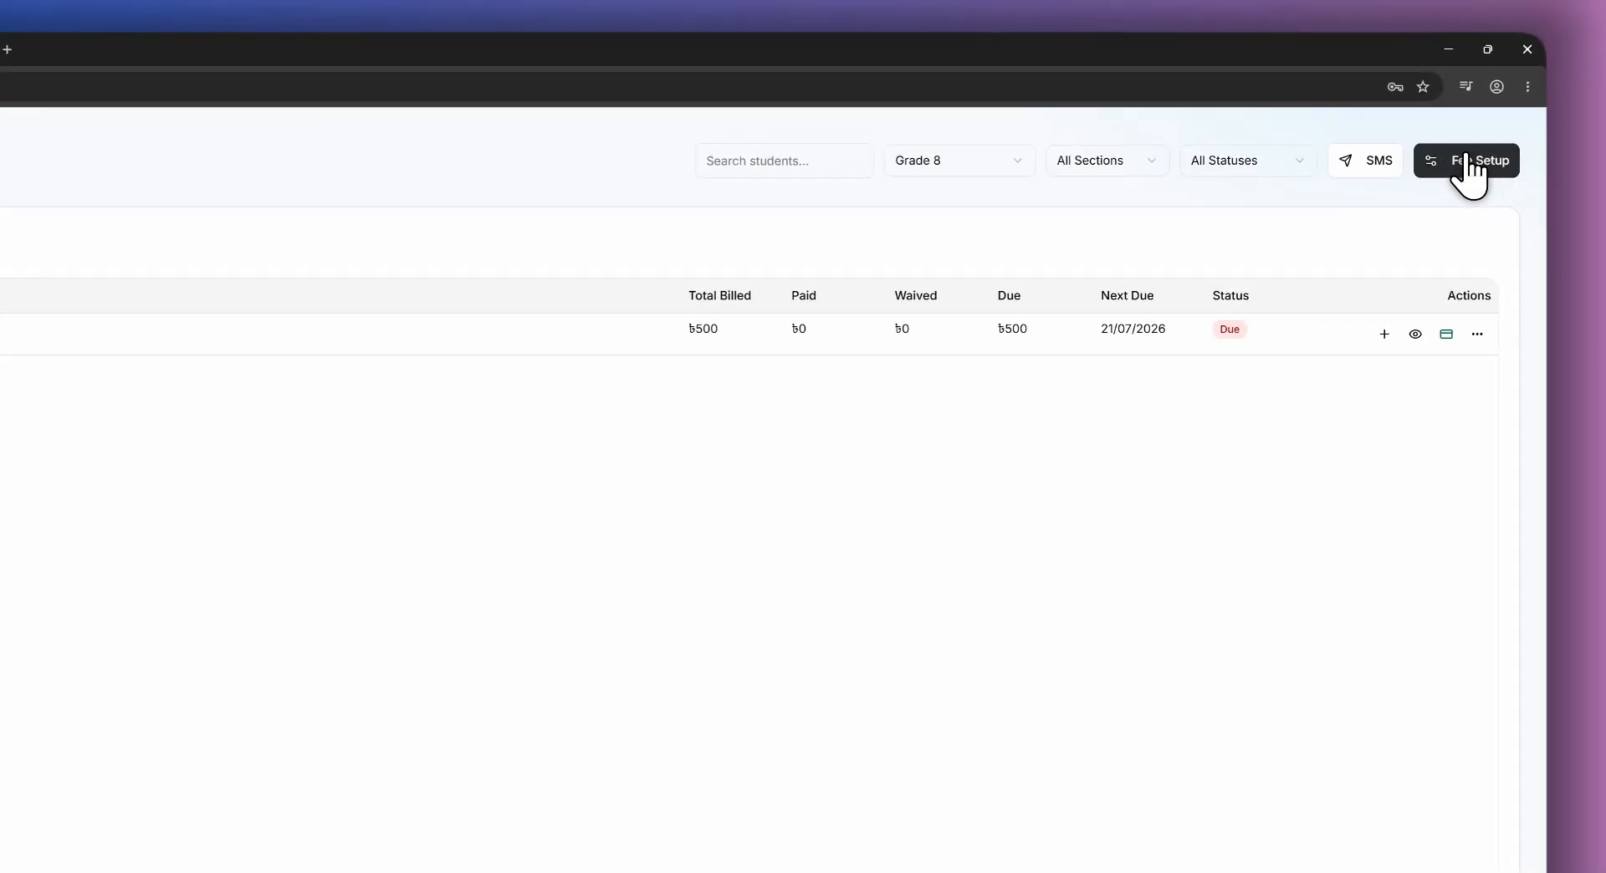
Open the fee setup and start a new fee plan named Tuition Fee.
click(1467, 161)
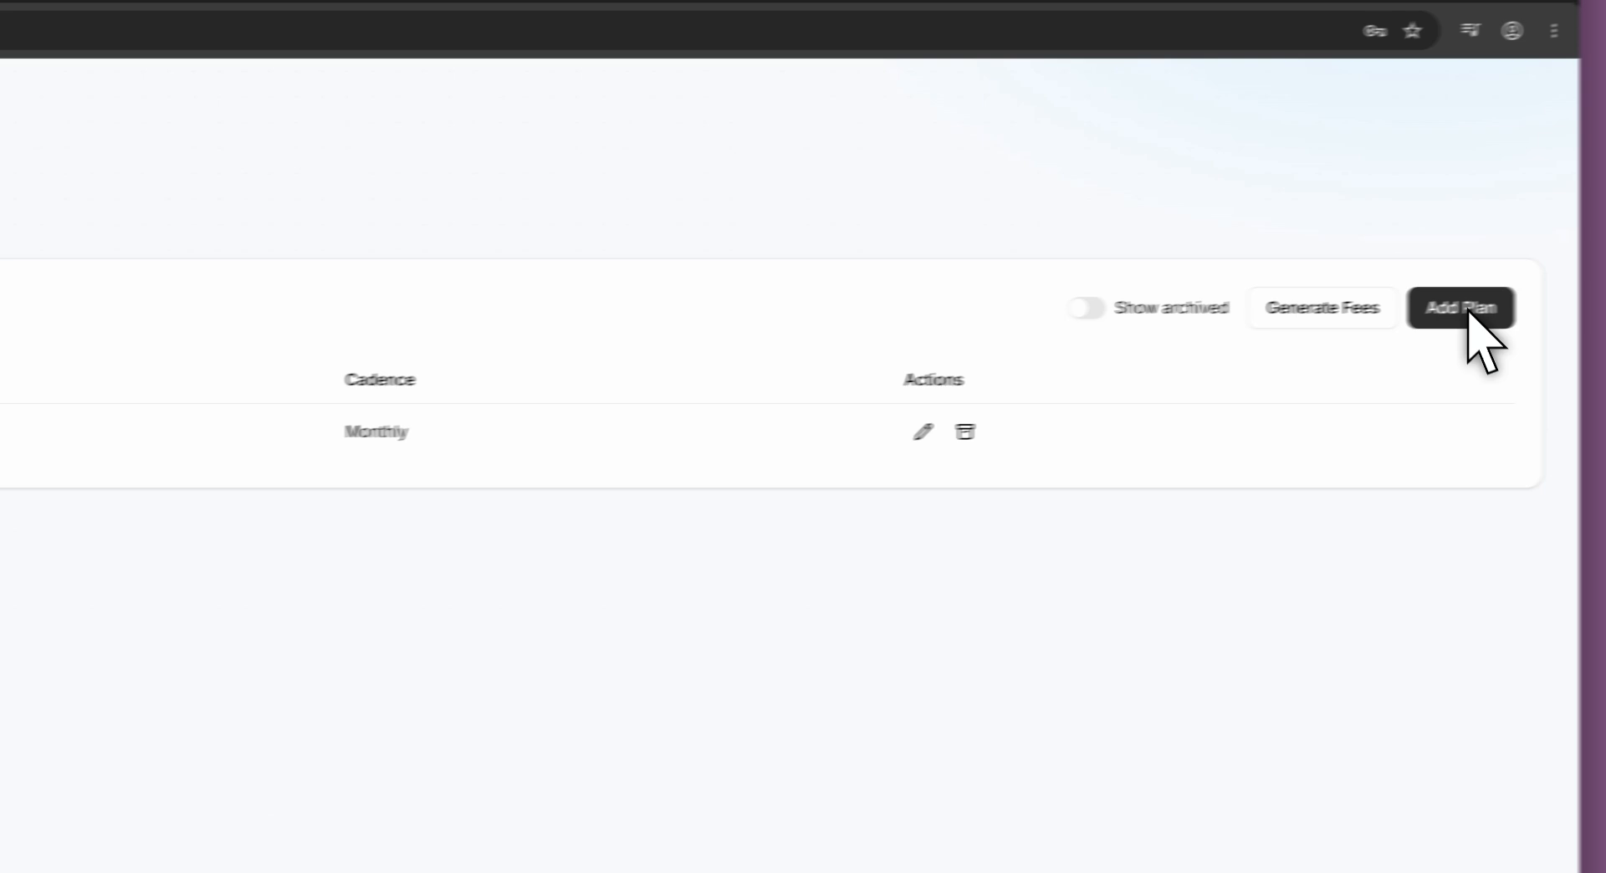
click(1469, 311)
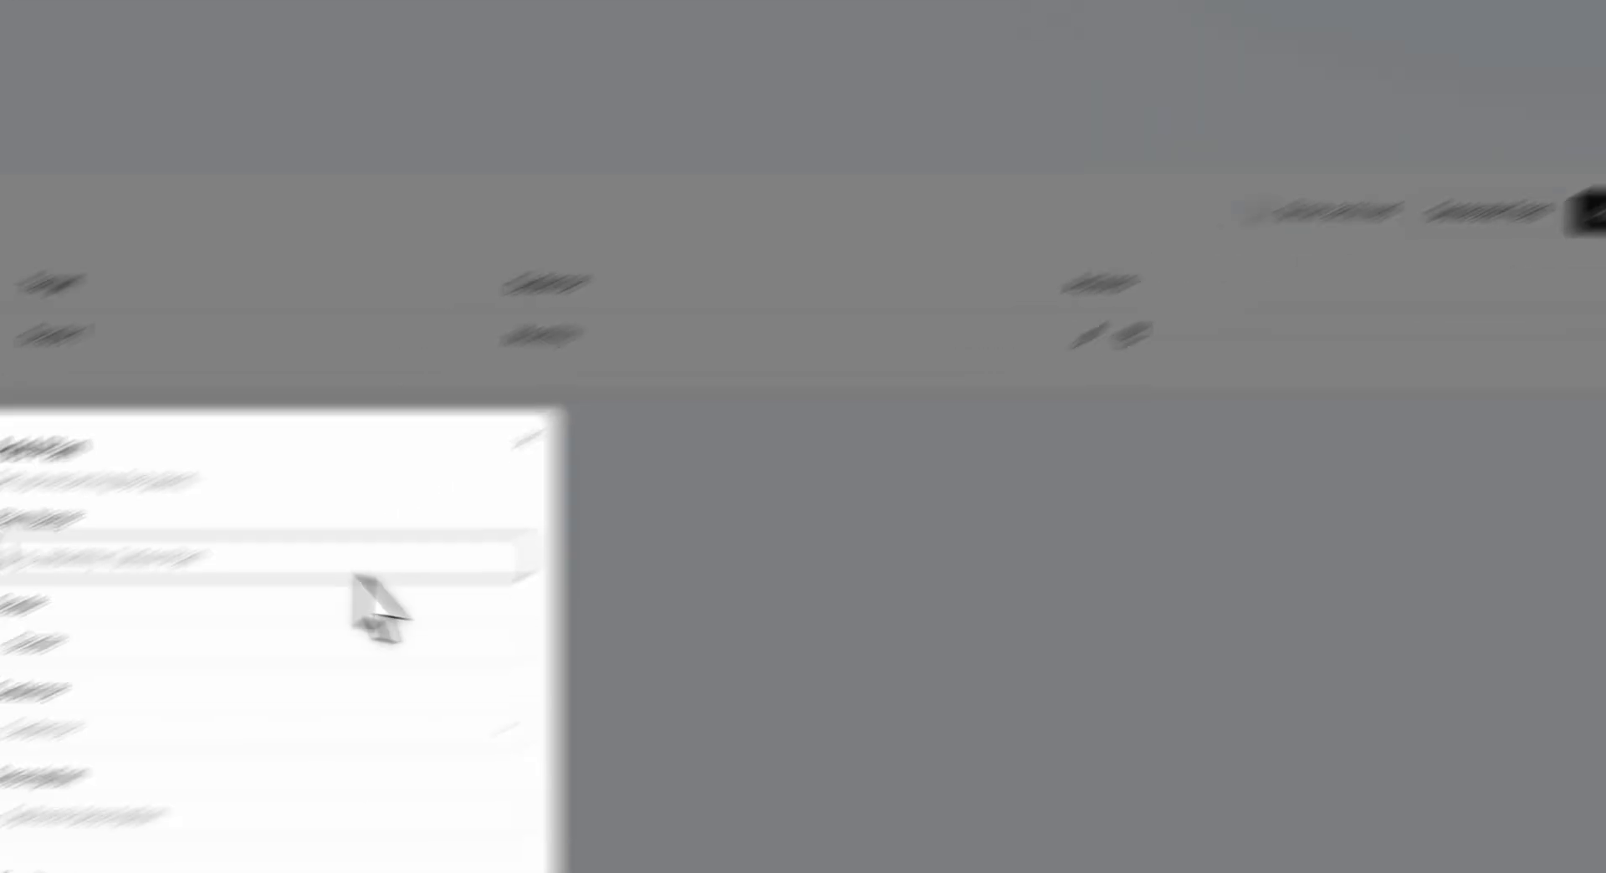
click(36, 658)
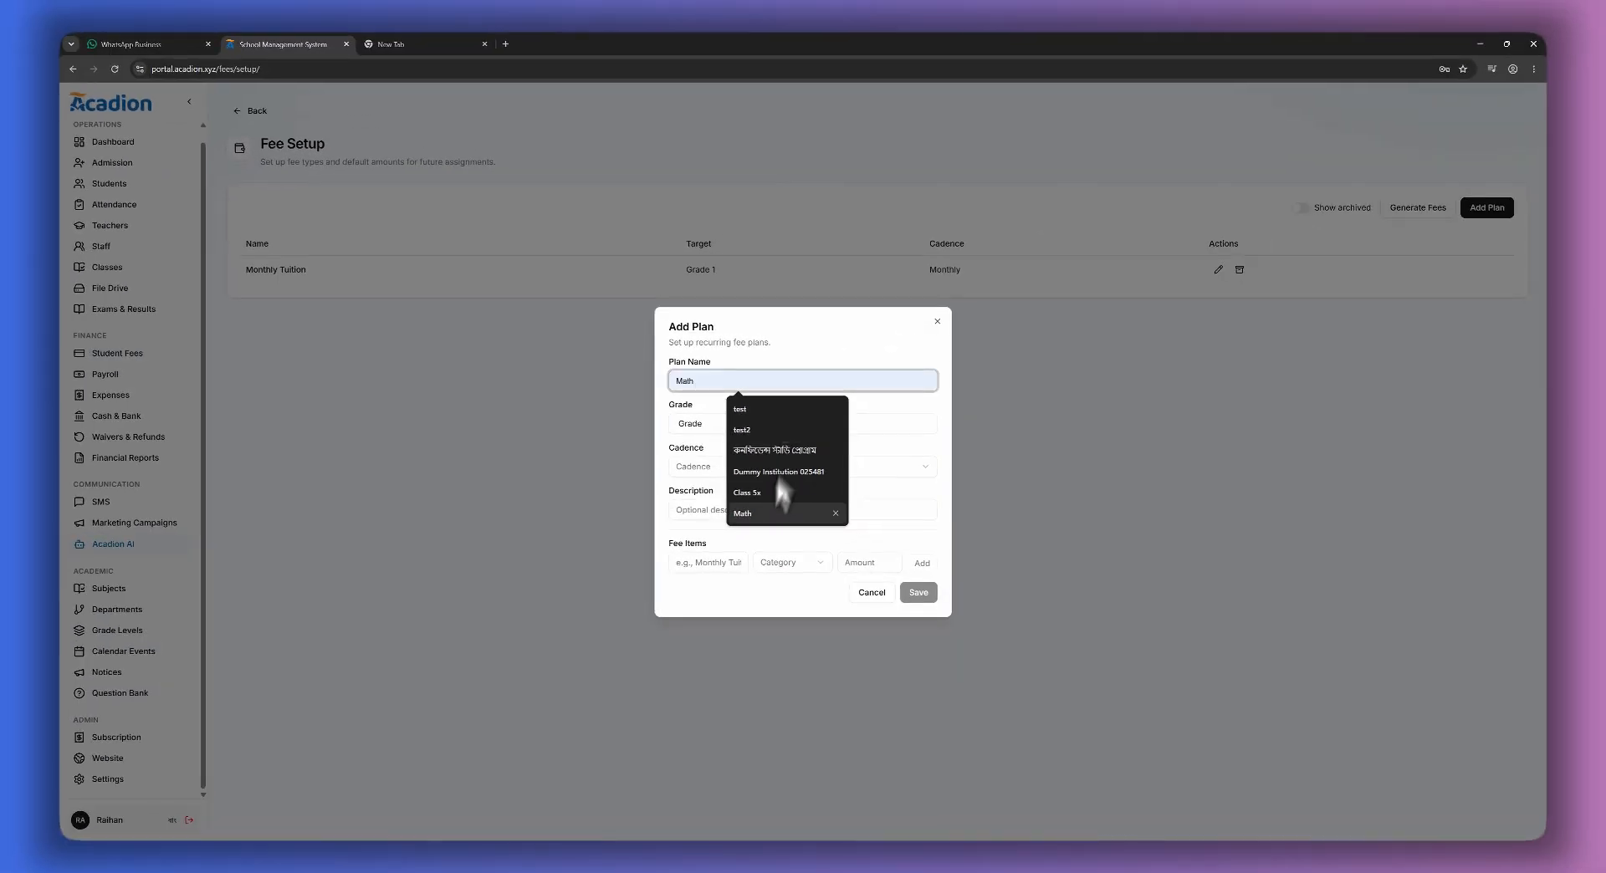
text(Fee)
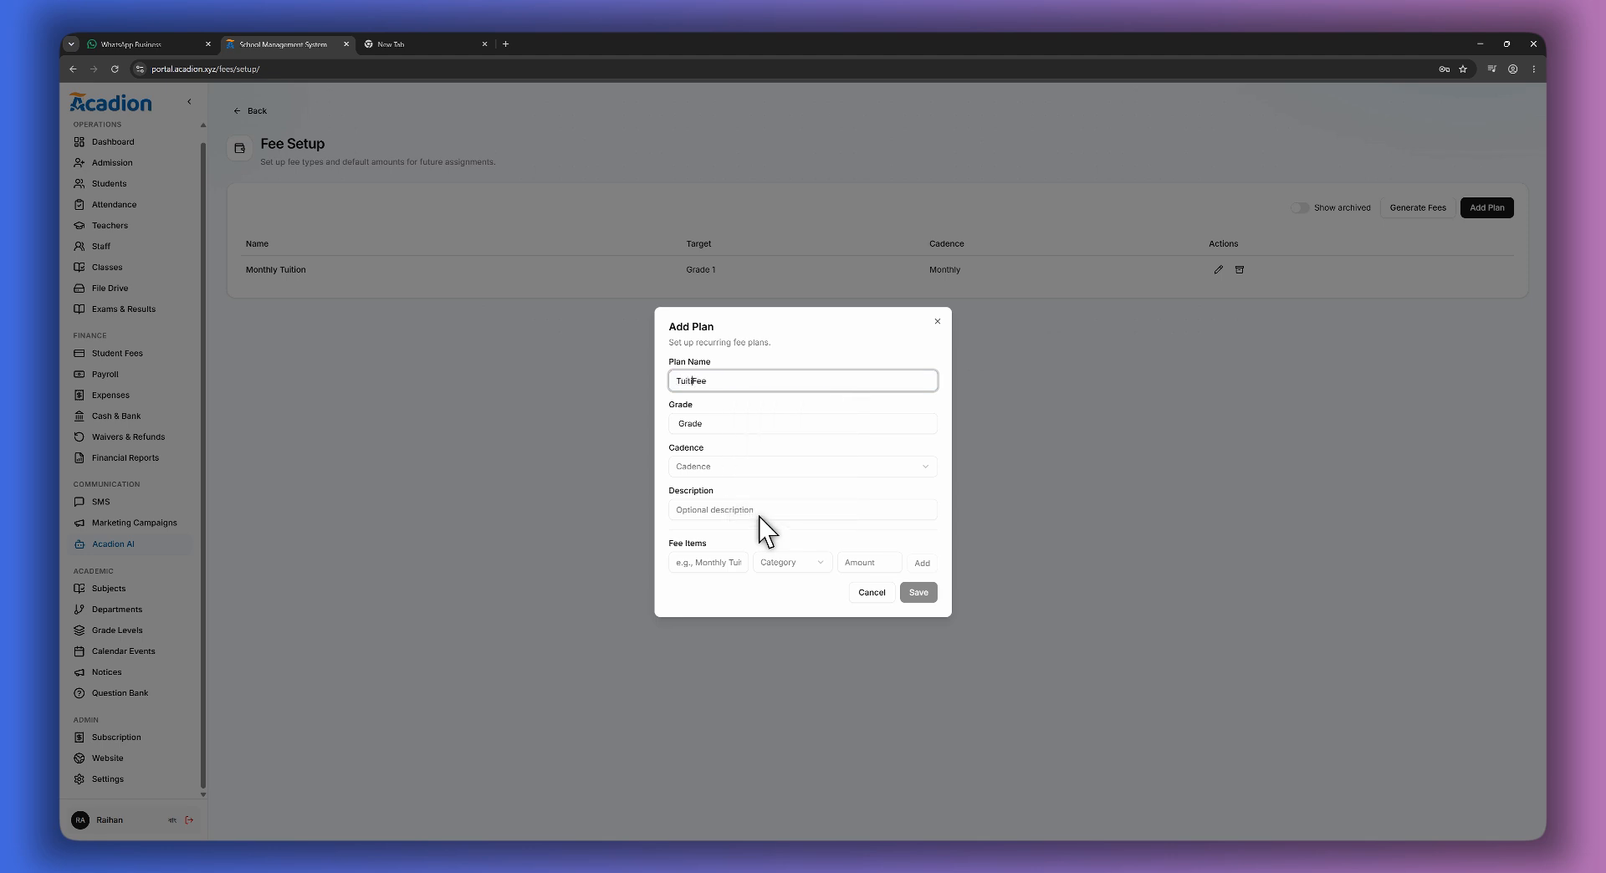
text(ion)
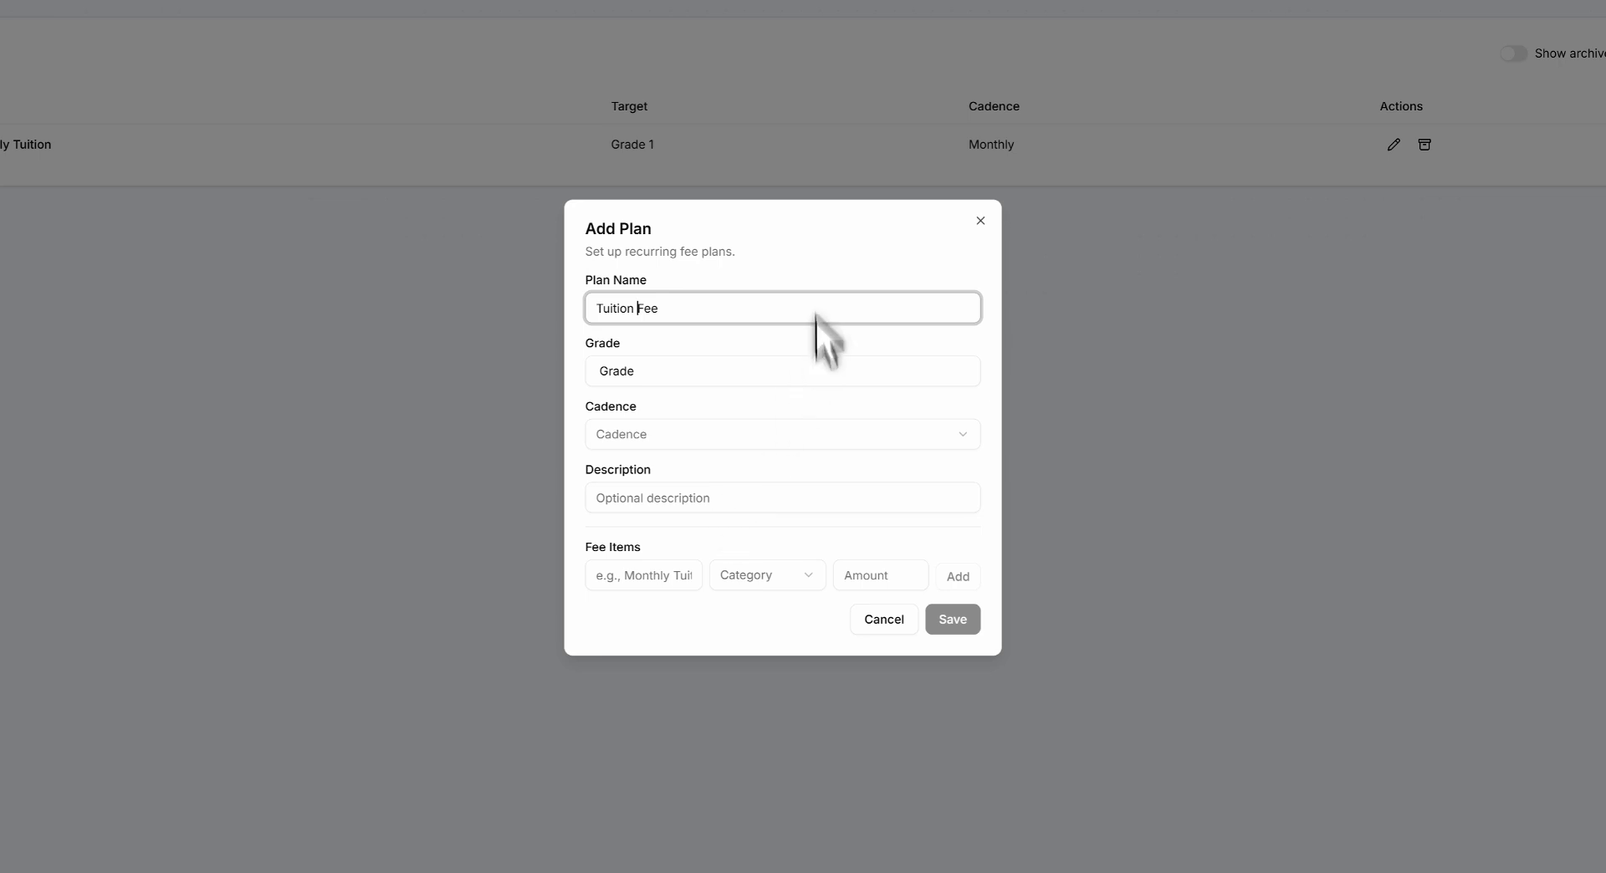
Set the new fee plan's grade to Grade 2 and its cadence to Monthly.
click(670, 371)
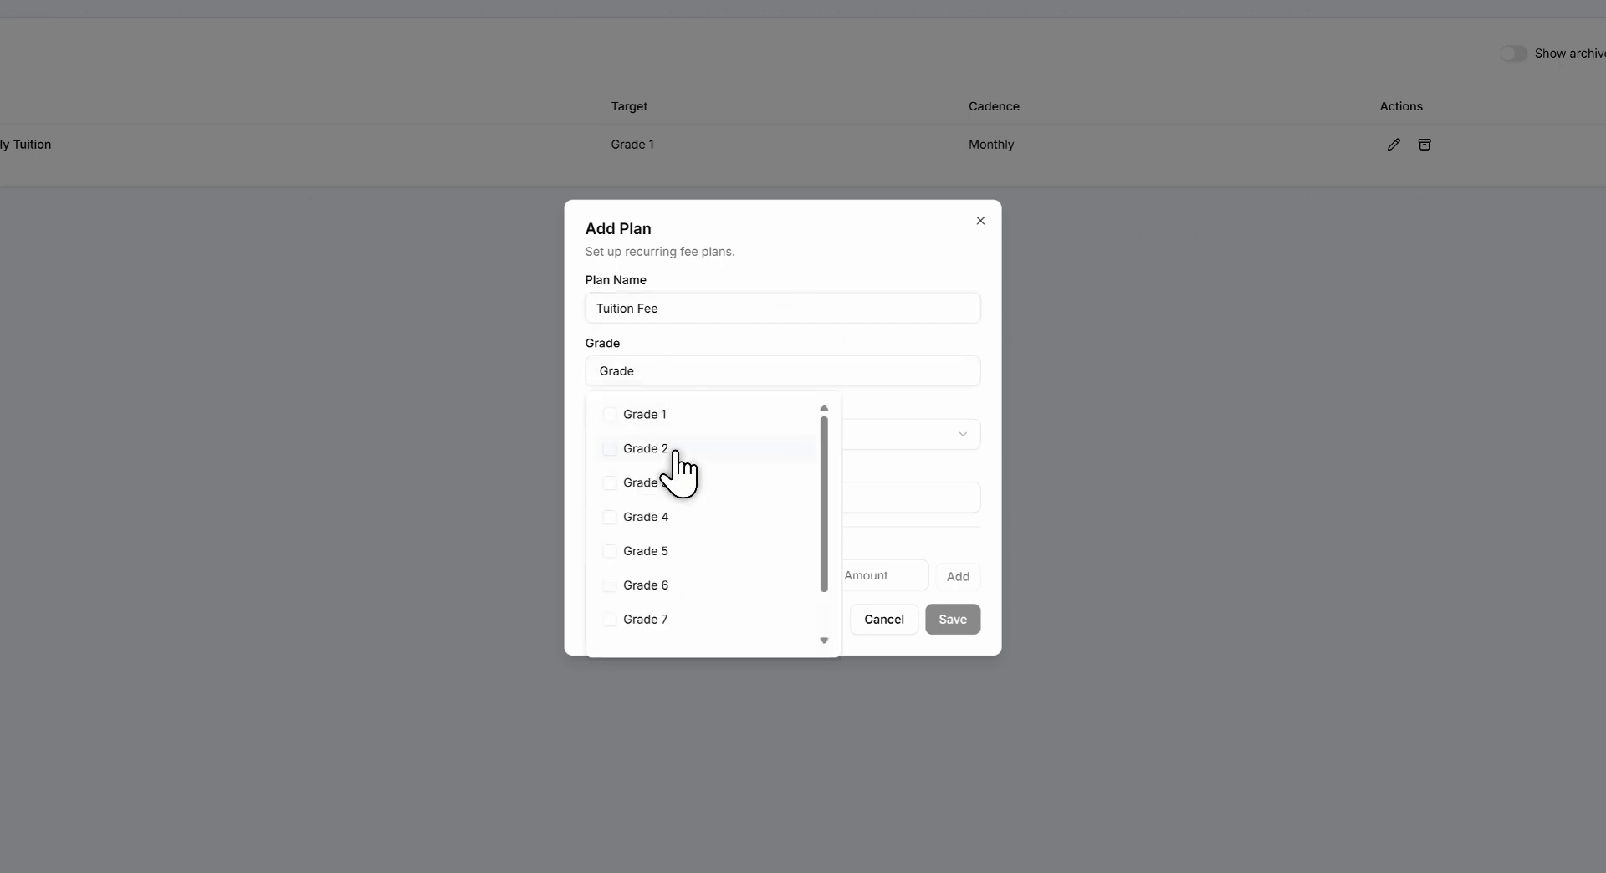
click(674, 453)
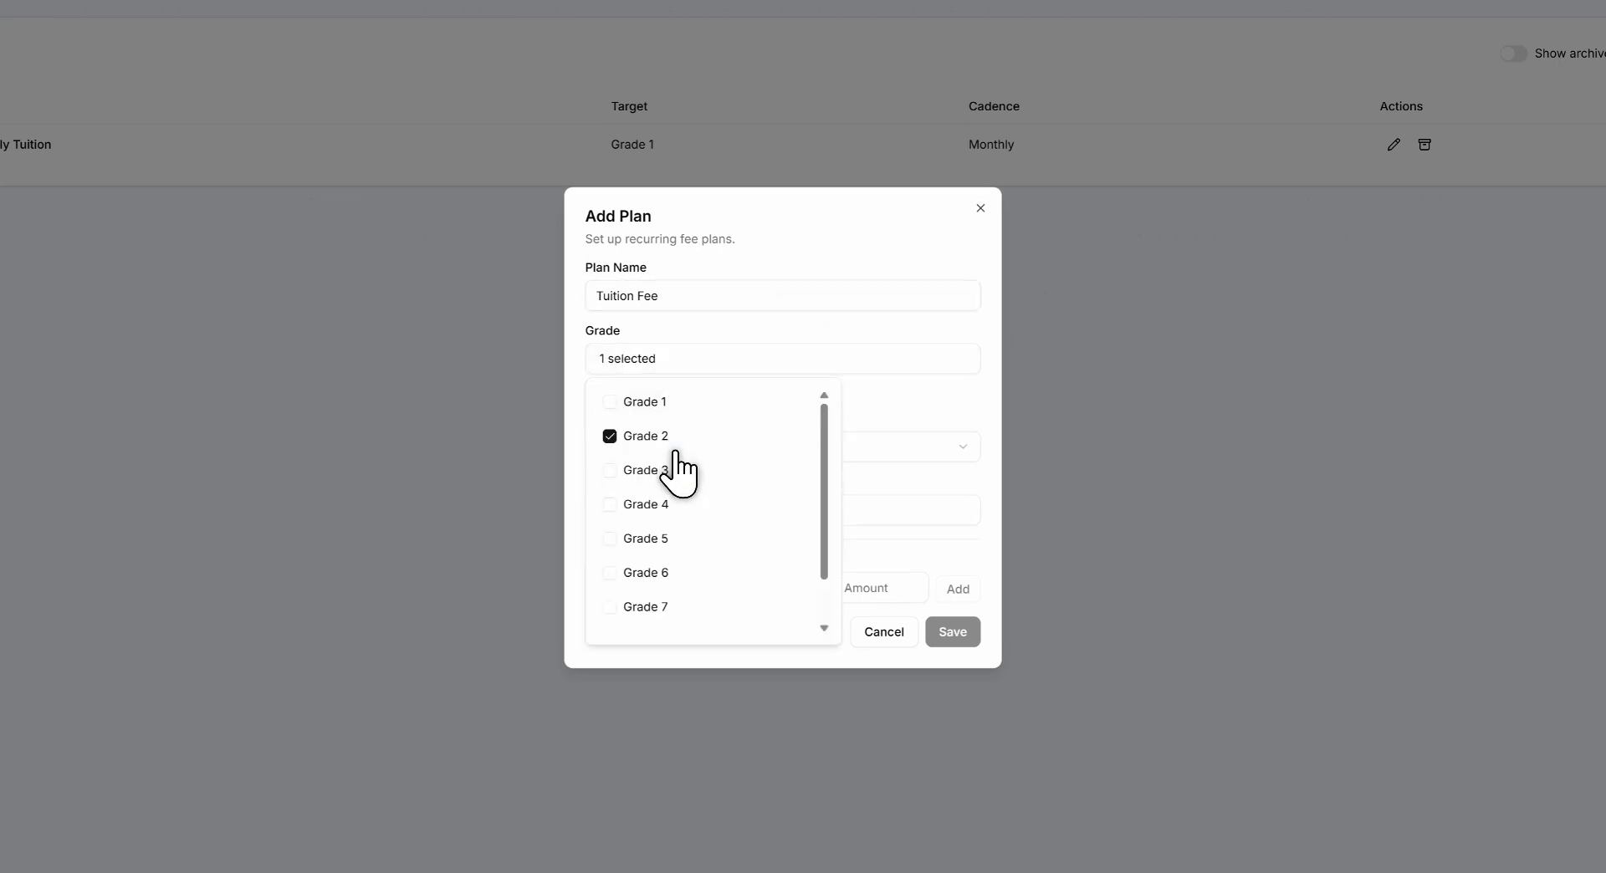
click(924, 403)
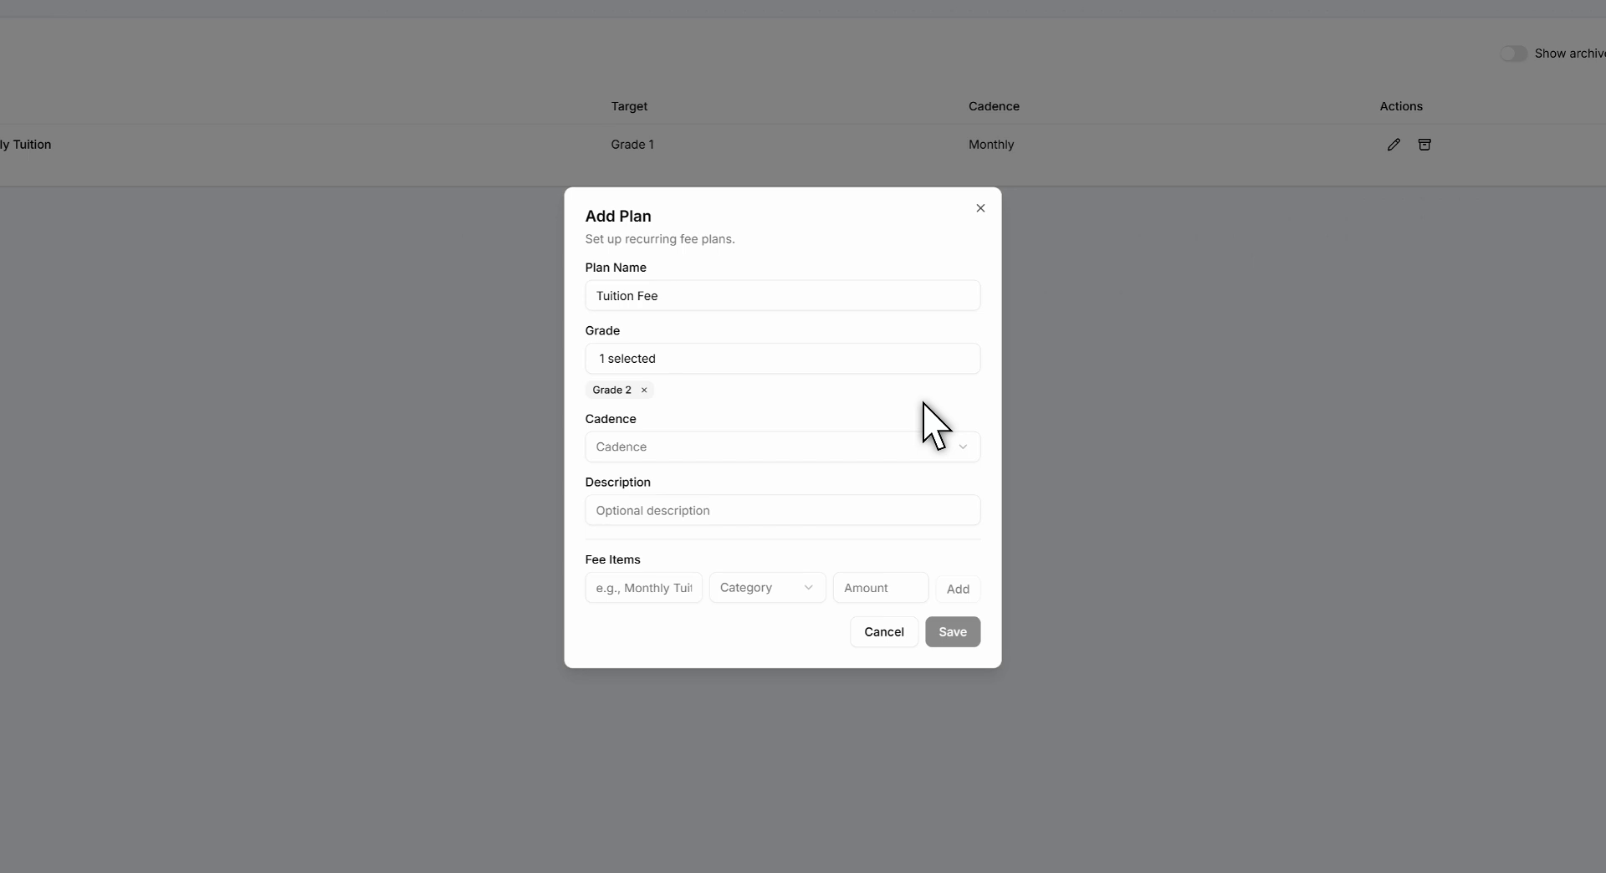
click(648, 447)
click(657, 485)
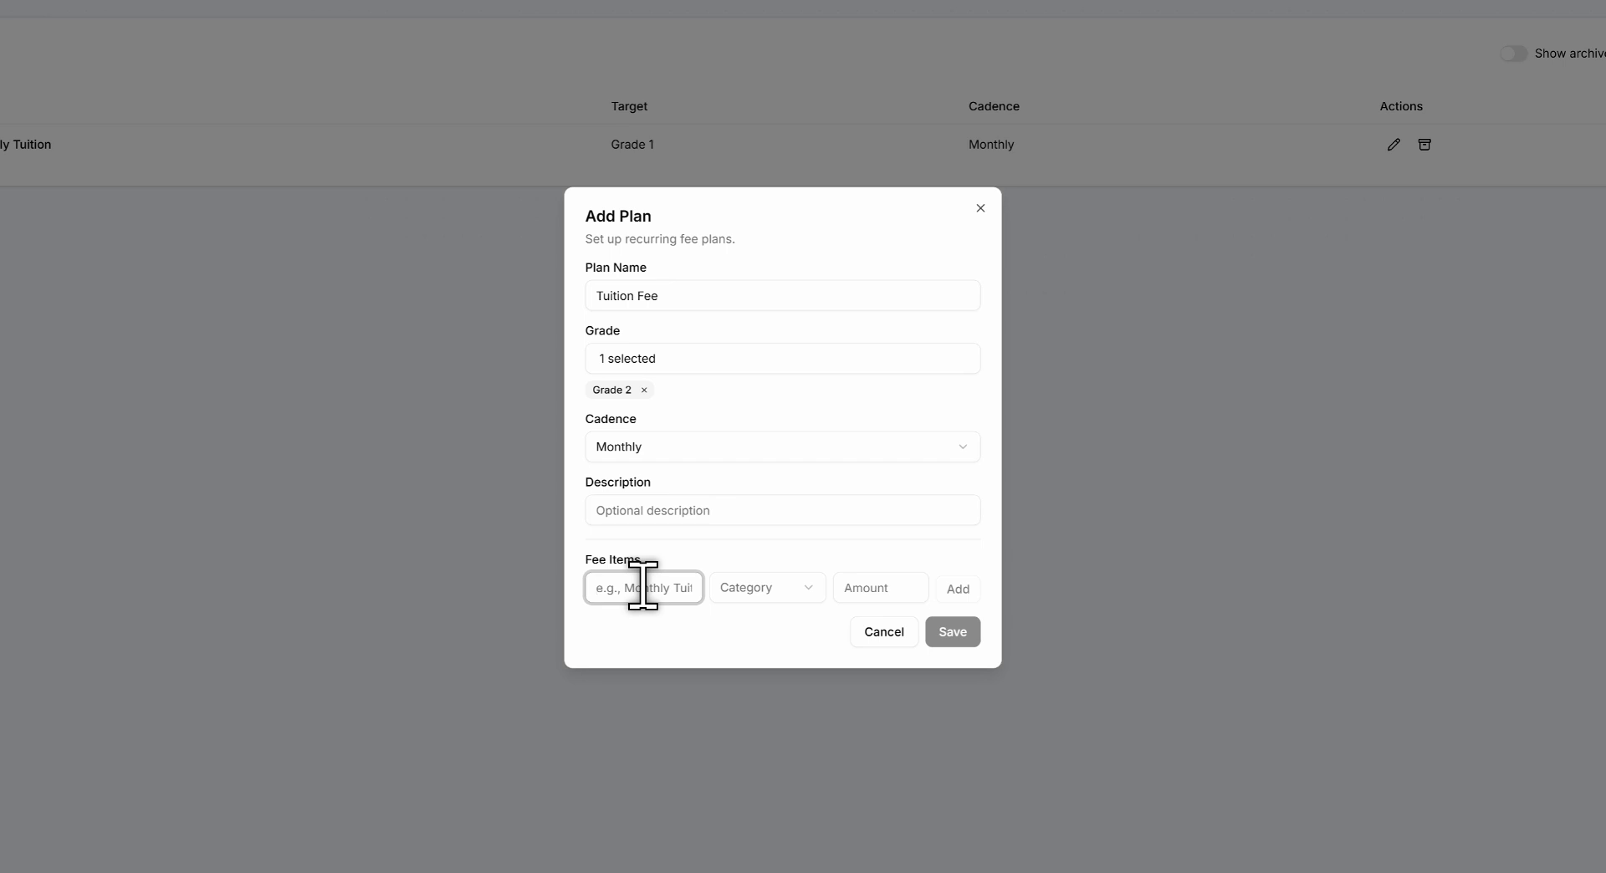
Add a fee item named Tuition with the Tuition category and an amount of 500 to the plan.
click(774, 587)
click(779, 623)
click(856, 588)
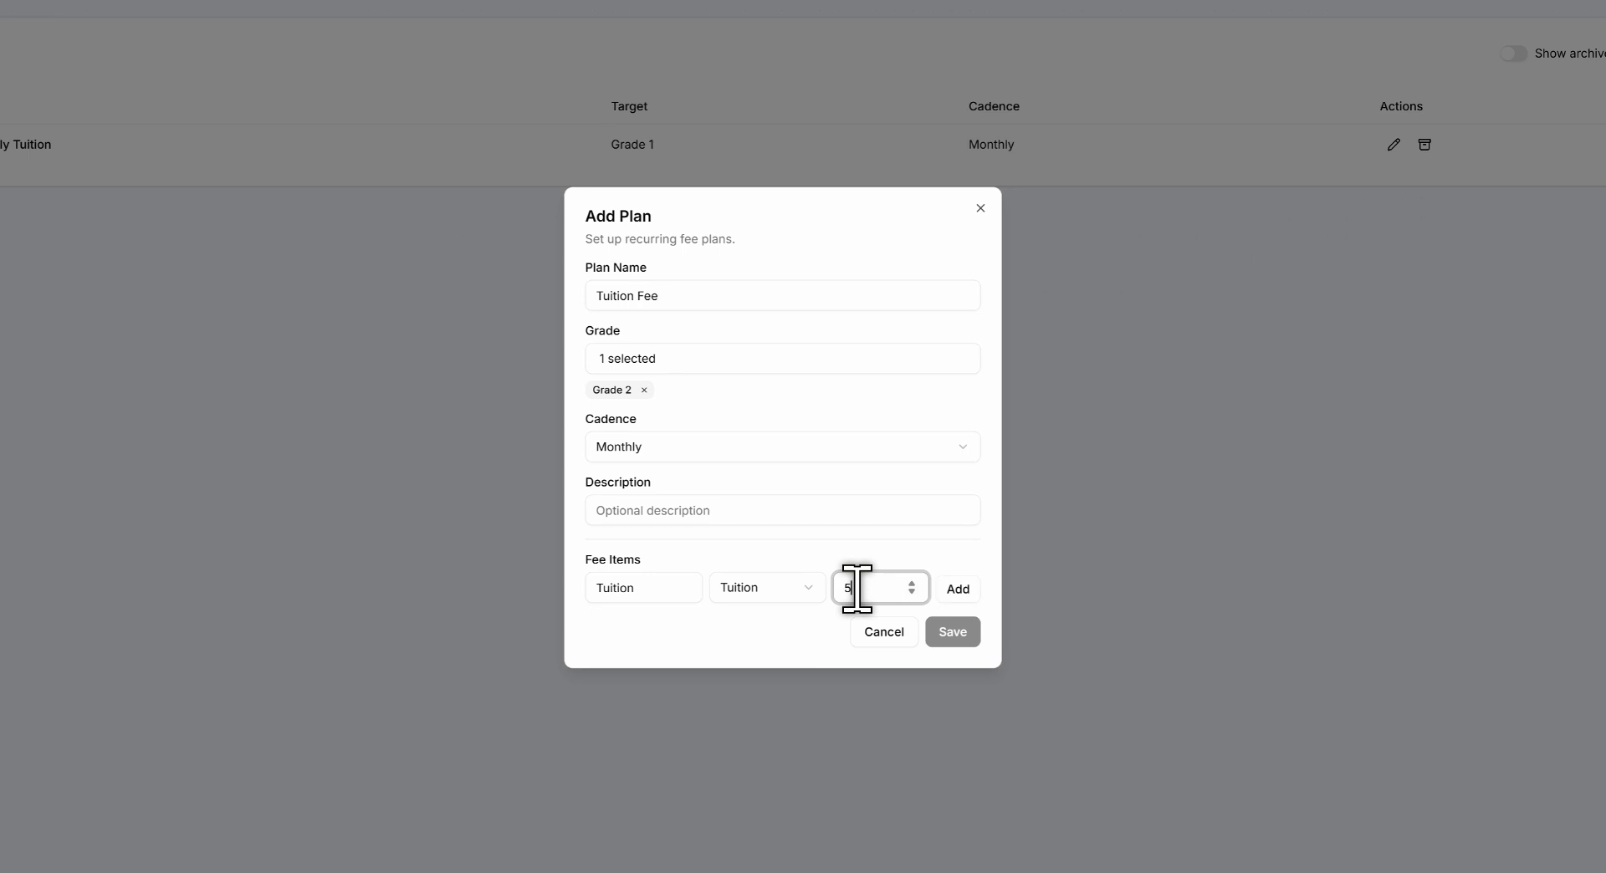
click(957, 589)
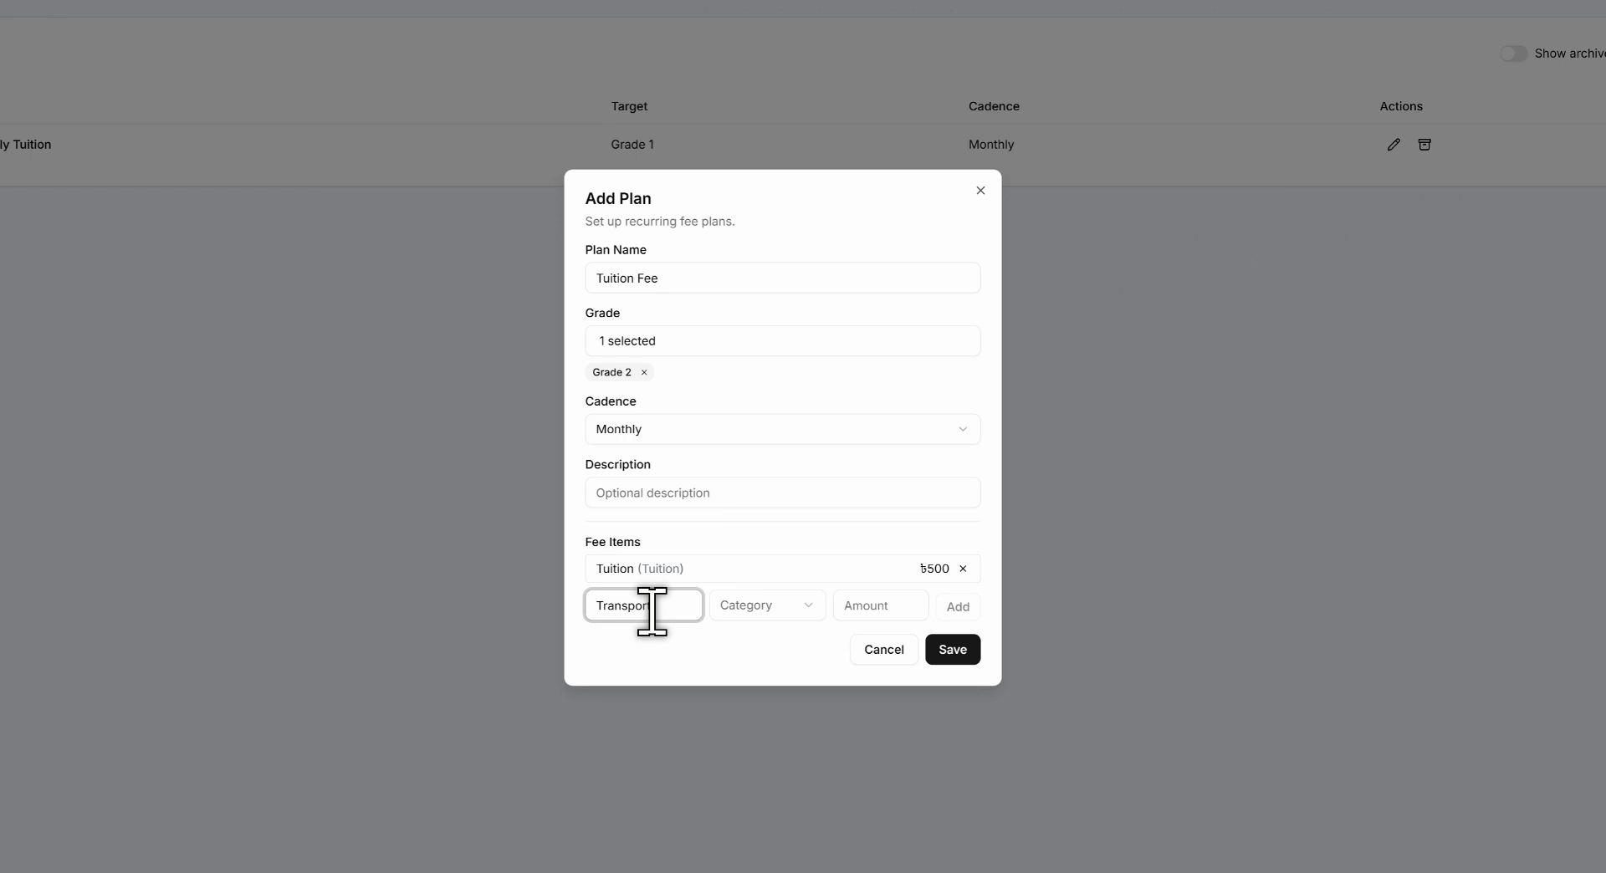
Add a Transport fee item with the Miscellaneous category and an amount of 500, and save the plan.
click(778, 595)
click(767, 724)
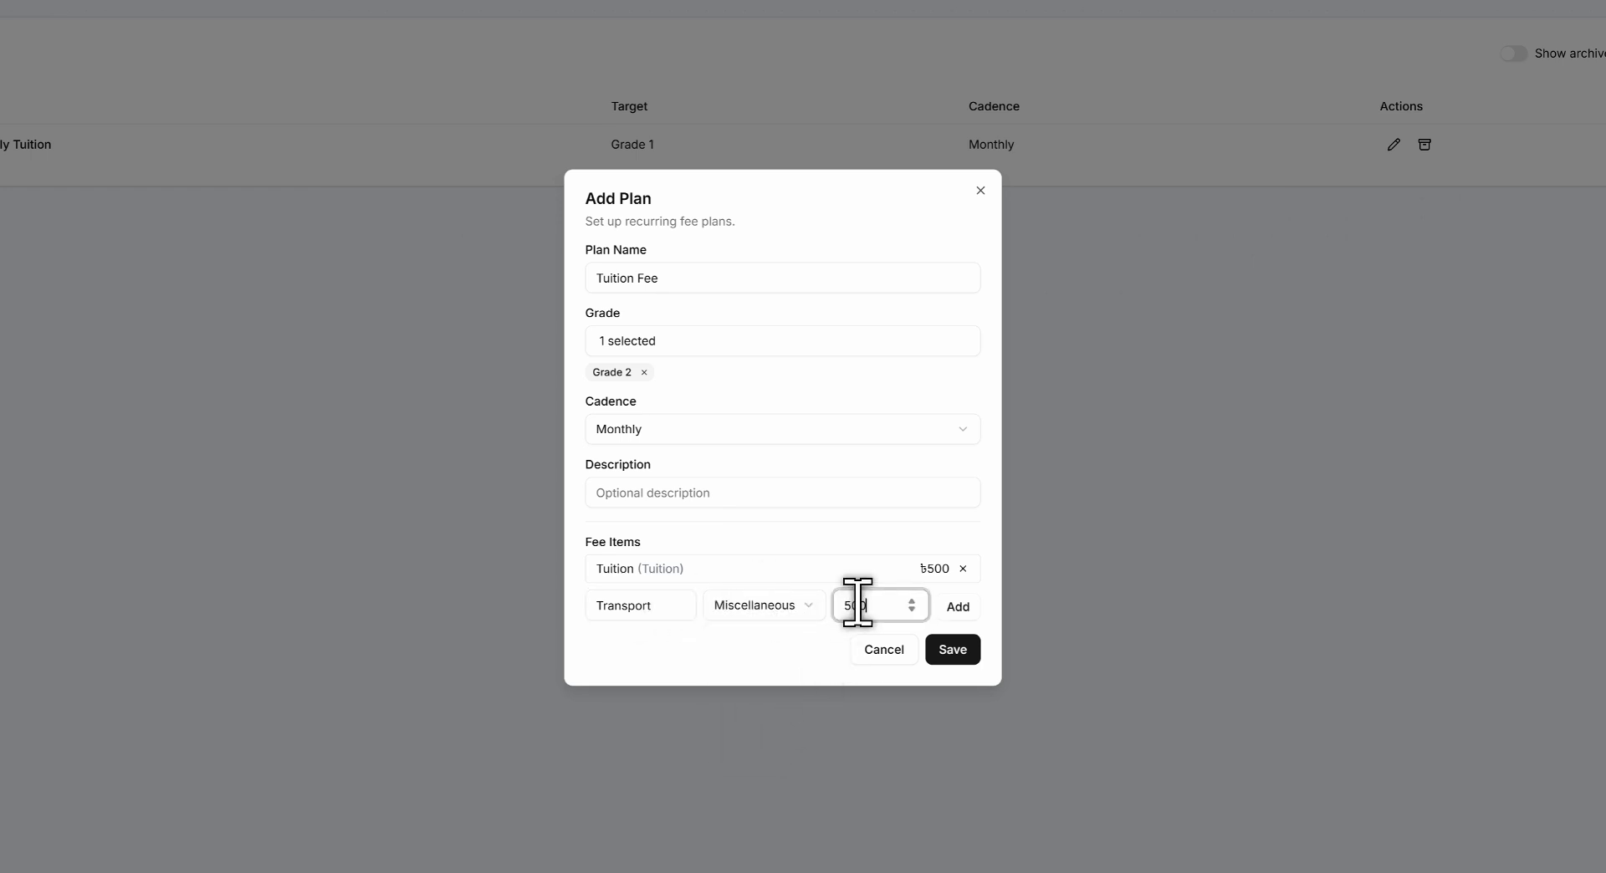
click(953, 606)
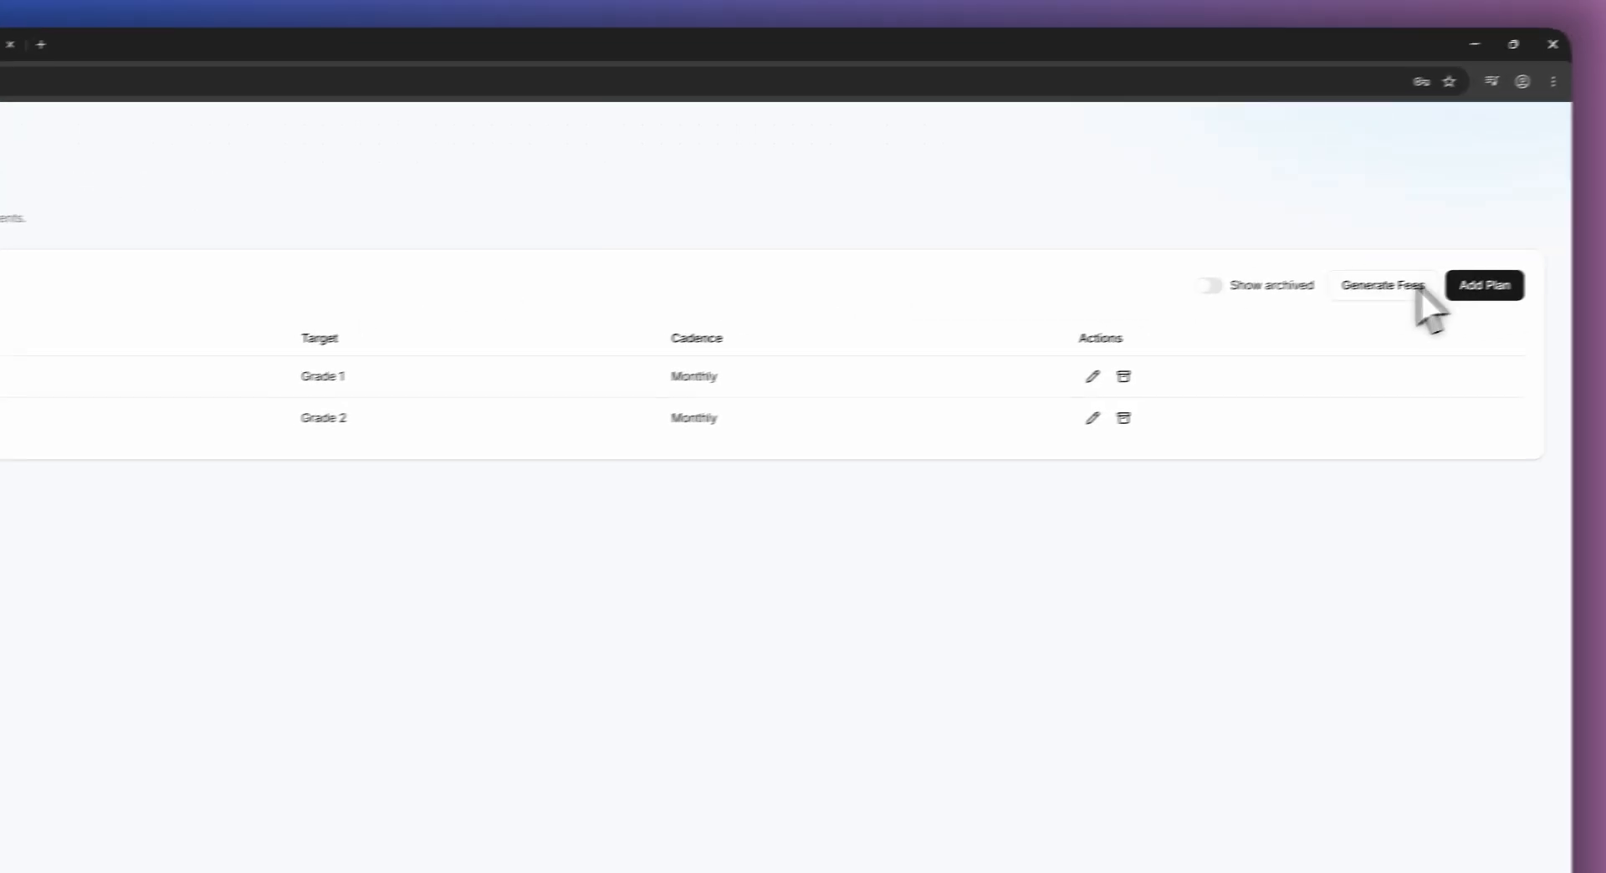
Check the Tuition Fee plan's name, target grade and cadence in the fee plan list.
click(1418, 182)
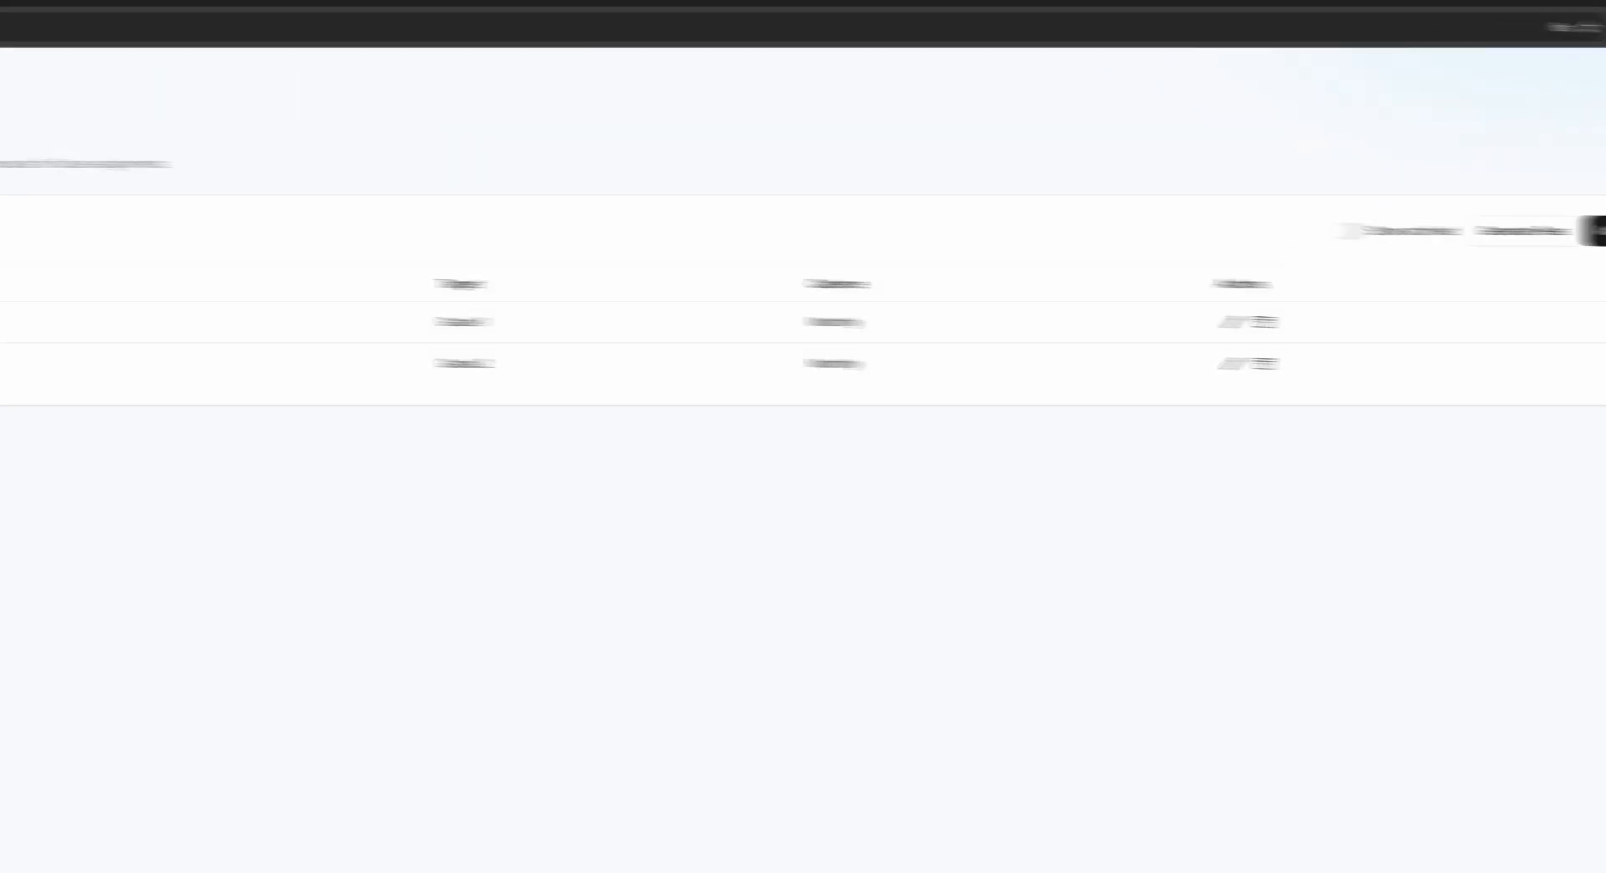
drag(37, 246, 217, 256)
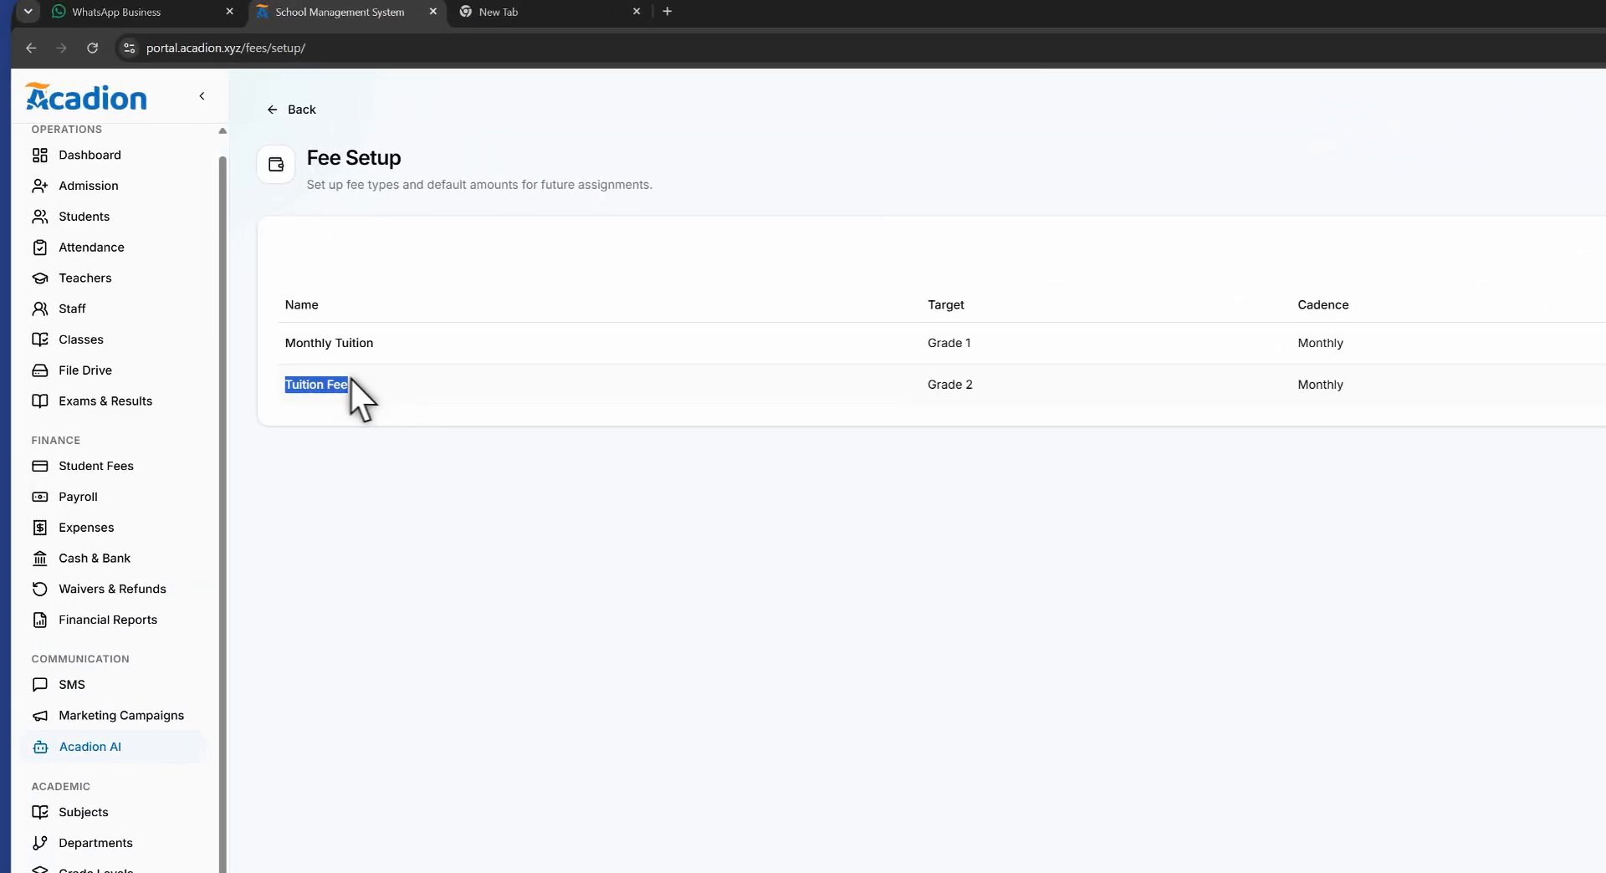
click(351, 379)
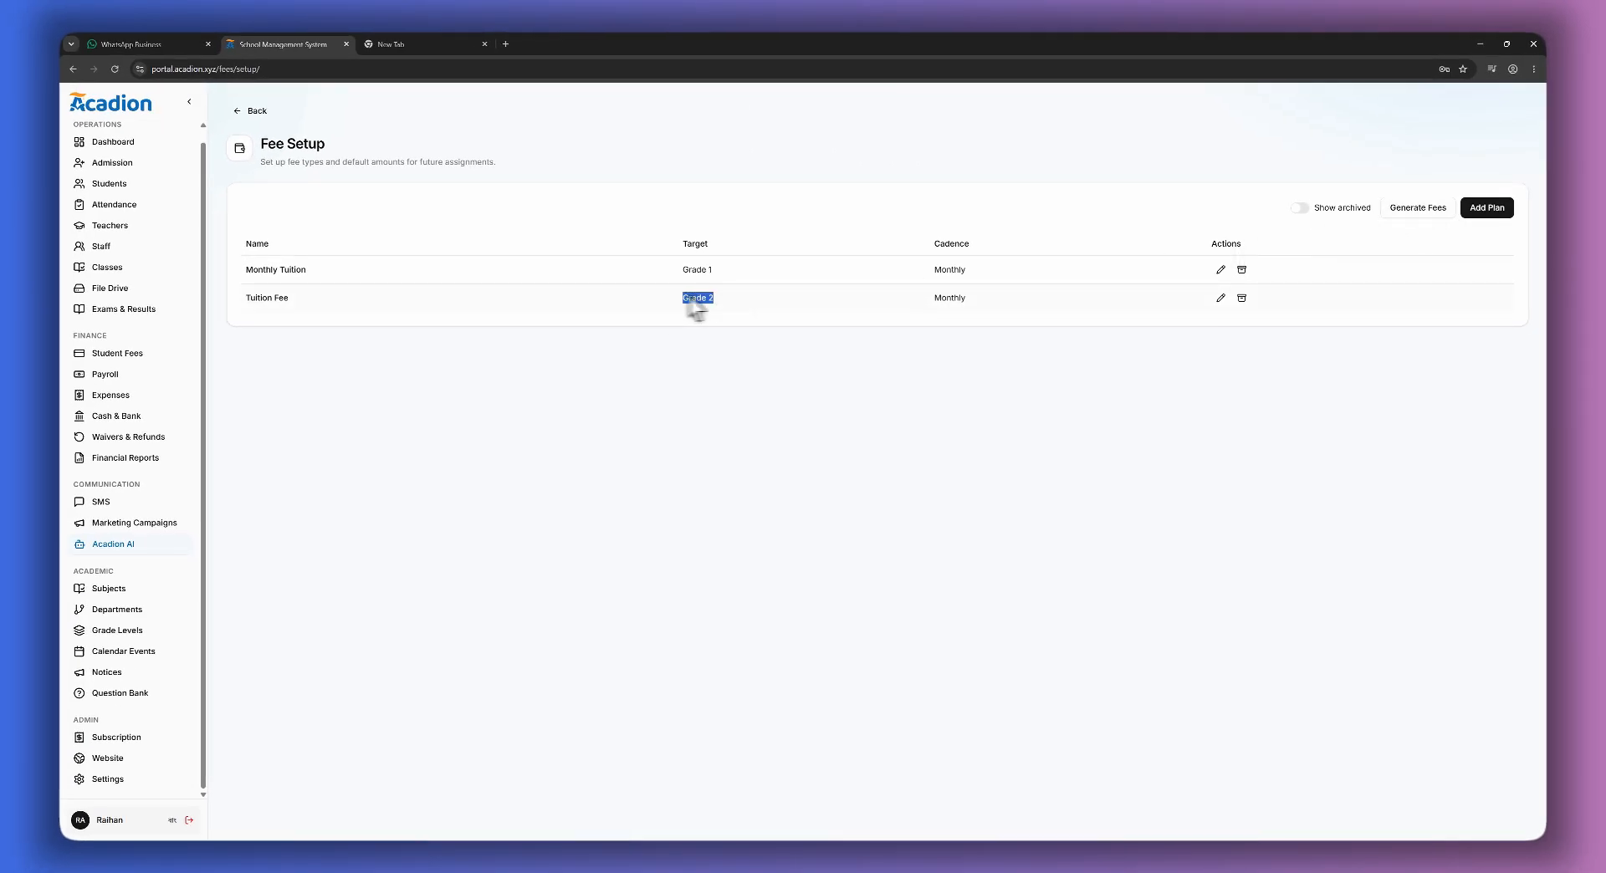
drag(967, 298, 930, 301)
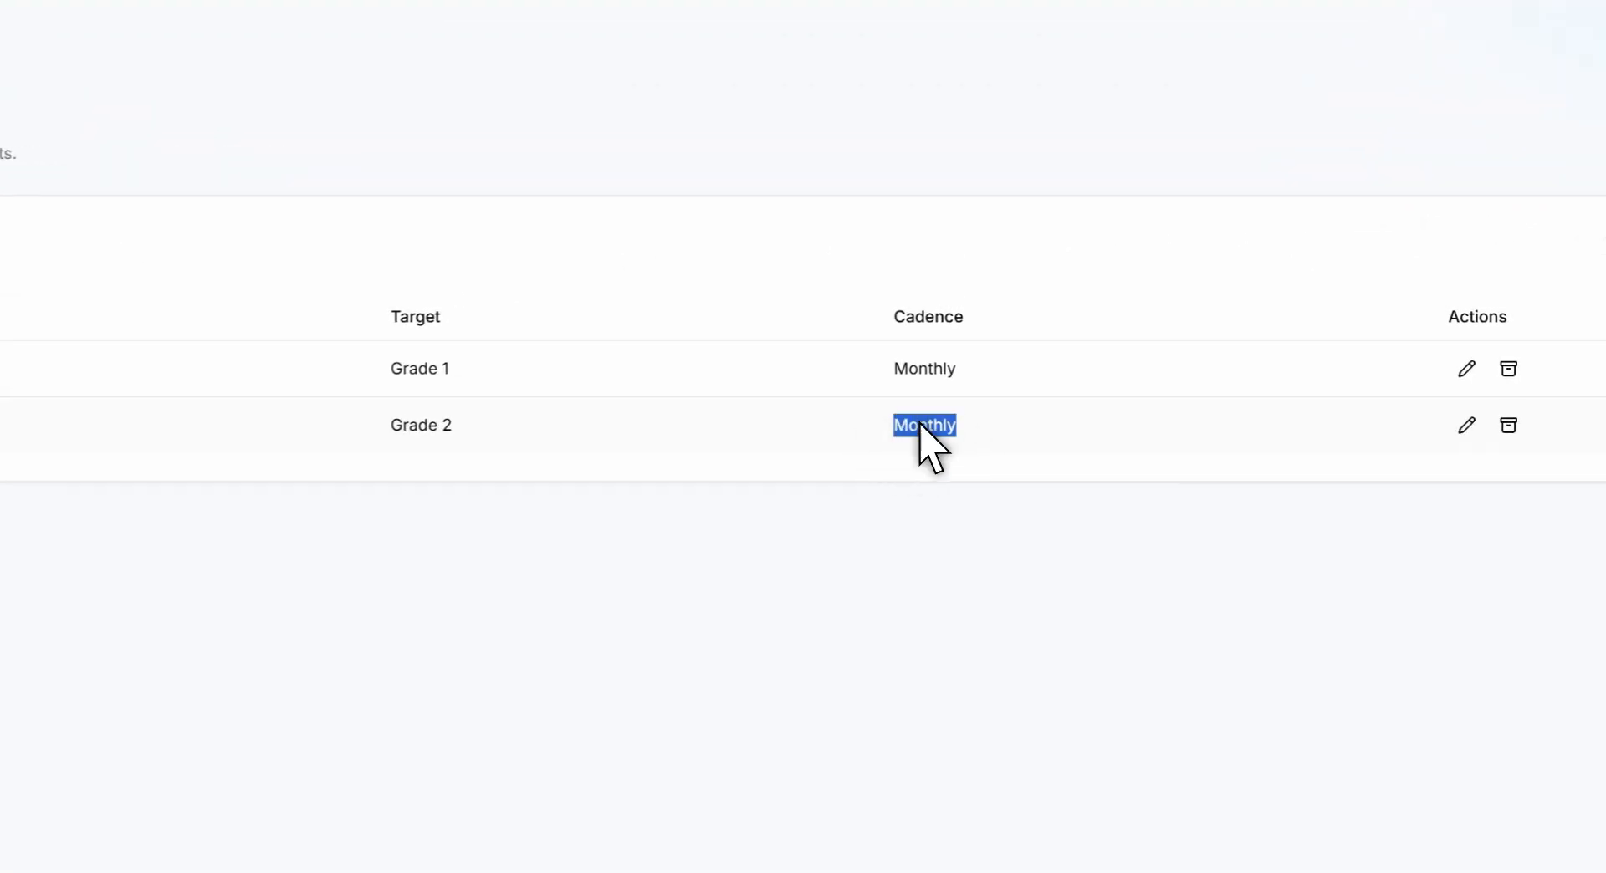
click(947, 299)
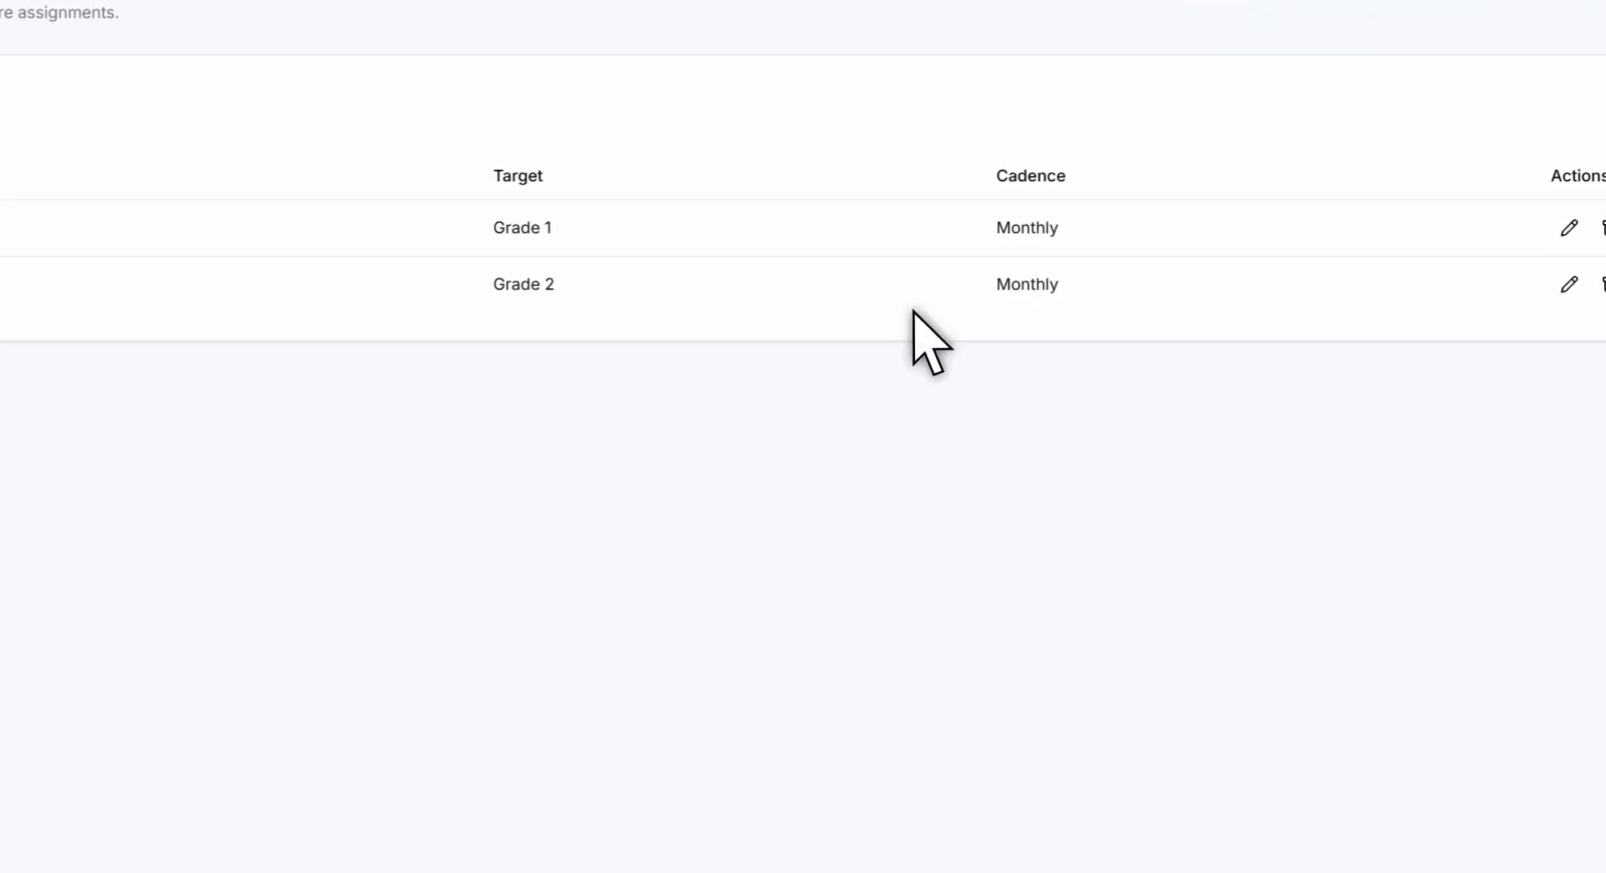
scroll(260, 460, up, 3)
Open the grading policies of the exams and results section and check the Default Grading Scale.
click(259, 460)
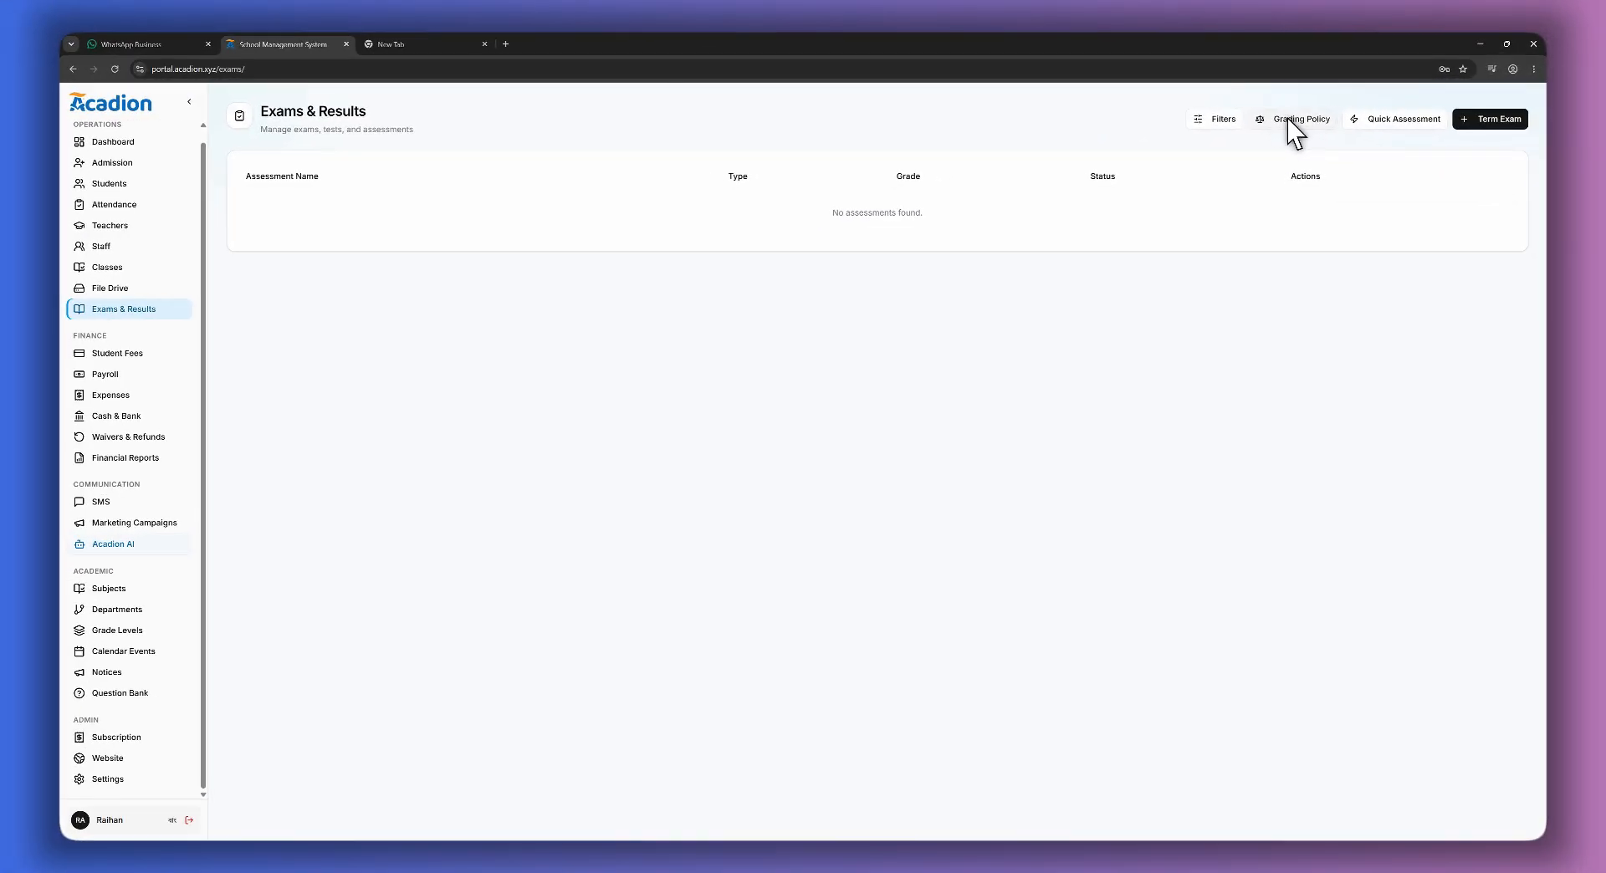
click(1288, 121)
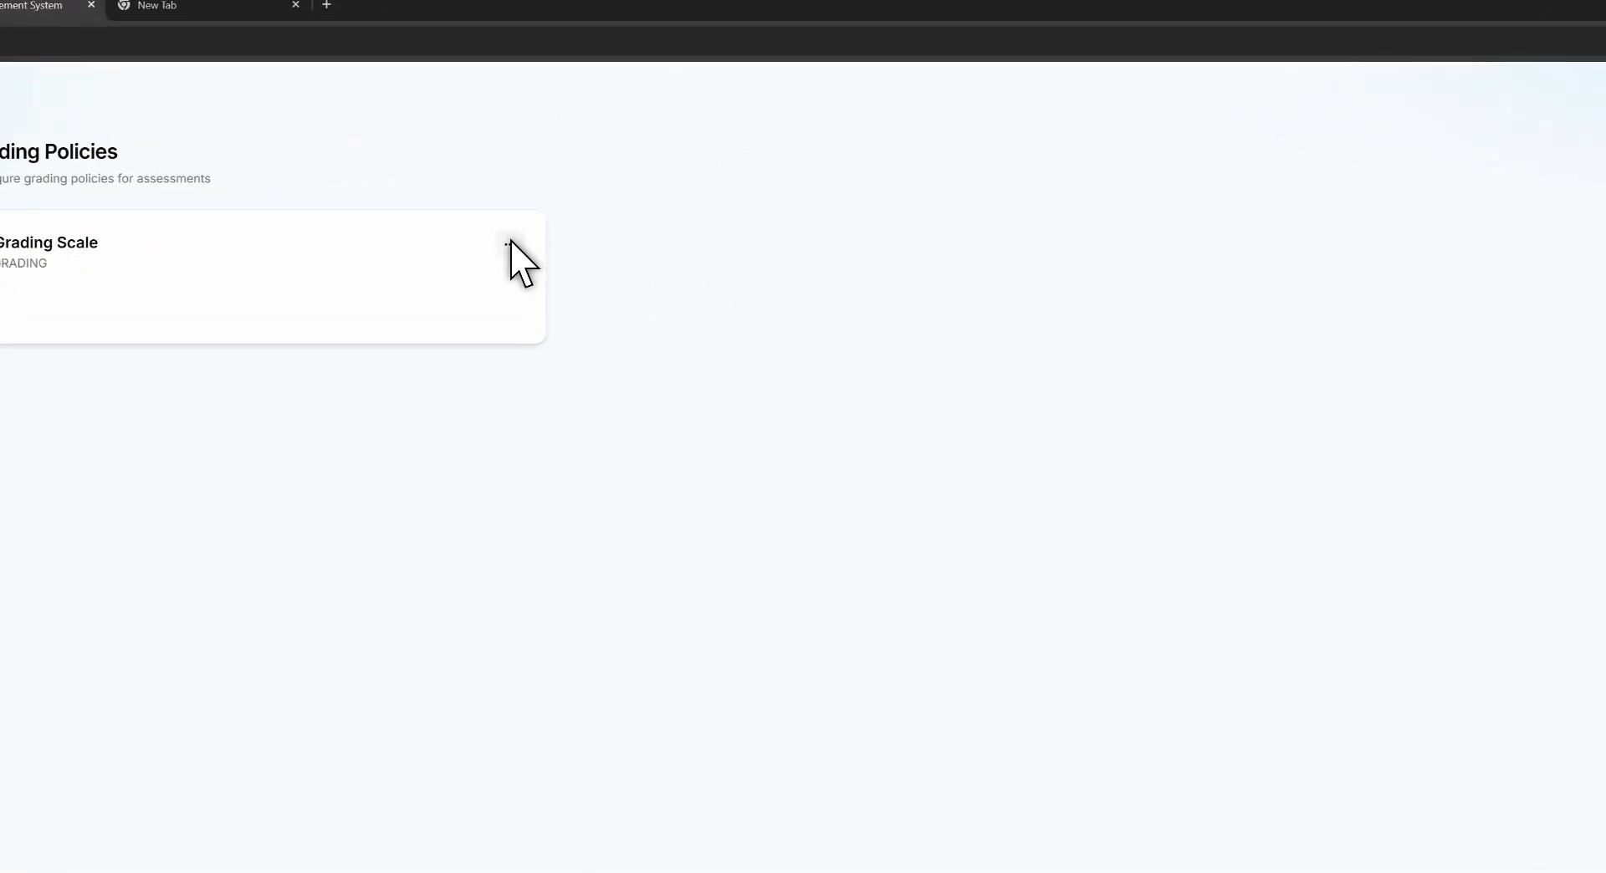
click(509, 245)
Compare the presets and create a grading policy from the NCTB preset, with the name NCTB and the code test3.
click(1432, 185)
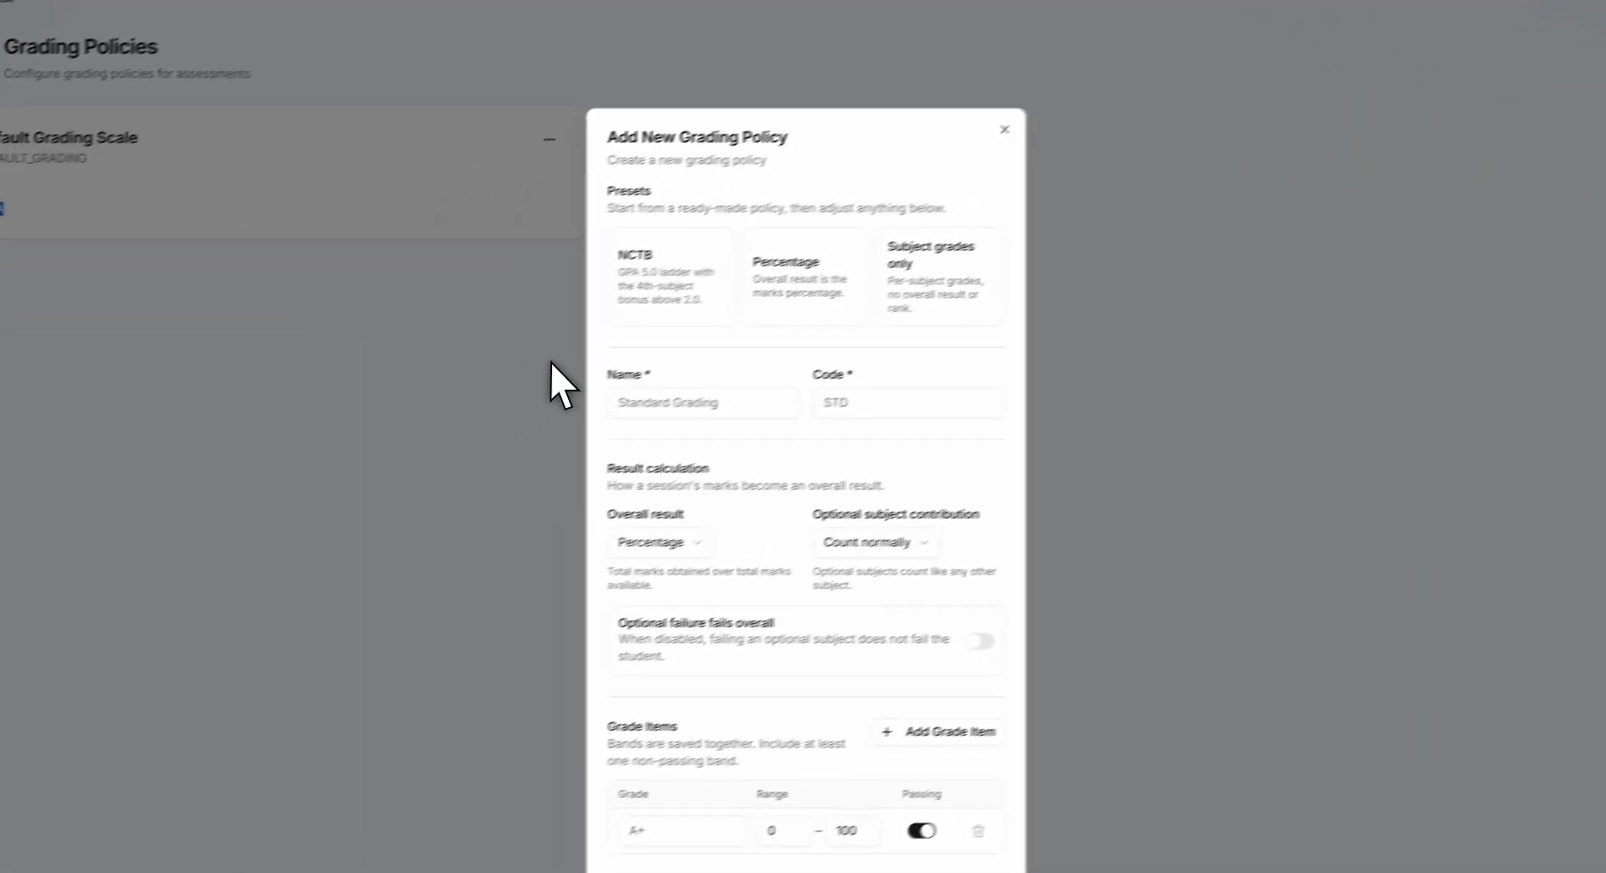
click(680, 280)
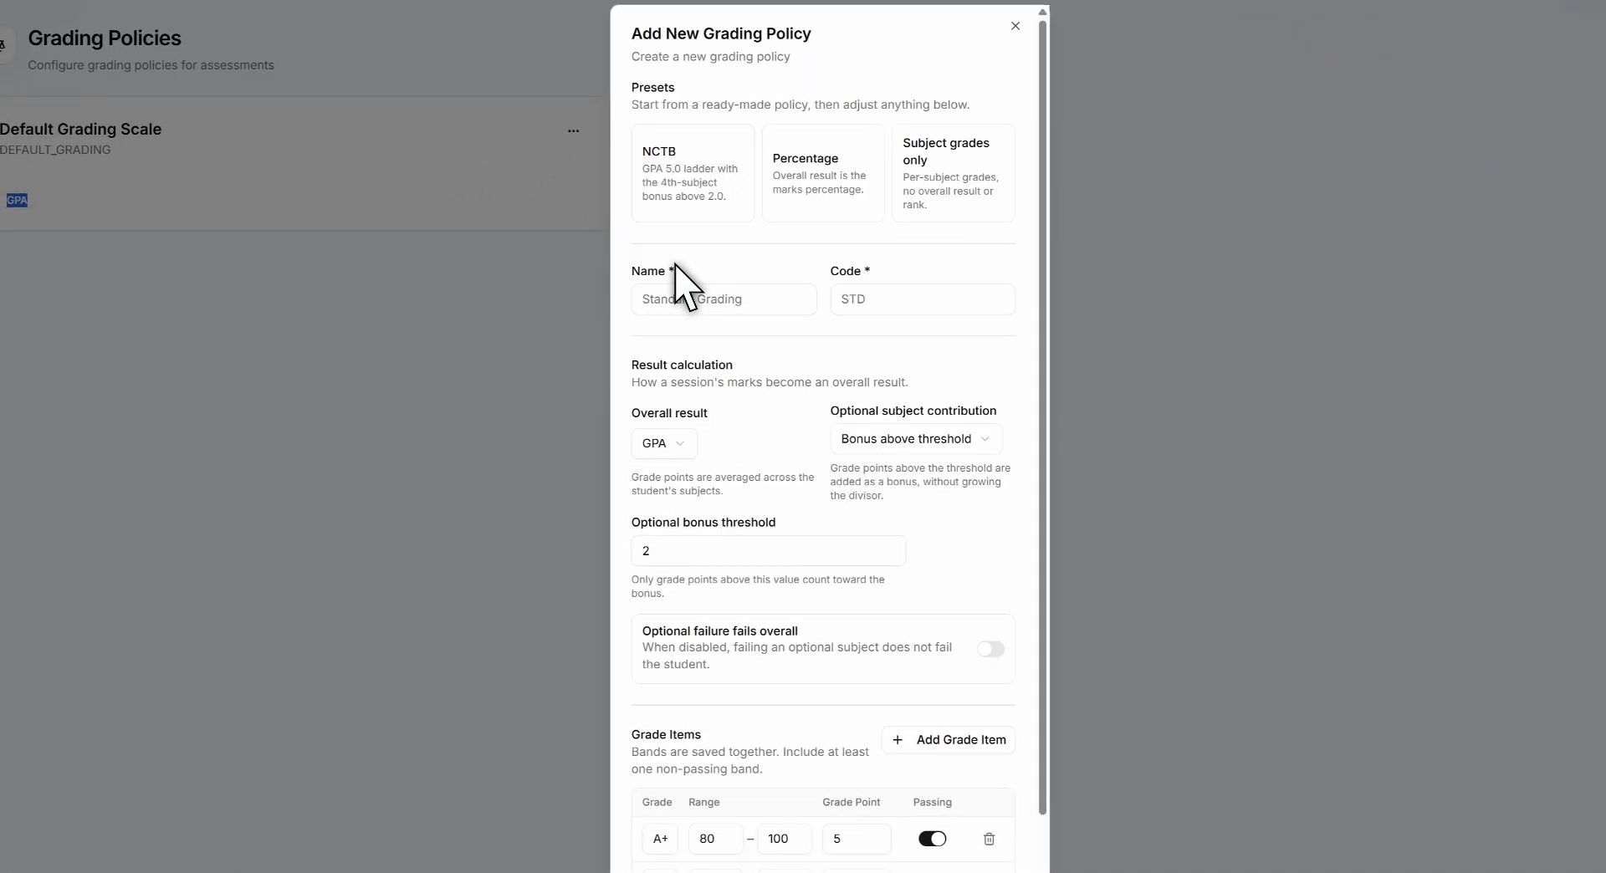
click(828, 182)
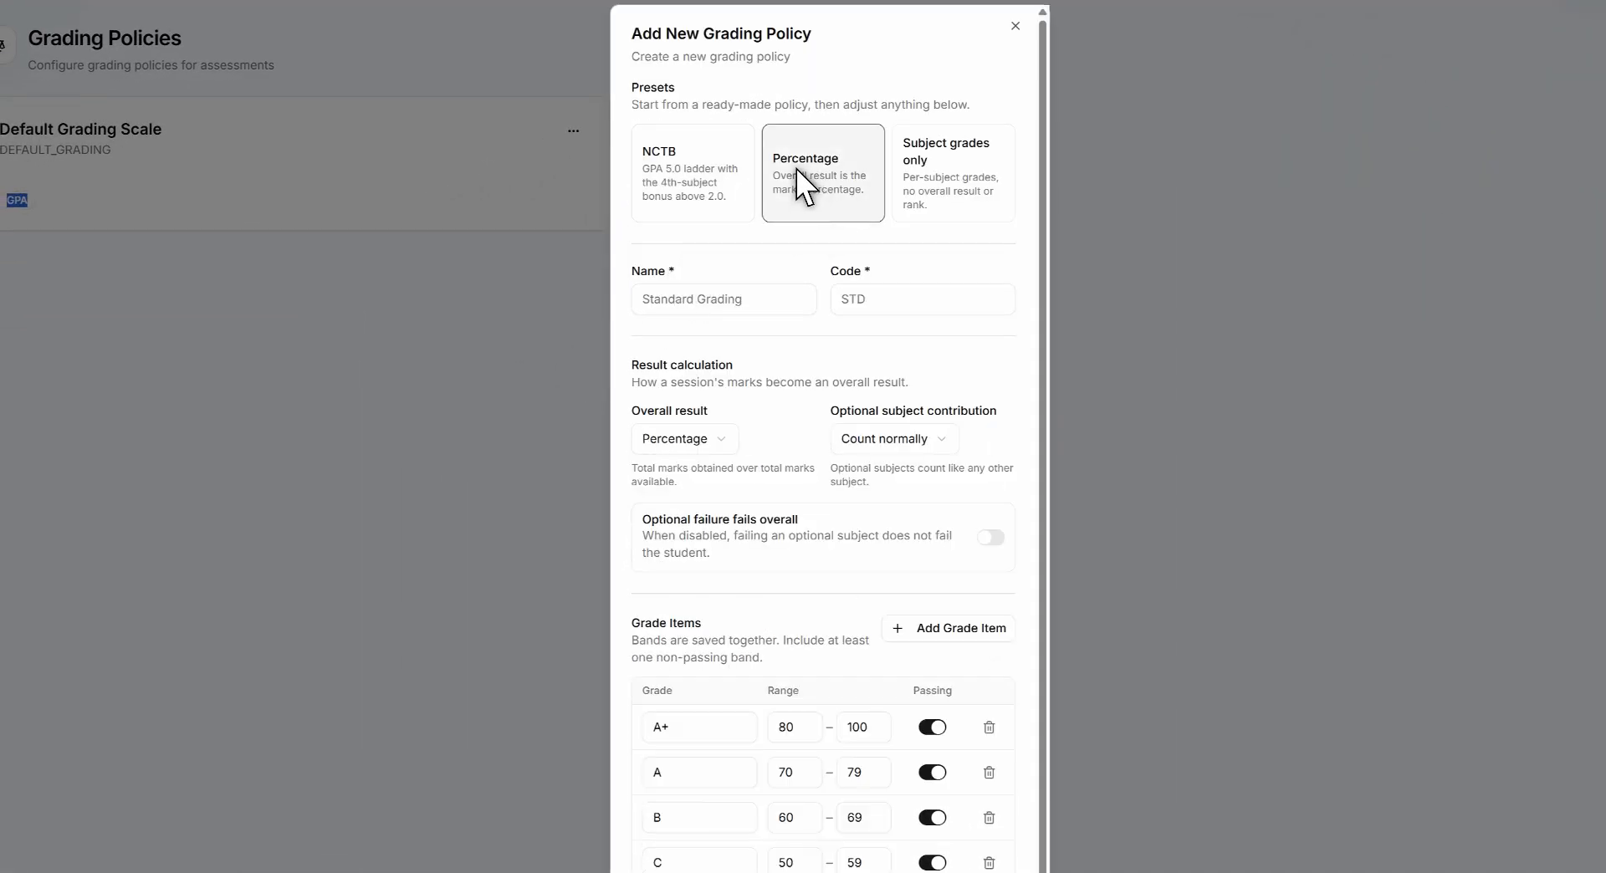
click(711, 199)
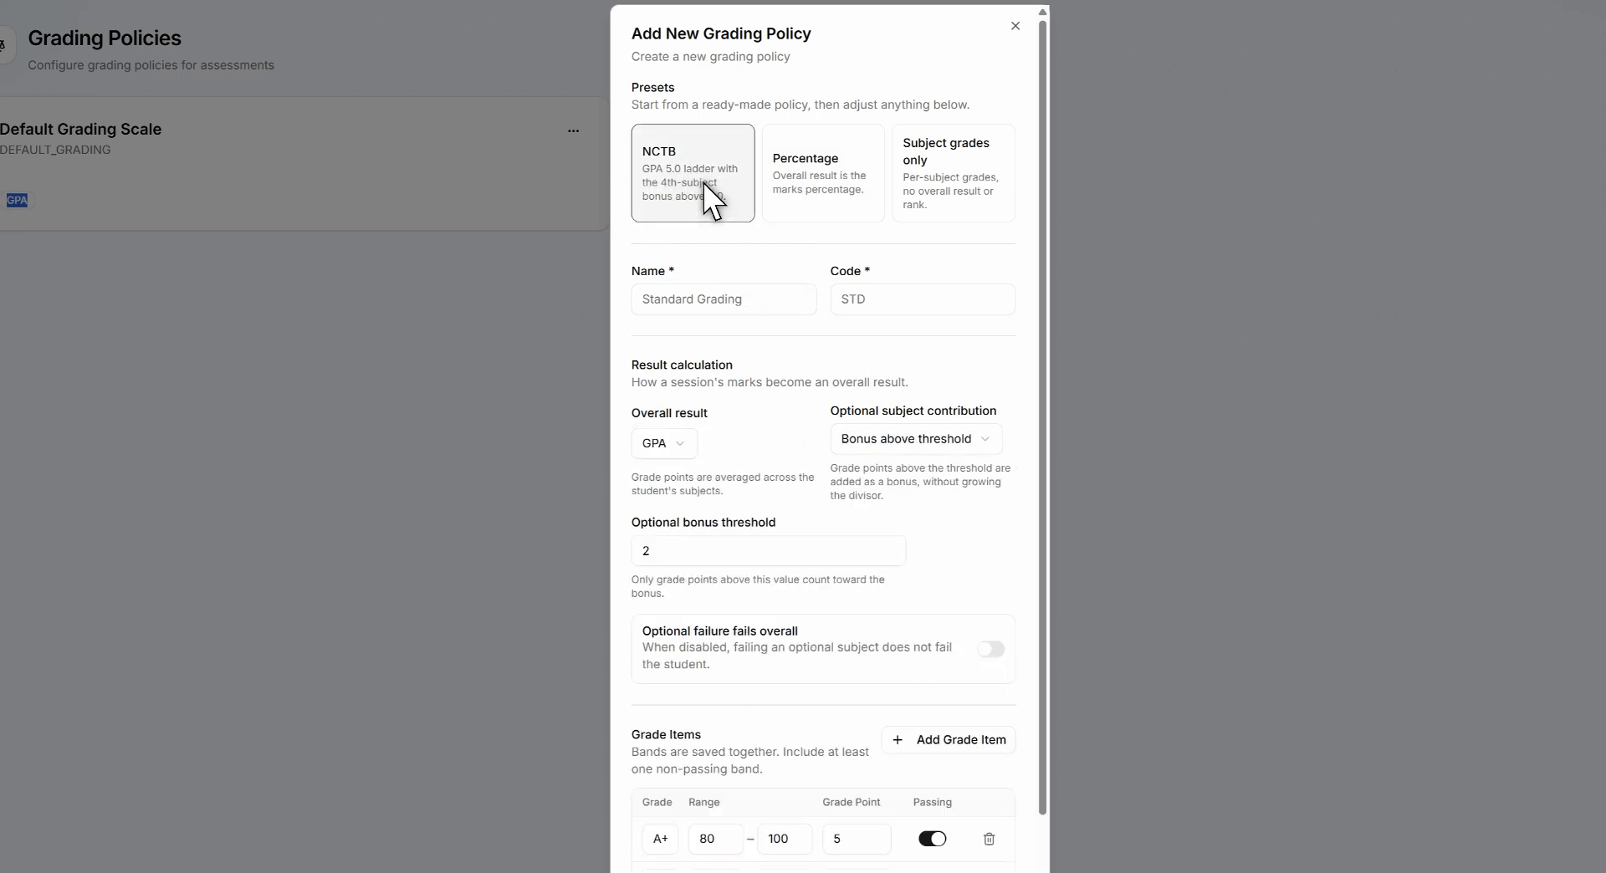
click(743, 303)
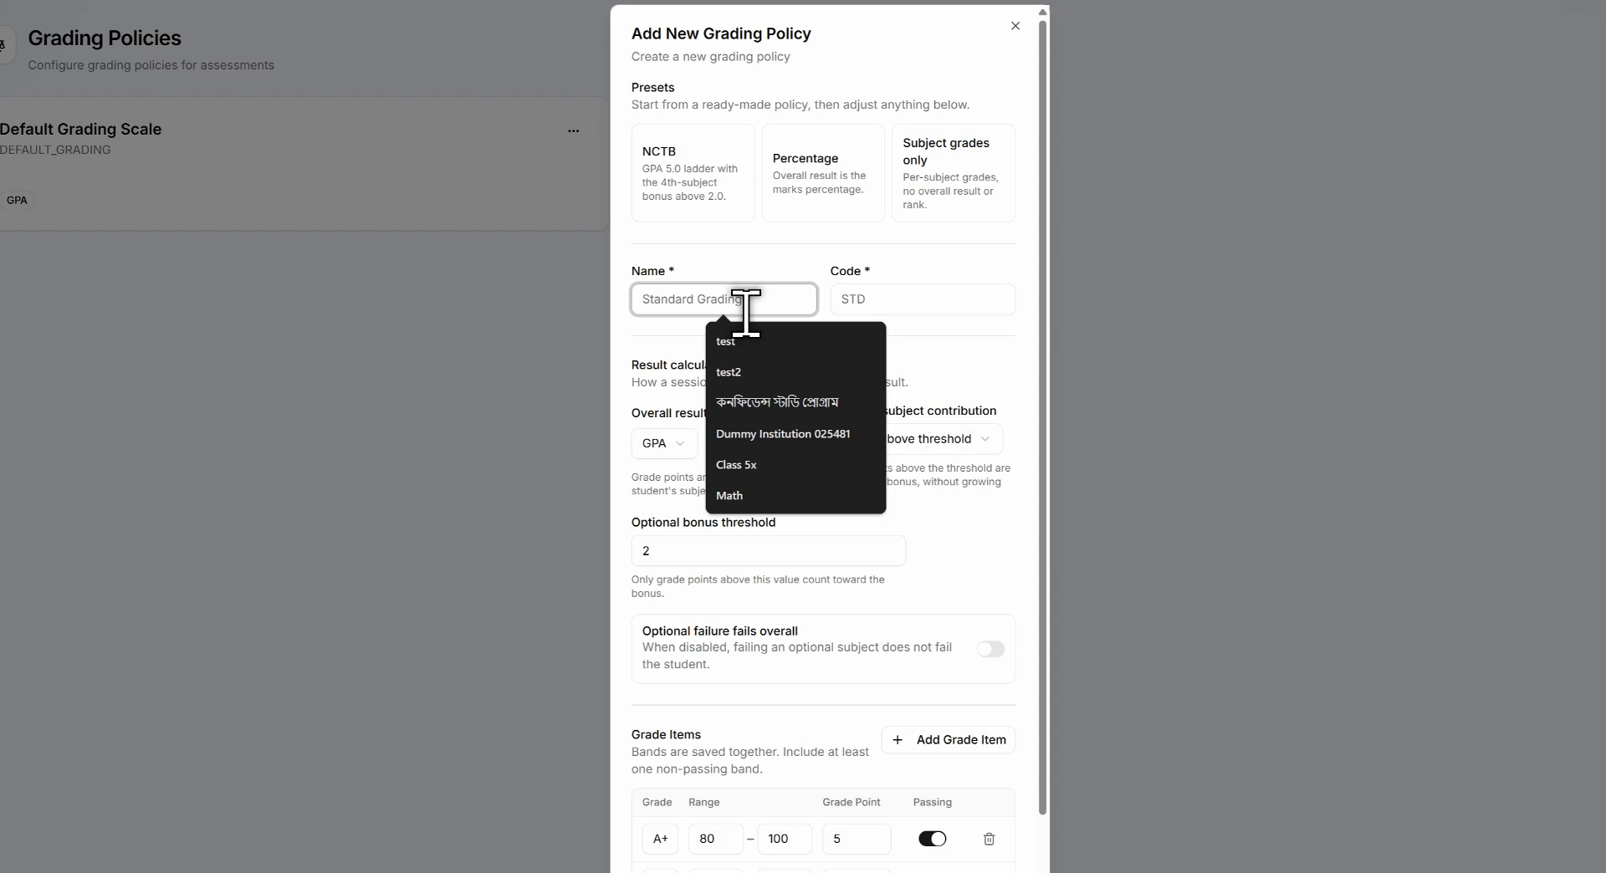
text(NCTB)
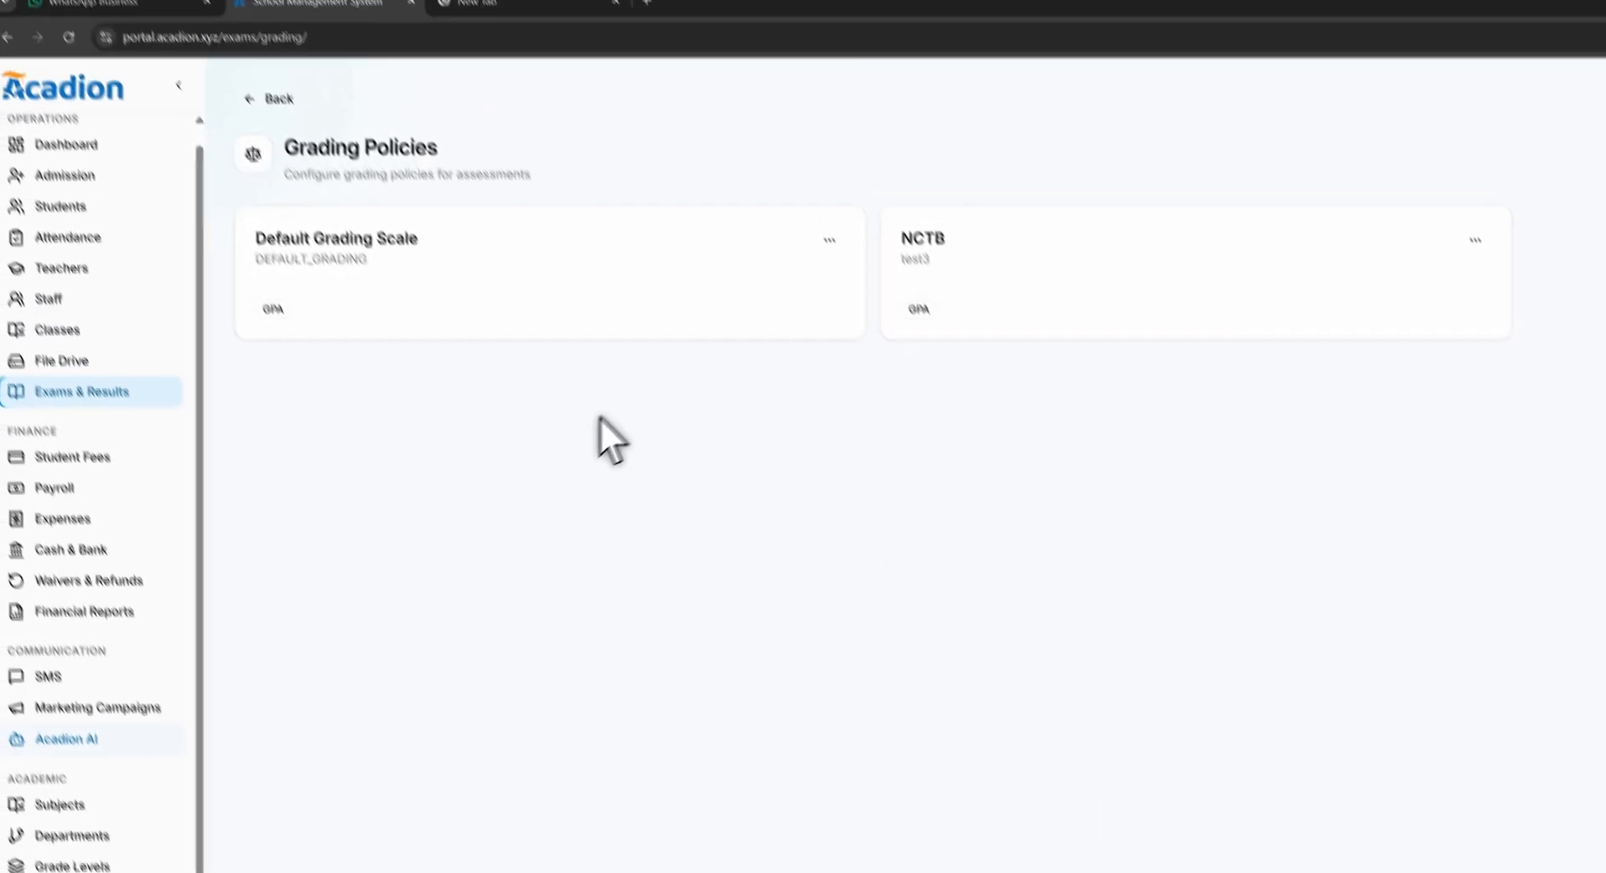
Return to the exams overview and define a term exam named Final Term with the NCTB grading policy.
click(272, 99)
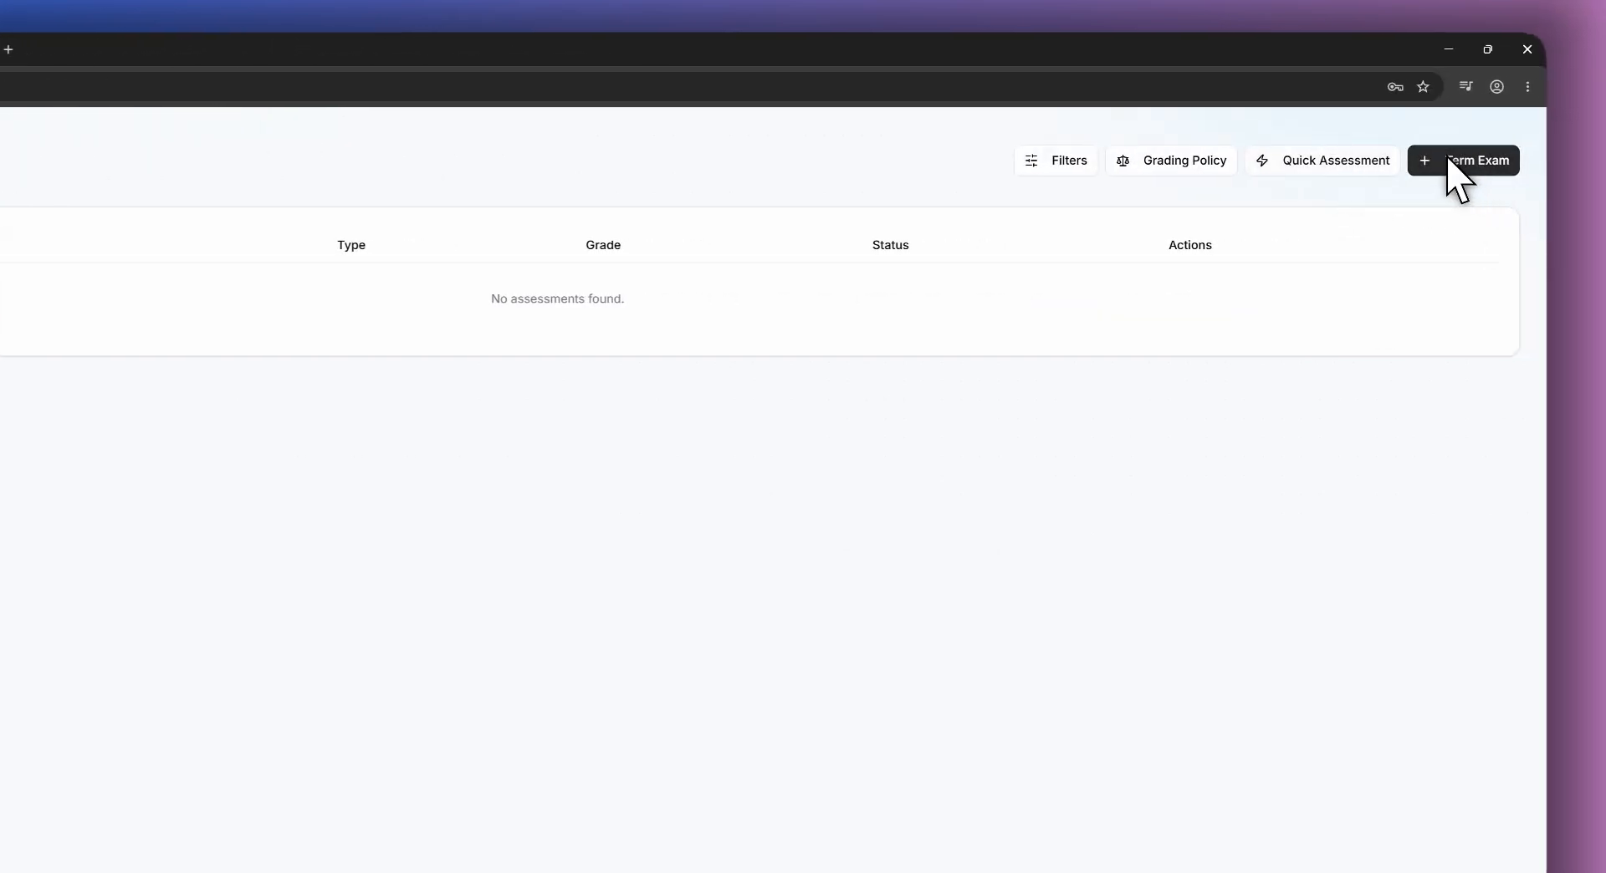
click(1477, 164)
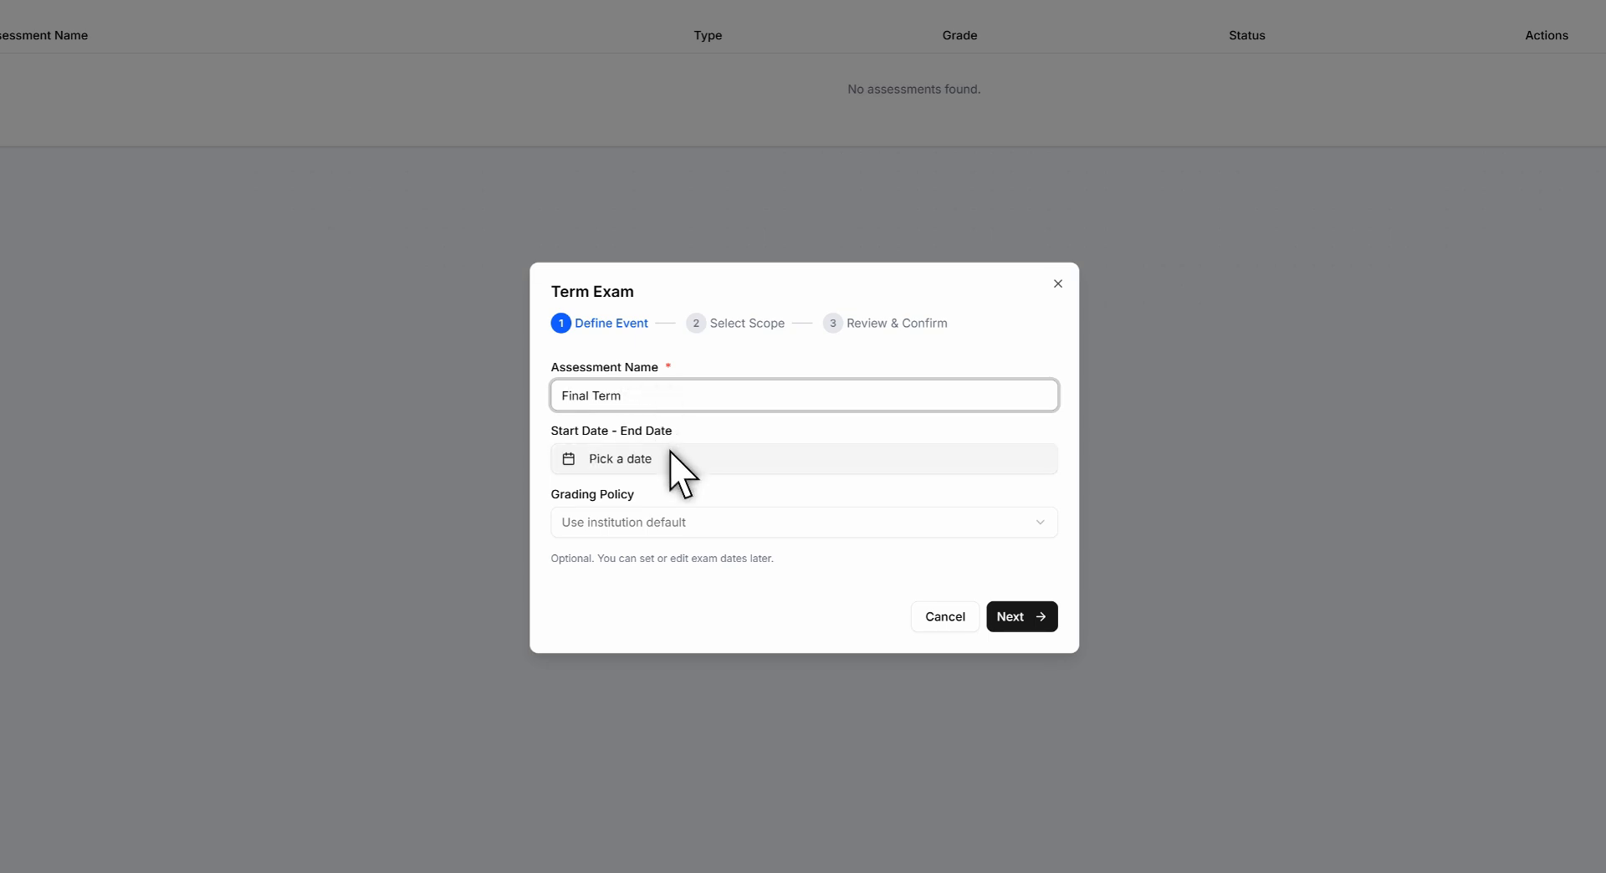
click(647, 519)
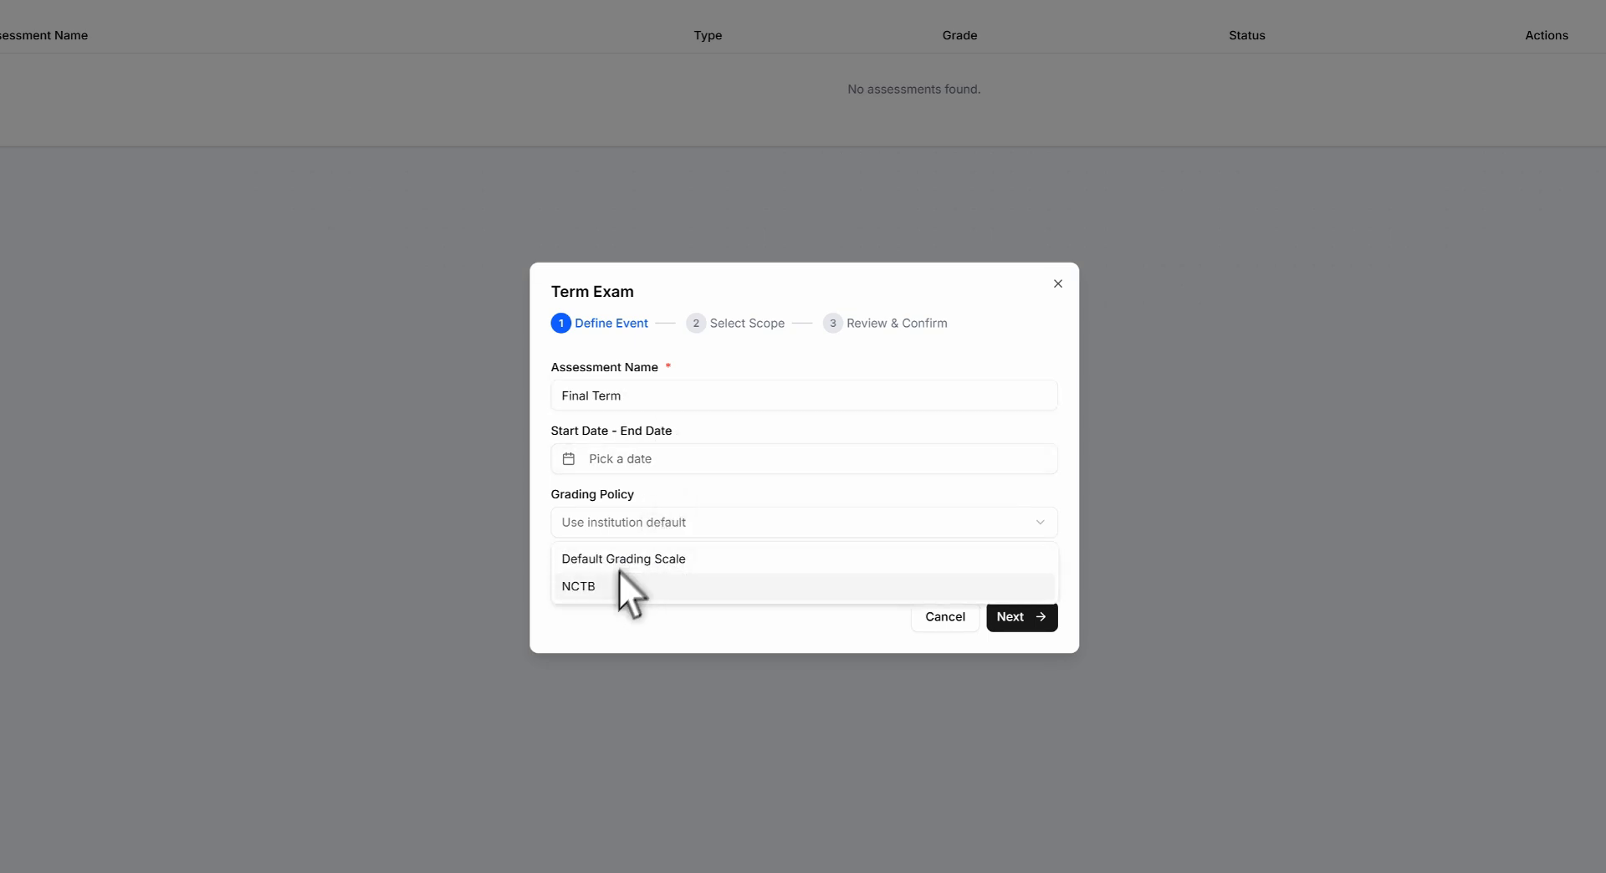
click(573, 587)
click(1013, 616)
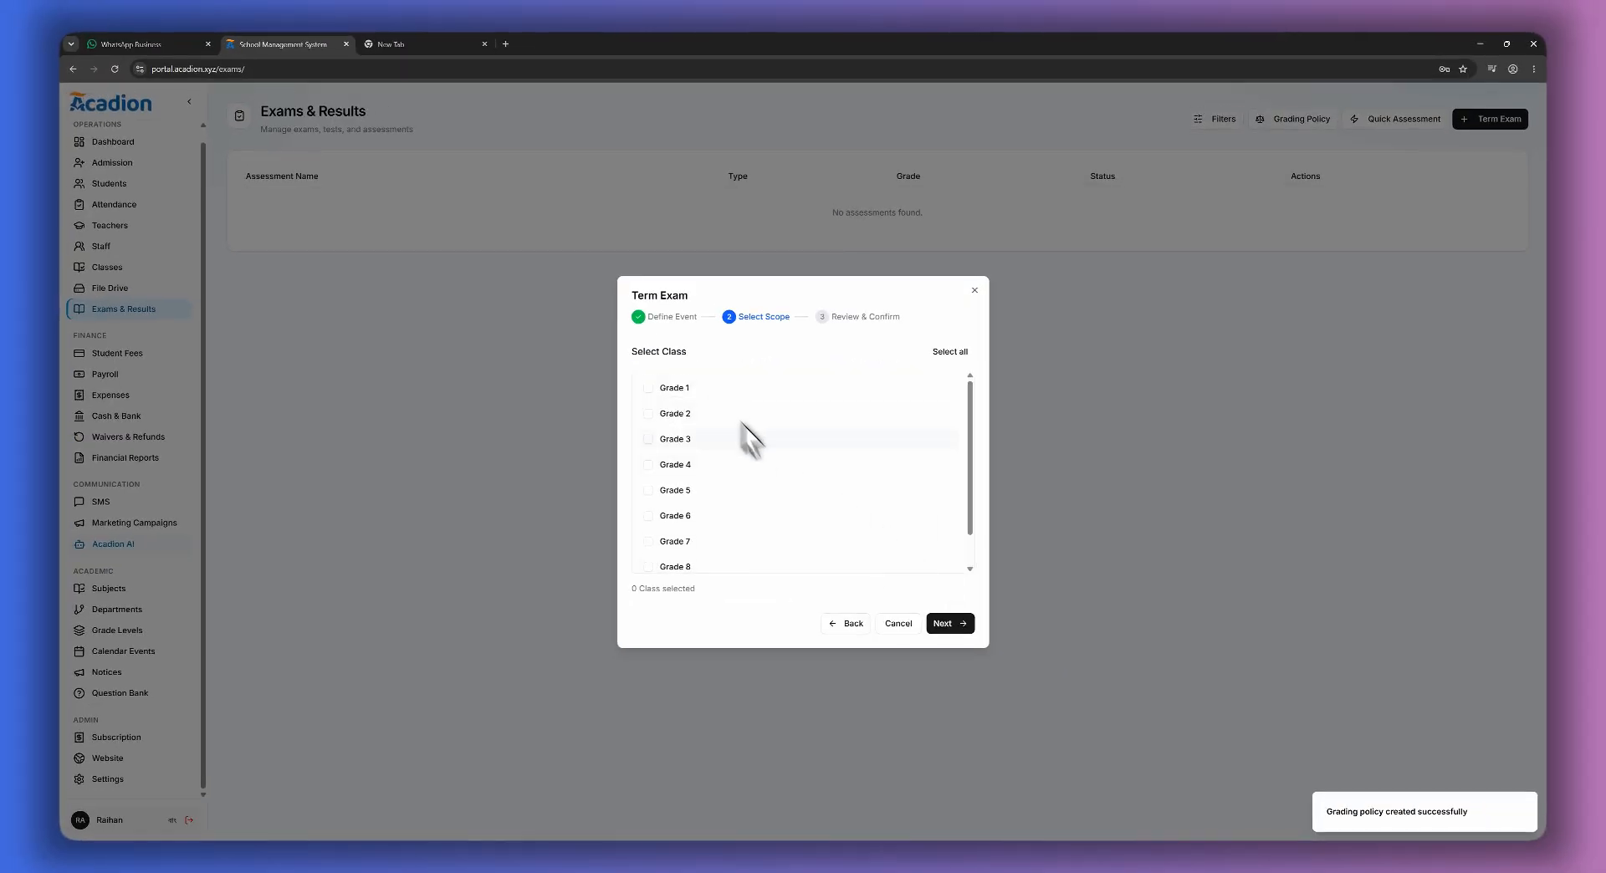
Generate the term exam for Grade 8 with a 500 BDT exam fee due 22 July 2026, and show it in the exam list.
scroll(757, 485, down, 1)
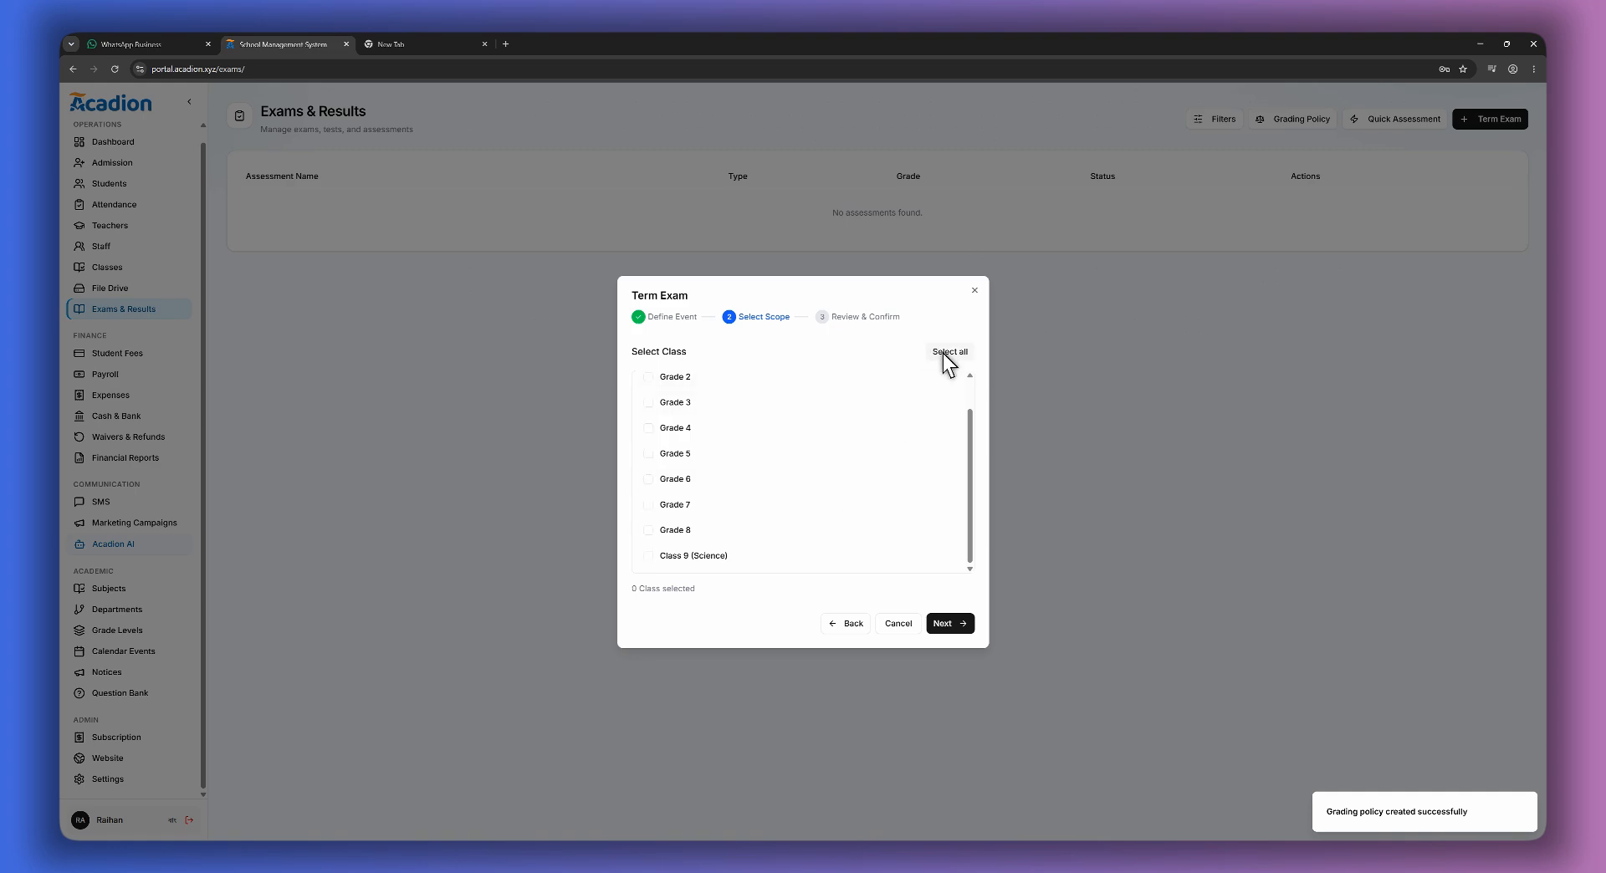
click(948, 623)
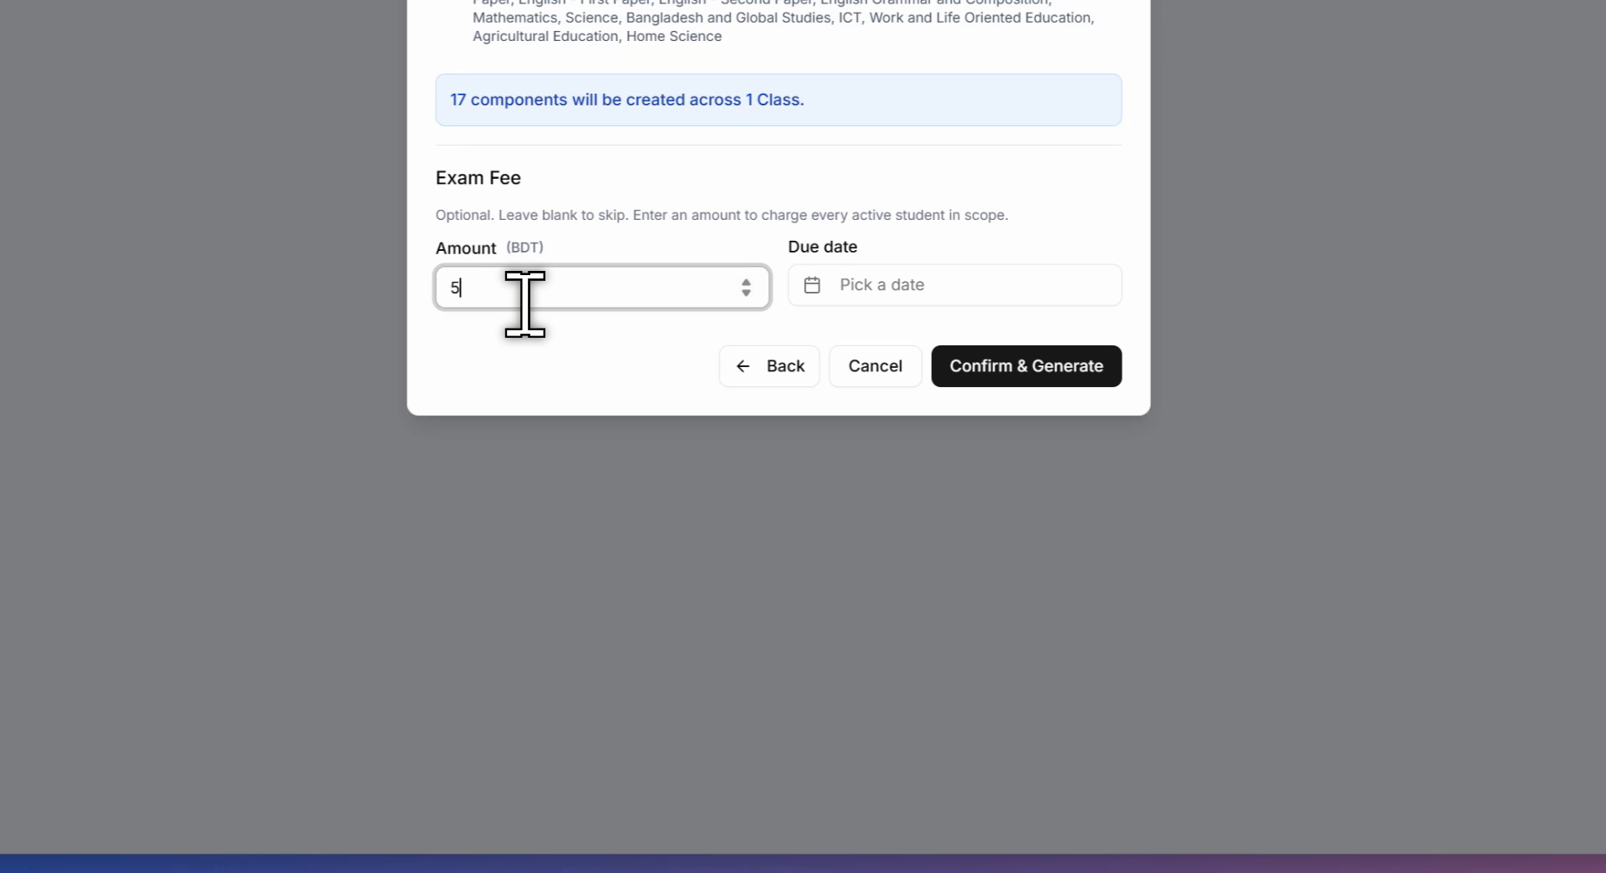
click(921, 293)
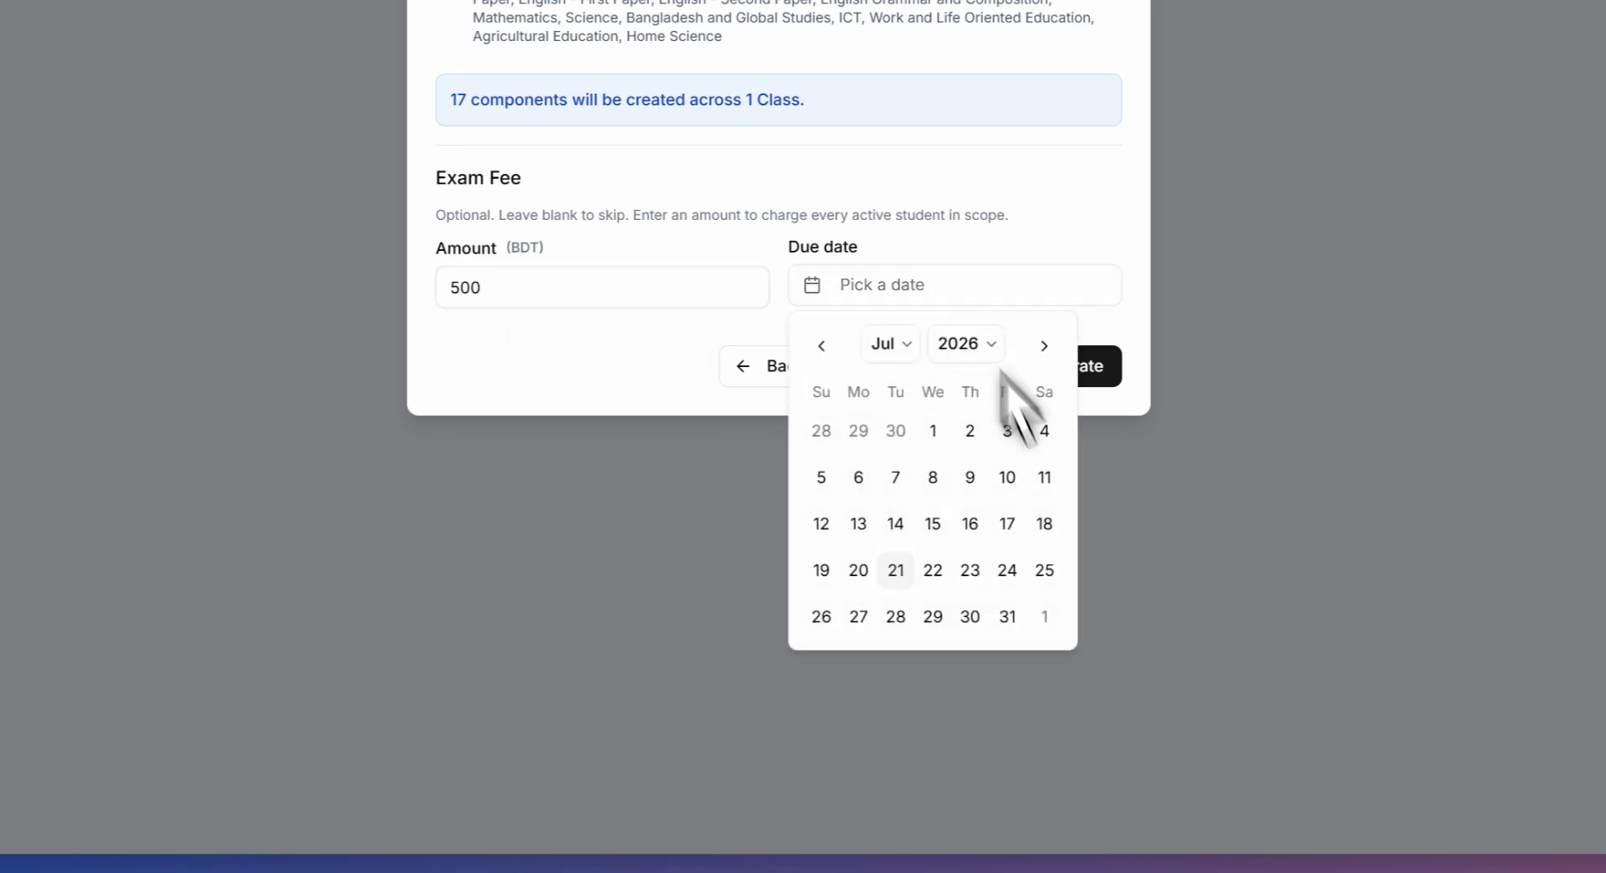
click(932, 571)
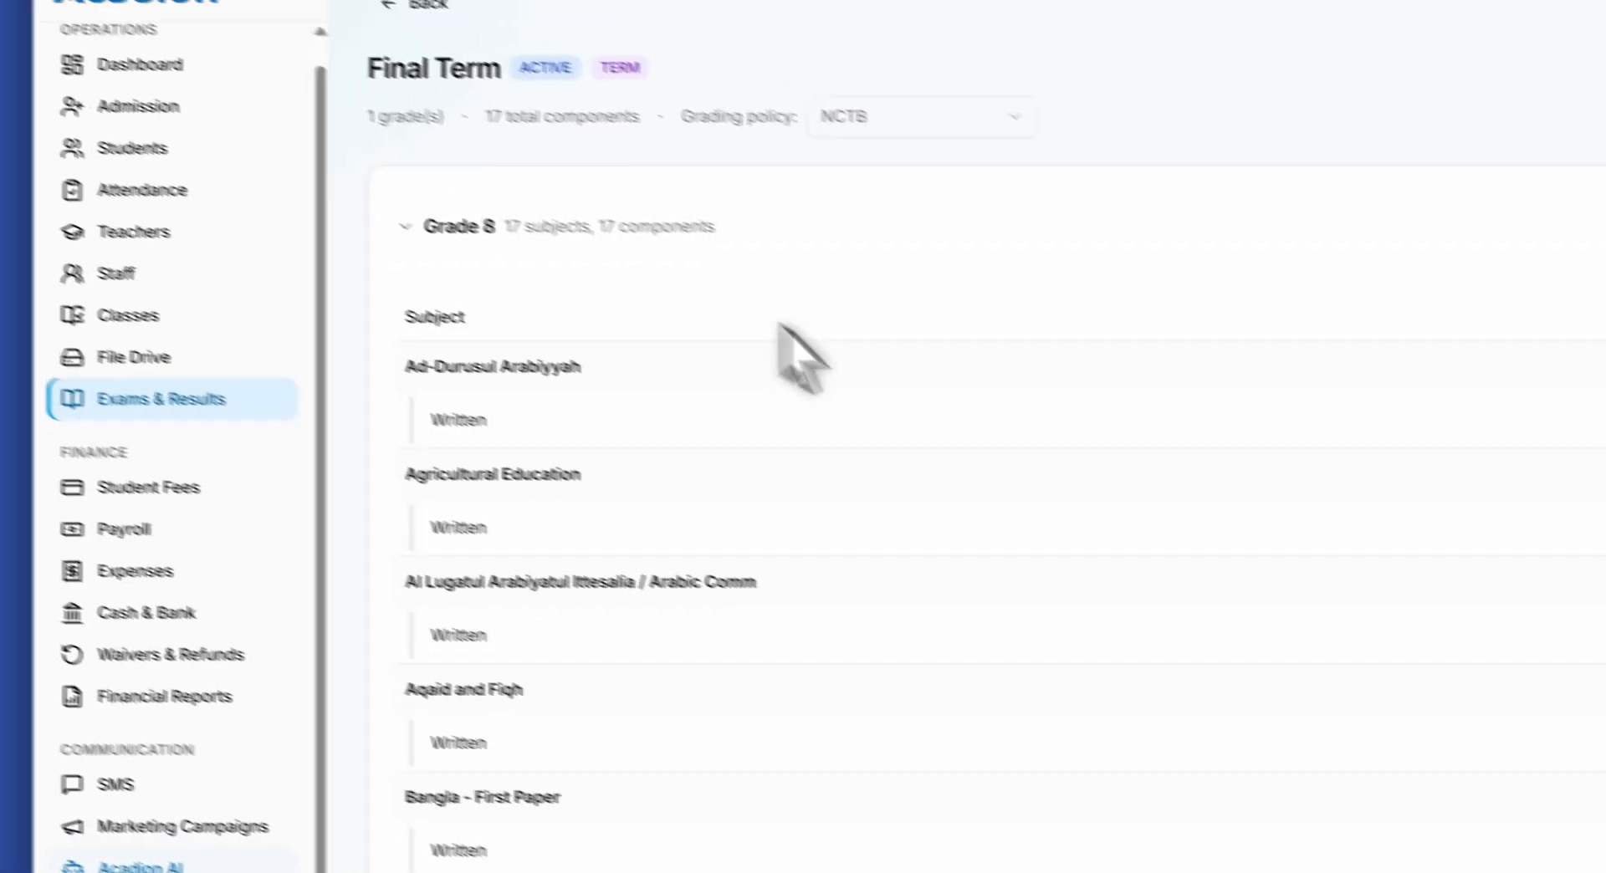
click(167, 411)
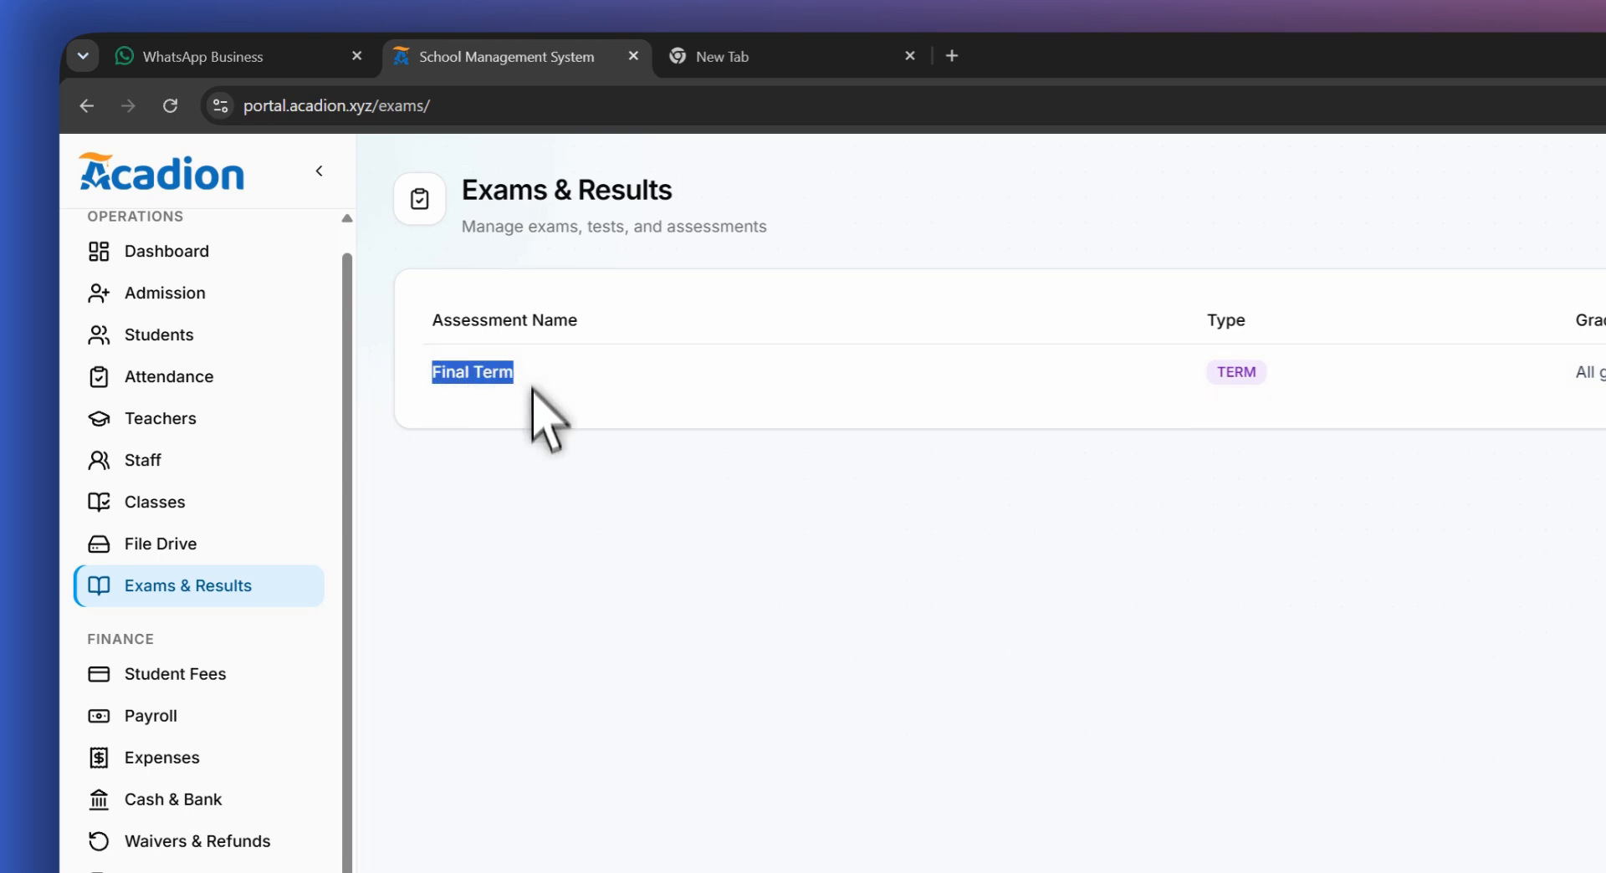
Open the Final Term exam, look through its Grade 8 subject list and check the exam routine.
click(533, 389)
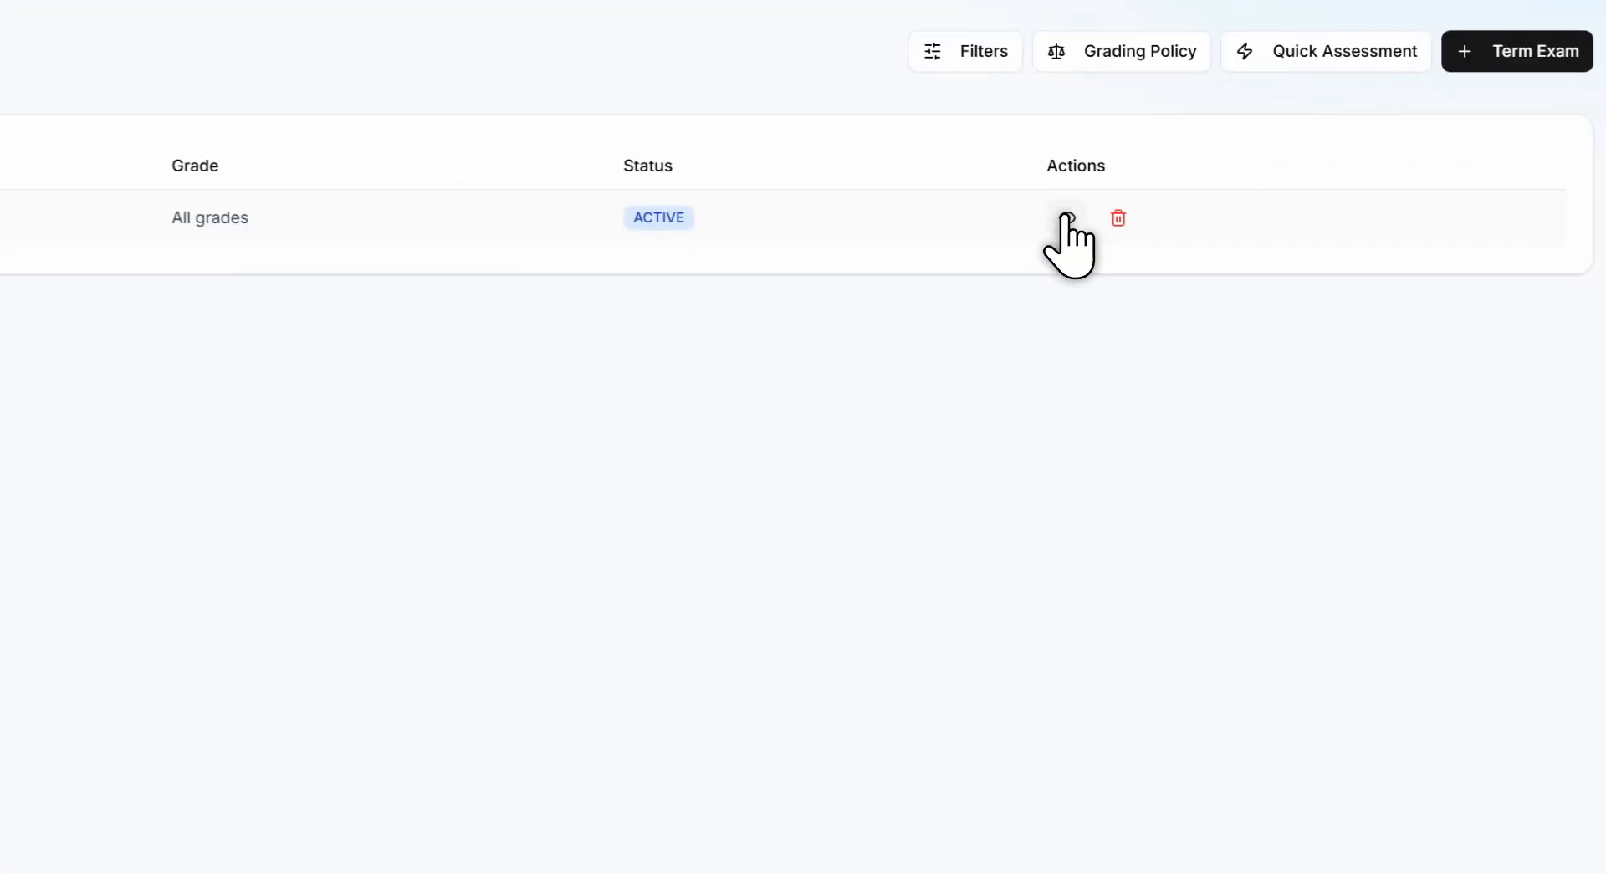
click(1067, 219)
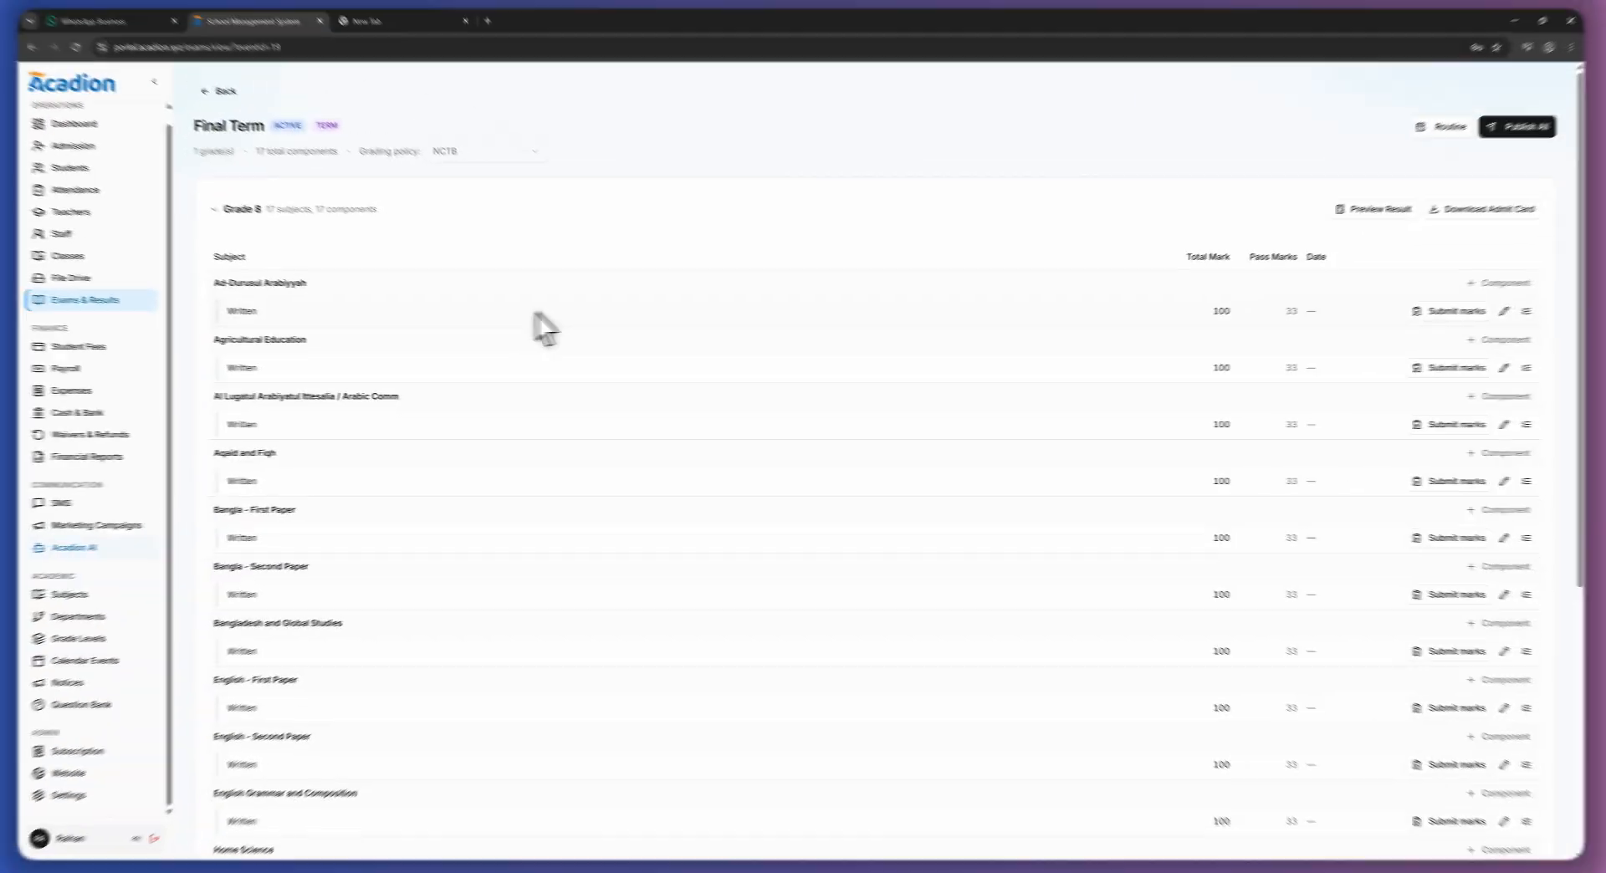
scroll(791, 489, down, 10)
scroll(801, 505, up, 5)
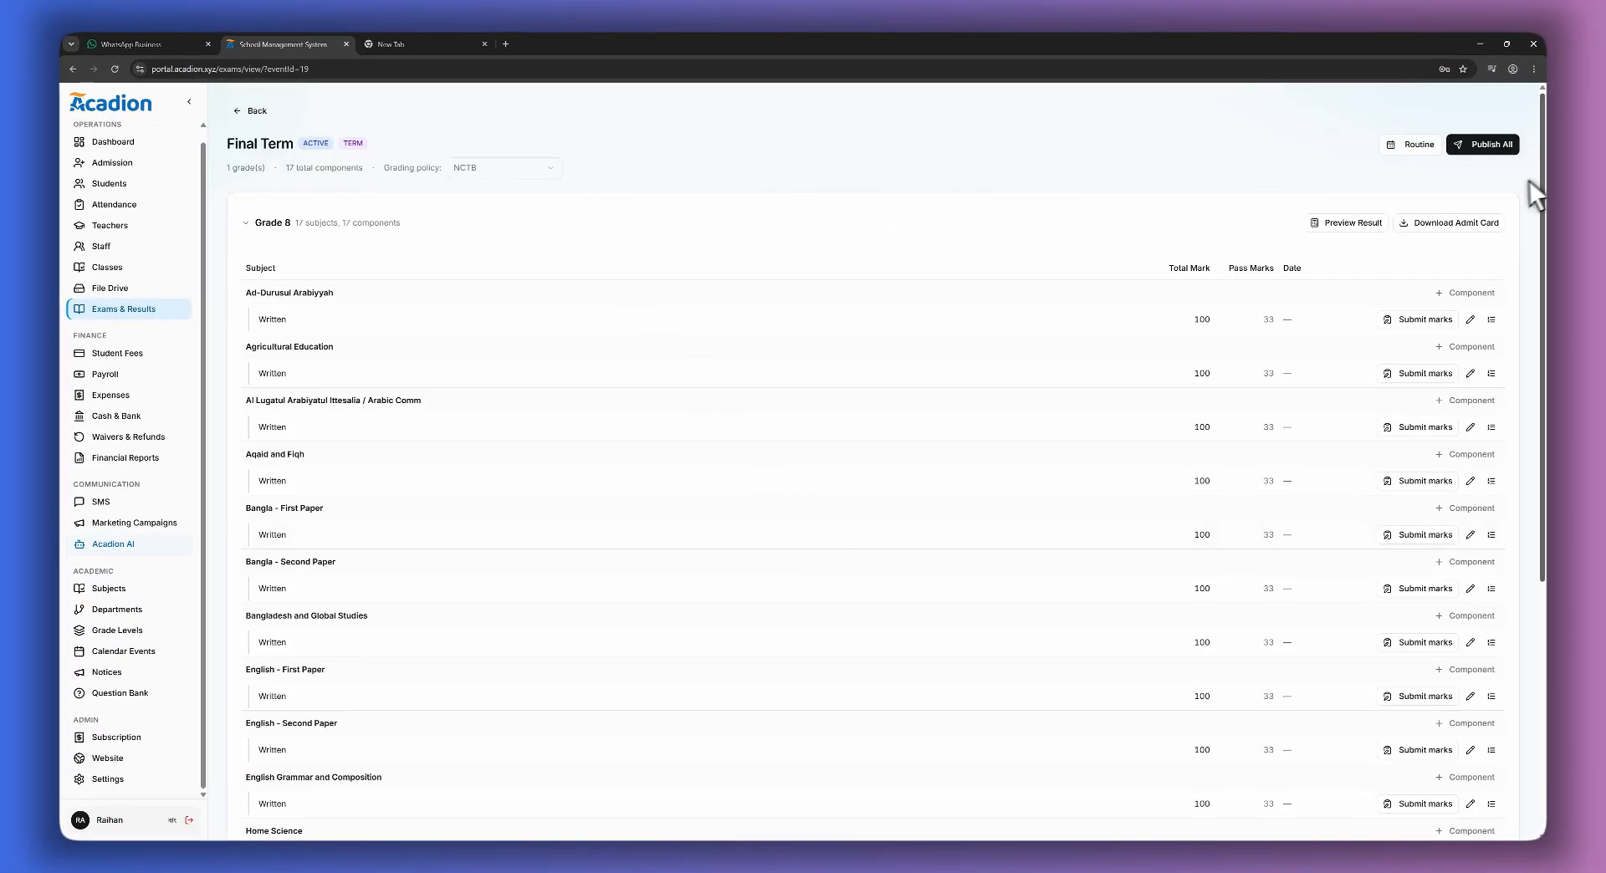
click(1413, 145)
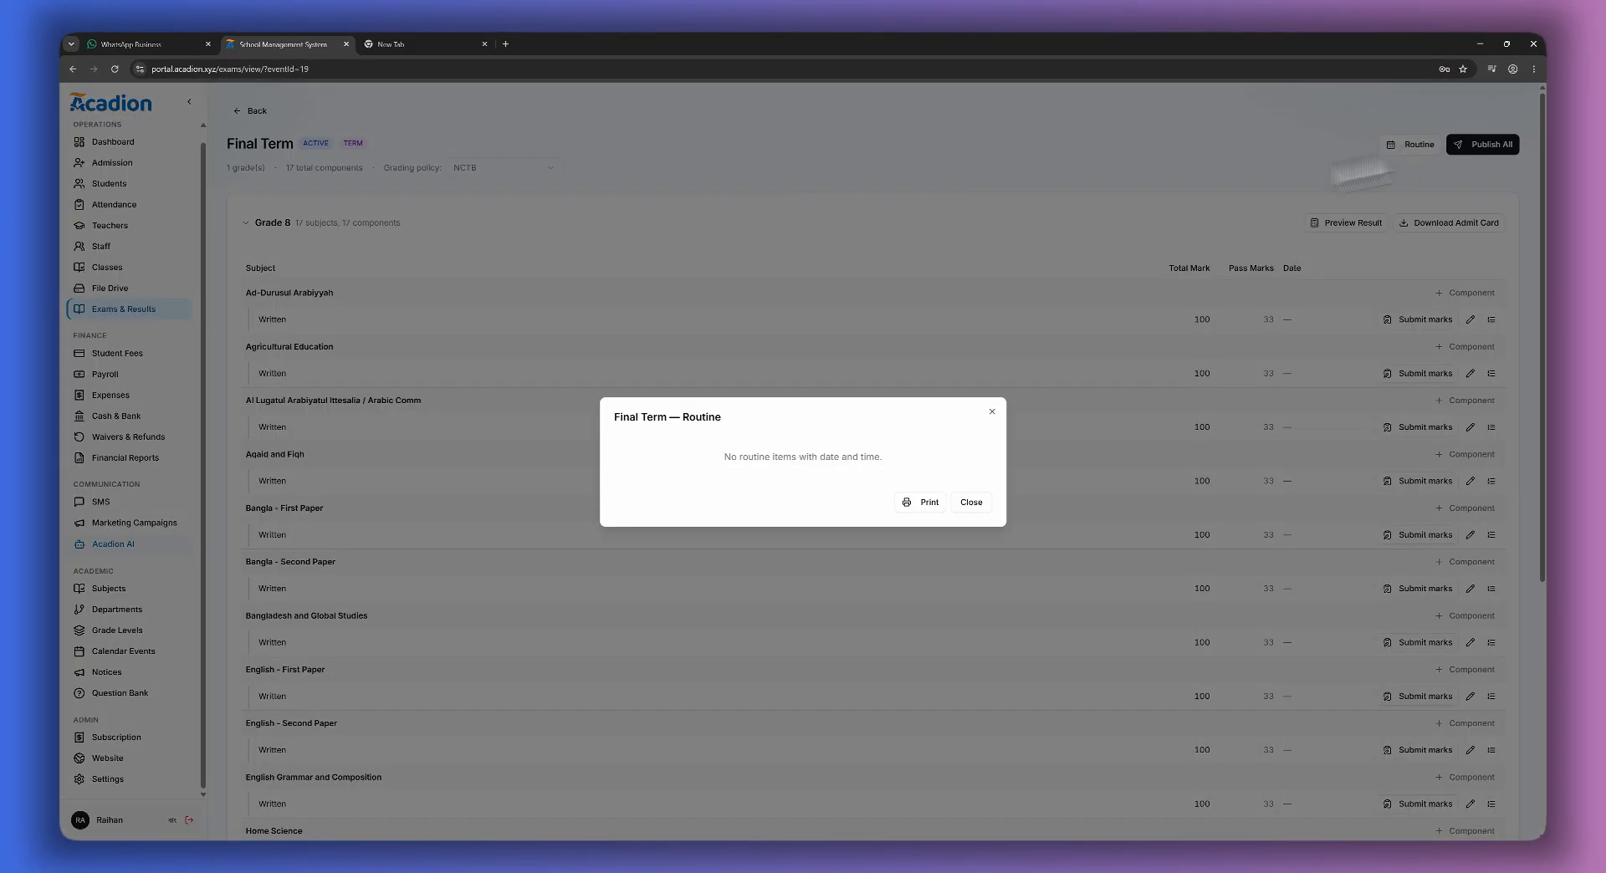
click(987, 205)
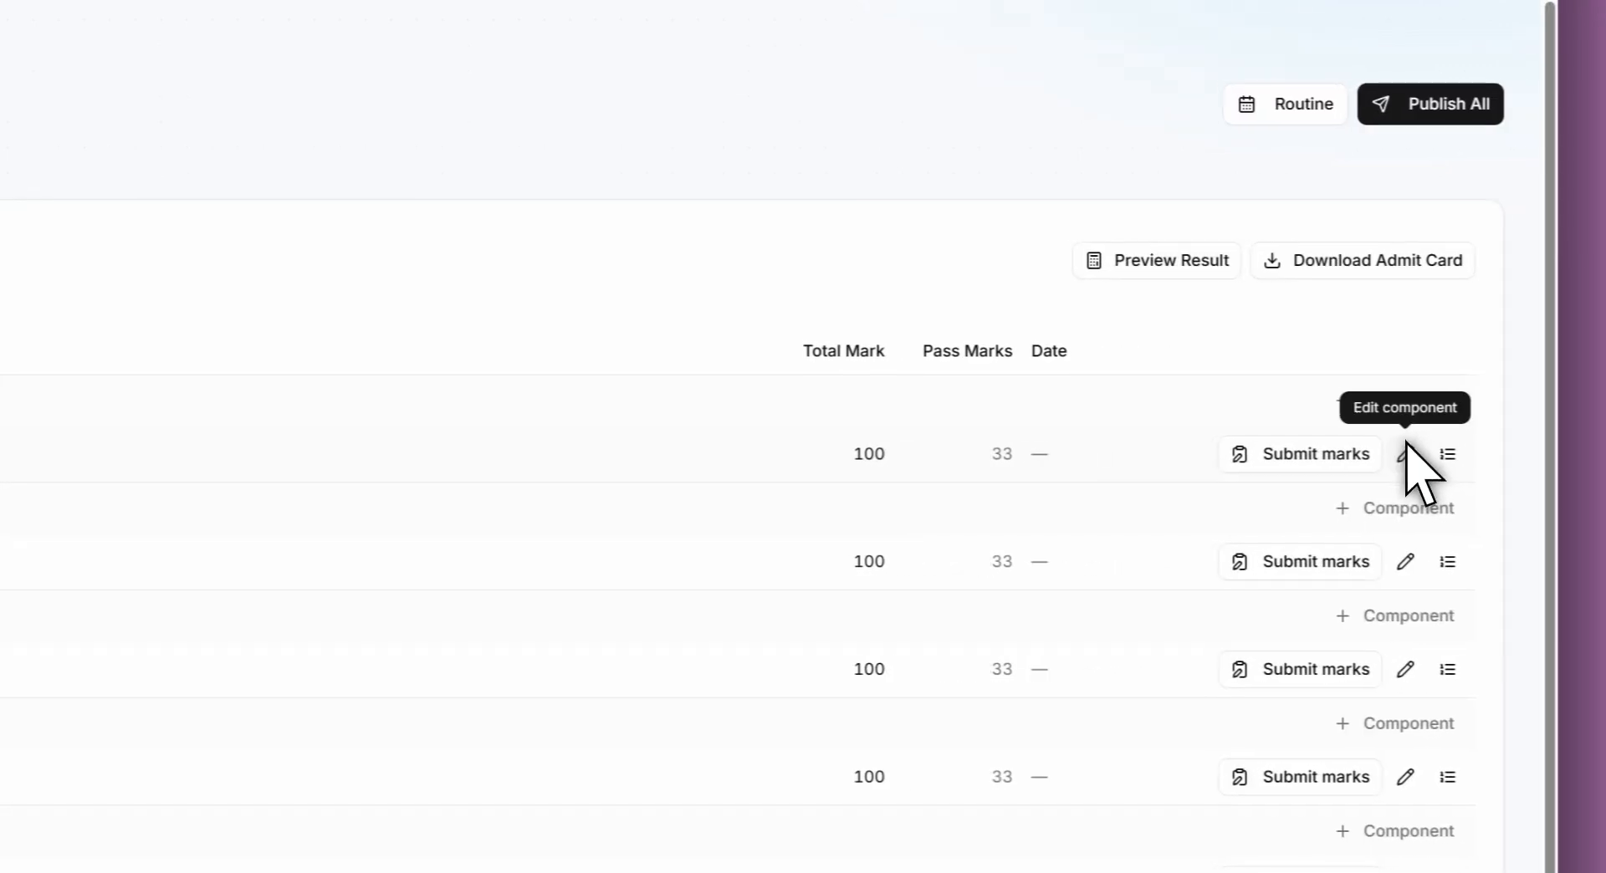
Set the date of the Ad-Durusul Arabiyyah written component to 22 July 2026 and save it.
drag(230, 436, 732, 500)
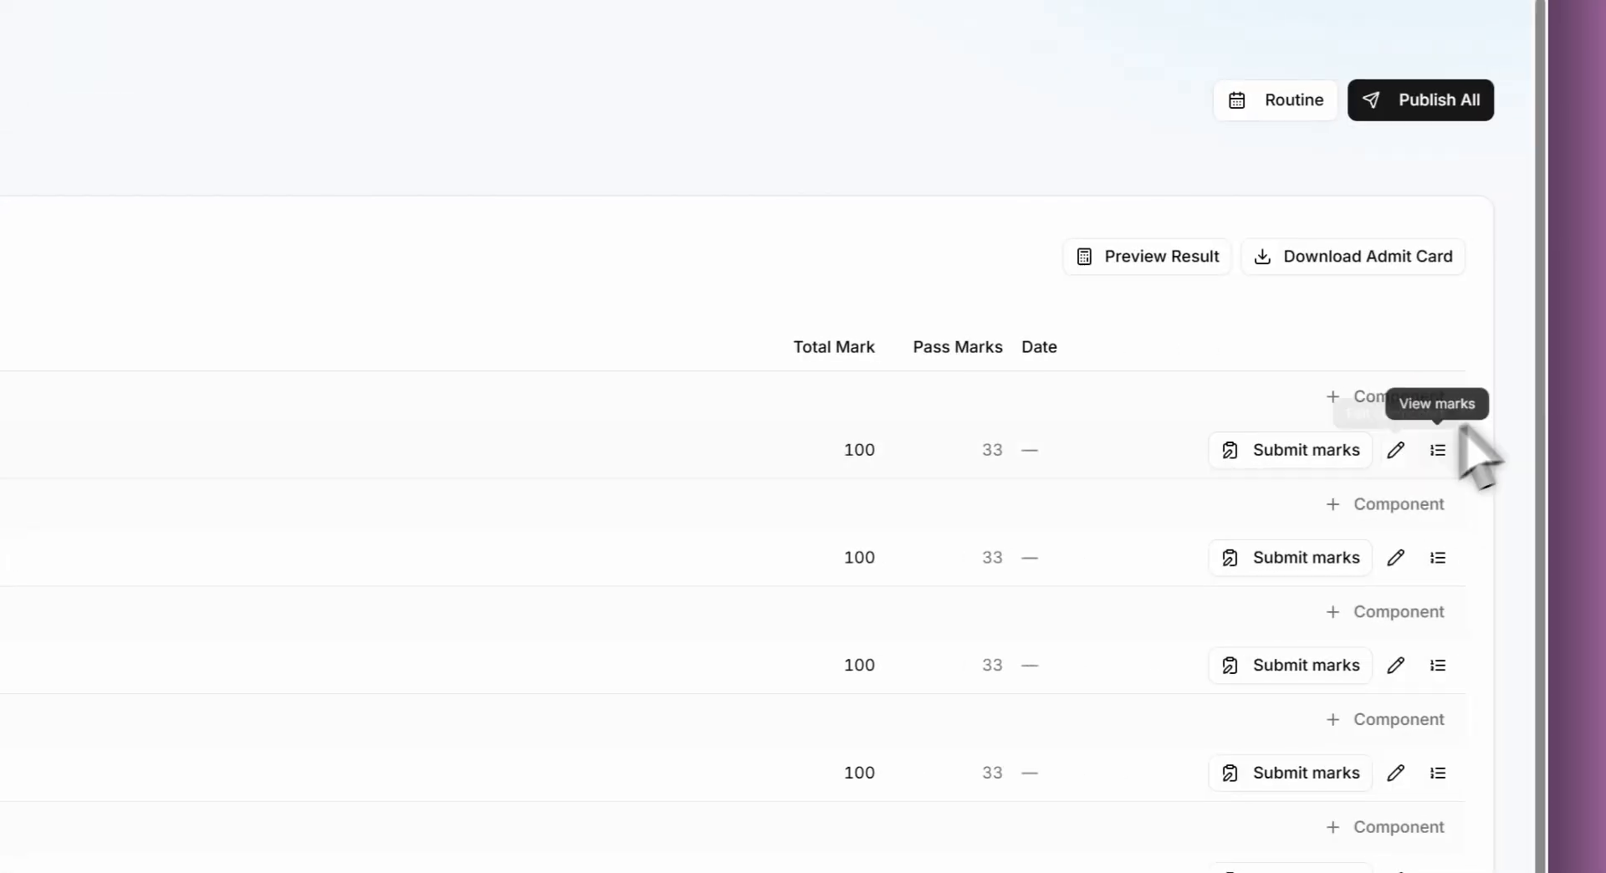
click(1395, 452)
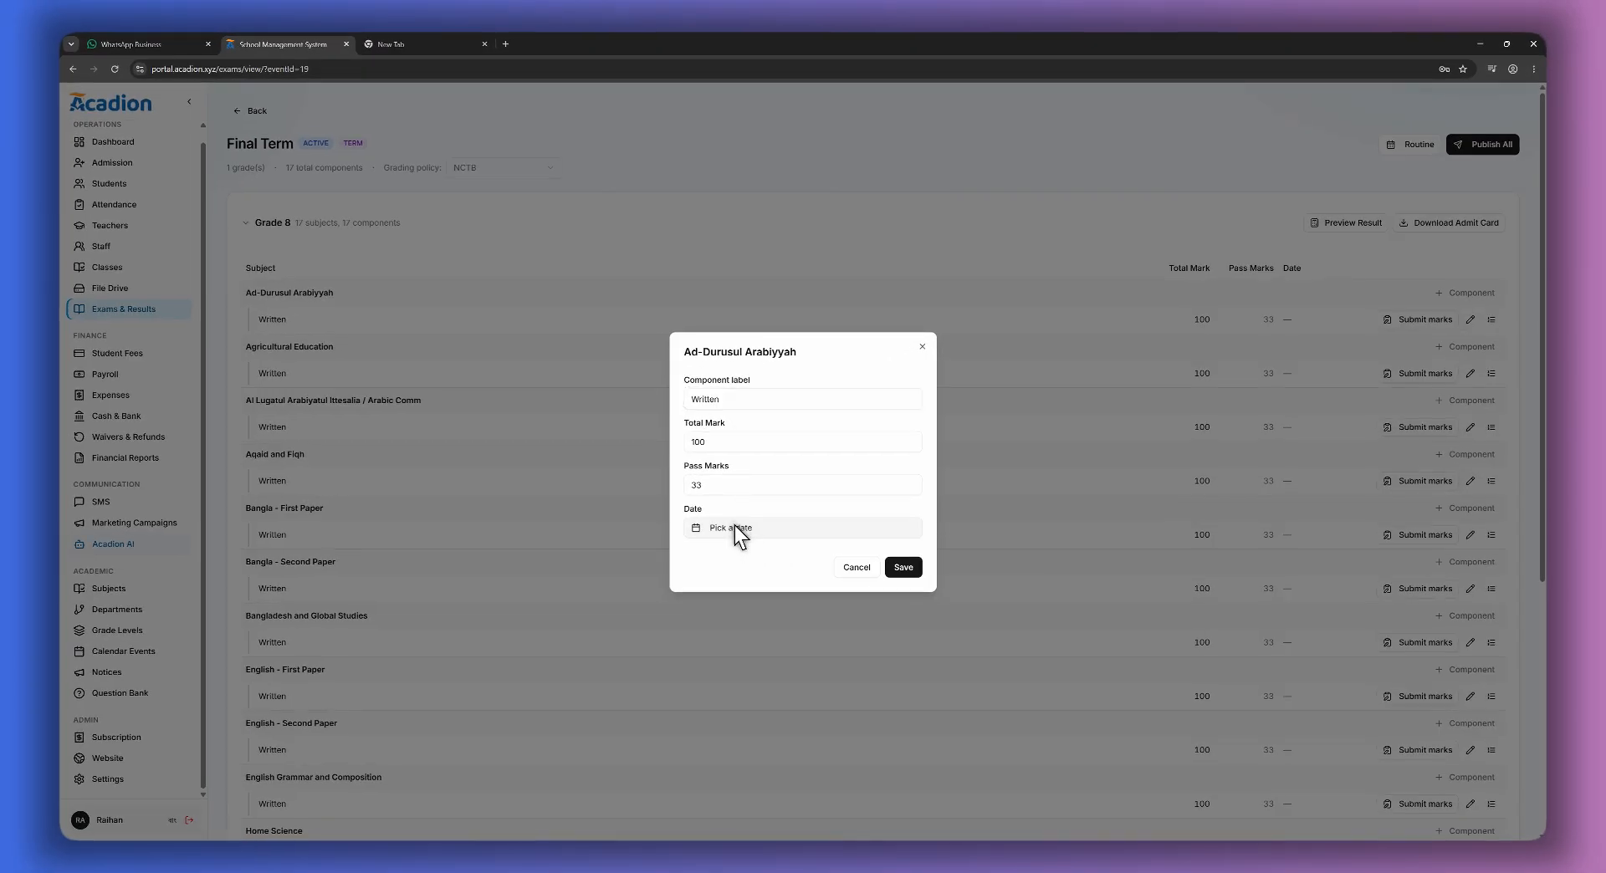
click(735, 529)
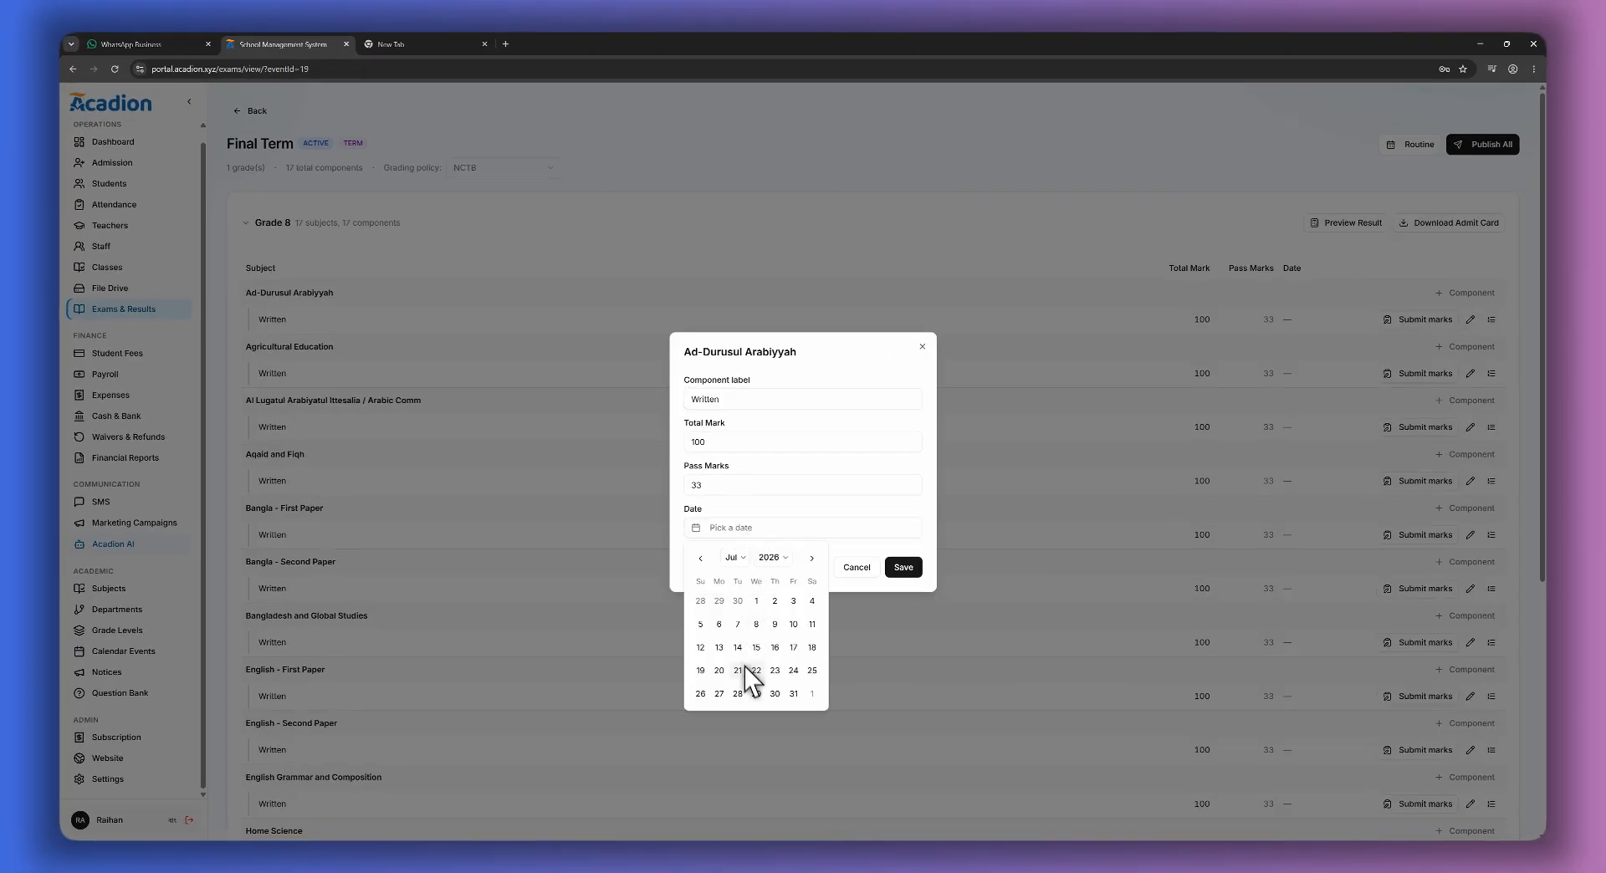
click(903, 568)
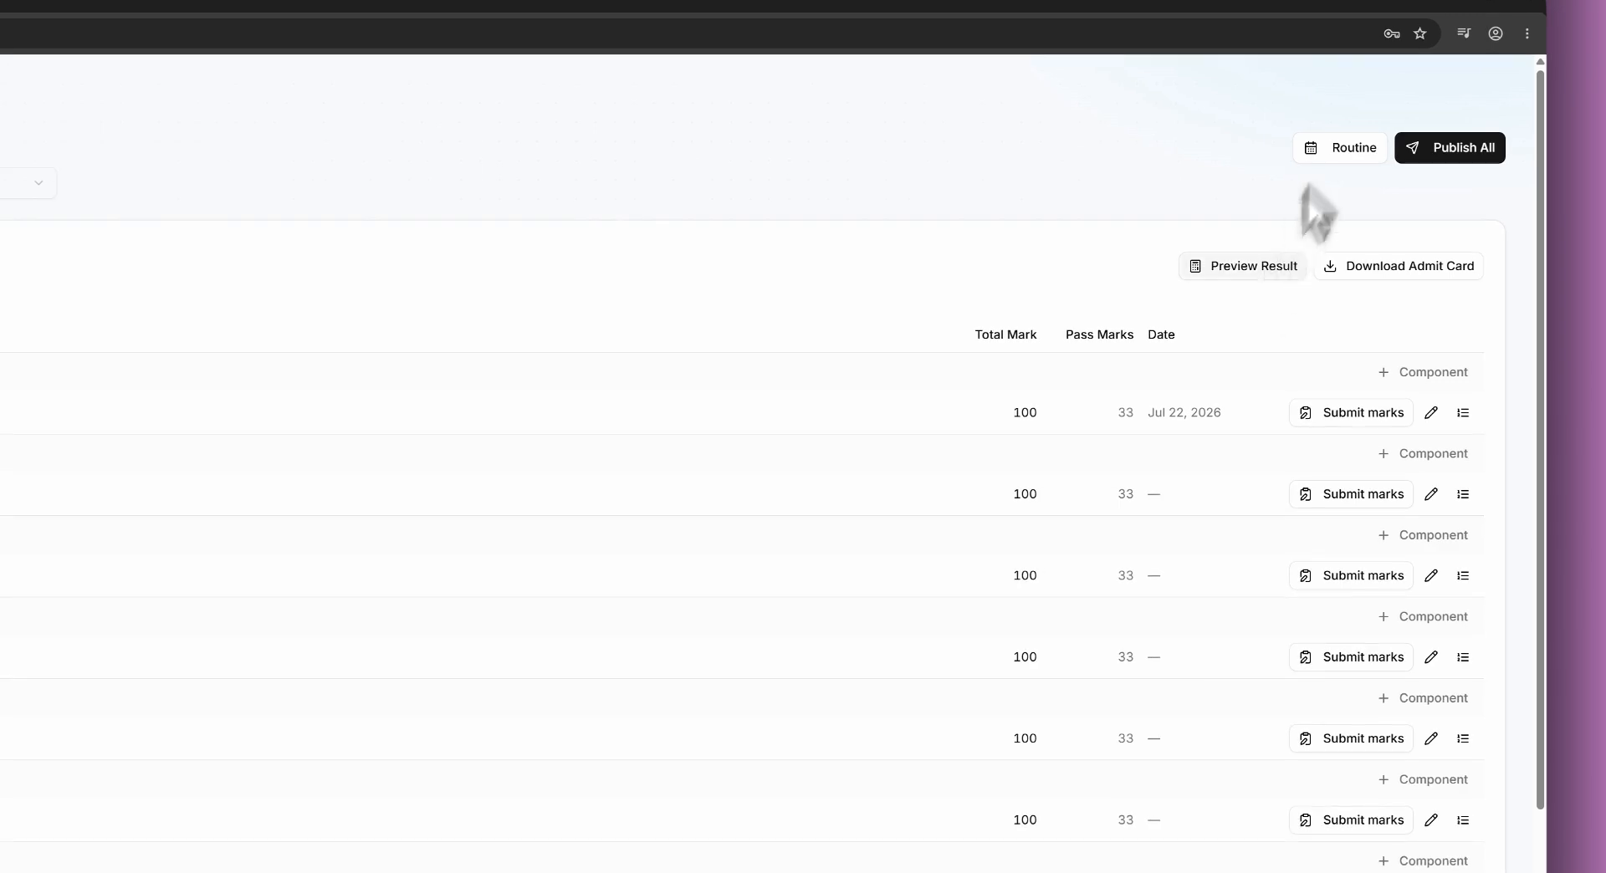
Check the Final Term routine for Grade 8, preview its printout, and return to the subject list.
click(1408, 147)
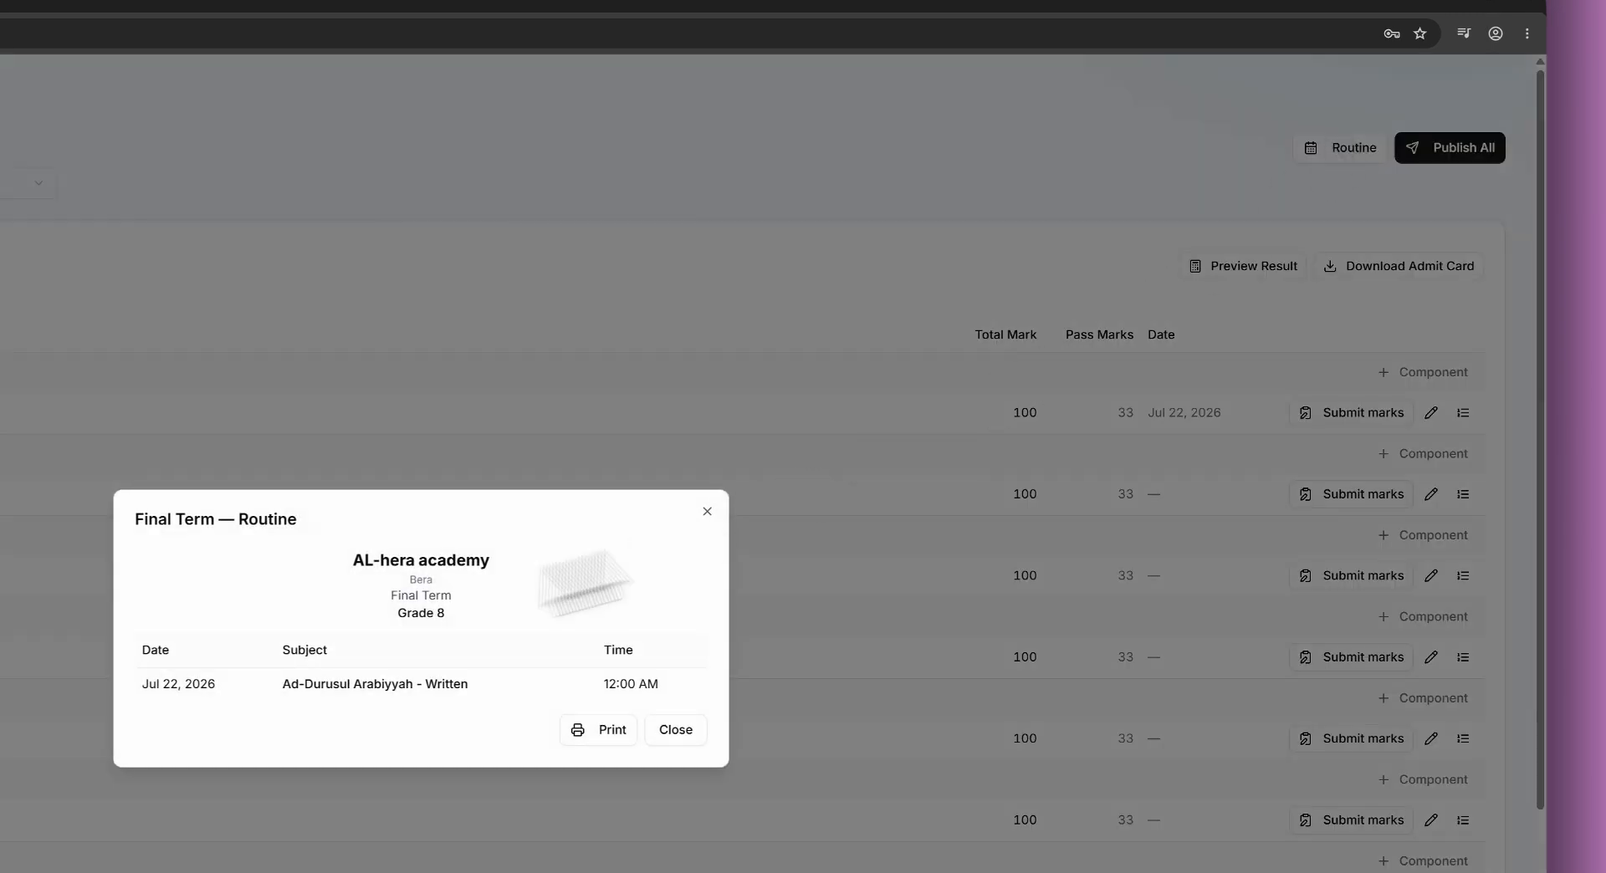
drag(144, 681, 654, 689)
click(675, 729)
click(1338, 108)
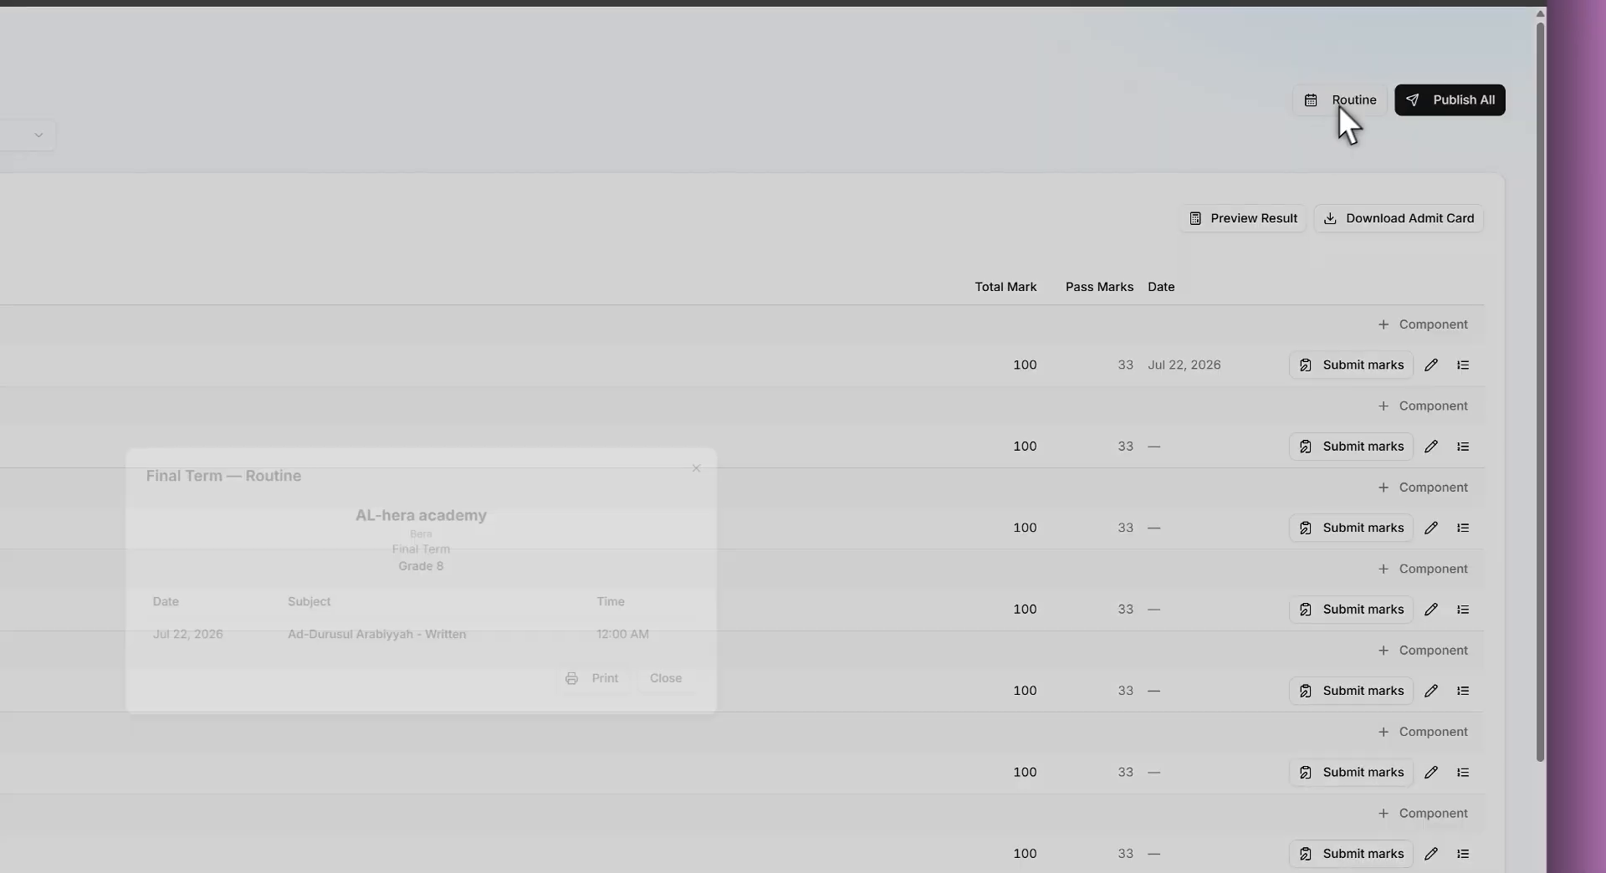
click(782, 647)
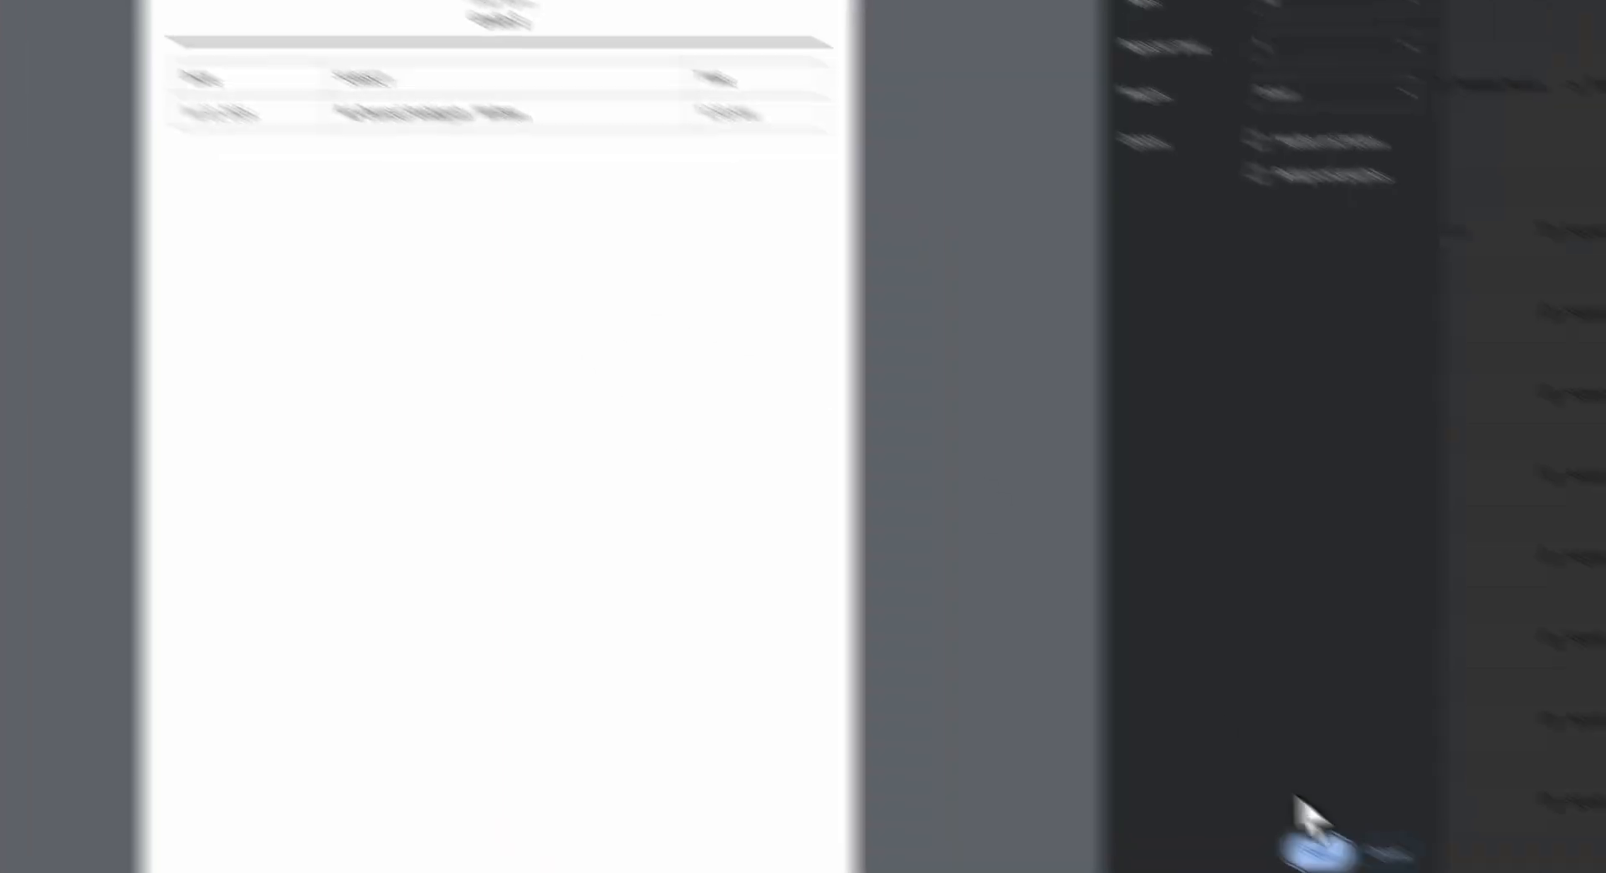
click(1391, 856)
click(675, 417)
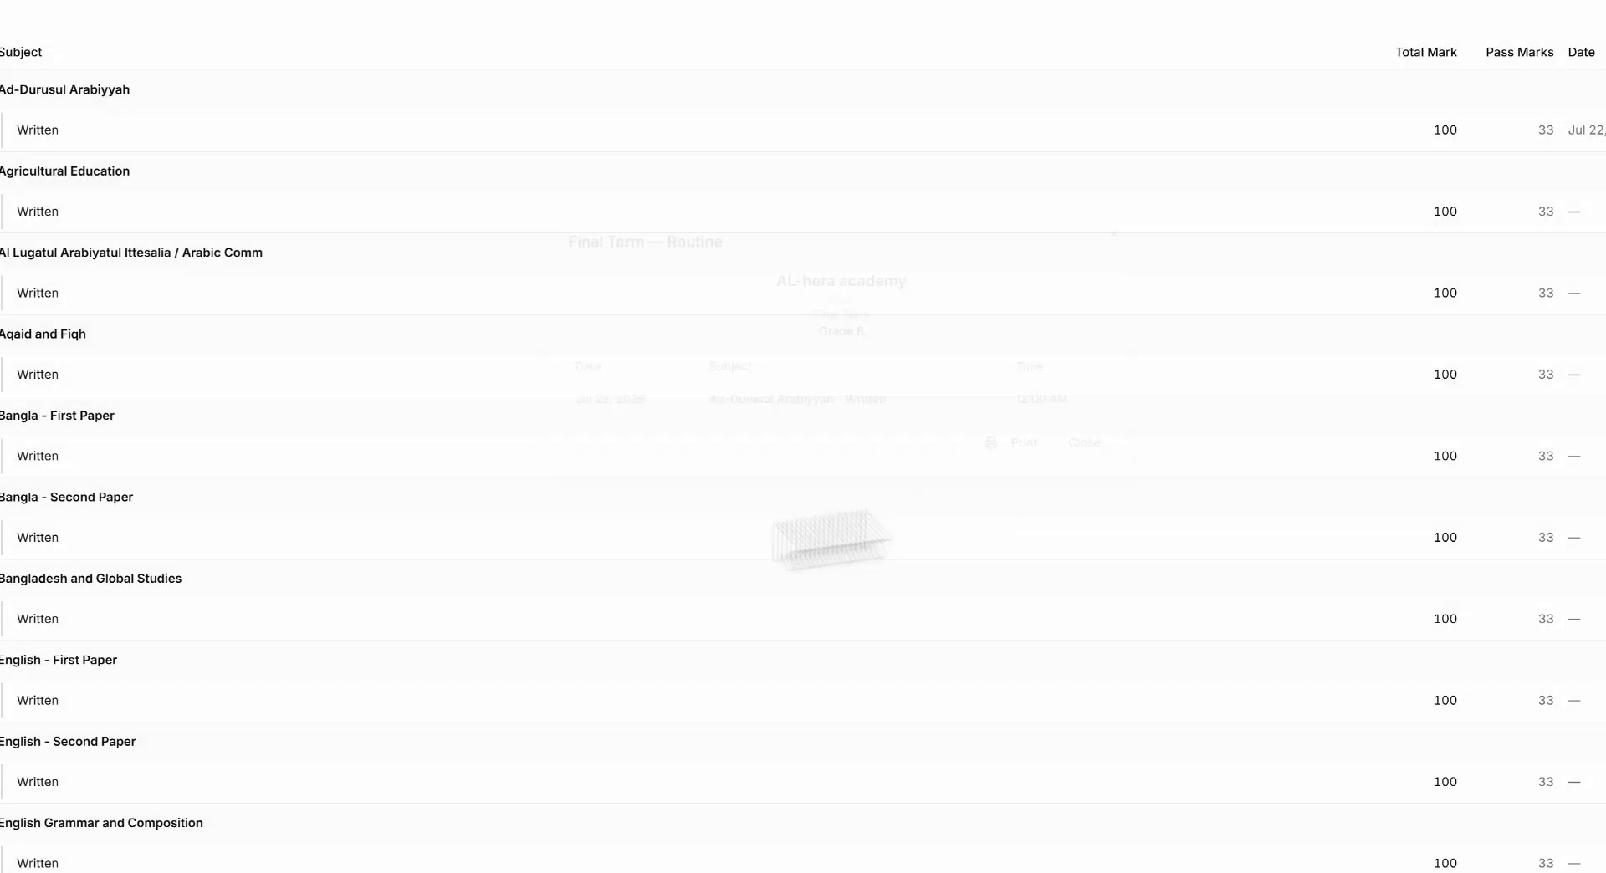
Add an MCQ result component to ICT with a total mark of 30 and pass marks of 13.
scroll(537, 608, down, 6)
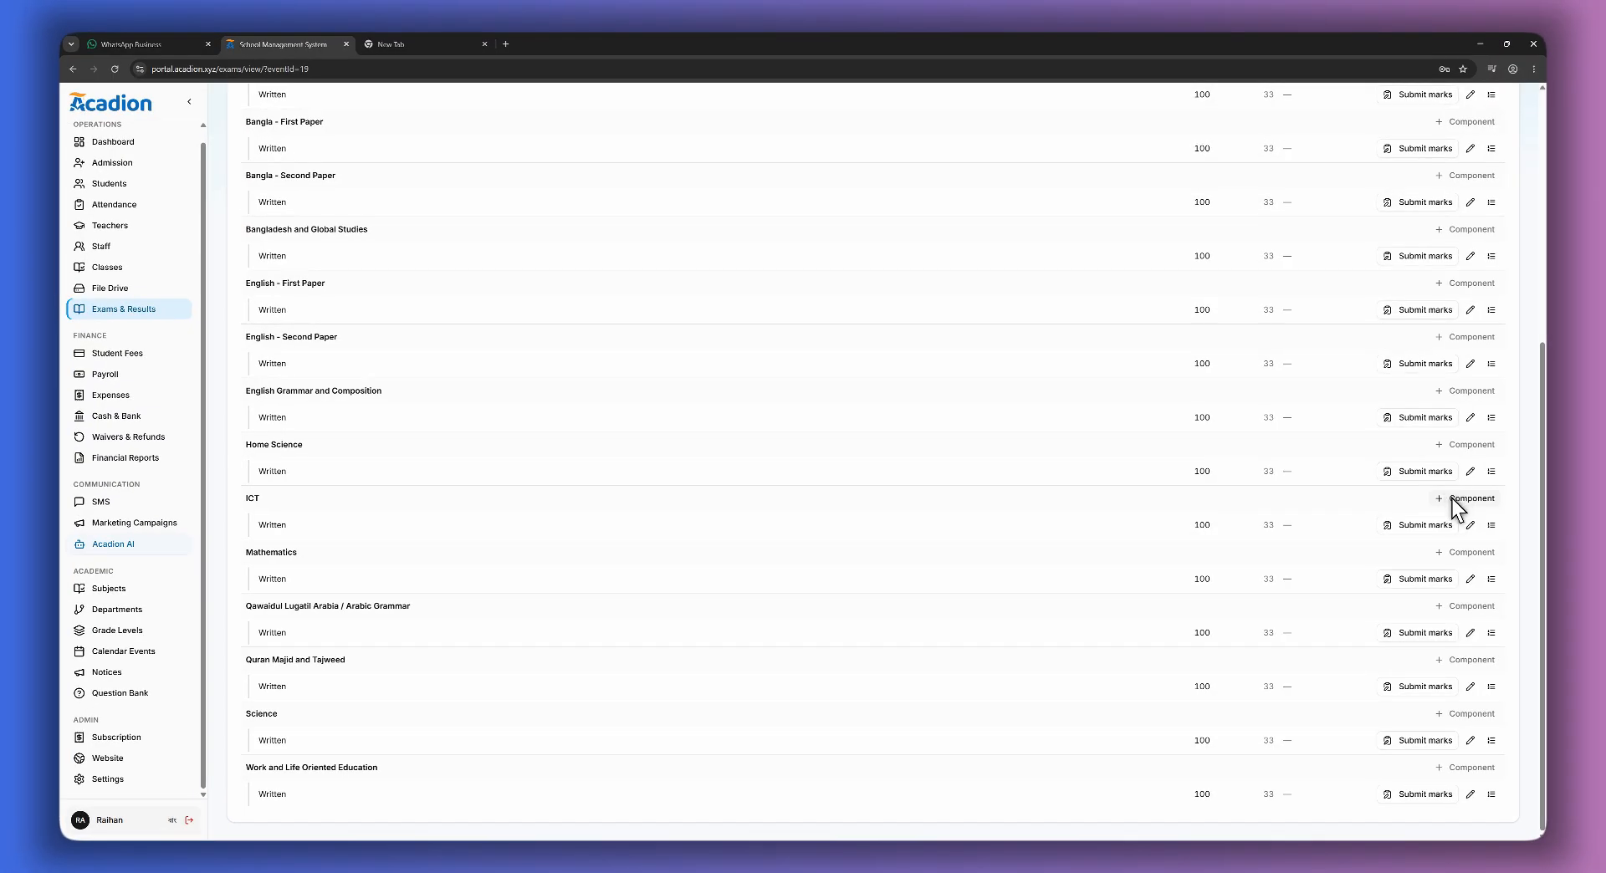
click(1456, 502)
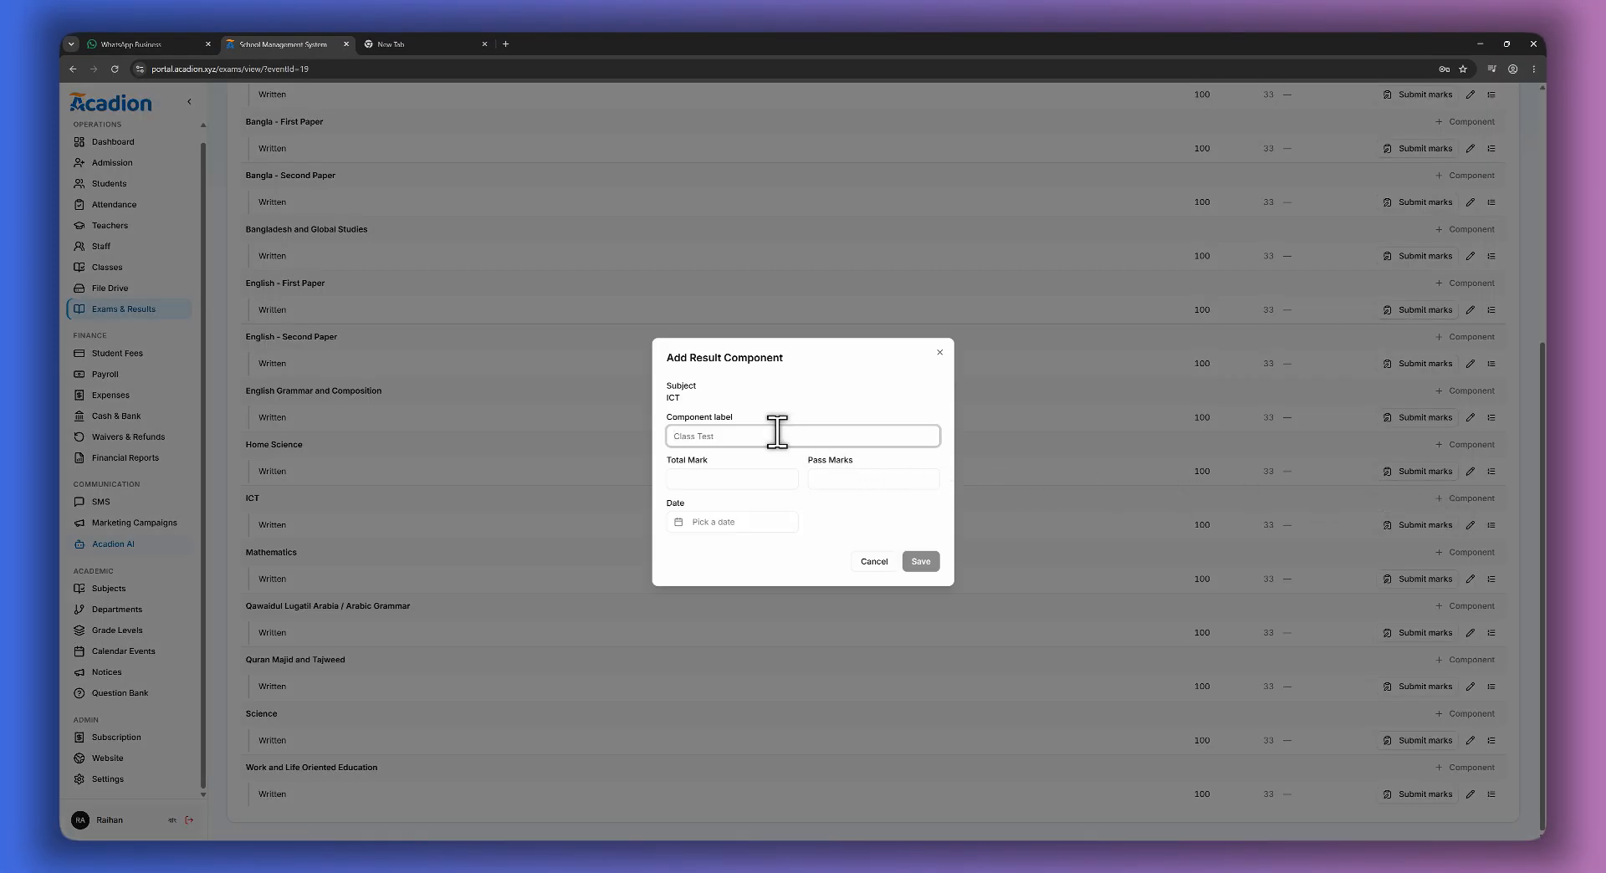
text(MCQ)
key(Tab)
text(30)
key(Tab)
text(13)
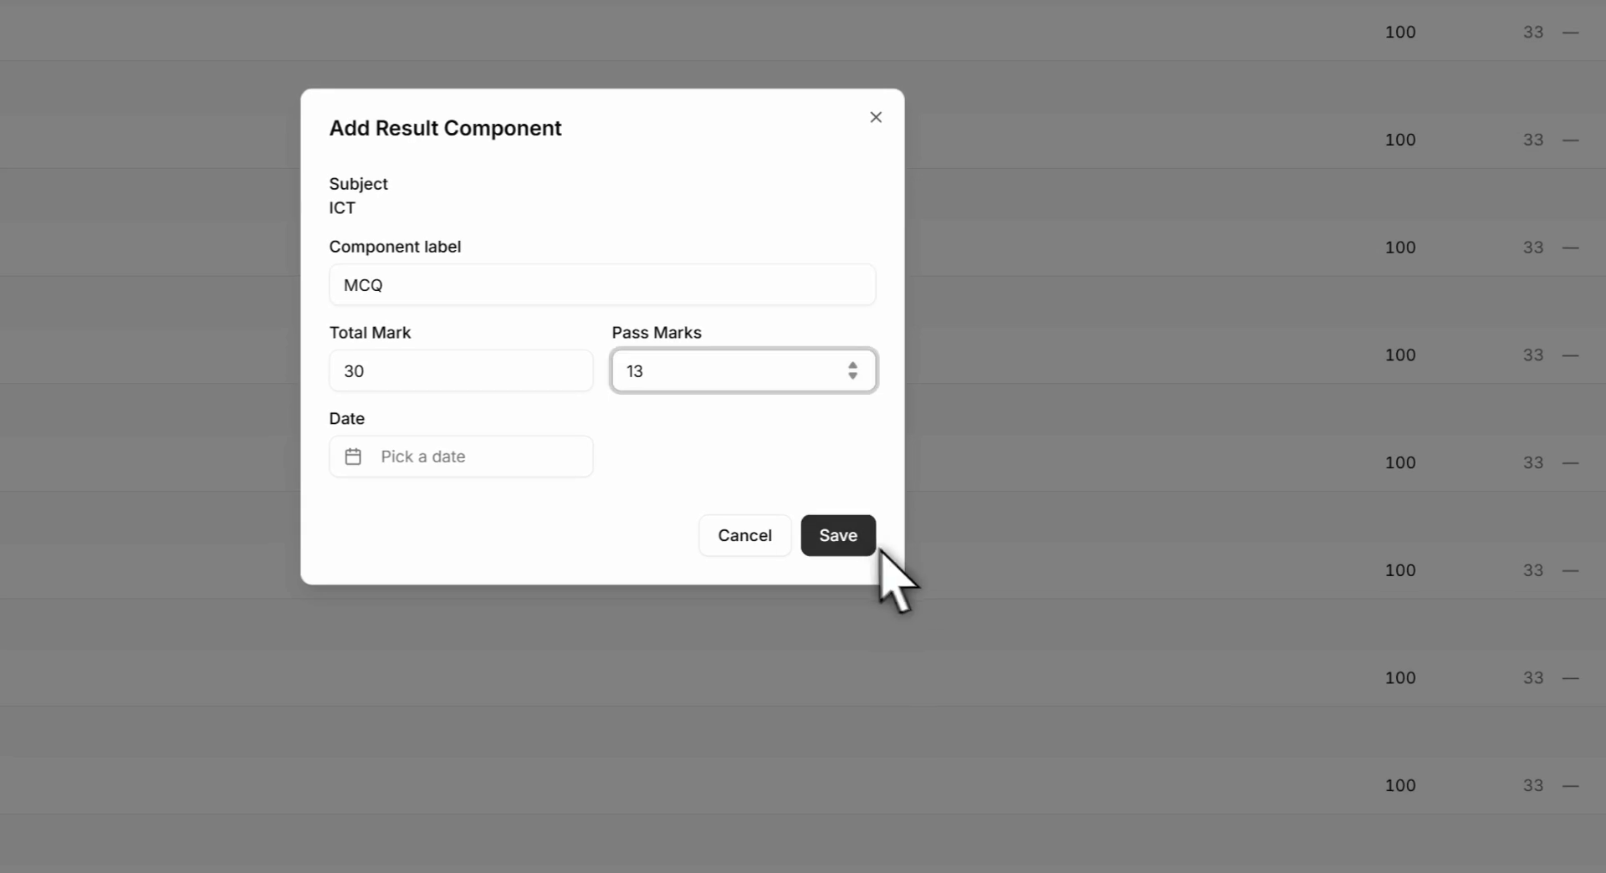
click(931, 563)
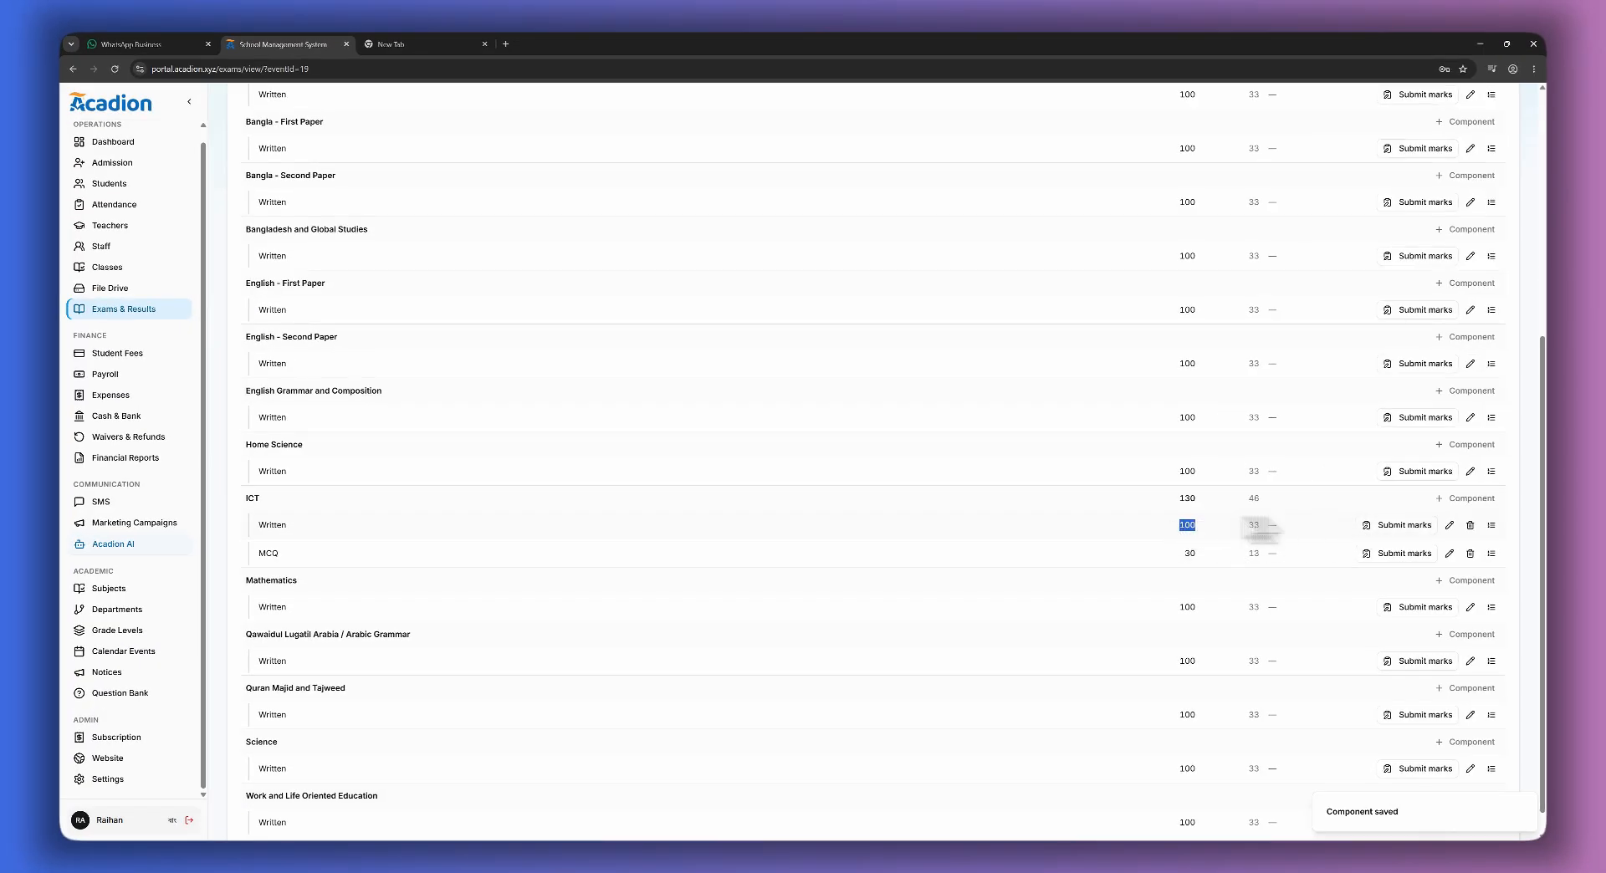
Set the ICT written component to a total mark of 70 and pass marks of 20, and check the ICT rows.
click(1448, 524)
key(Tab)
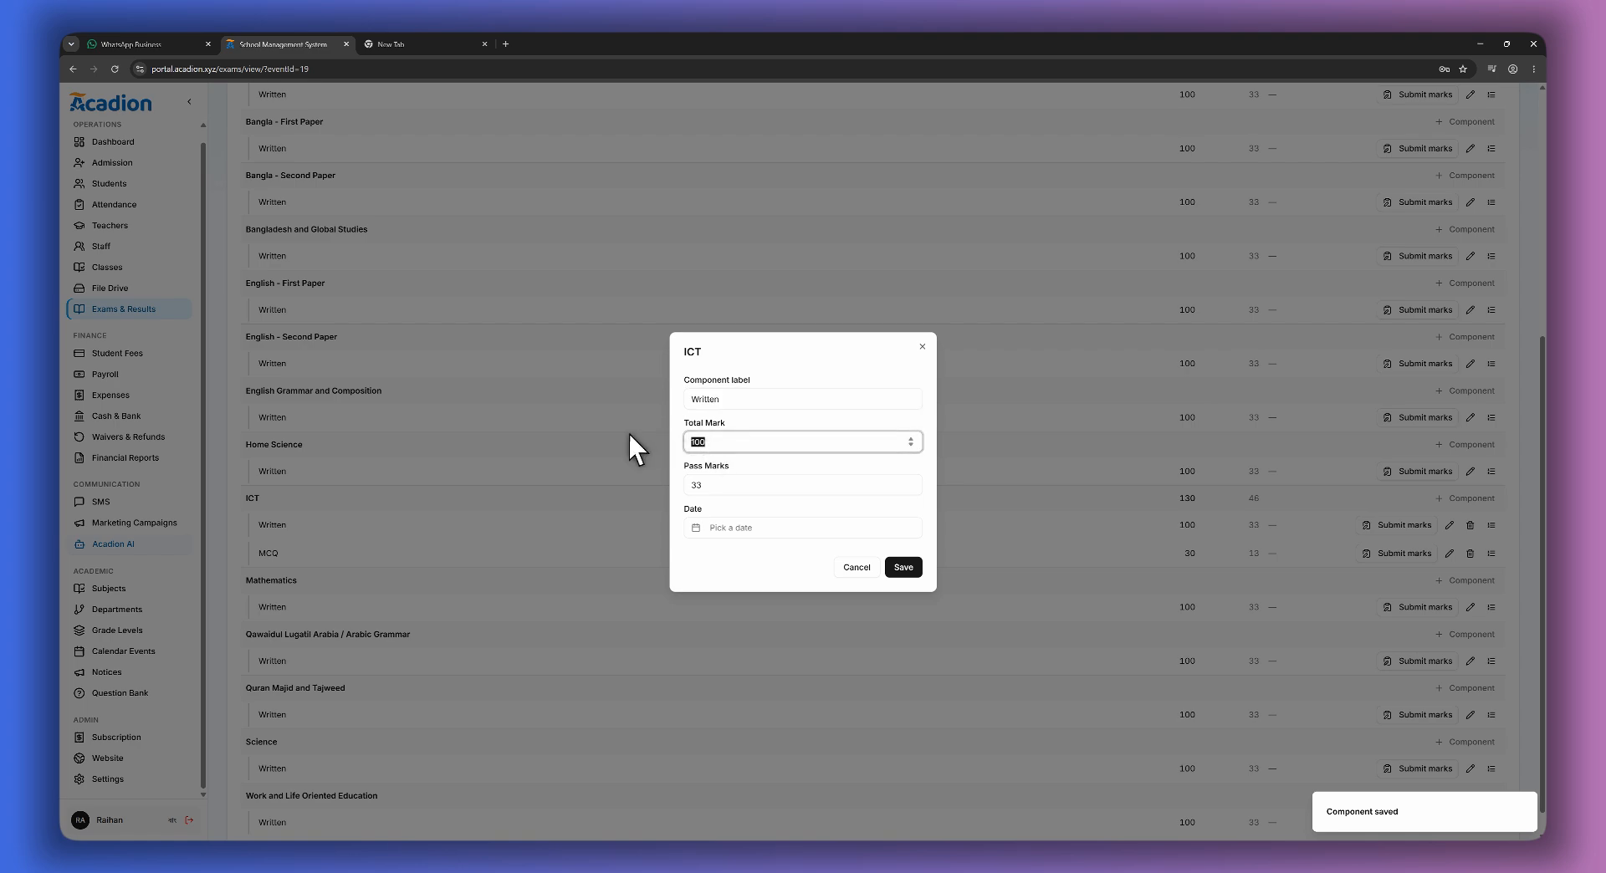
text(70)
key(Tab)
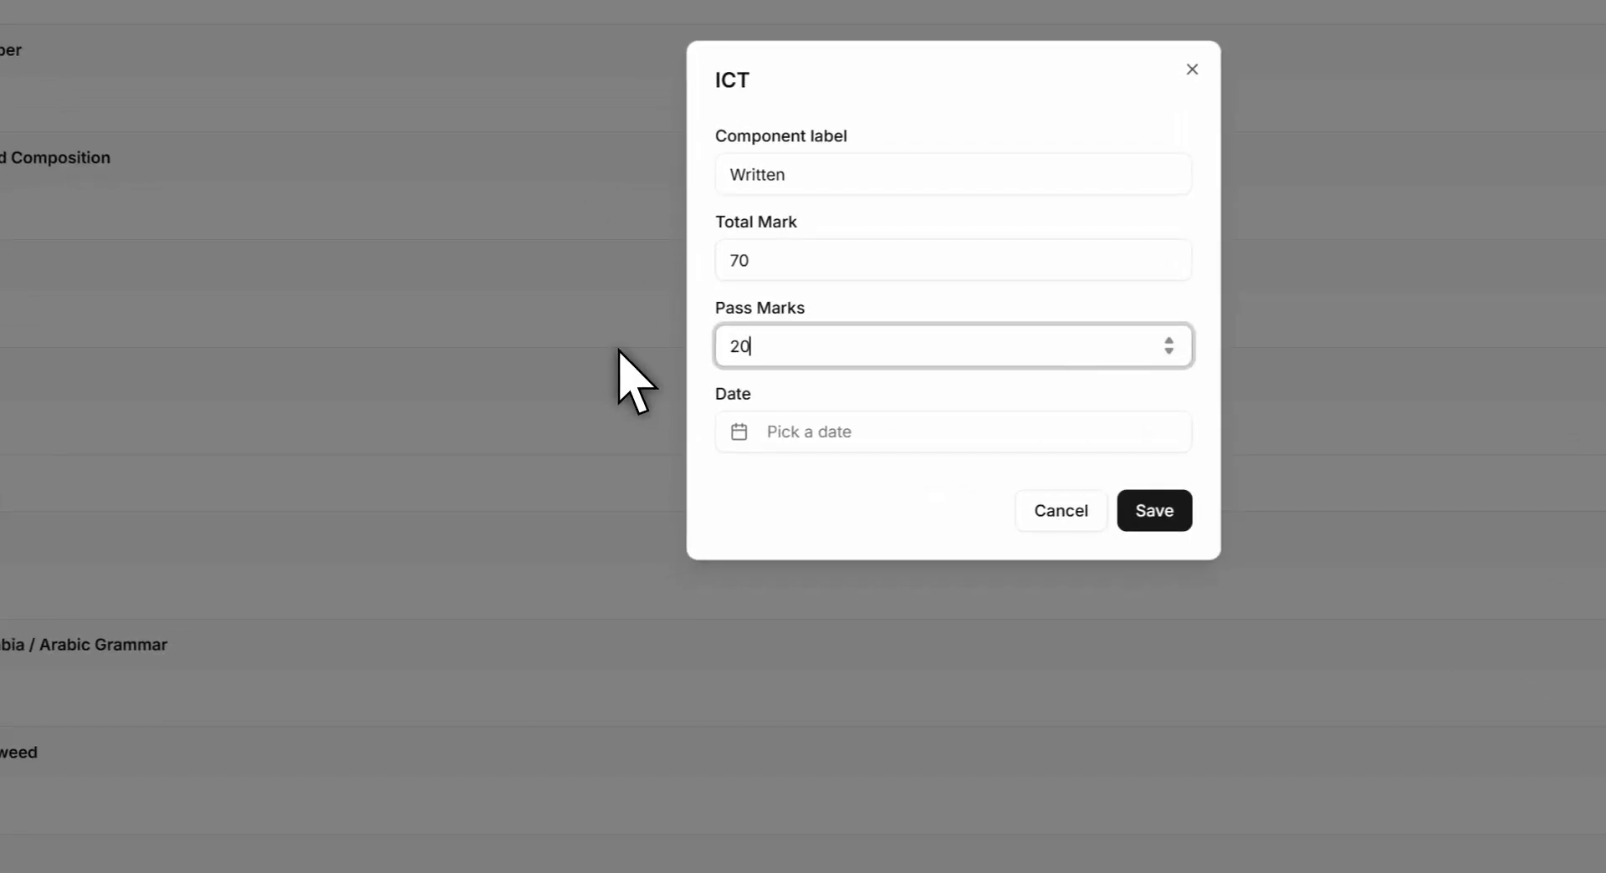
click(1152, 511)
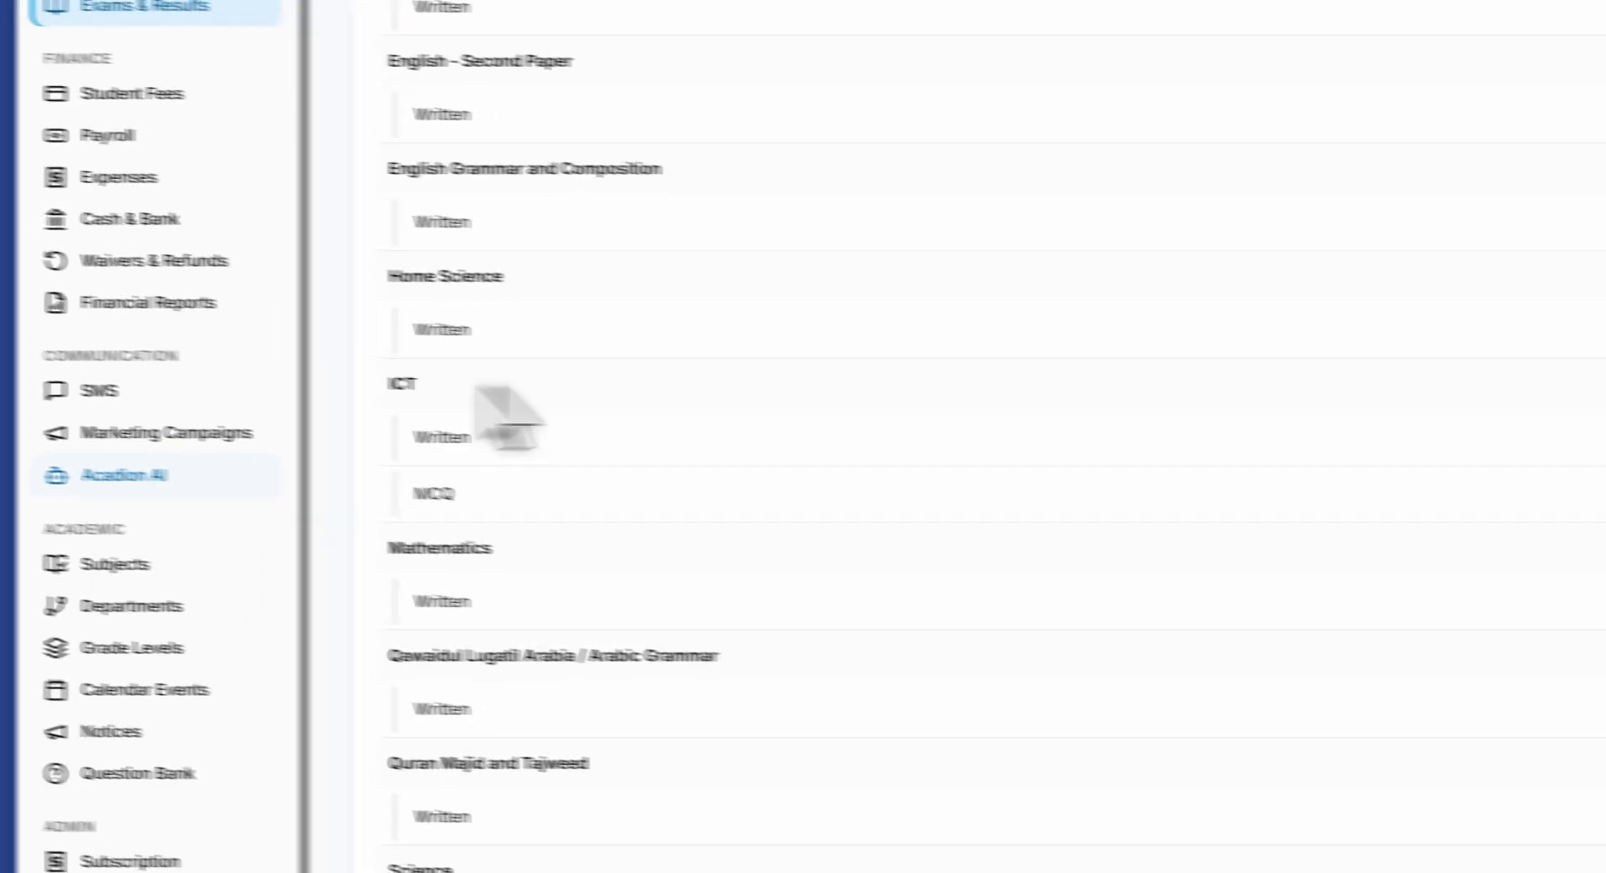
drag(960, 563, 999, 666)
click(976, 666)
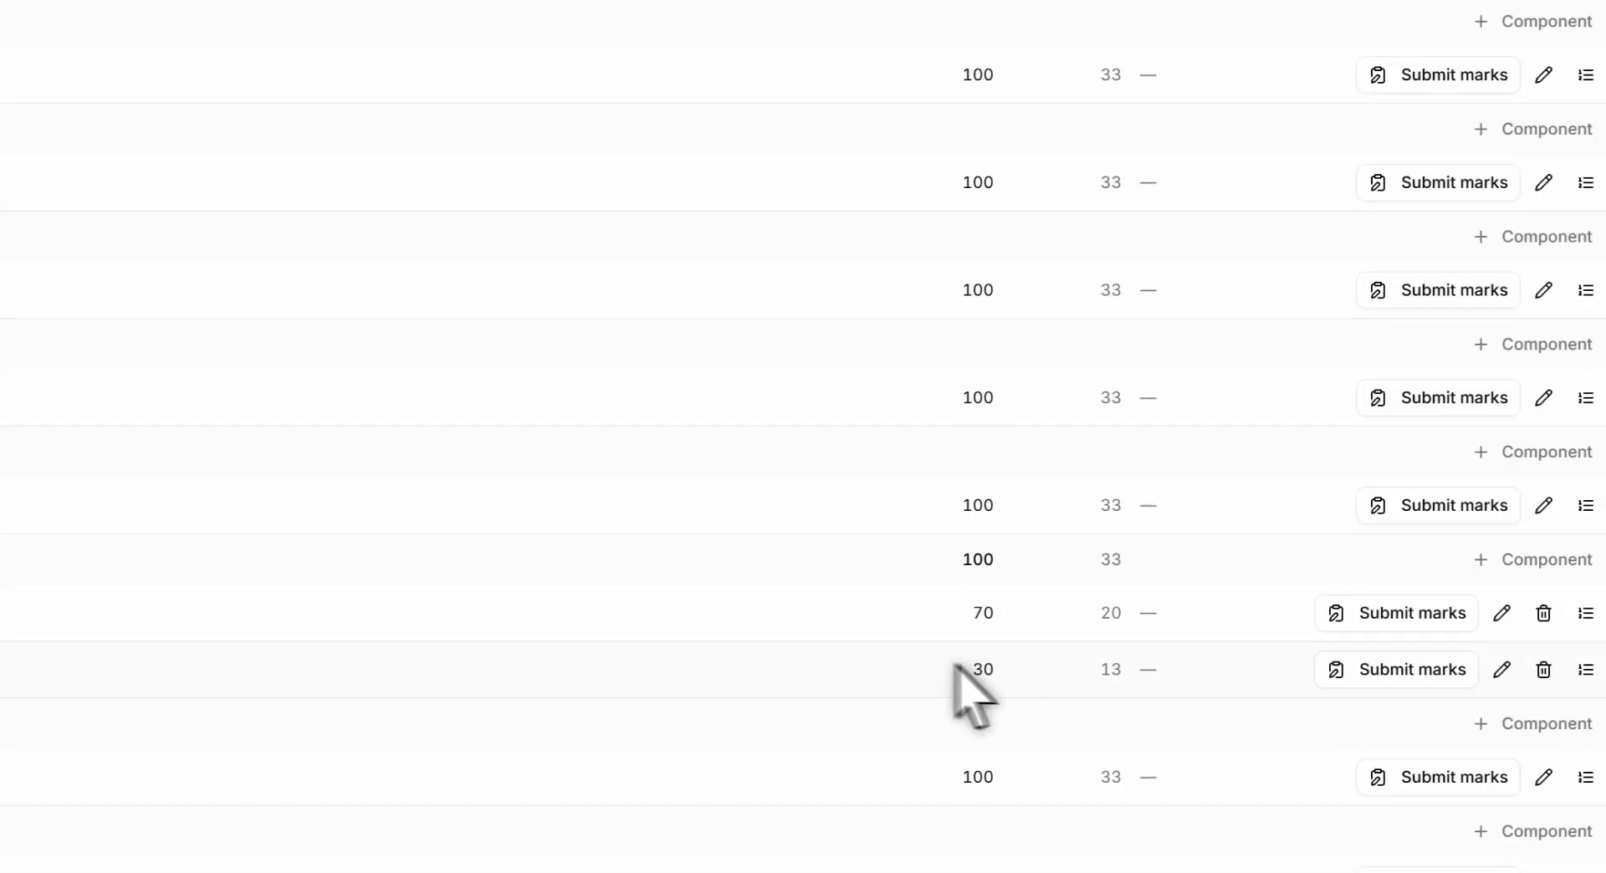
scroll(953, 669, down, 1)
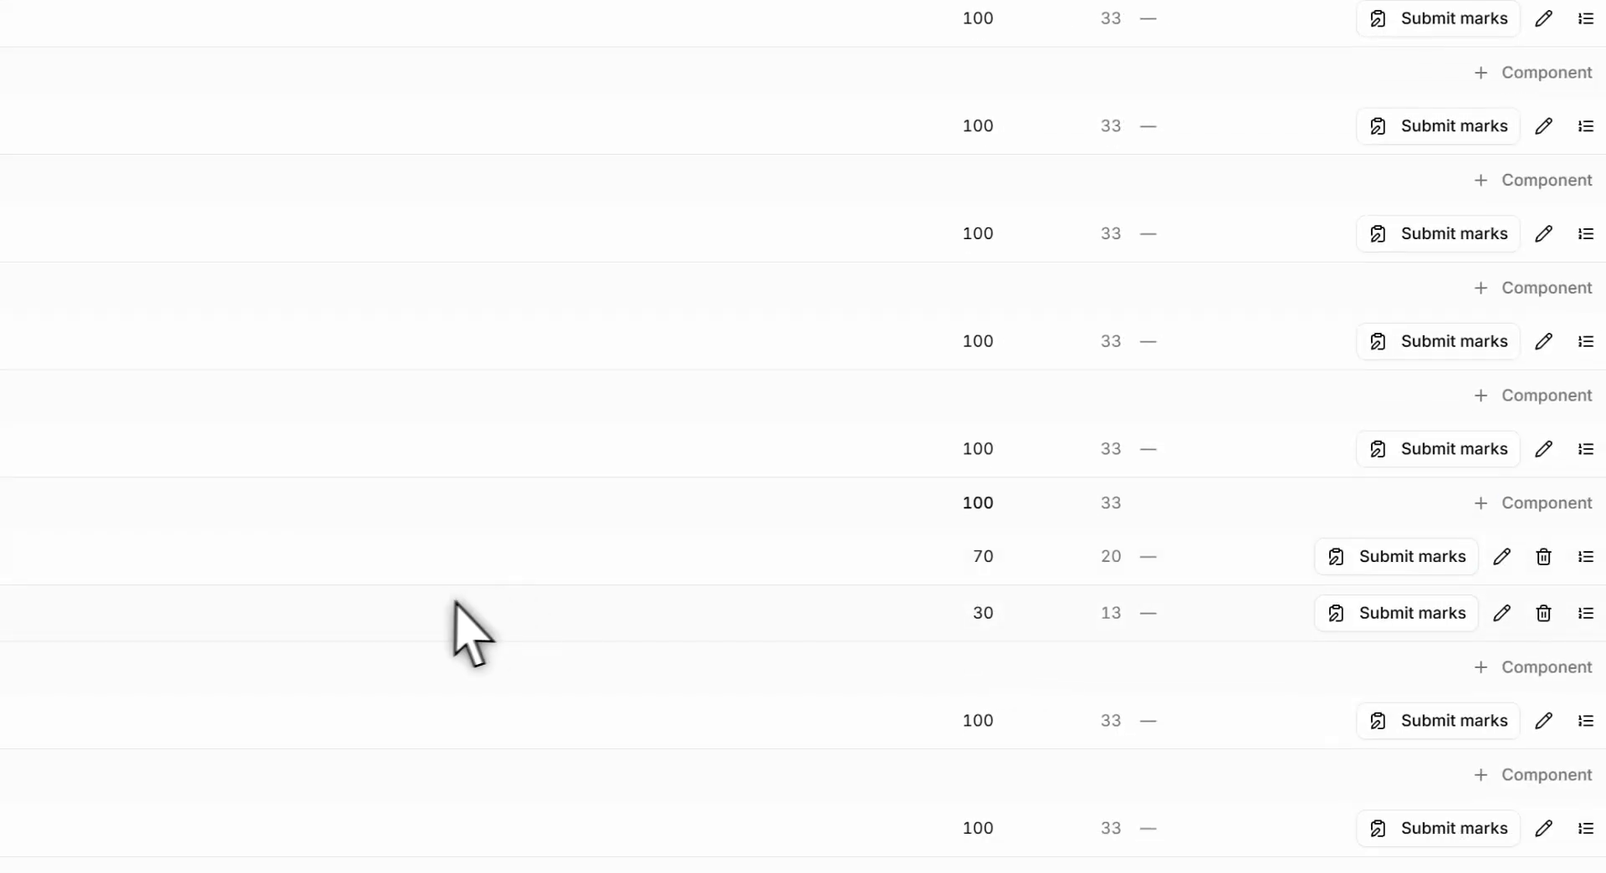
Preview the Grade 8 admit card for printing and leave the preview without saving.
scroll(455, 600, up, 10)
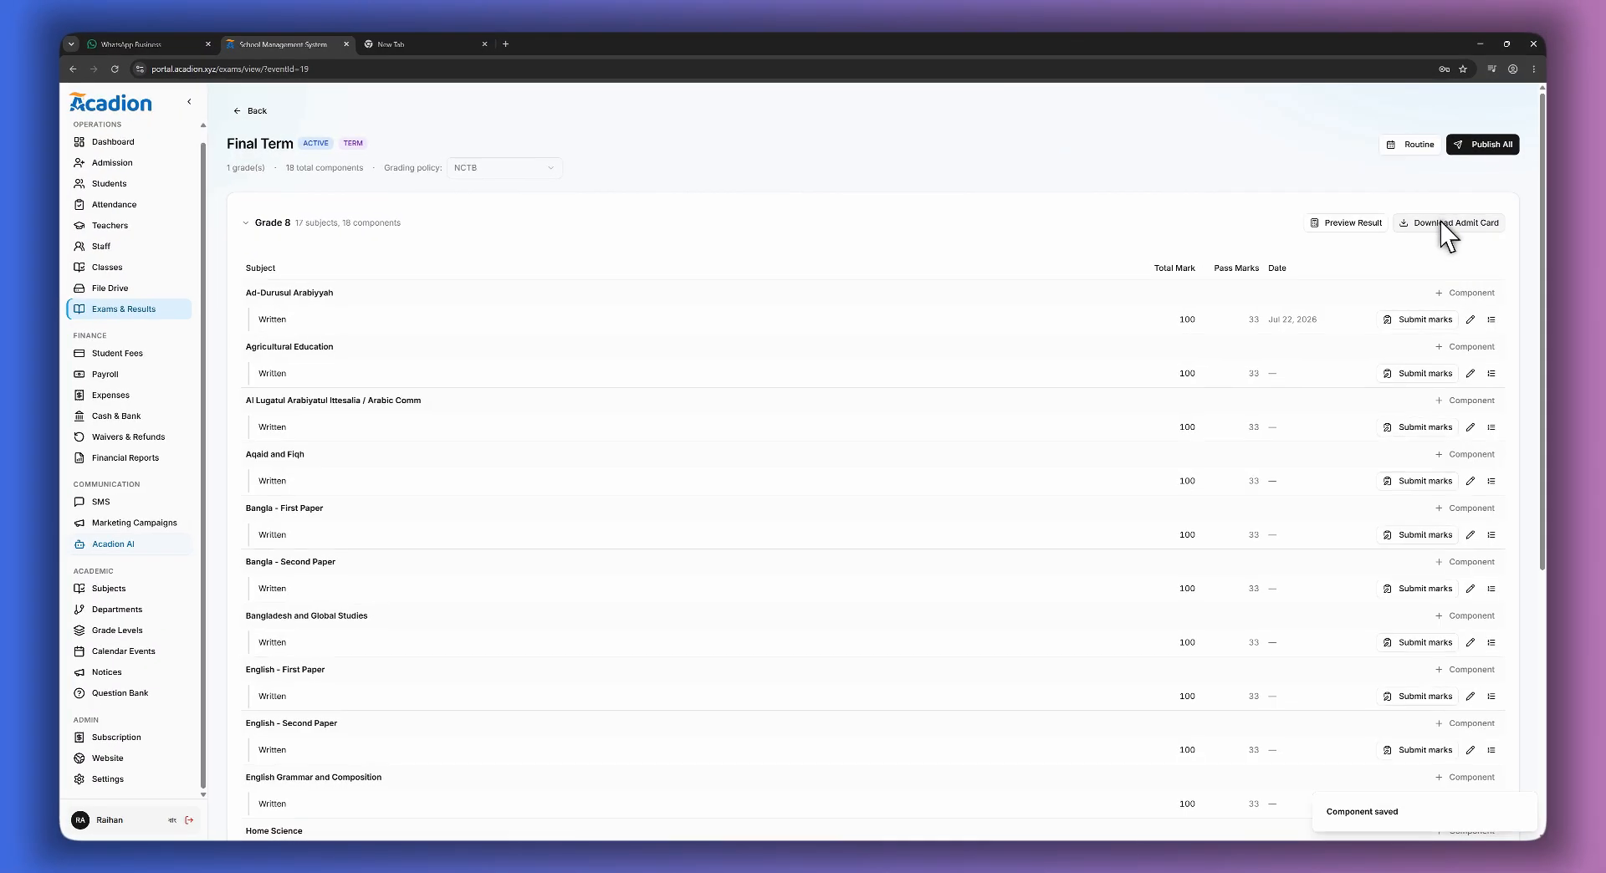
click(1445, 223)
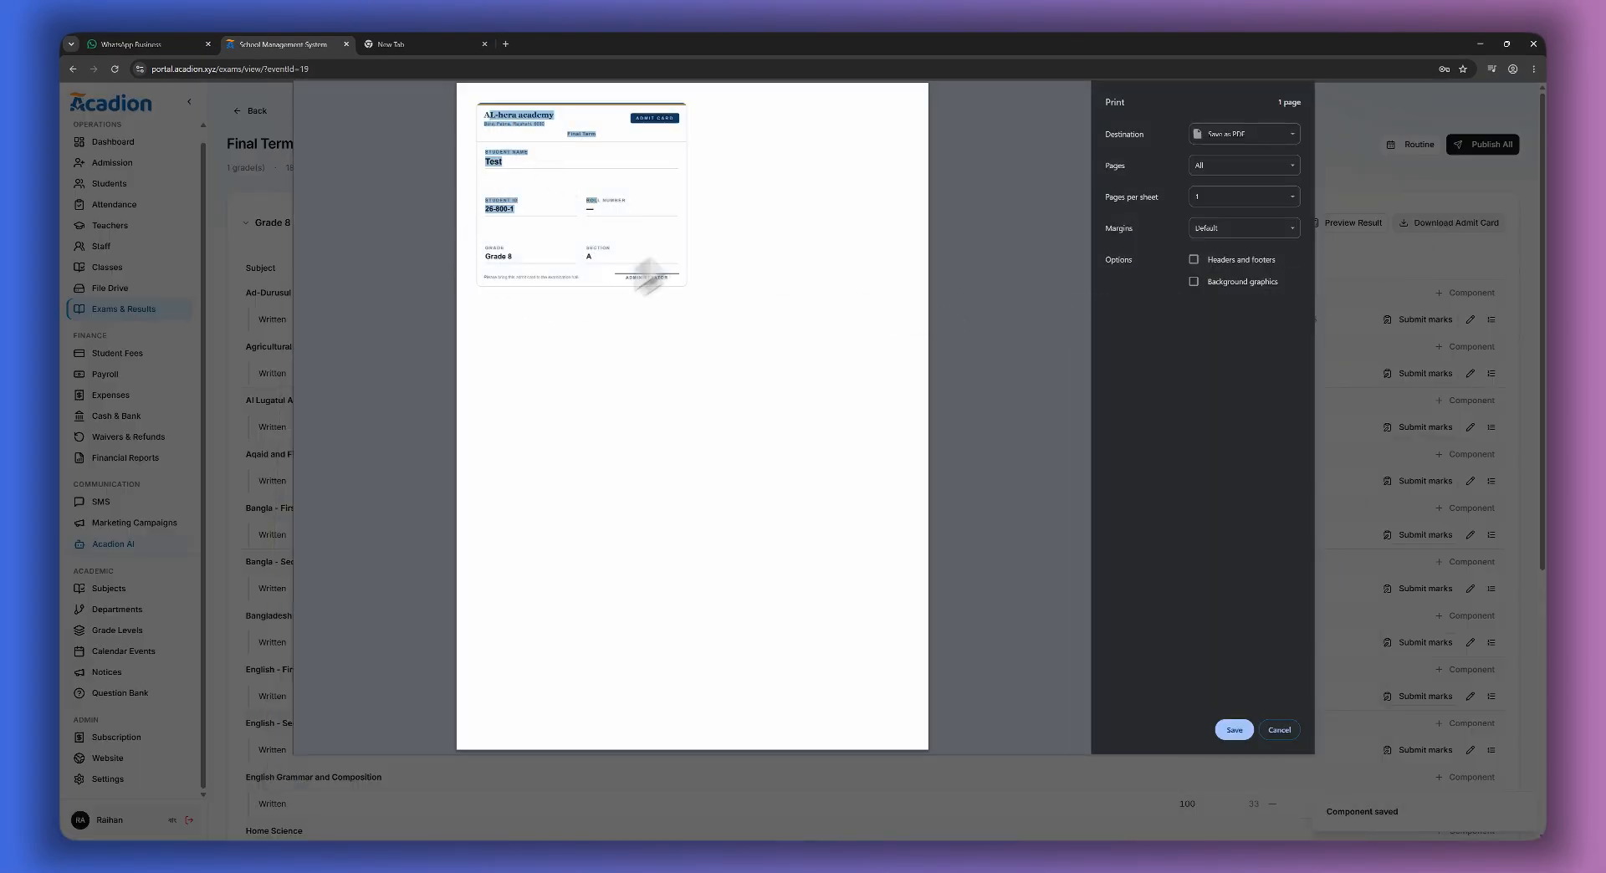
click(1280, 730)
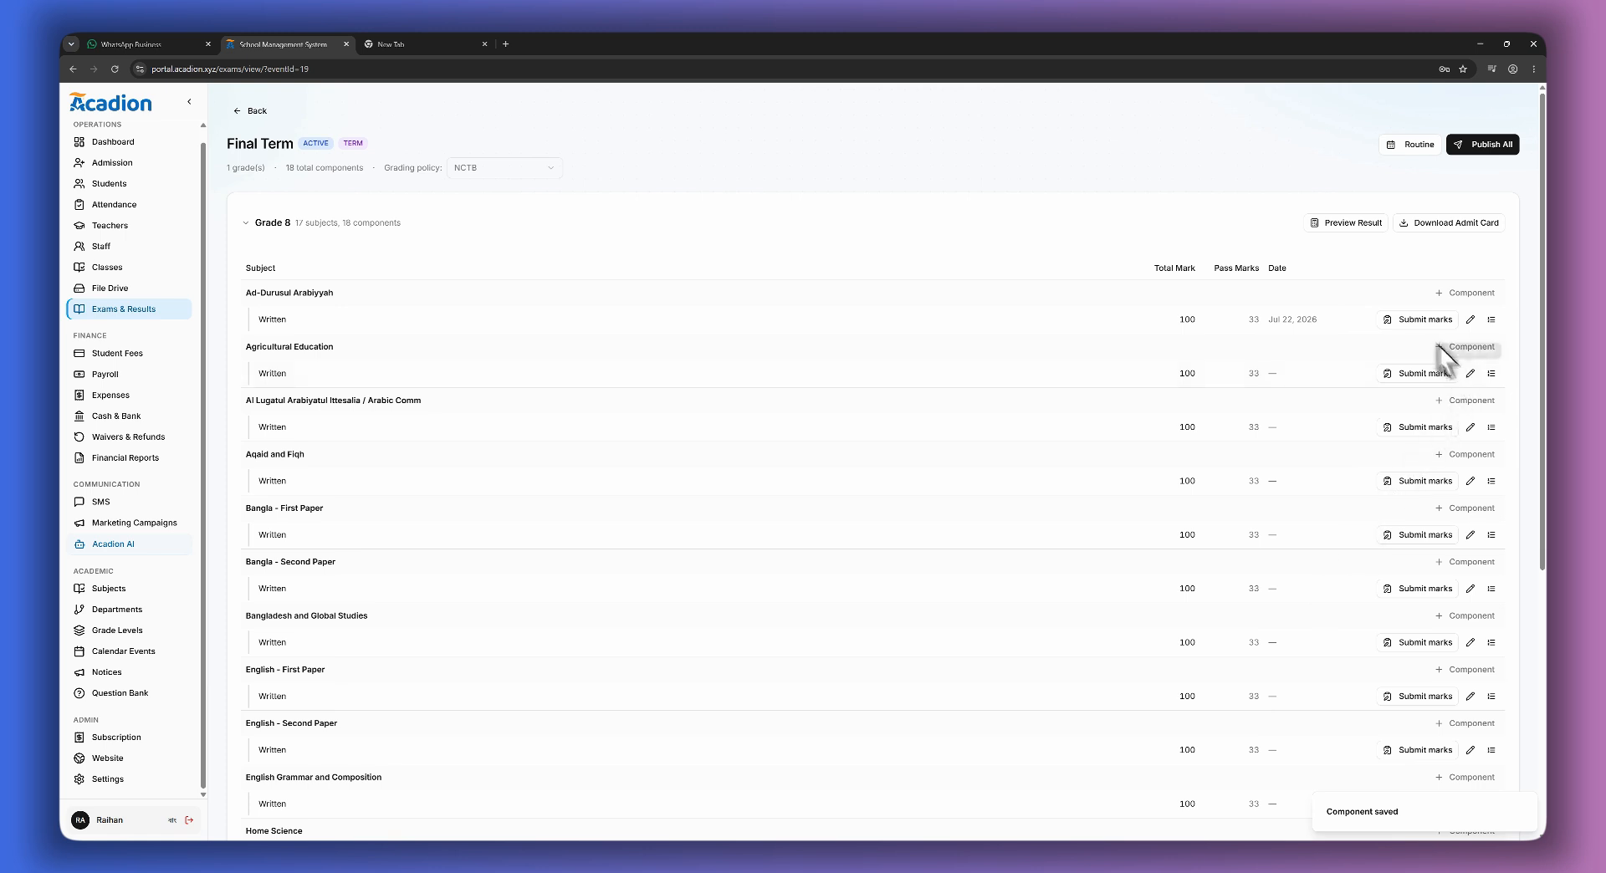
Enter and save the Test student's marks for the Ad-Durusul Arabiyyah written component.
drag(242, 289, 1434, 335)
click(1425, 319)
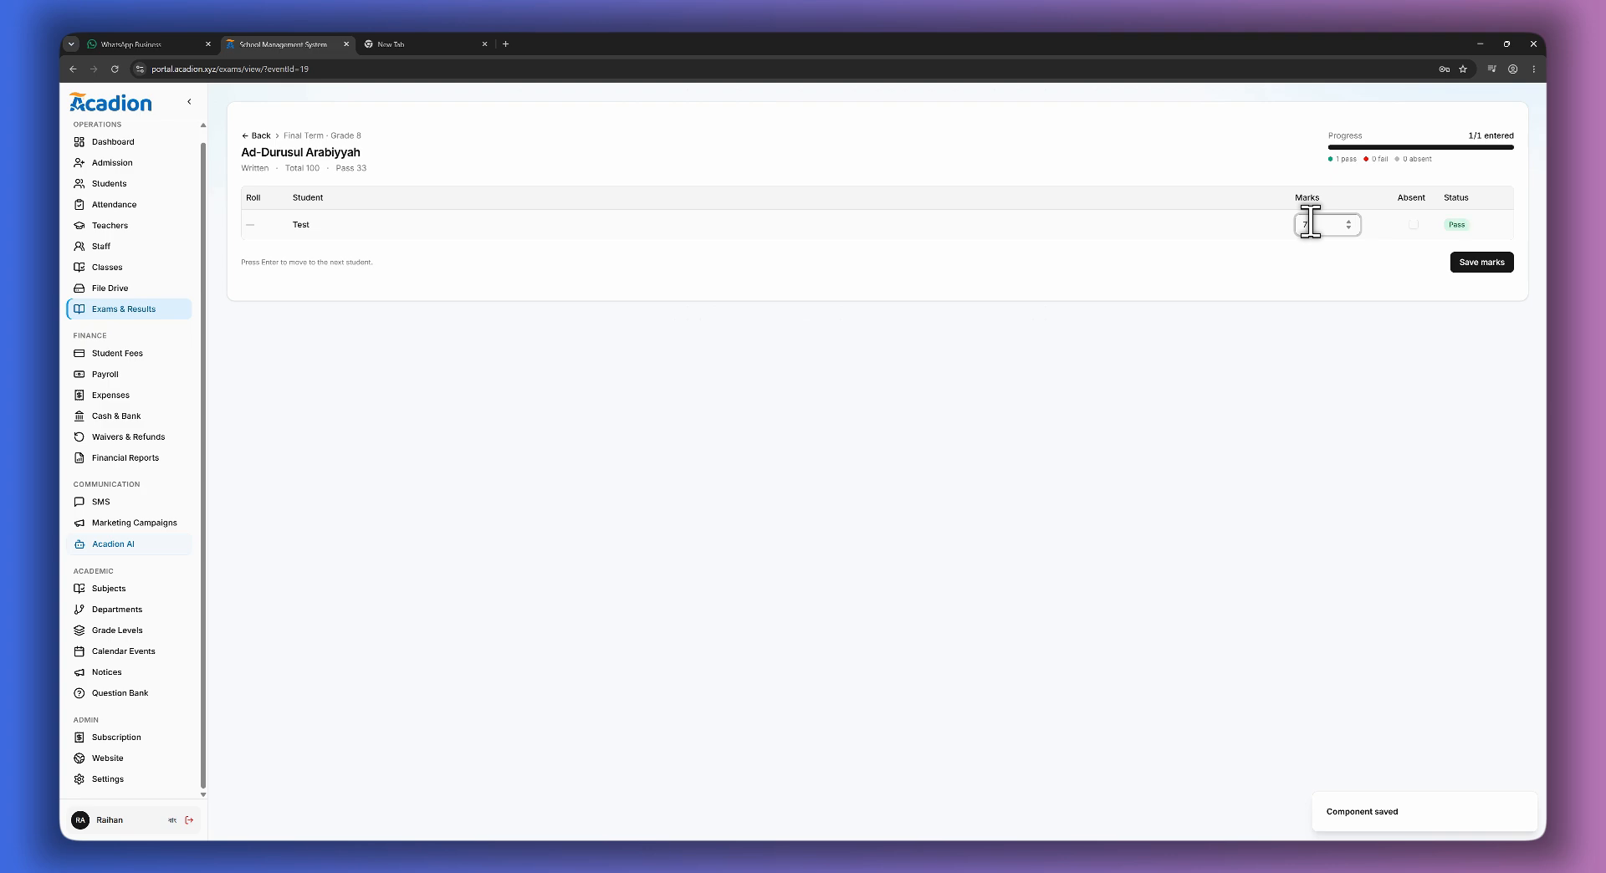
click(1455, 262)
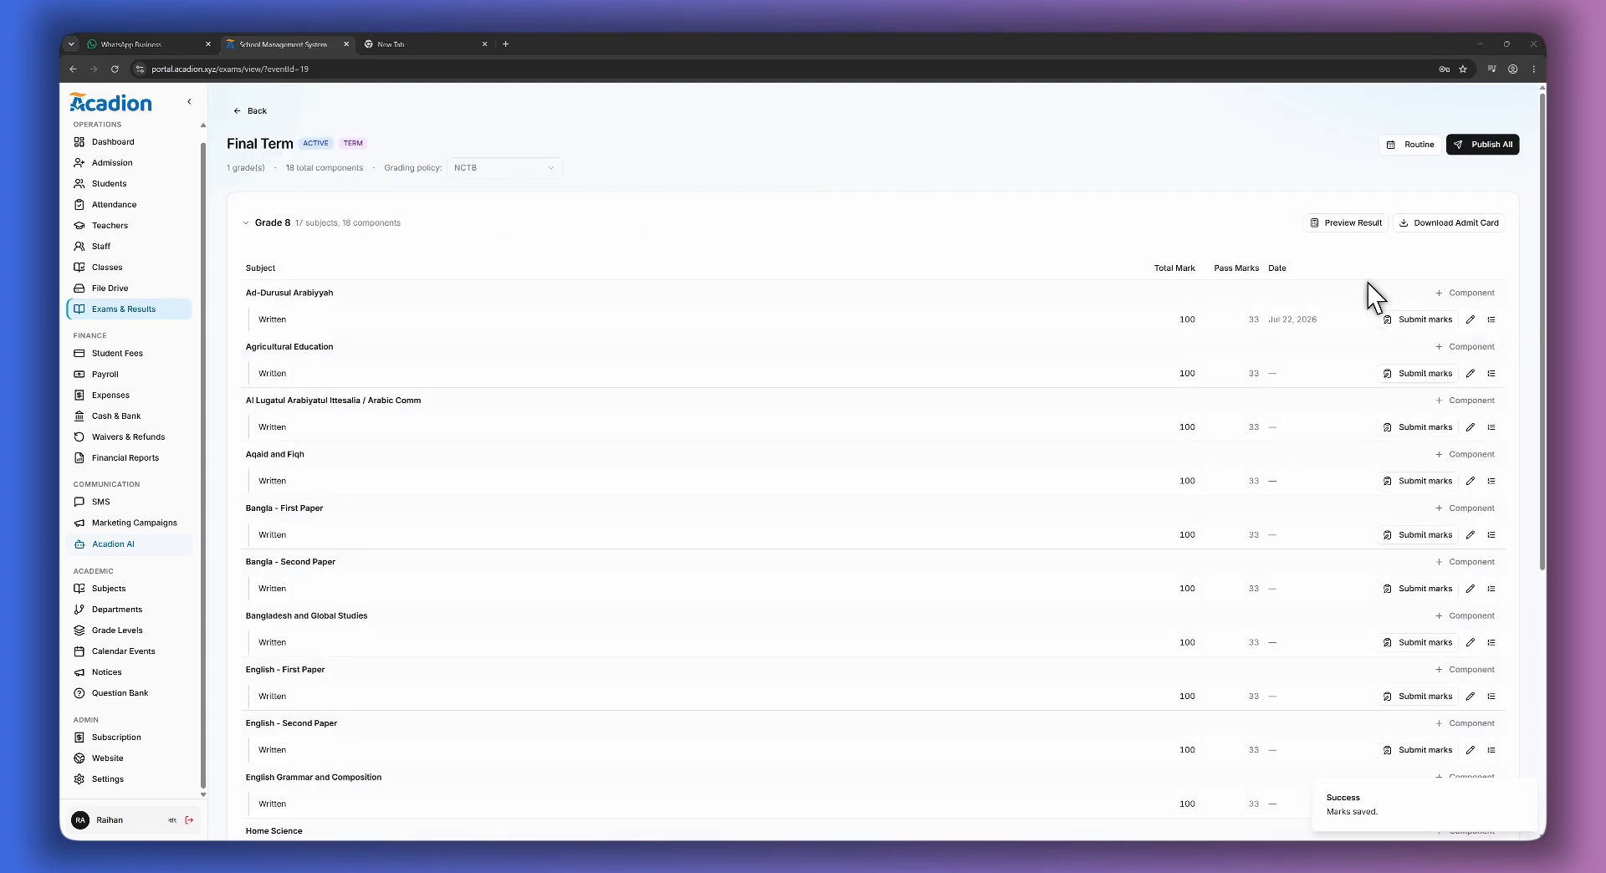
Preview the Grade 8 result, close it, and look over the marks submission options of the subjects.
click(1354, 223)
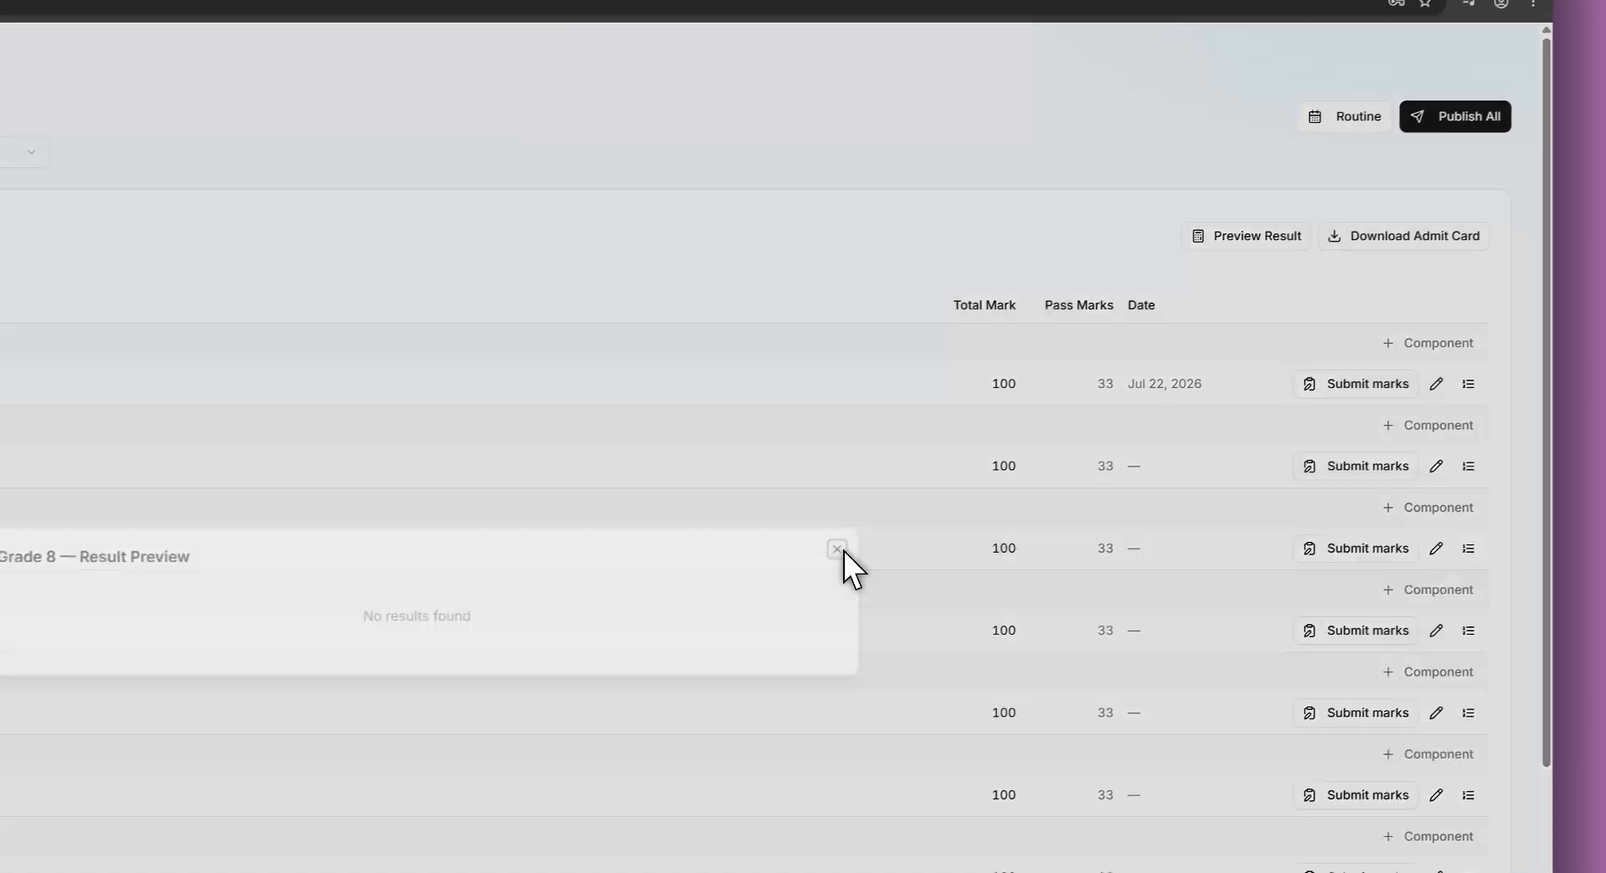
click(1206, 433)
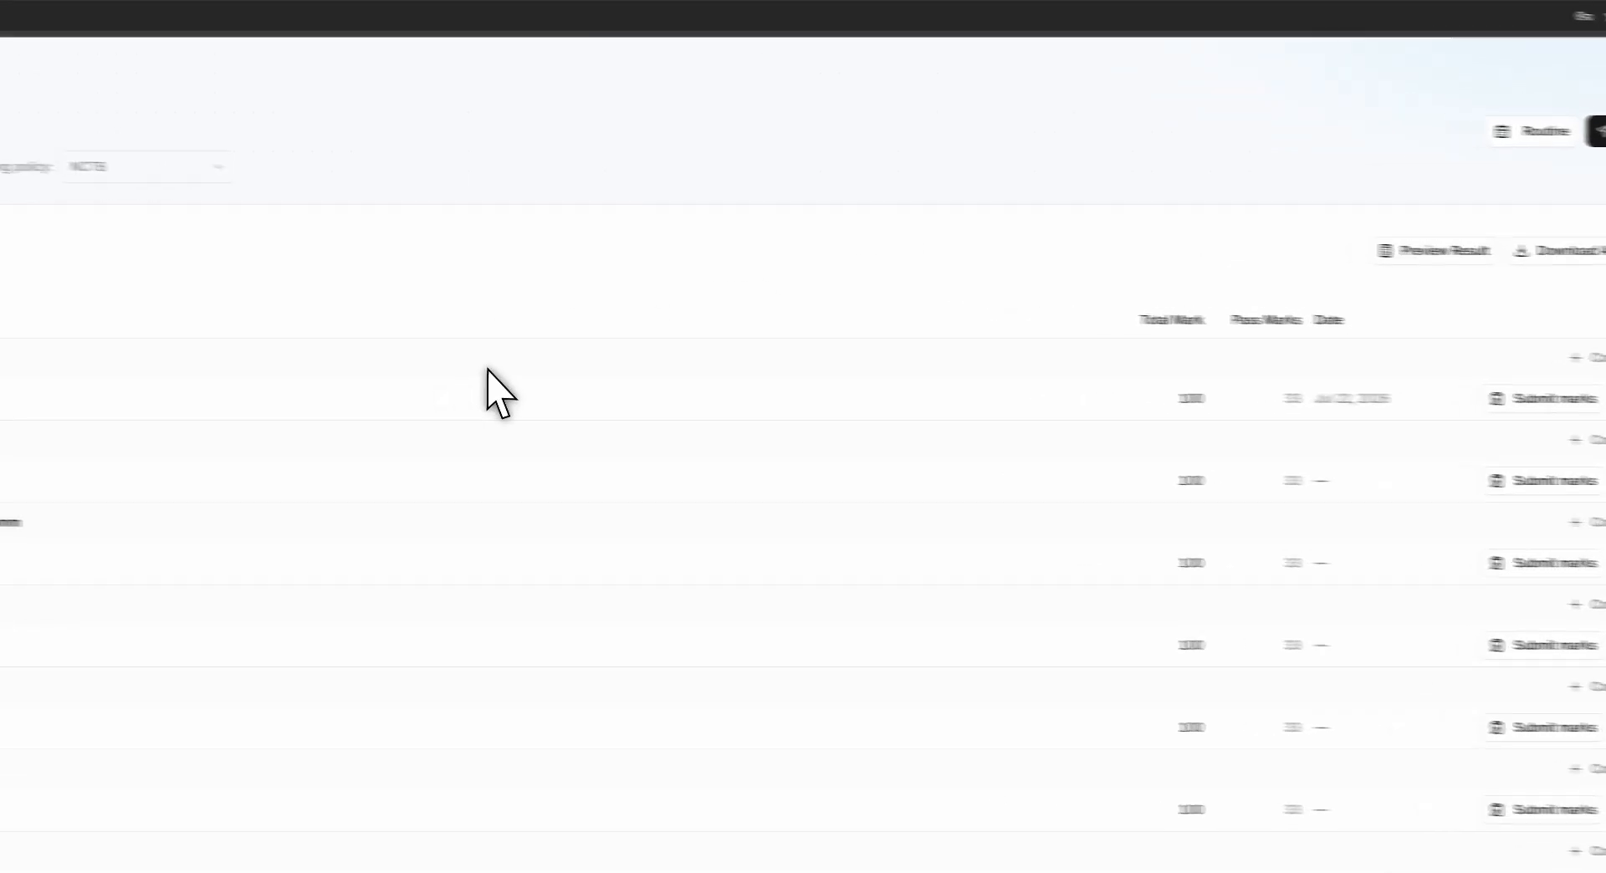
scroll(1268, 602, down, 5)
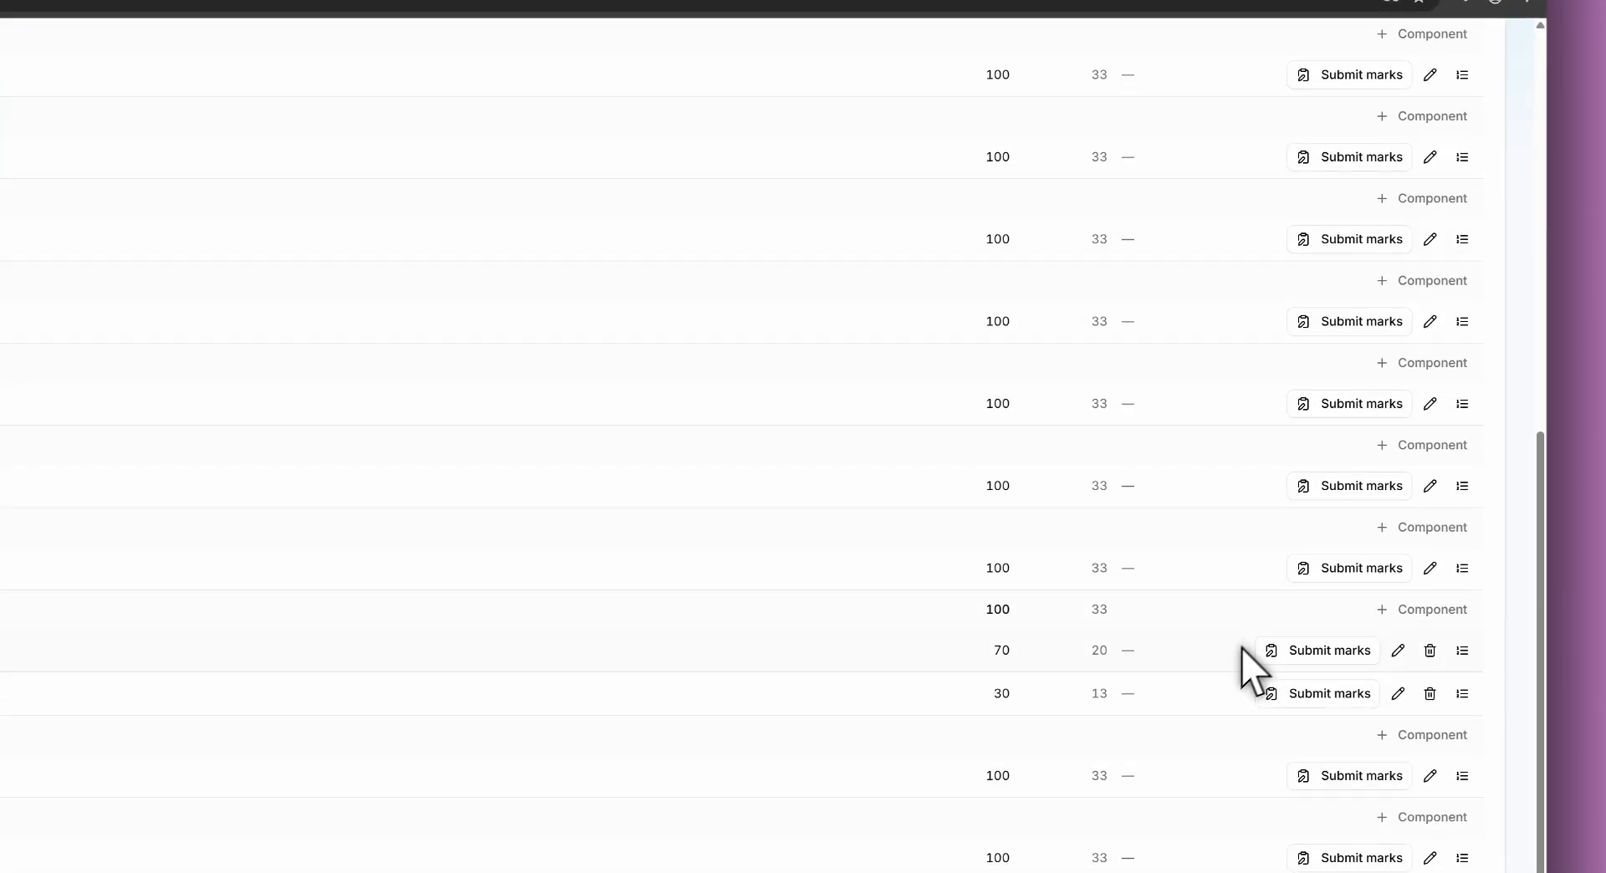
scroll(1244, 666, up, 5)
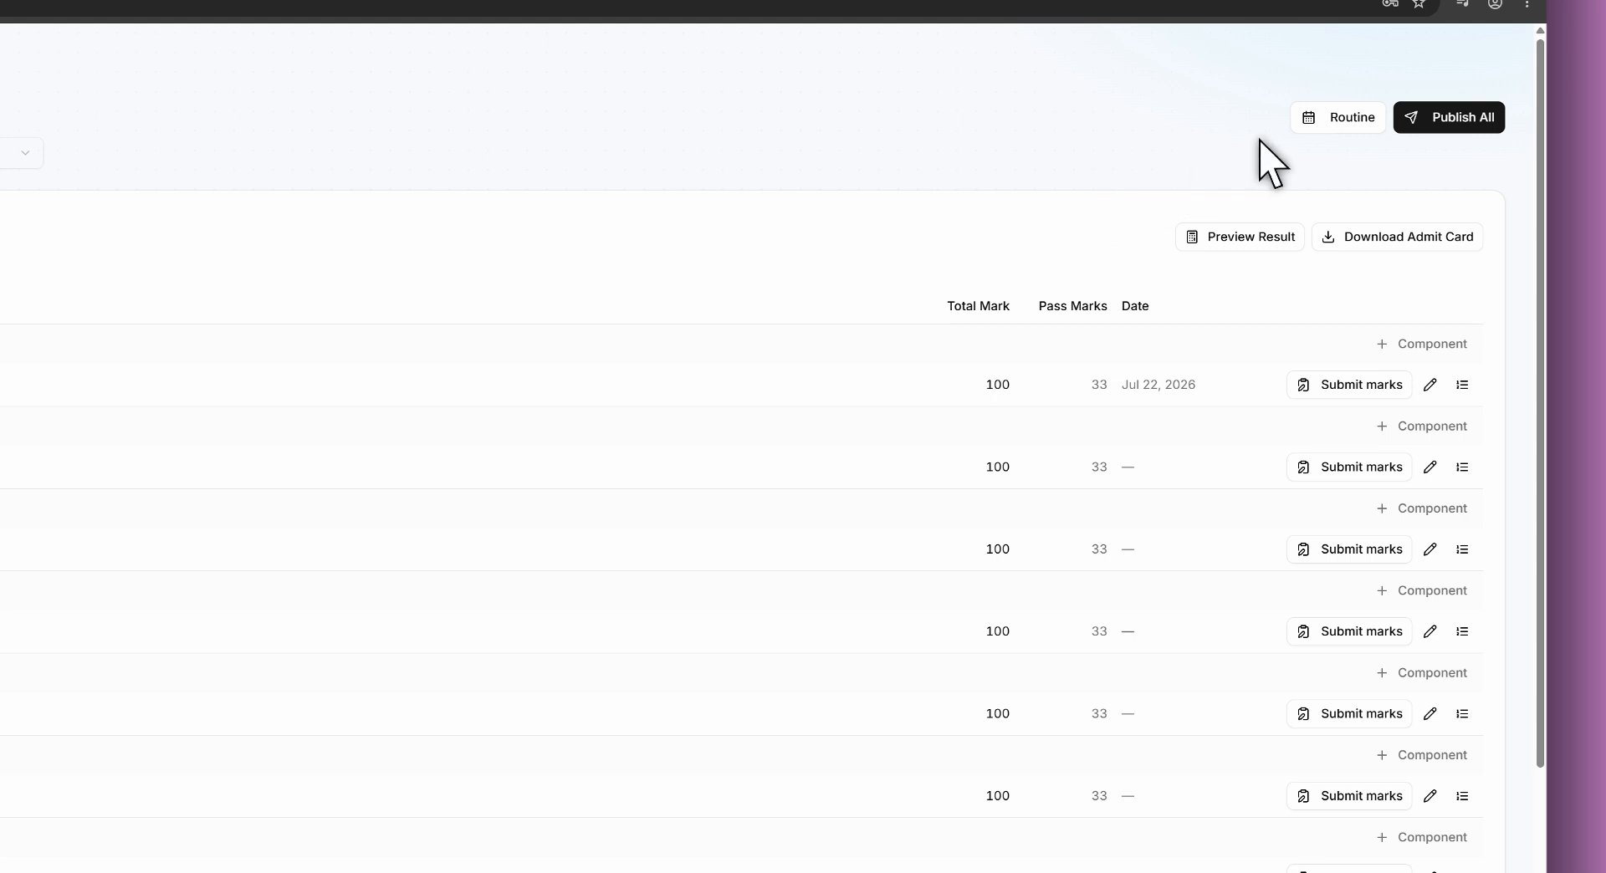
Publish all Final Term results and dismiss the notification.
click(1480, 127)
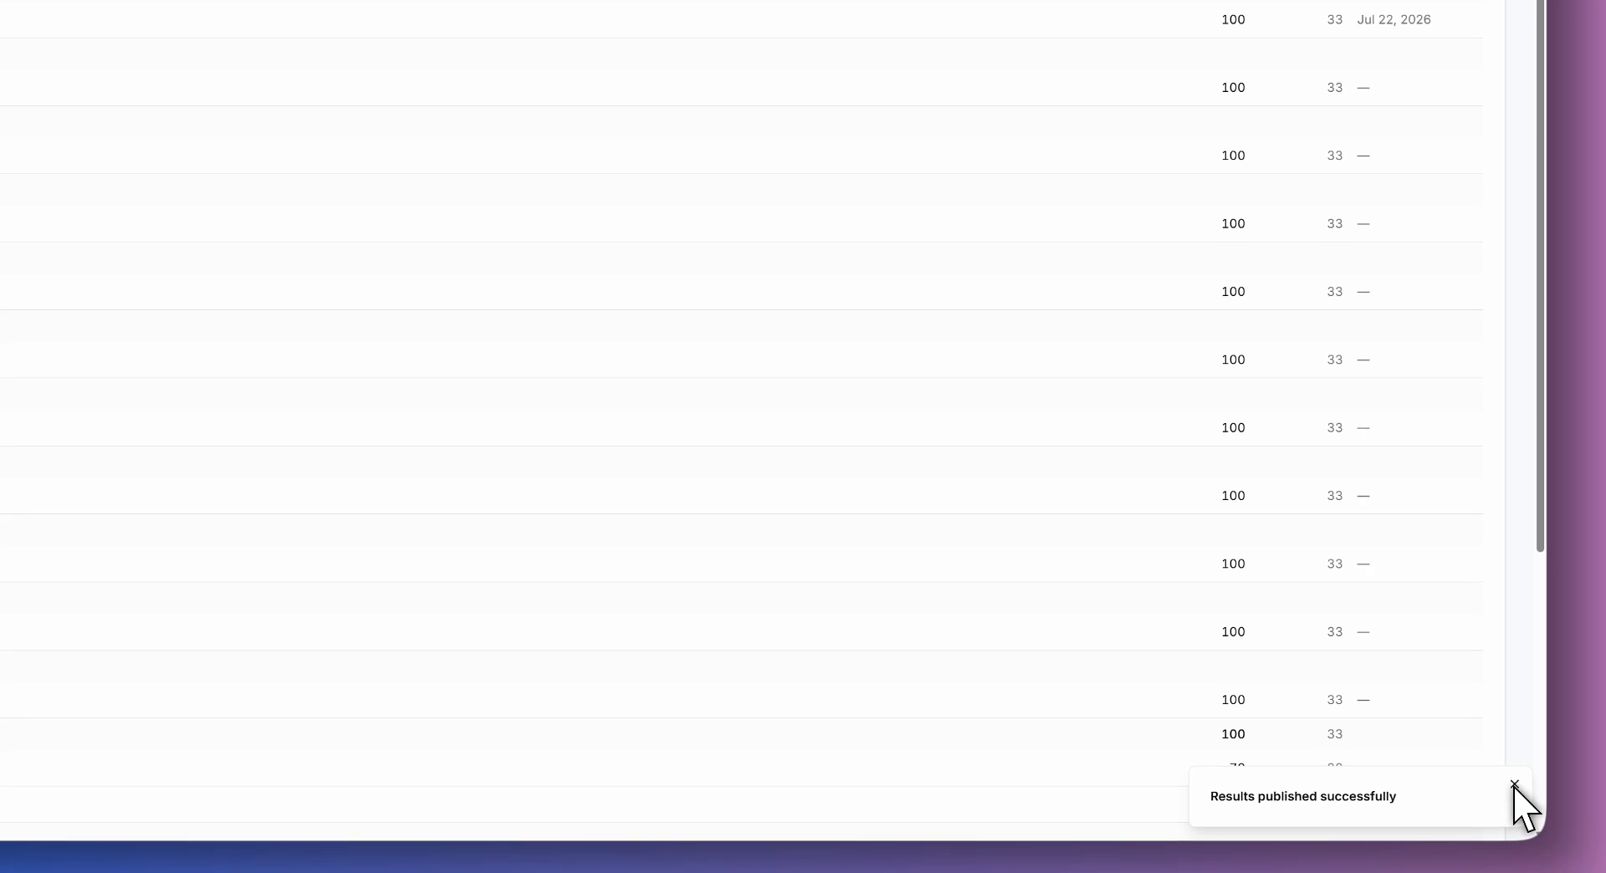
click(1513, 786)
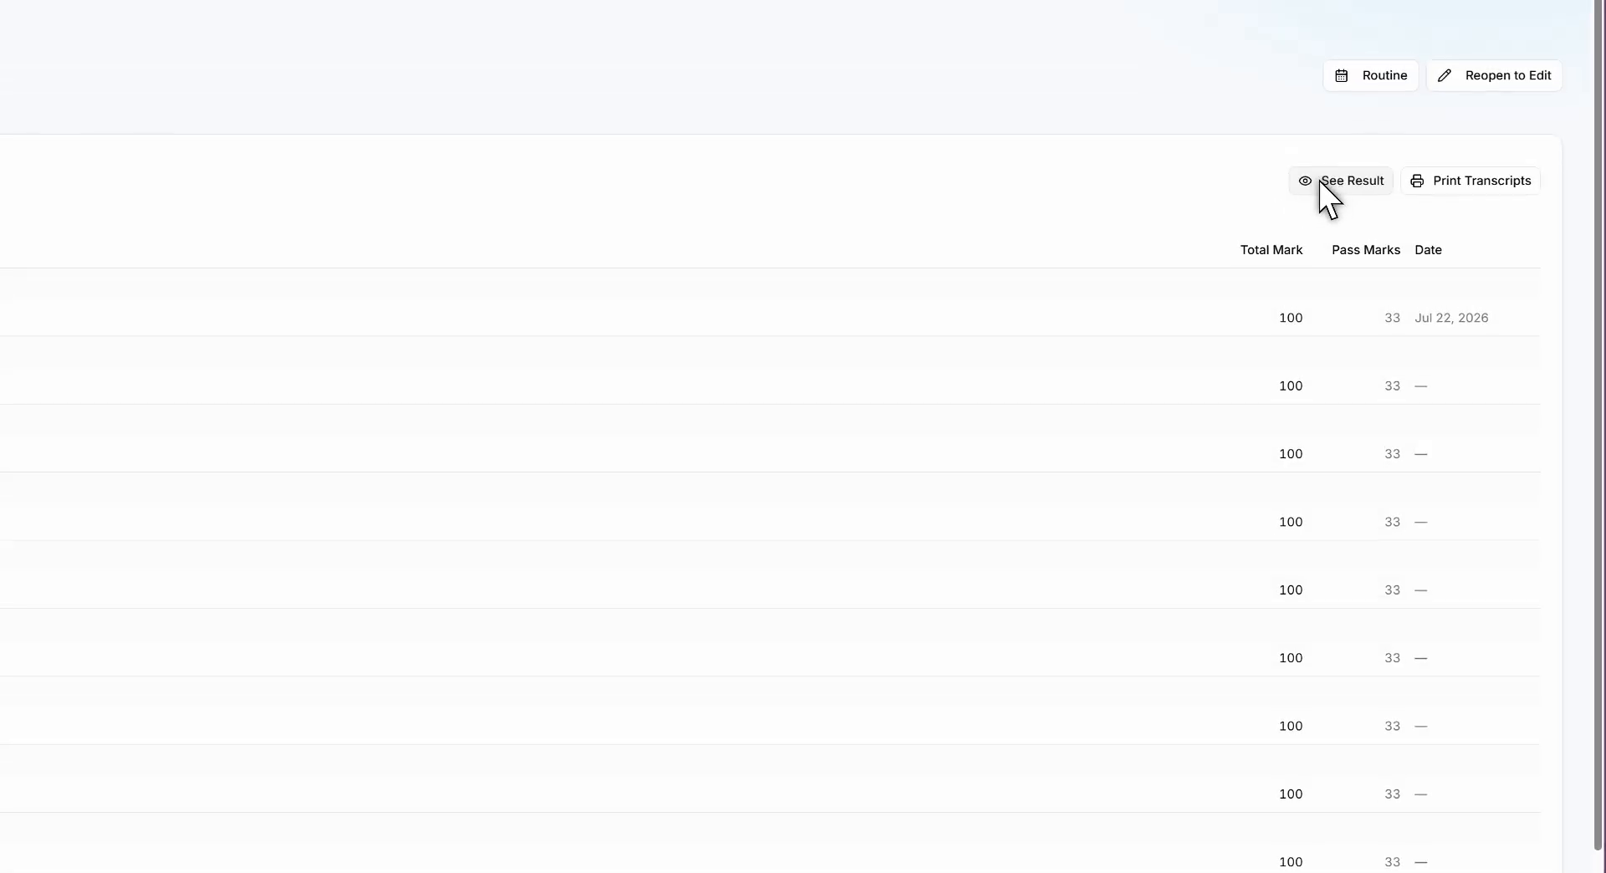
View the published Grade 8 result, preview it for printing, and close it without saving.
click(1321, 181)
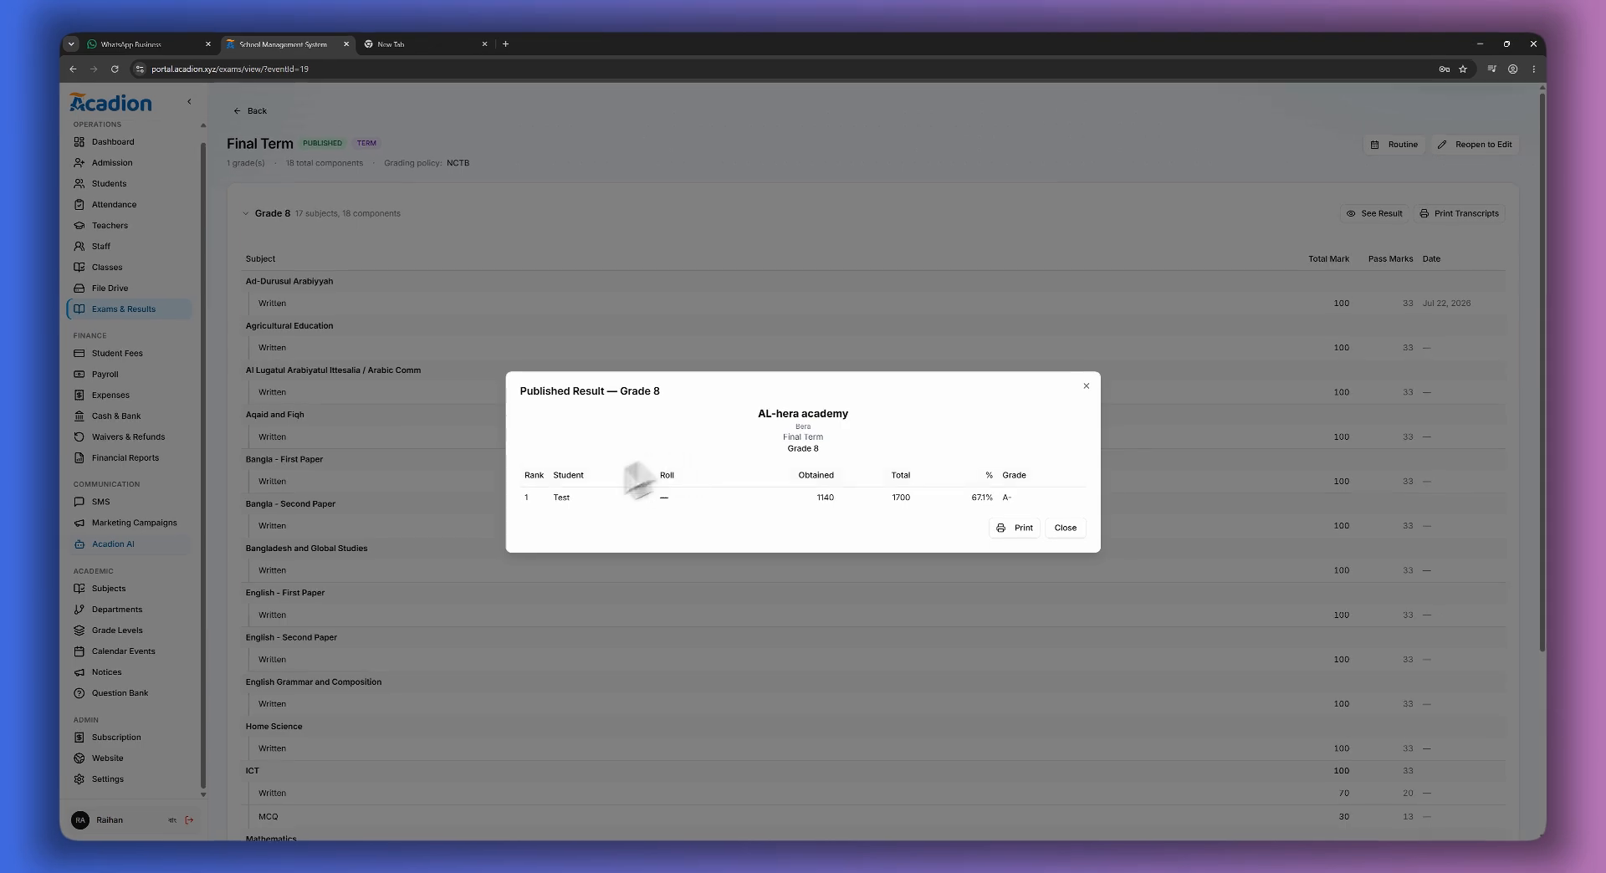
click(1007, 529)
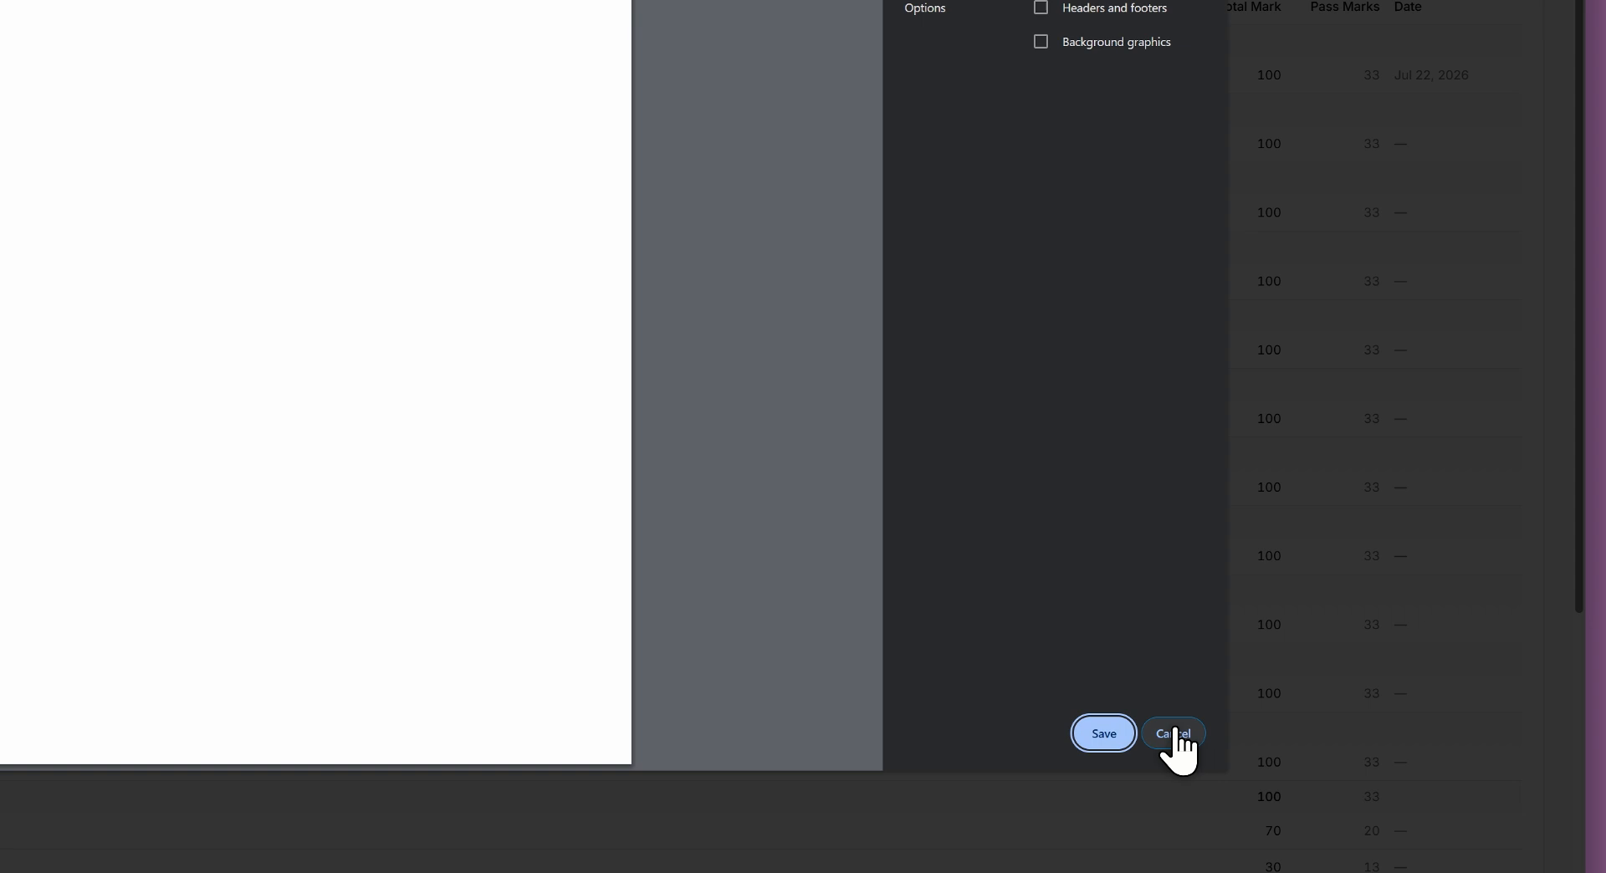
click(1175, 736)
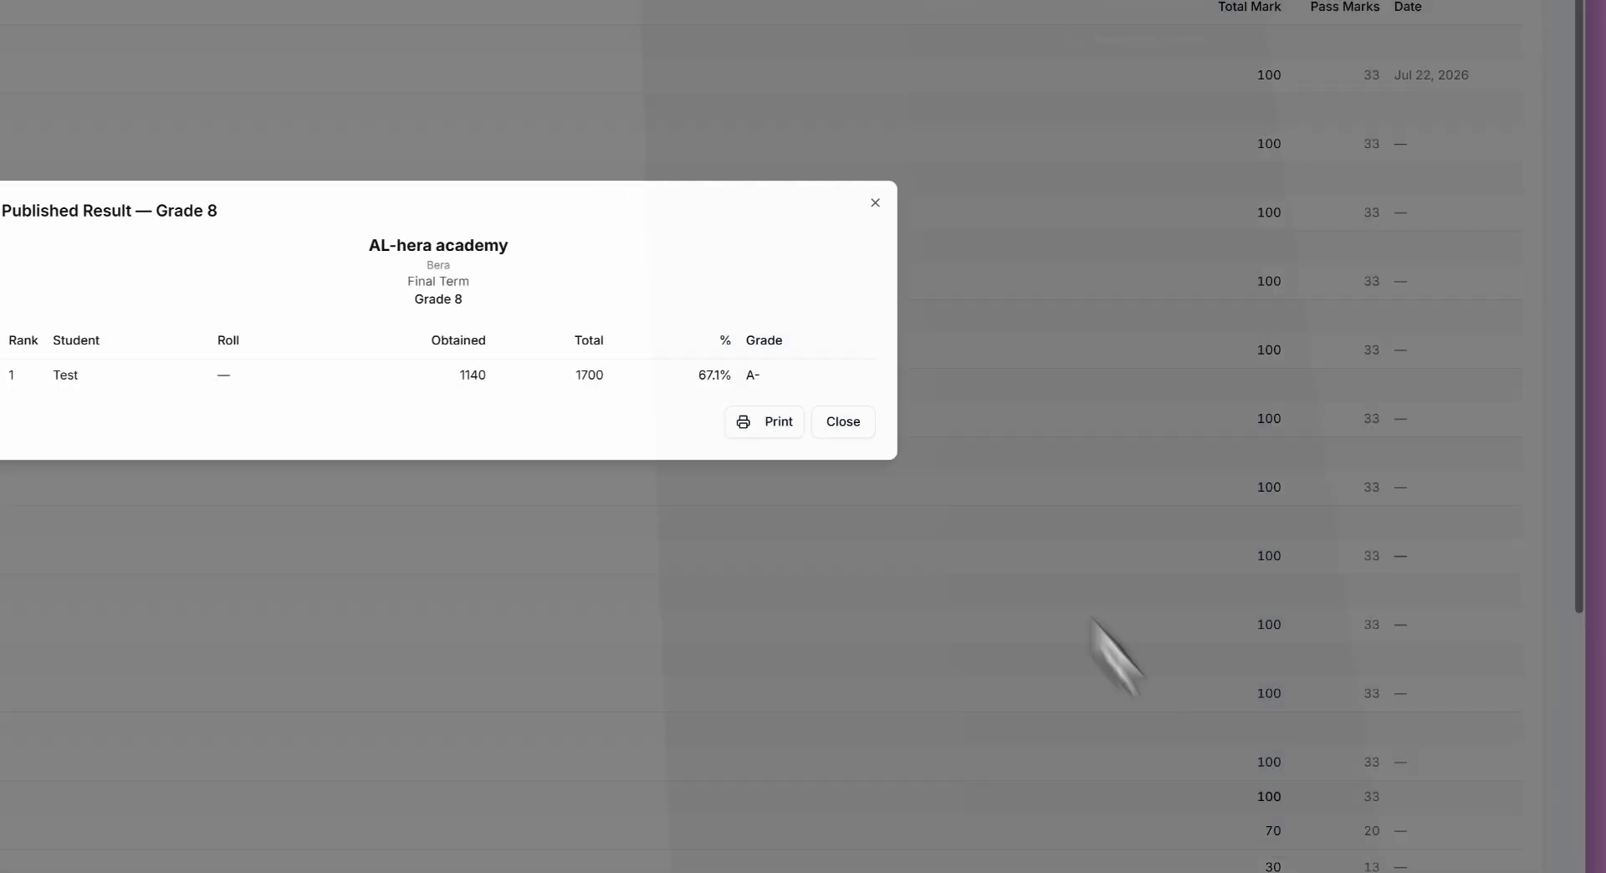
key(Escape)
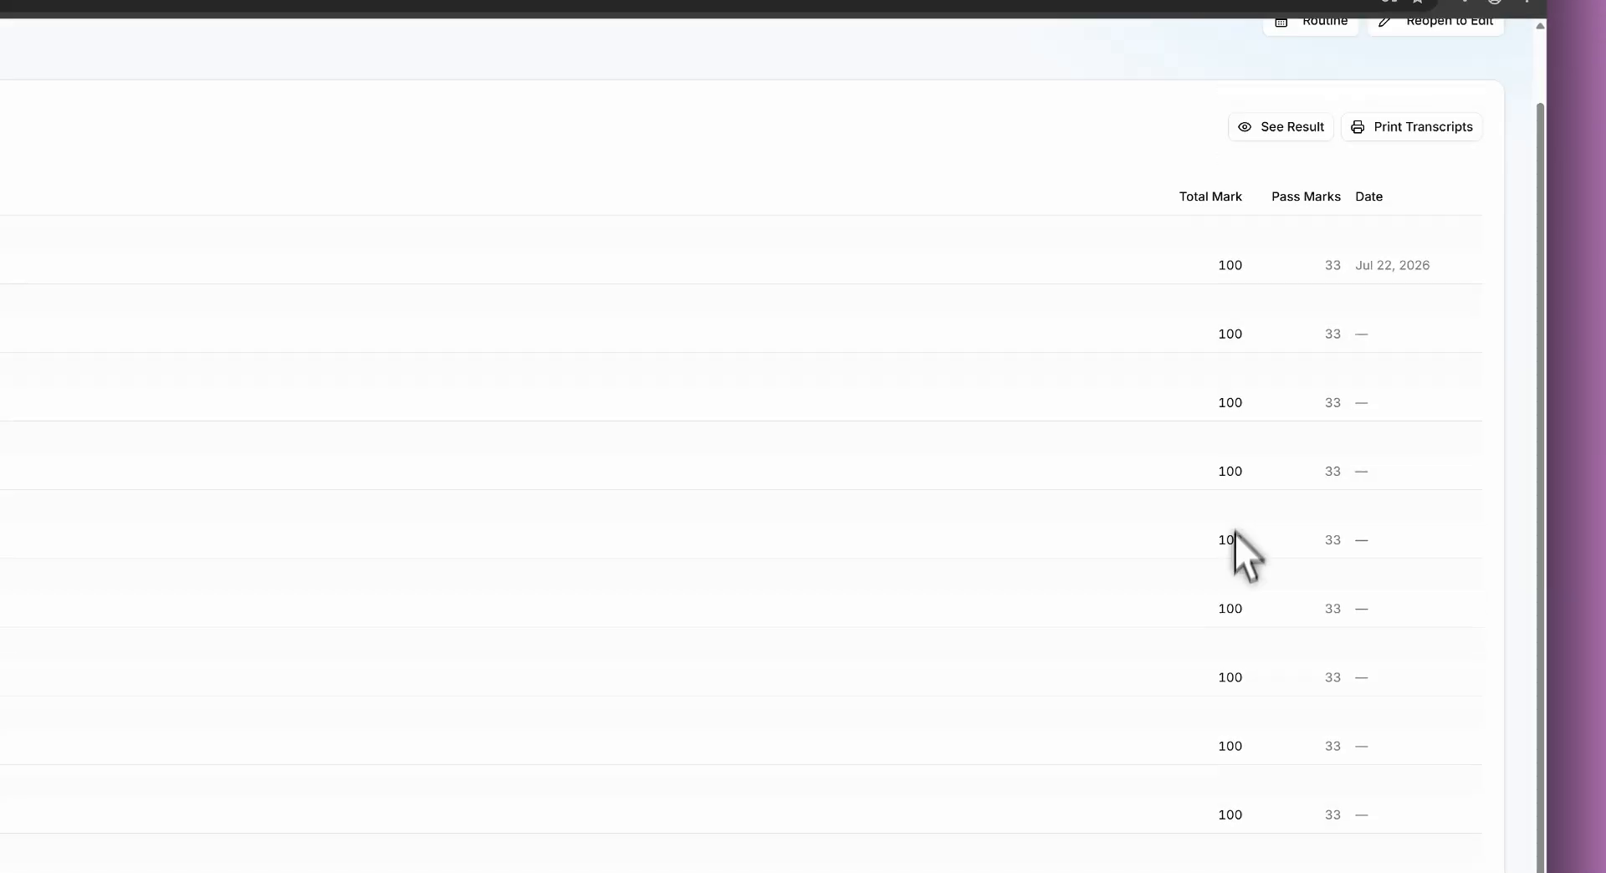
Set up the Grade 8 transcripts to merge Bangla - First Paper and Bangla - Second Paper into Bangla using the Average method.
scroll(1234, 533, up, 1)
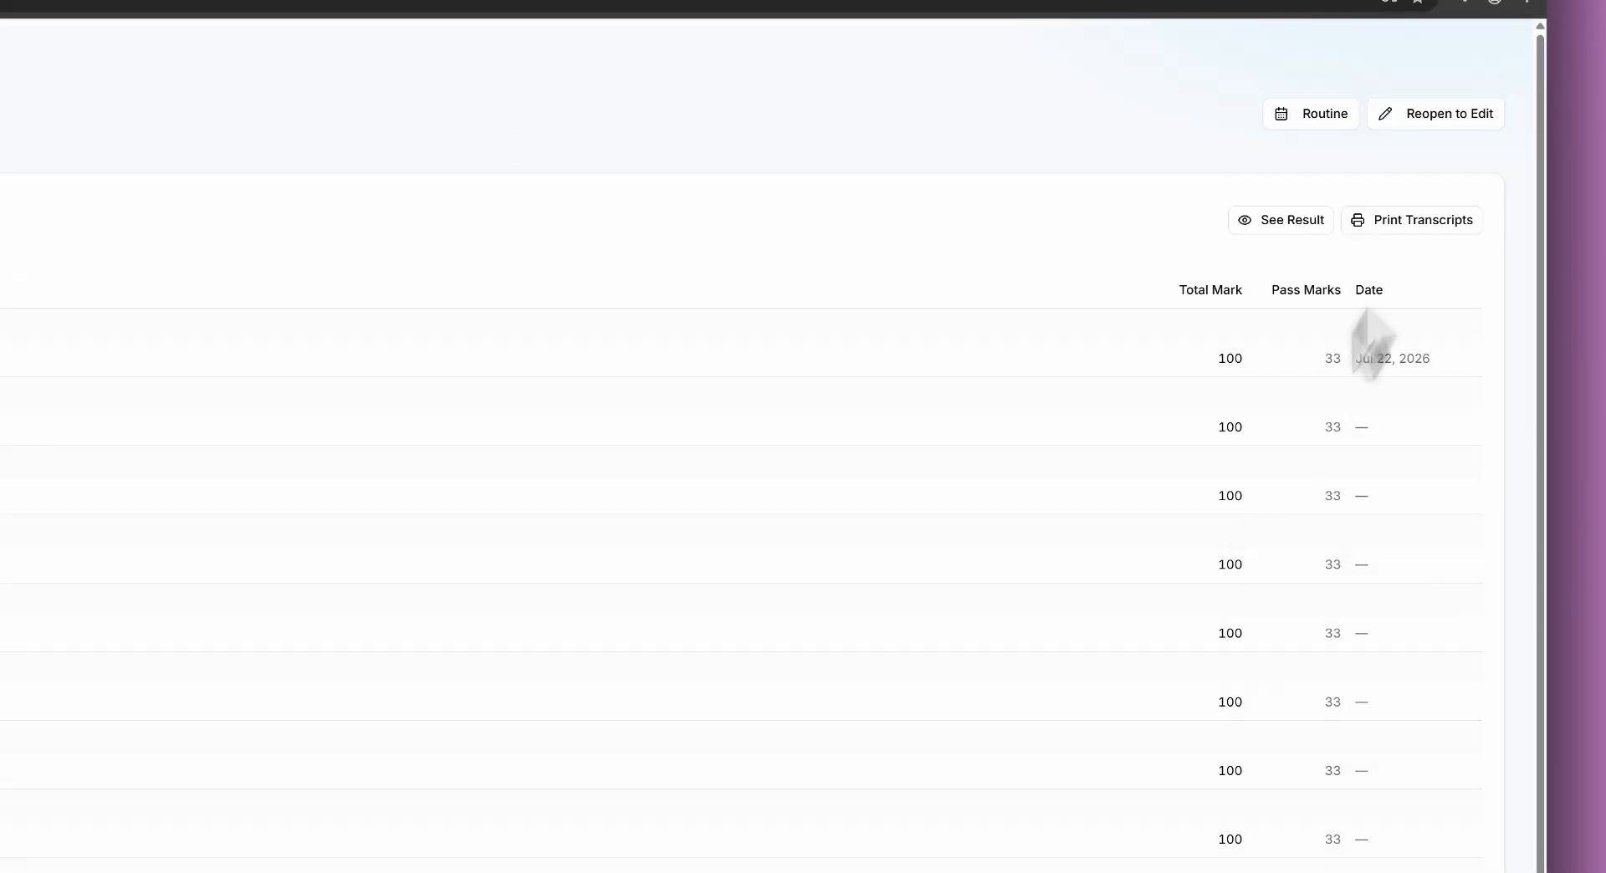
click(1421, 223)
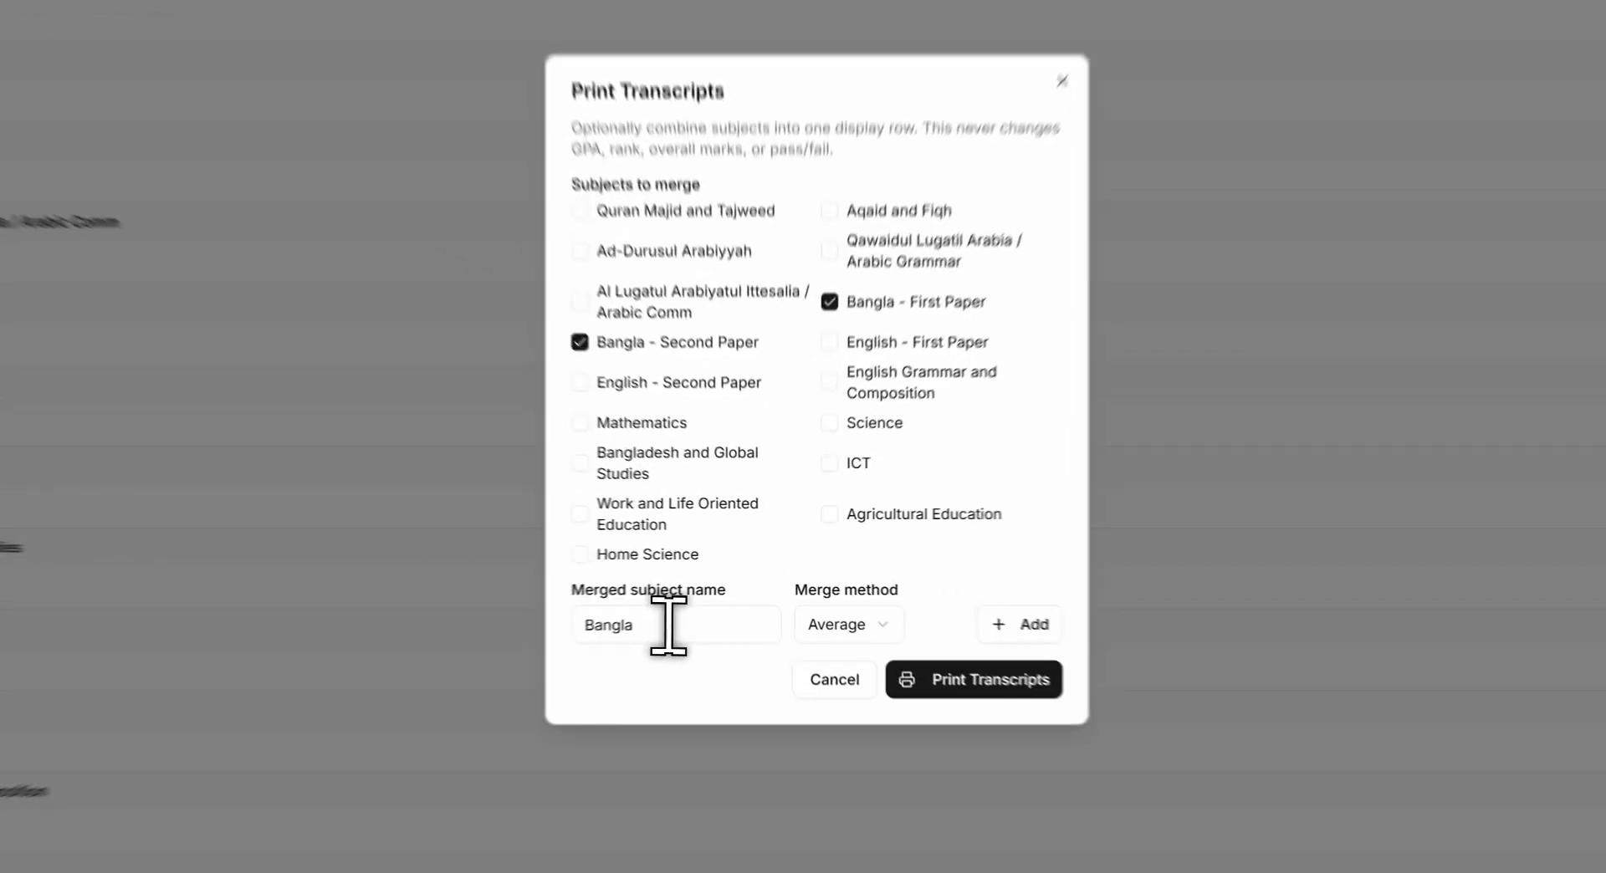
drag(715, 589, 671, 589)
click(664, 669)
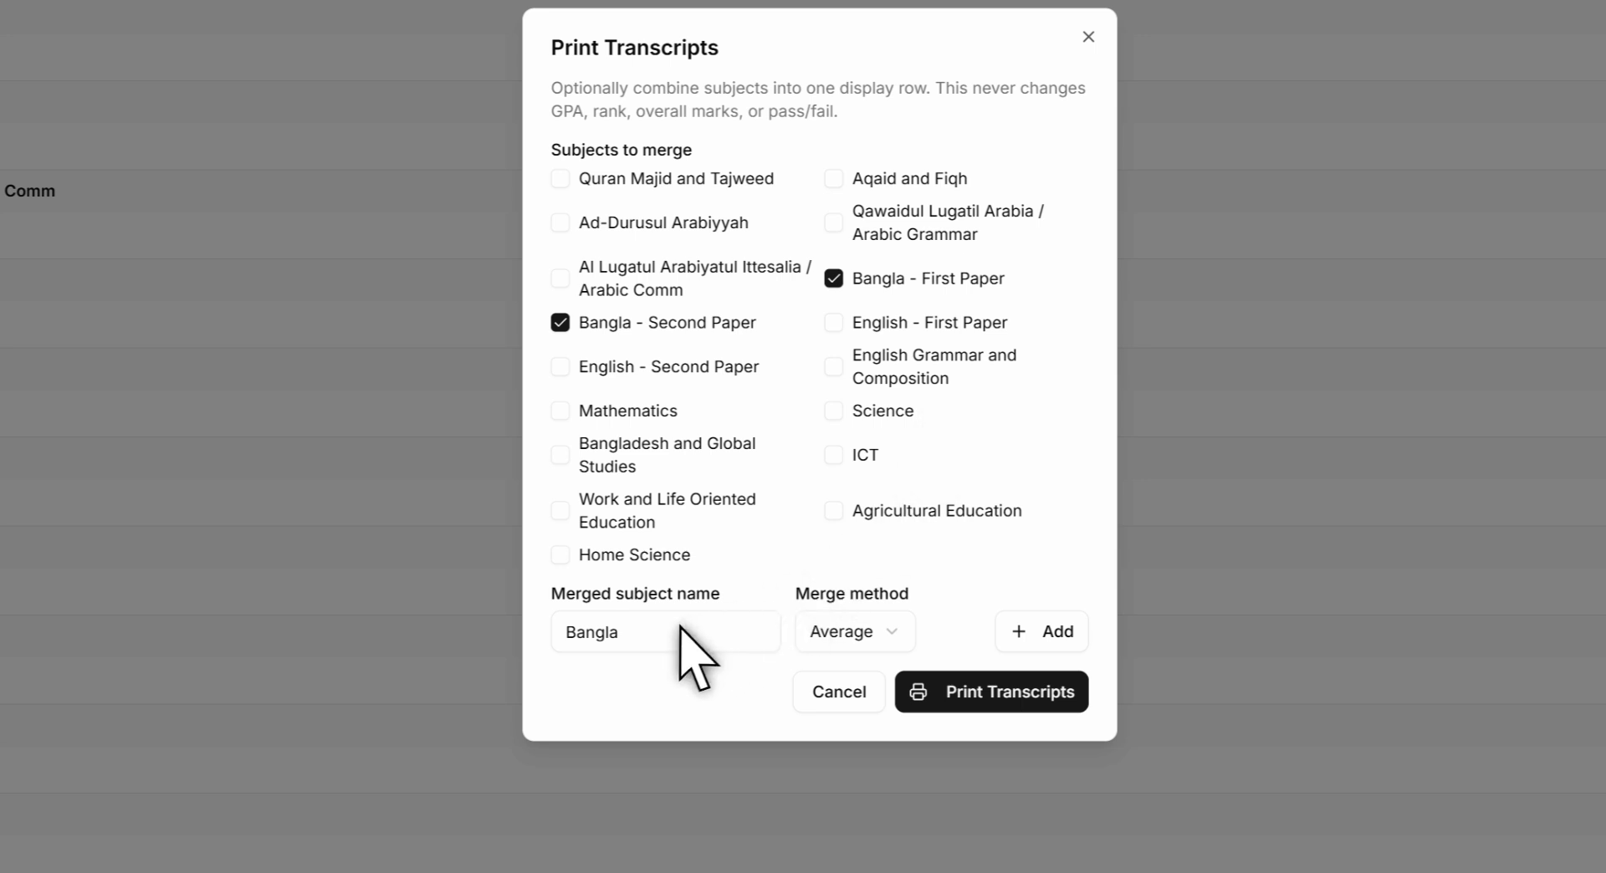
drag(677, 633, 530, 626)
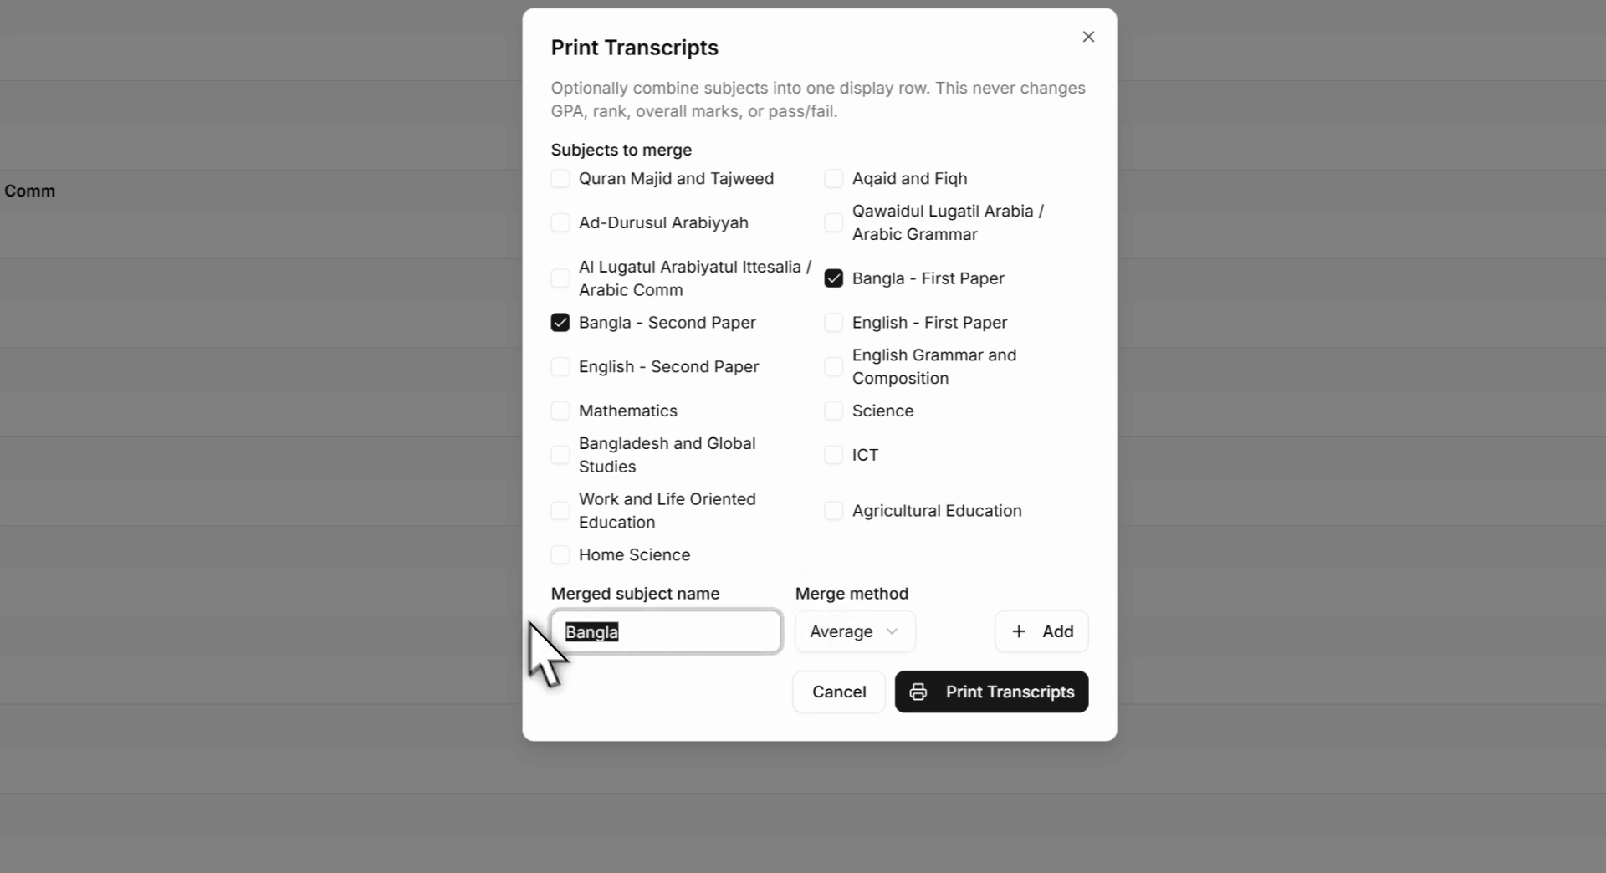
click(863, 634)
click(867, 633)
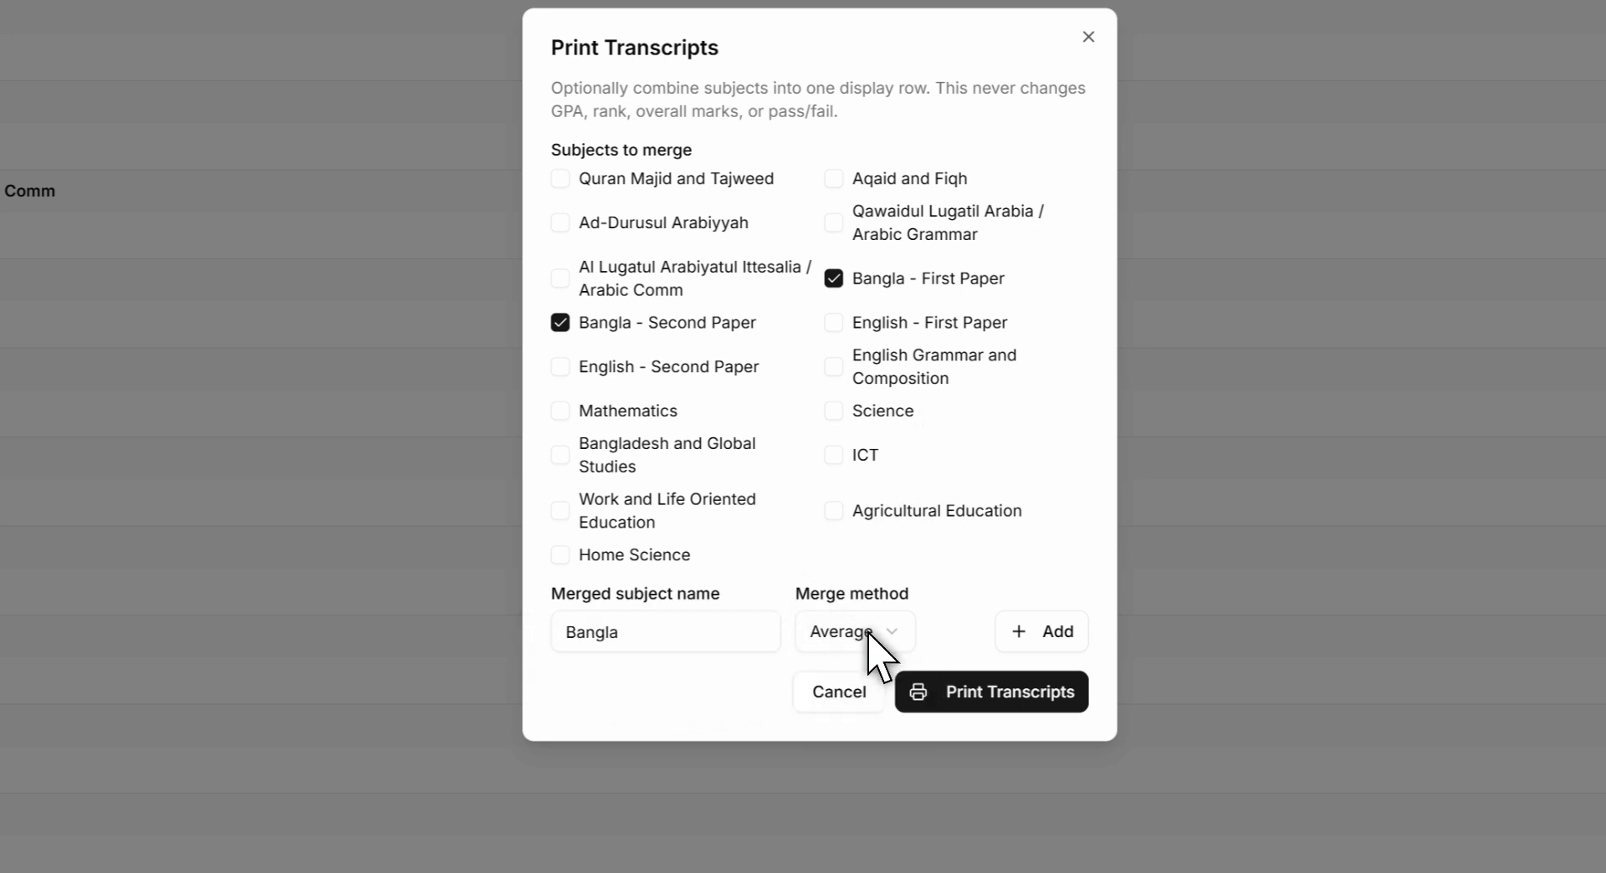
click(1034, 639)
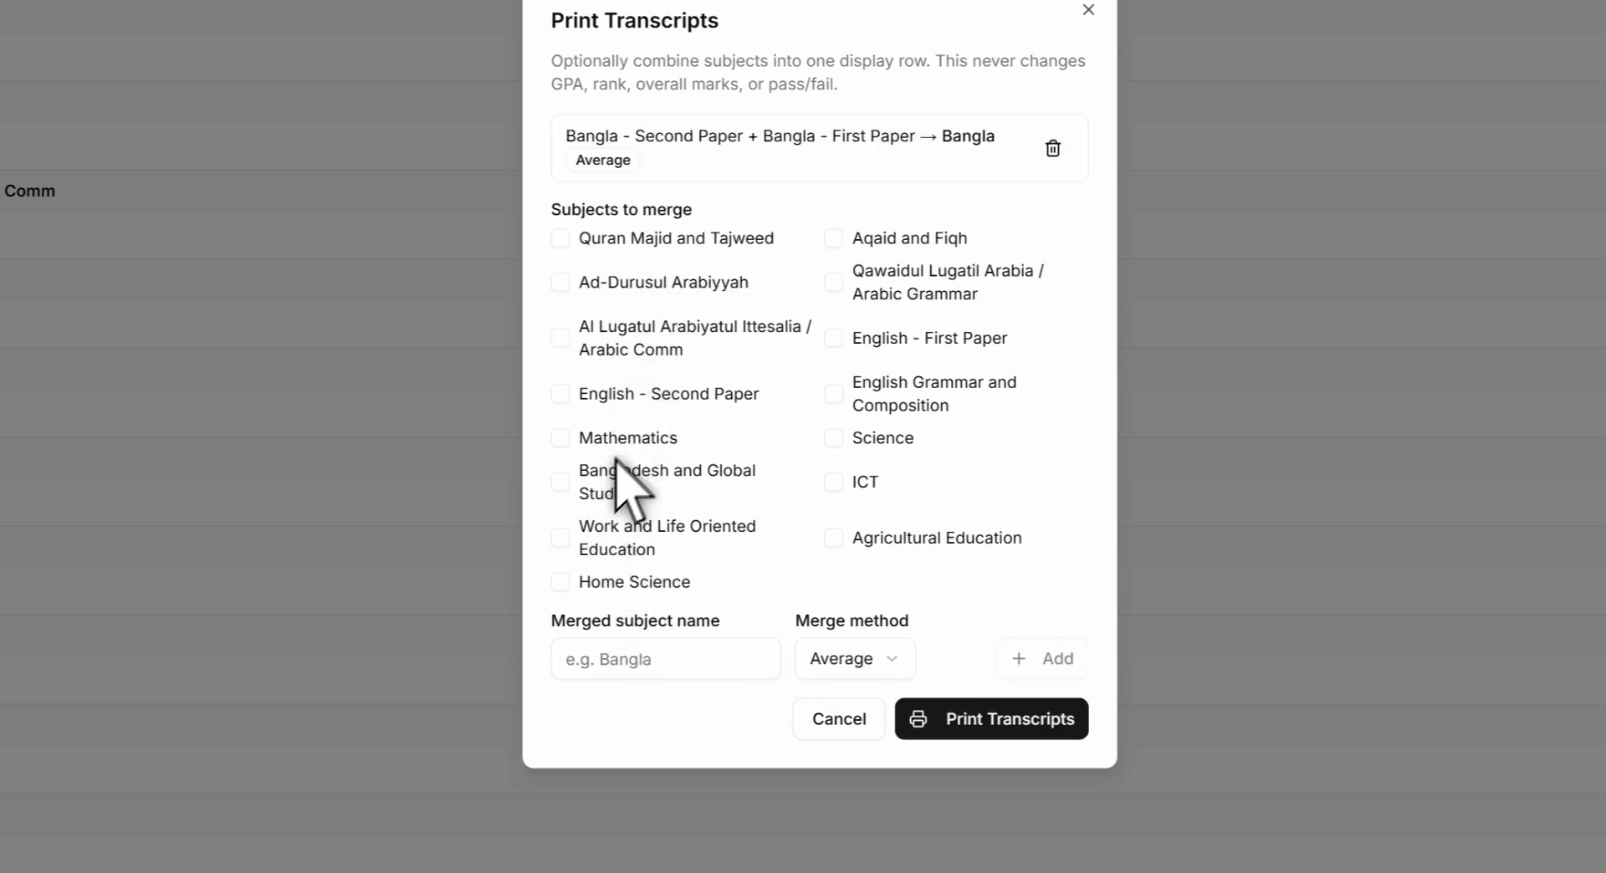
Merge English - First Paper and English - Second Paper into English by Average, and preview the transcripts without saving them.
click(641, 398)
click(967, 338)
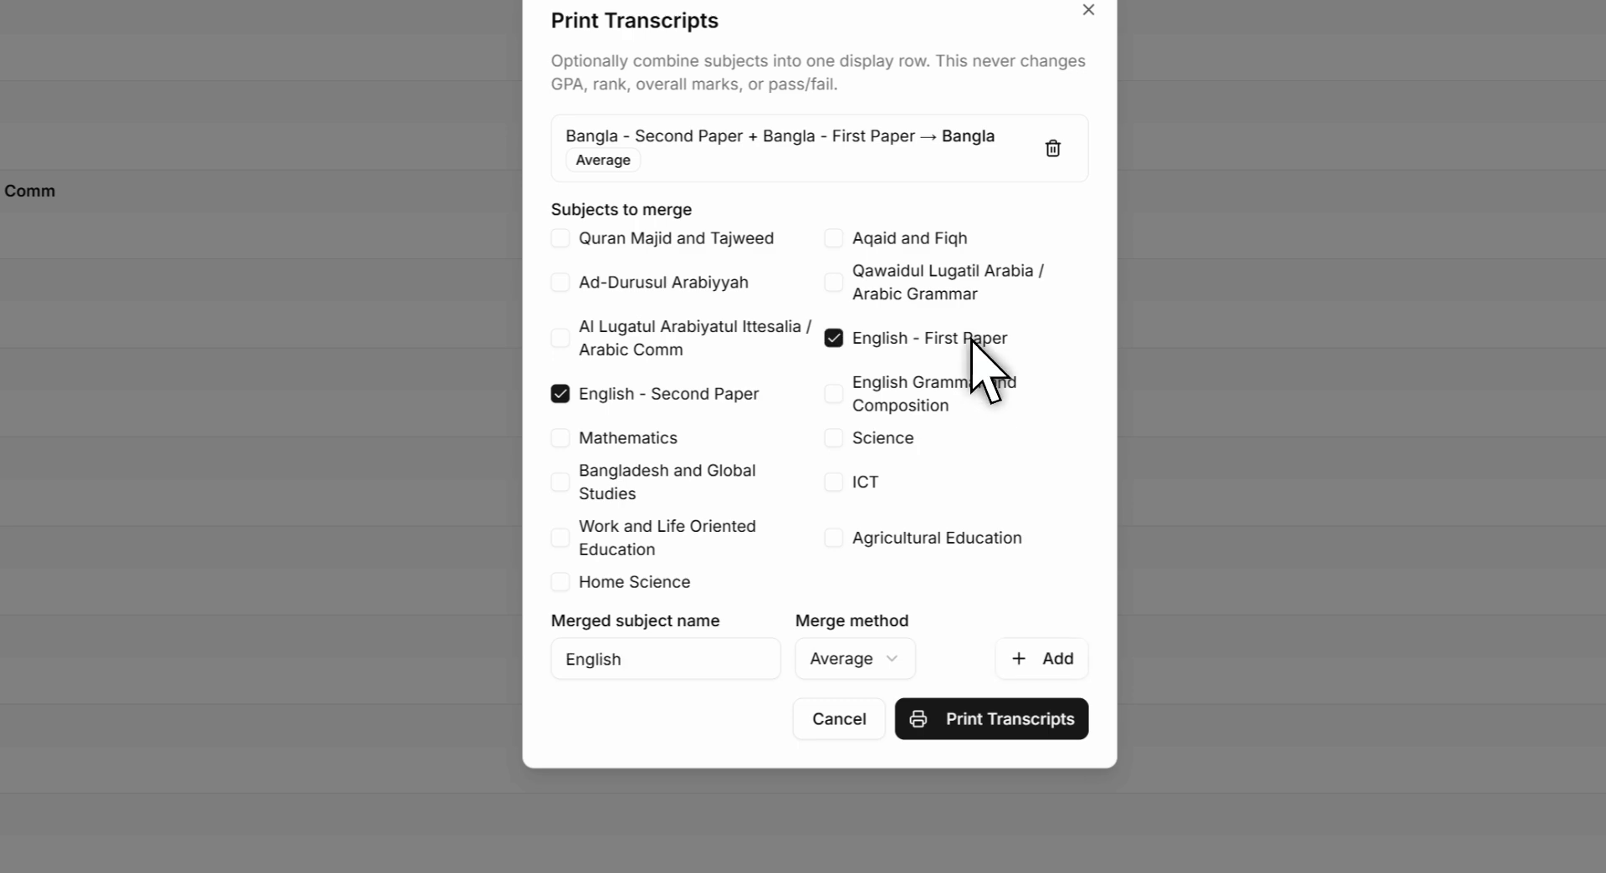
click(695, 657)
drag(695, 657, 608, 691)
click(610, 693)
click(1041, 661)
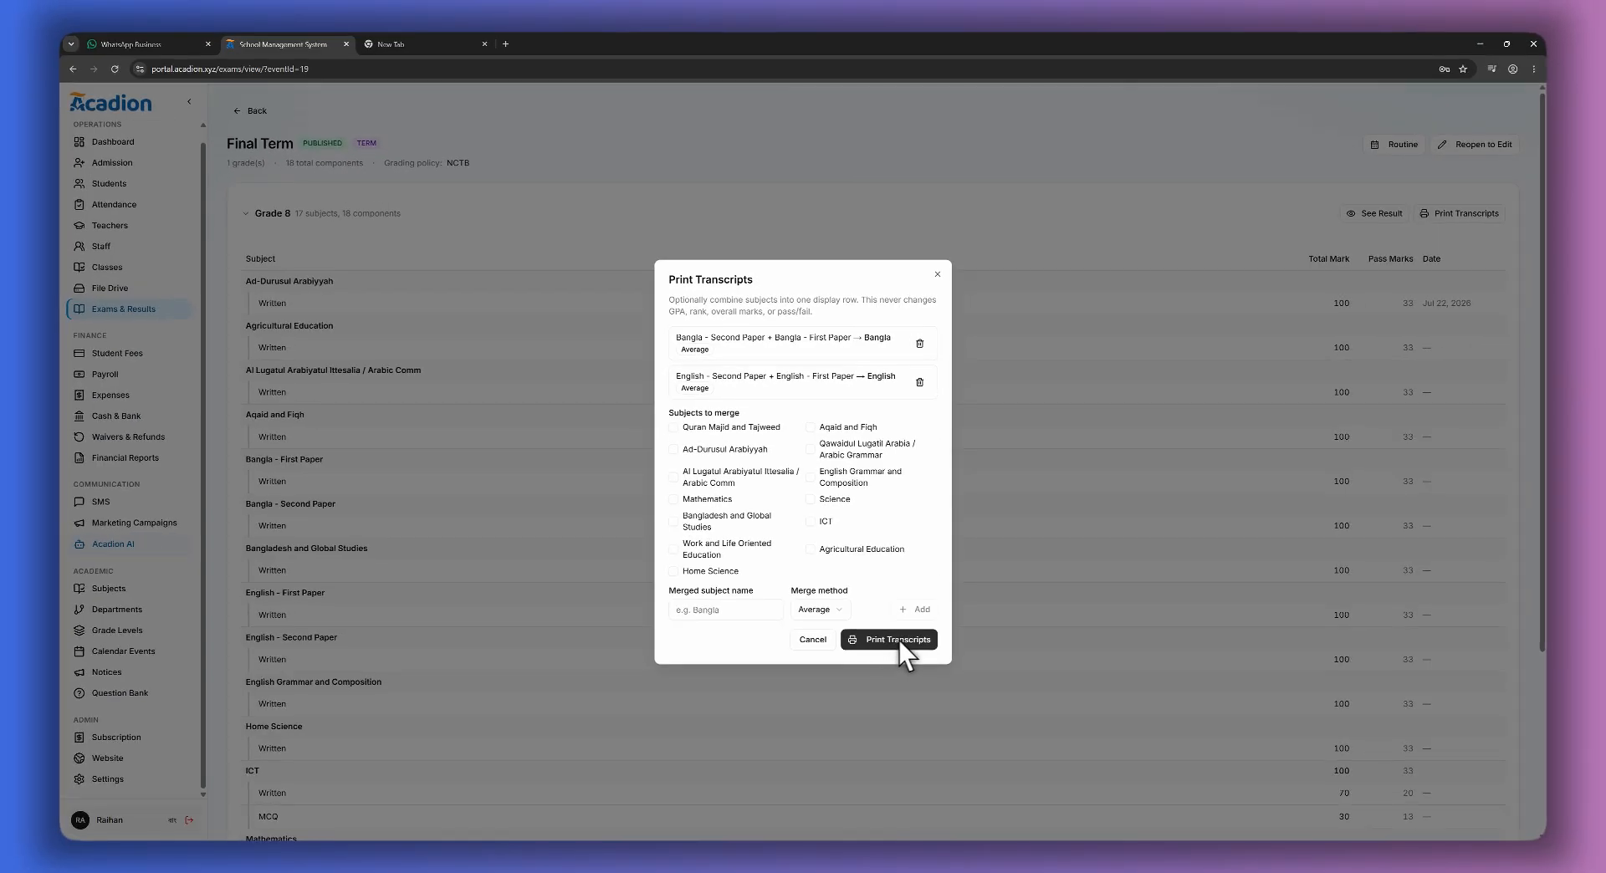
click(897, 644)
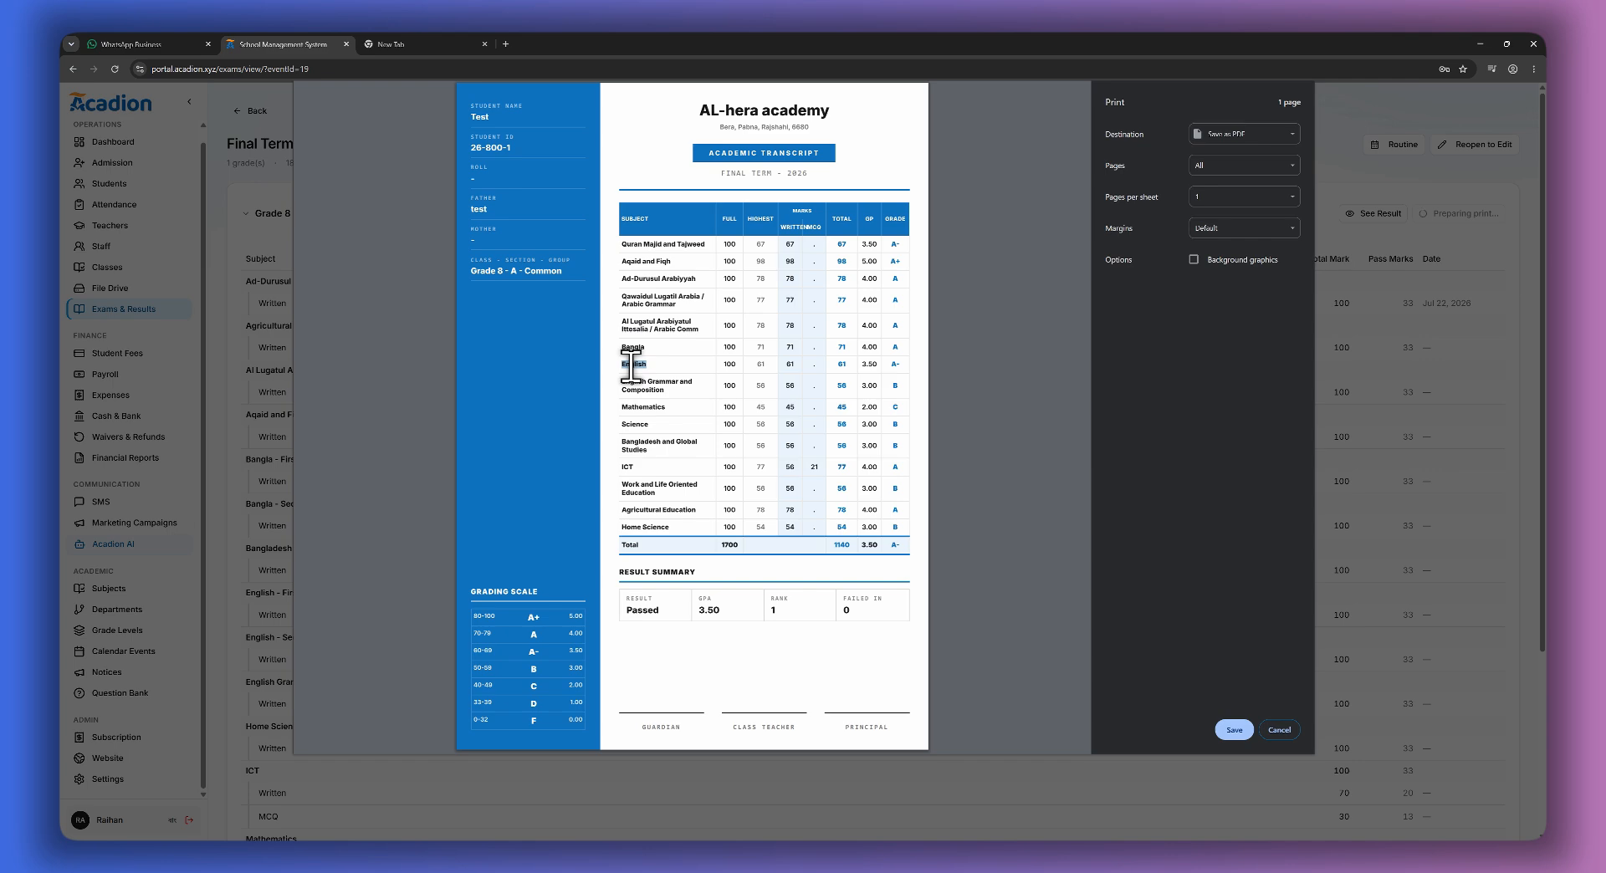
click(1279, 729)
Look over the Expenses, Cash & Bank, and Waivers & Refunds pages, including the blank forms for adding an expense and funds.
click(130, 400)
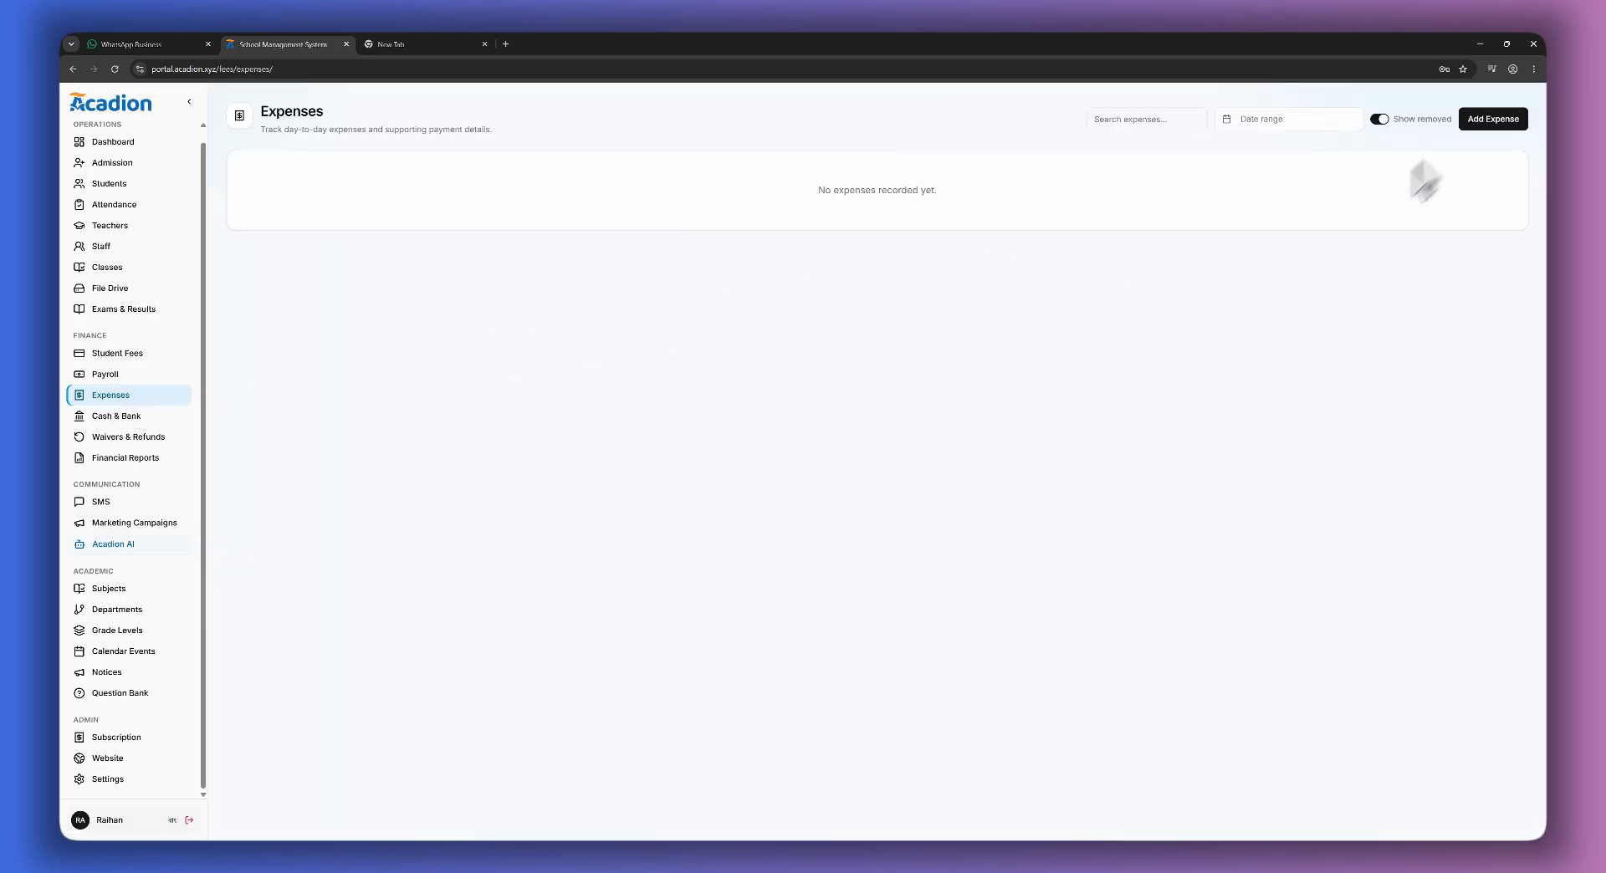
click(1493, 120)
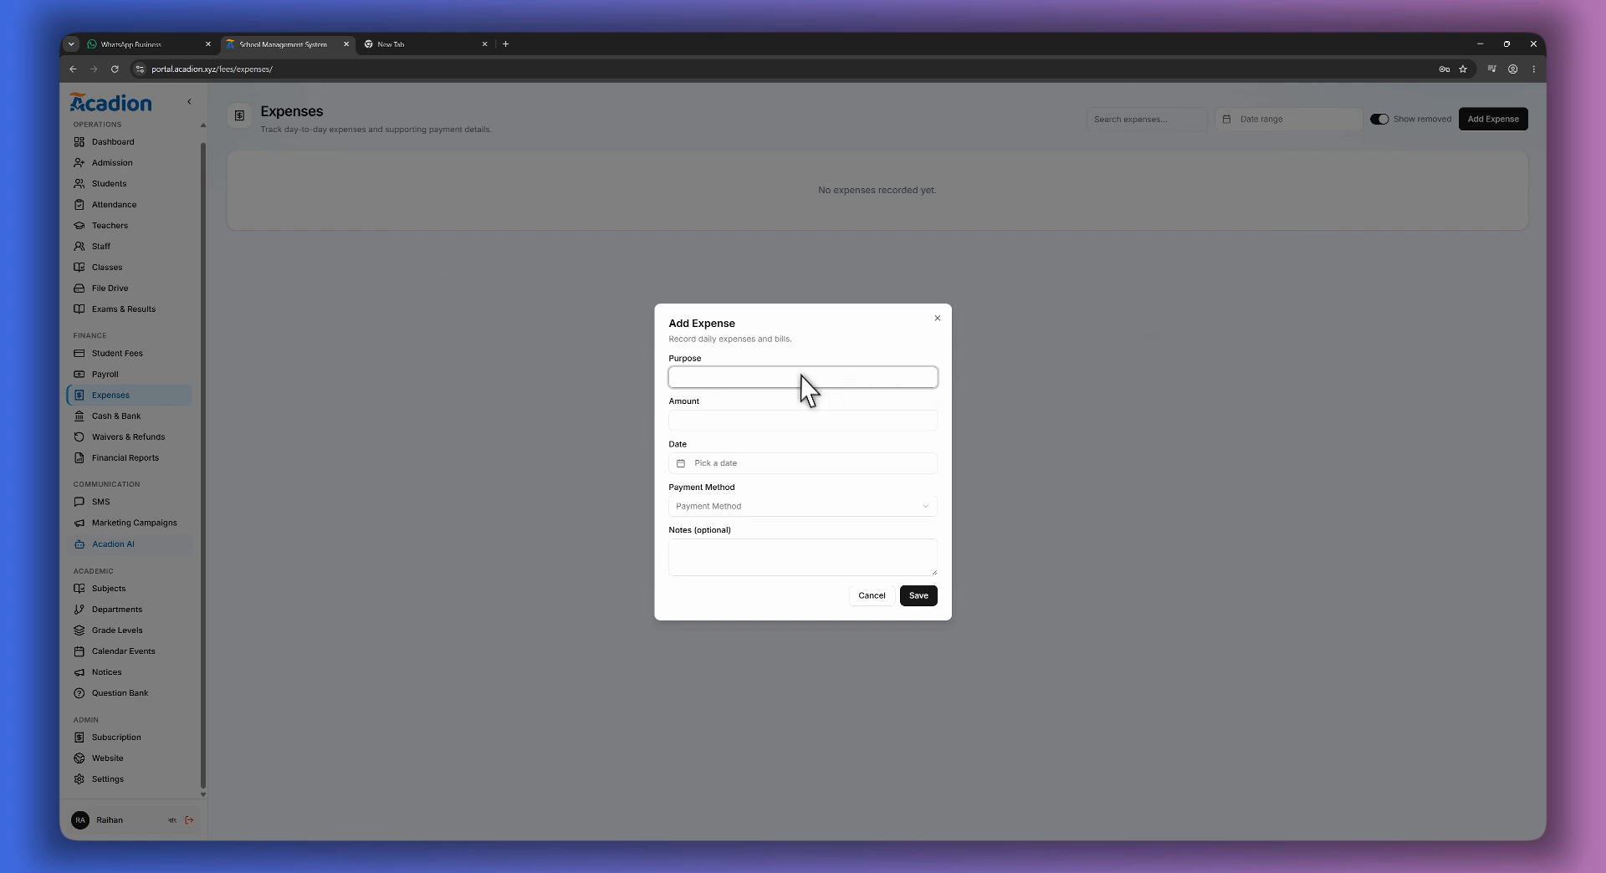
click(869, 596)
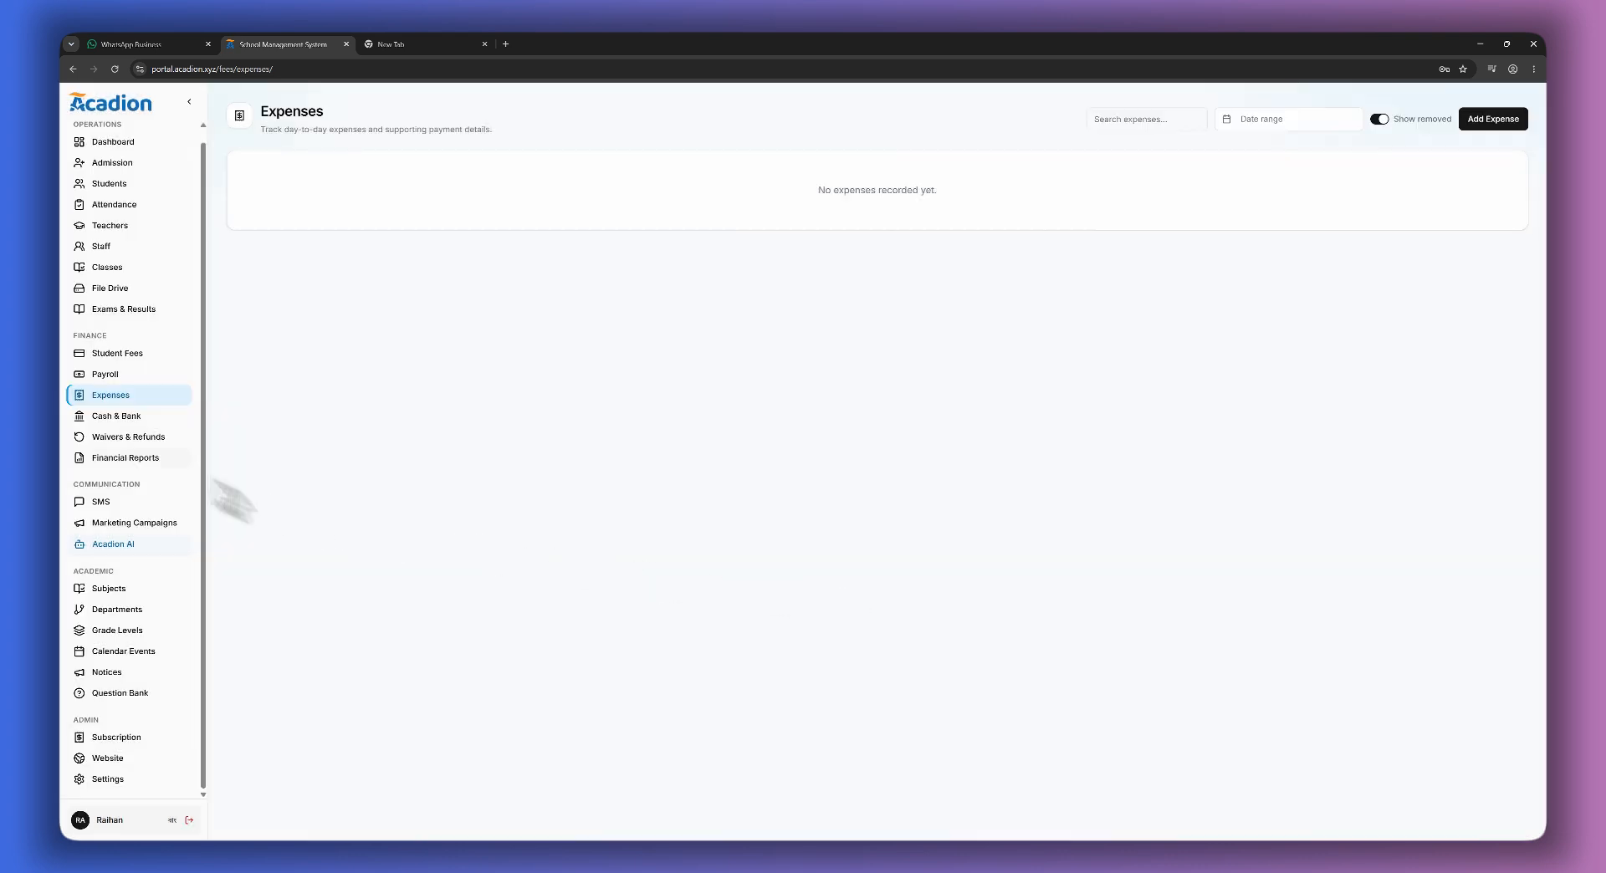
click(138, 416)
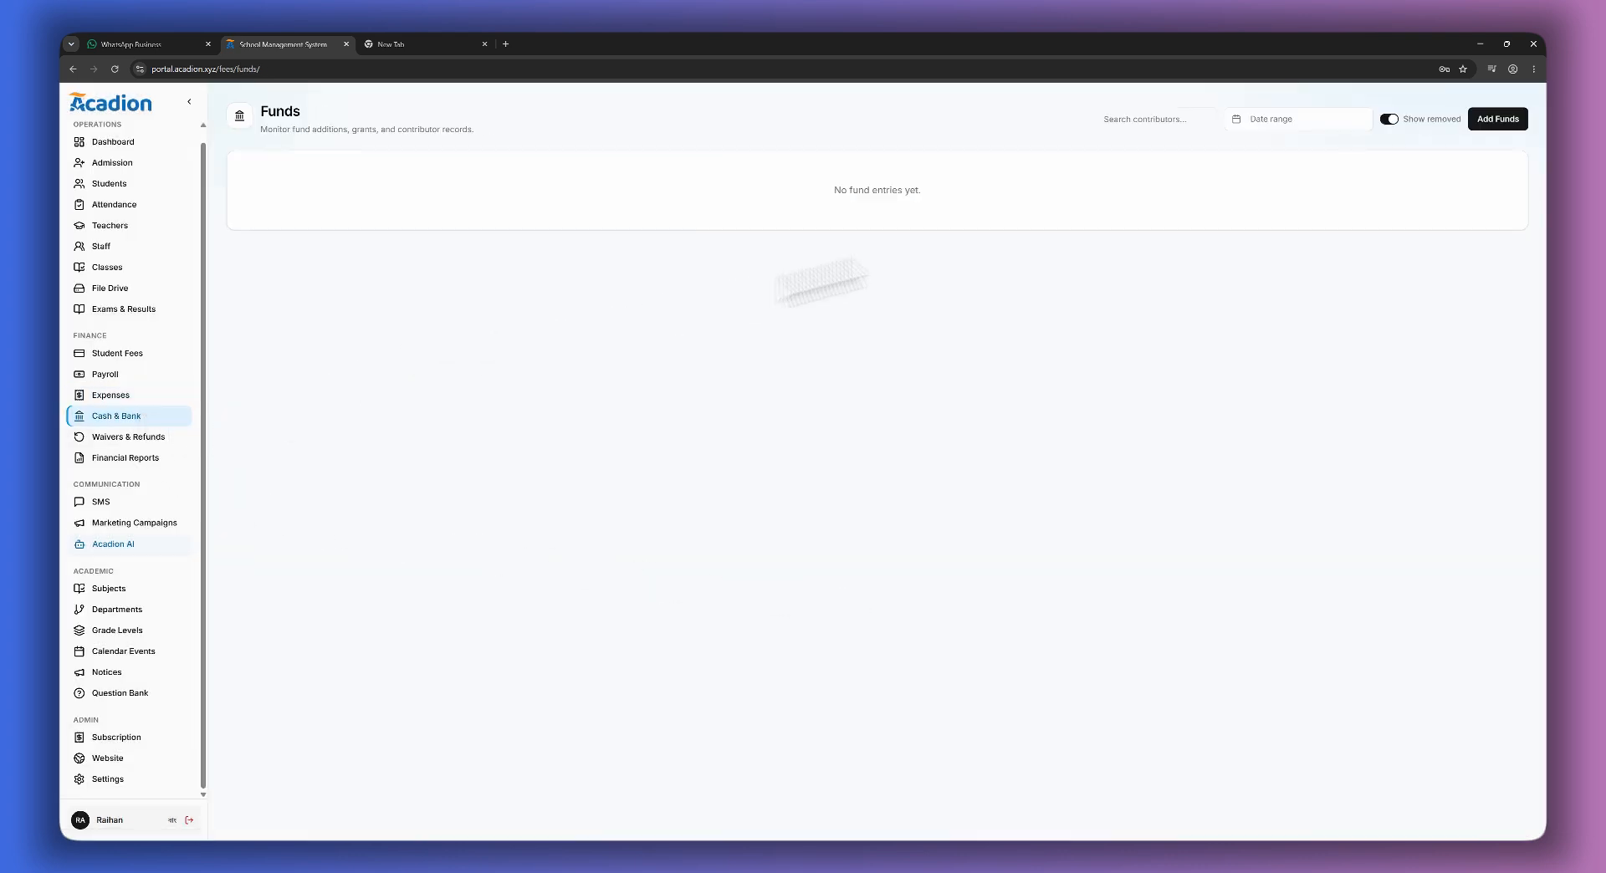
click(1486, 122)
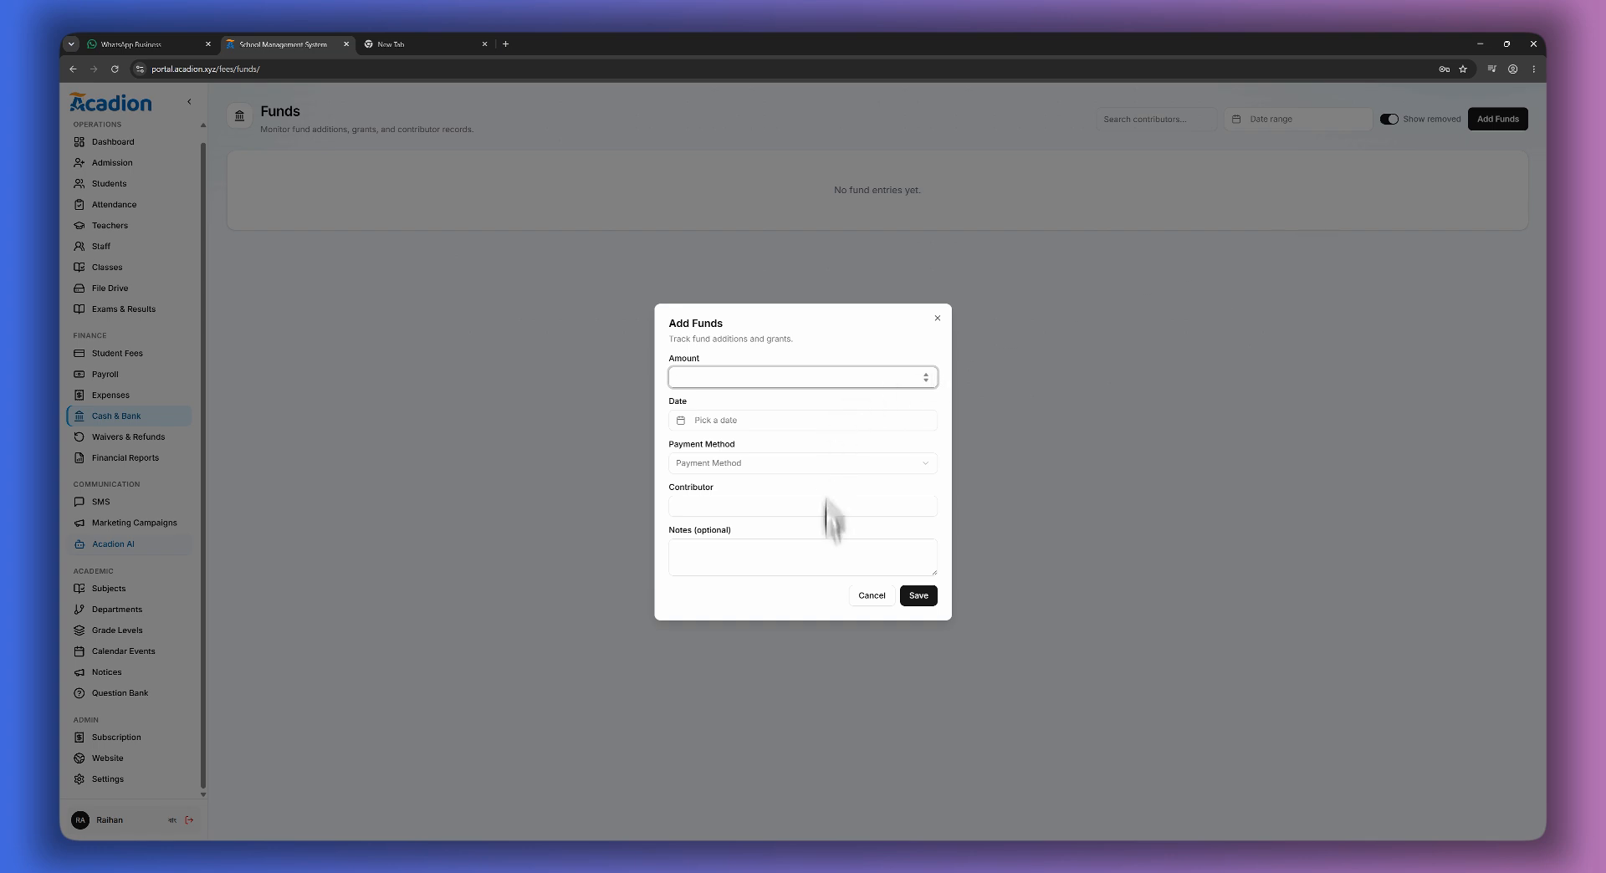
click(869, 597)
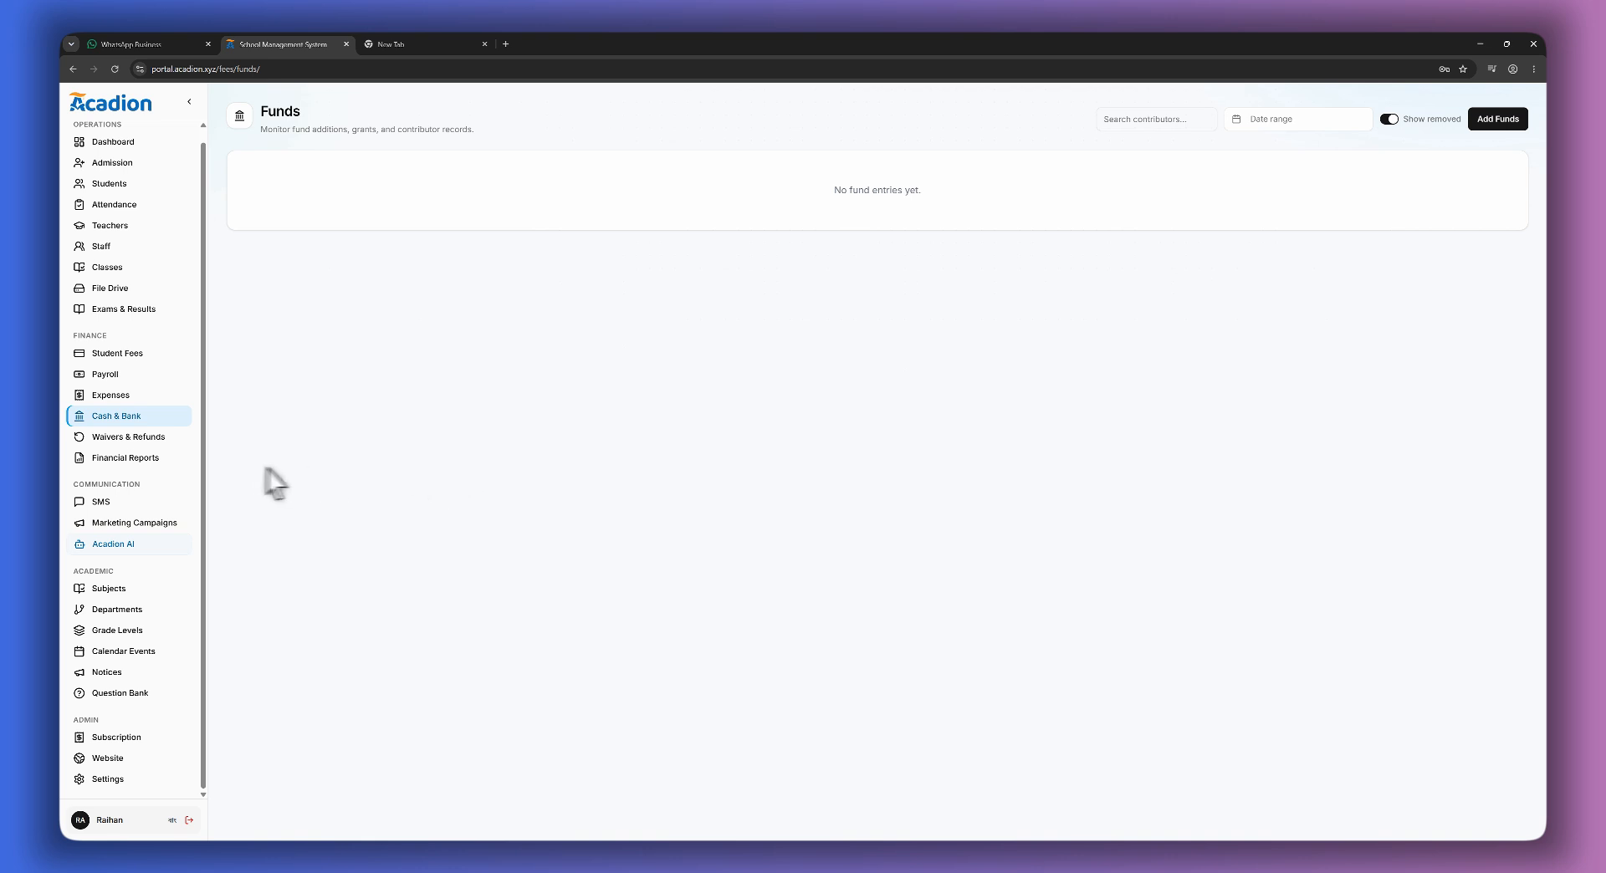
click(157, 439)
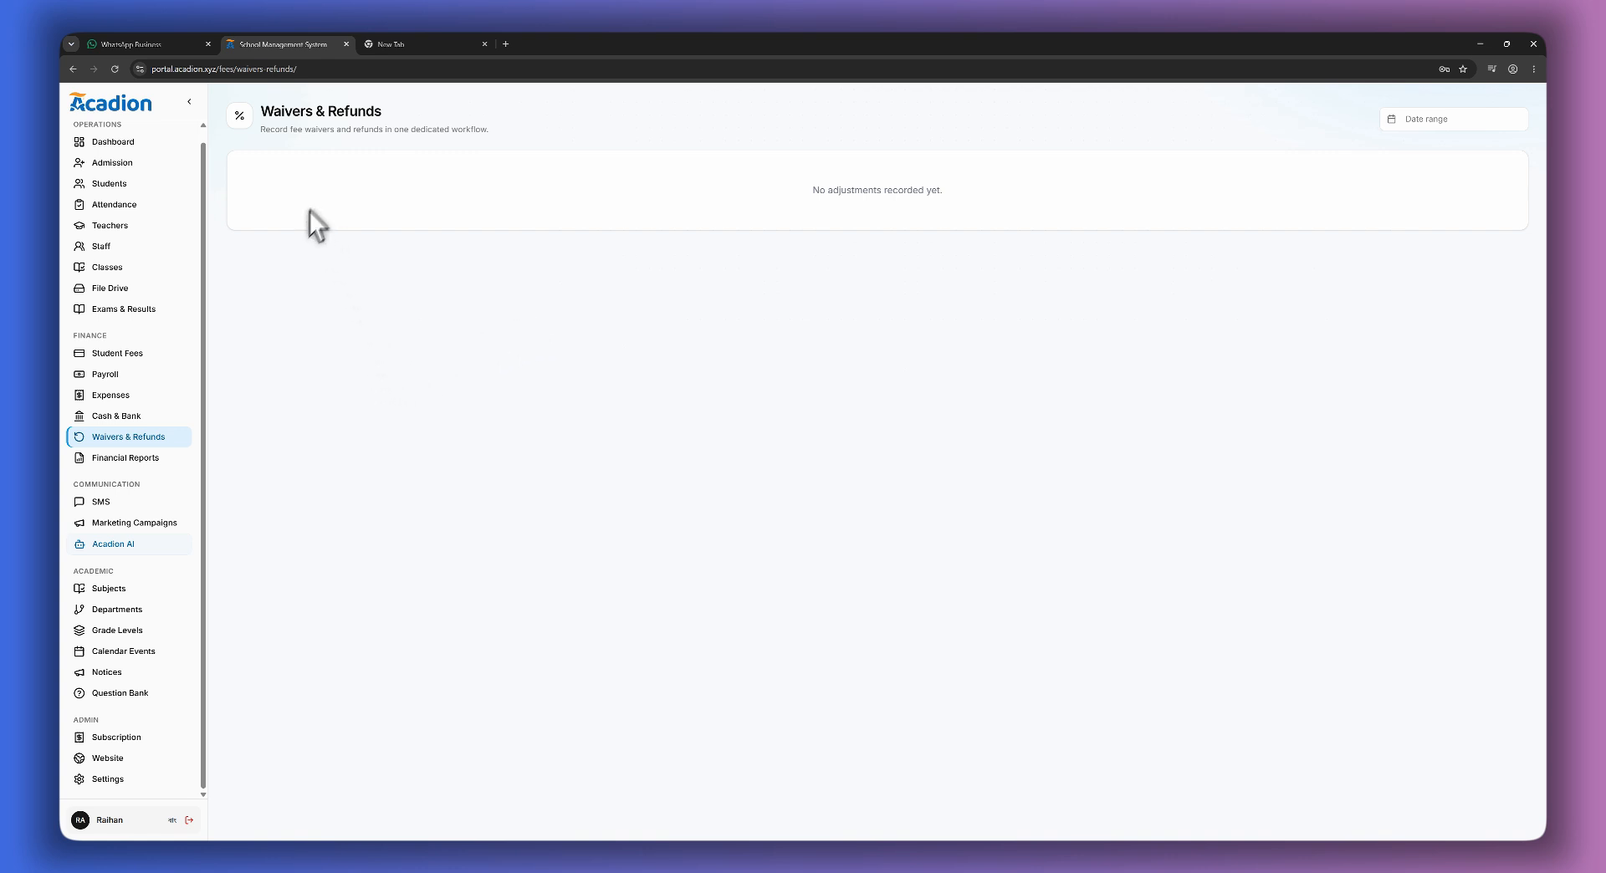
Load the financial report for 20/07/2026 to 22/07/2026 and export it as PDF.
click(155, 457)
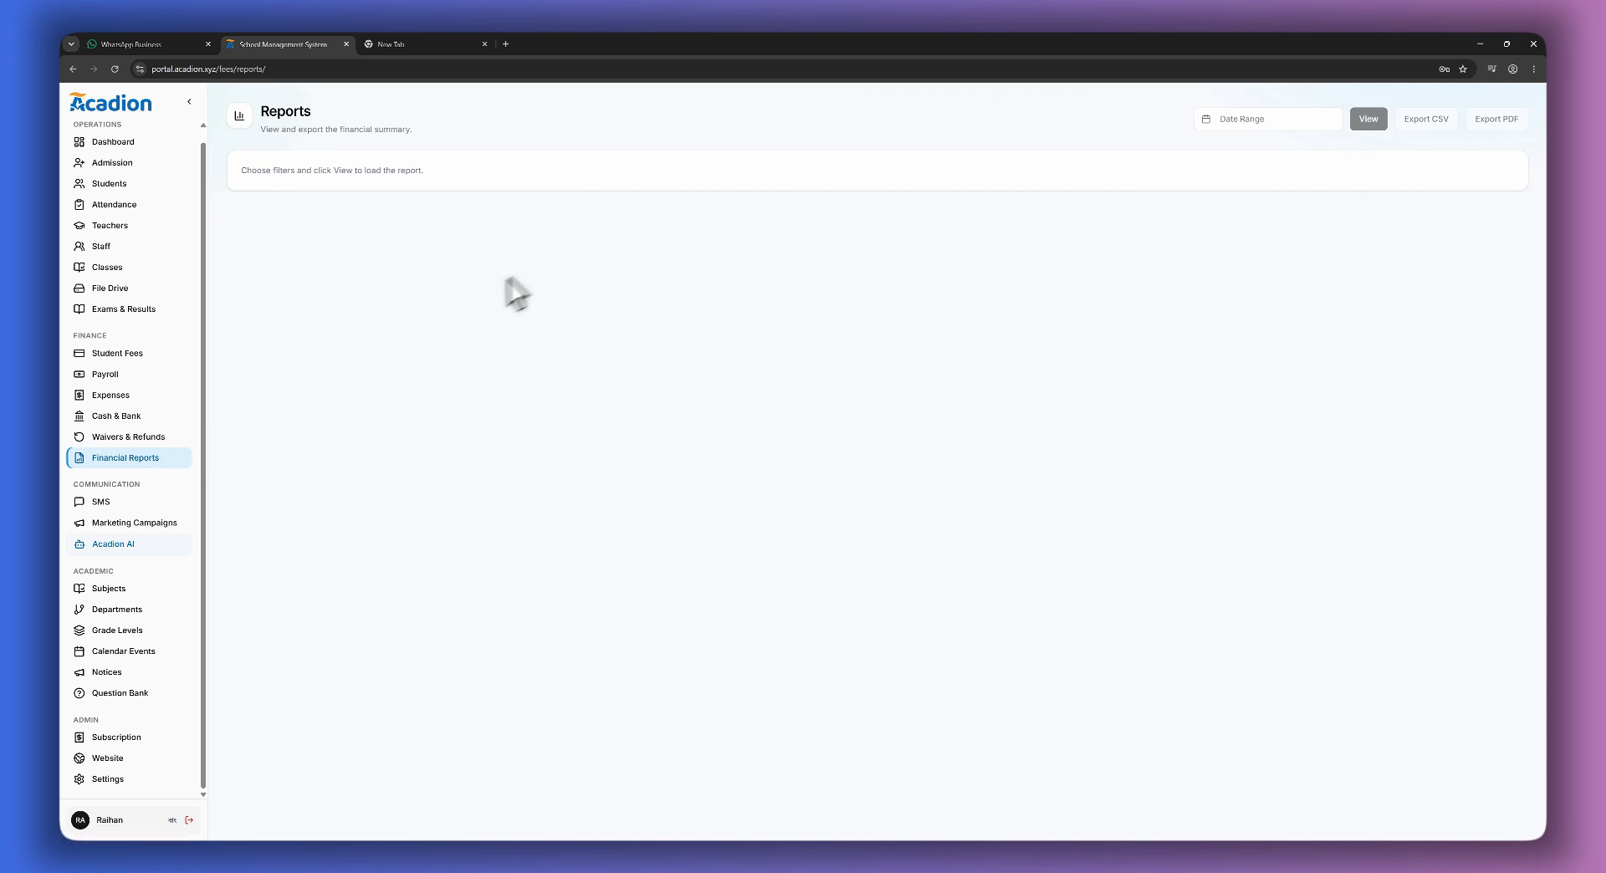
click(1214, 119)
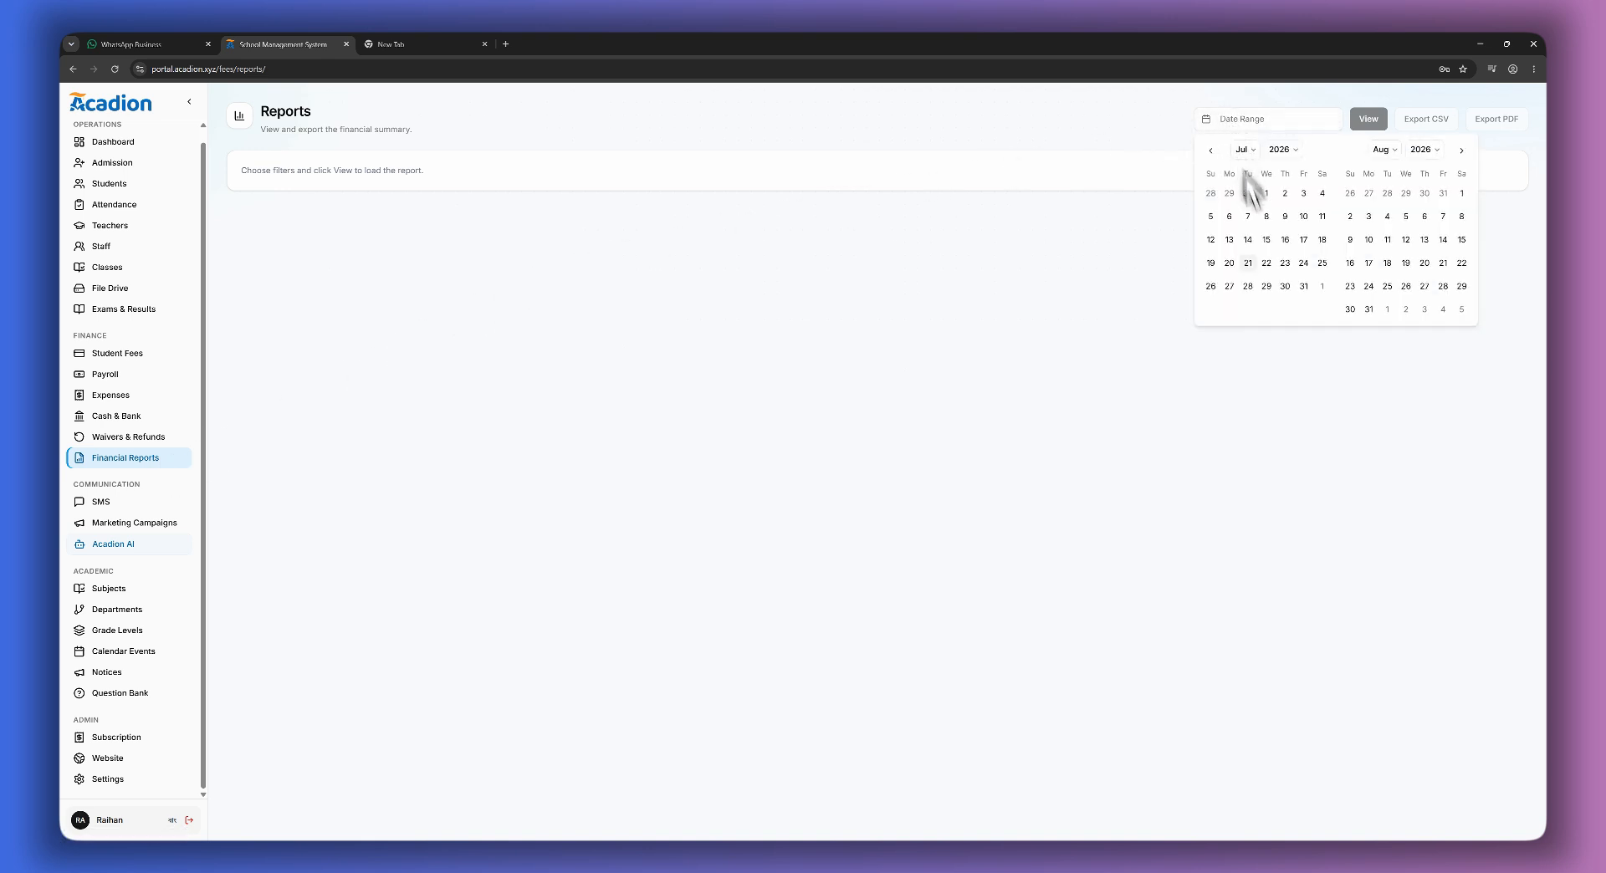
click(1228, 263)
click(1367, 122)
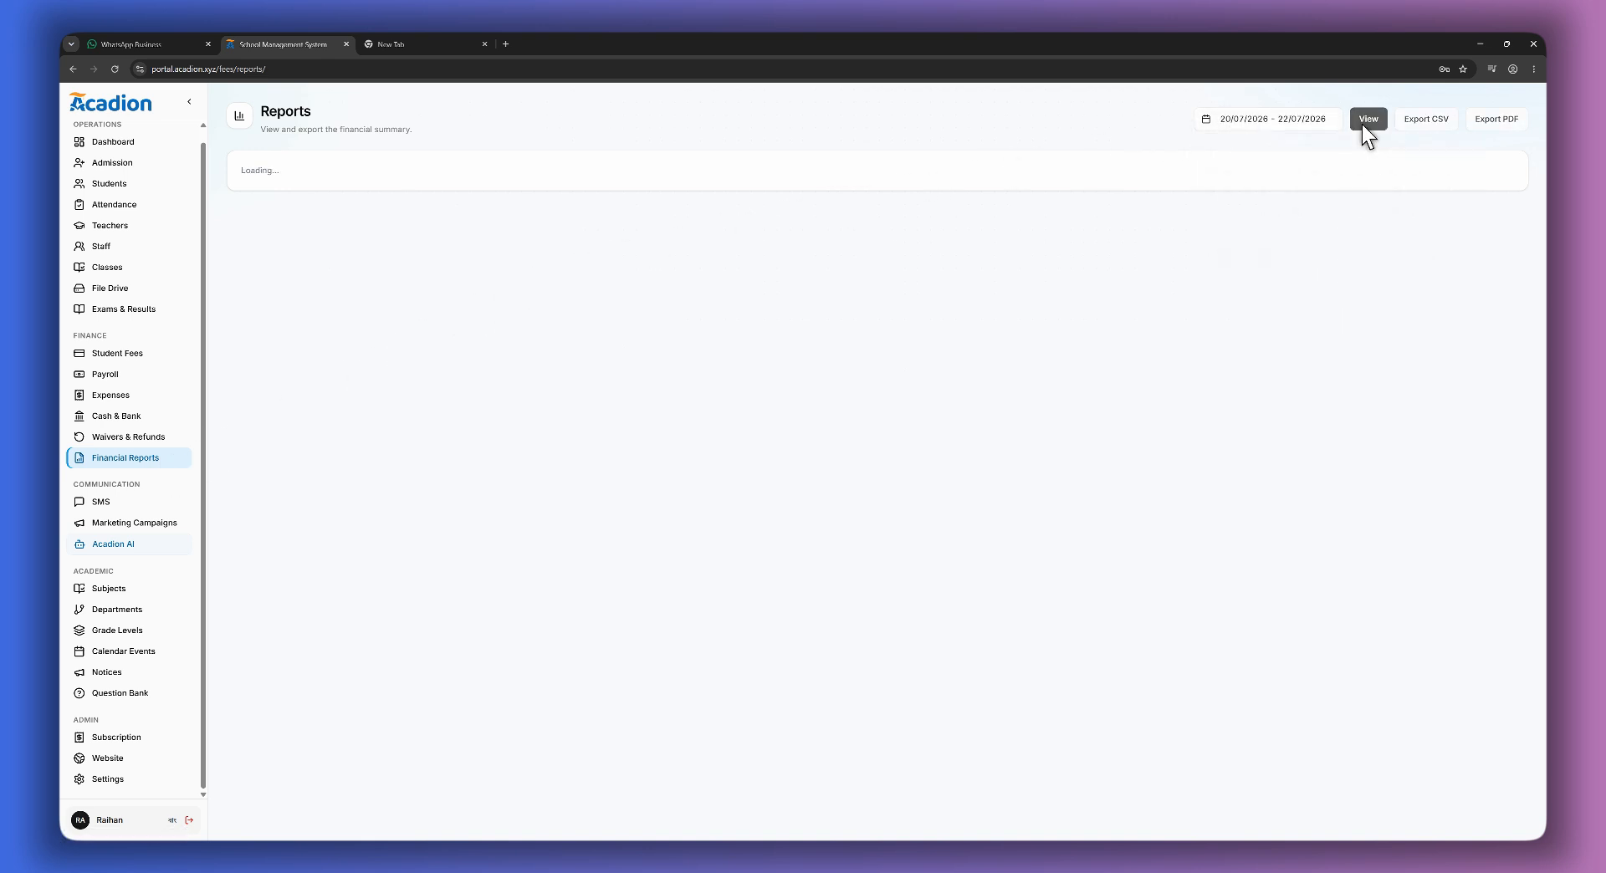
drag(439, 204, 1229, 362)
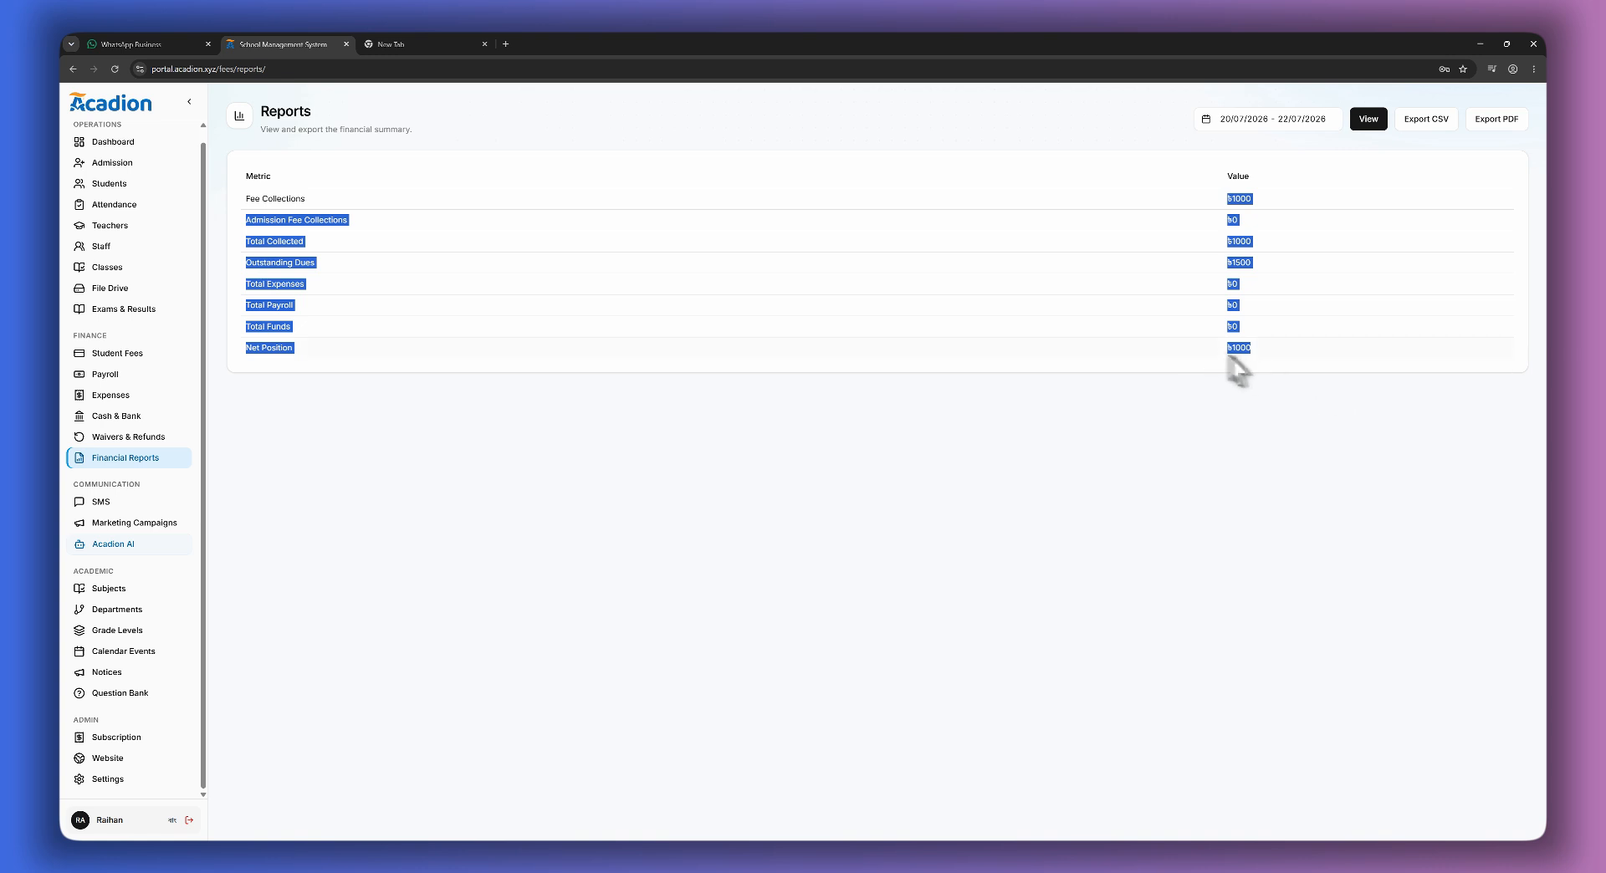
click(1226, 346)
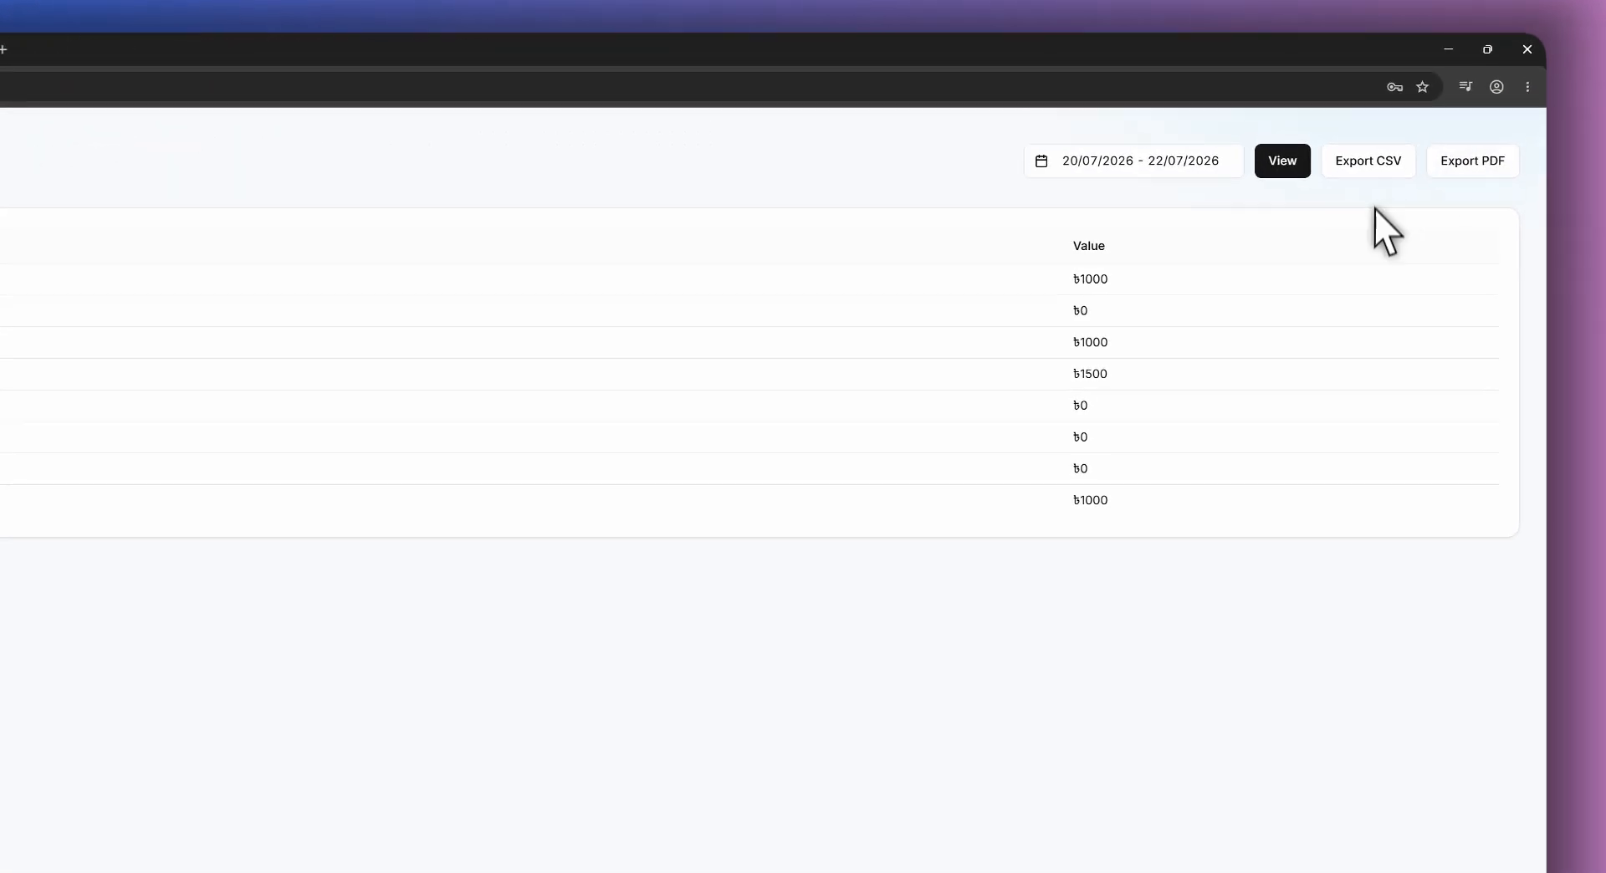
click(1495, 118)
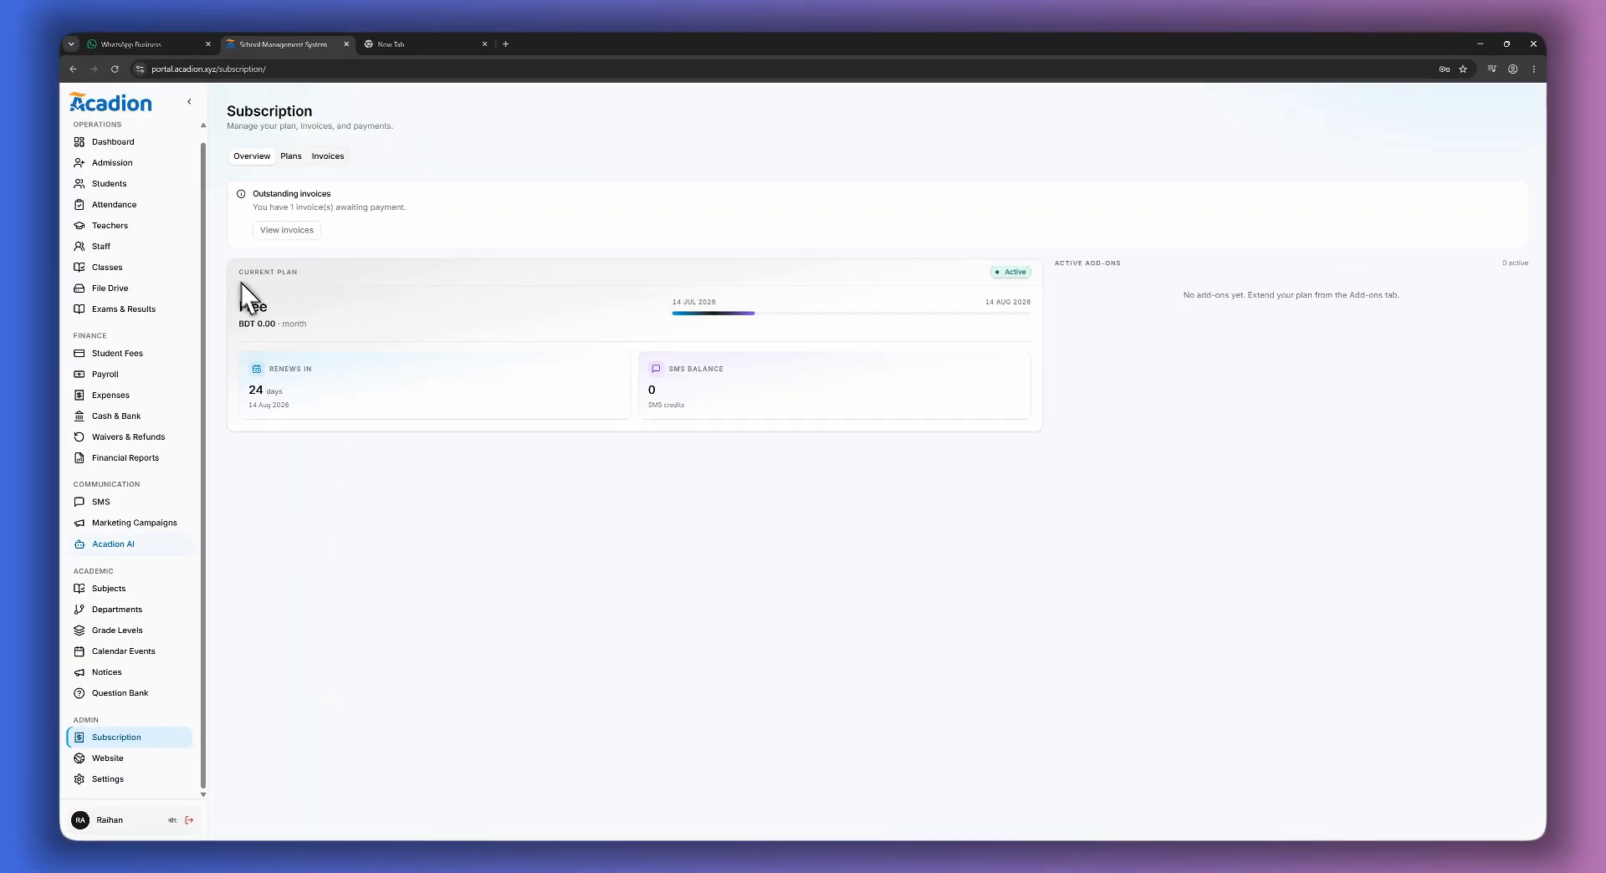
Review the current subscription plan and its balances, and preview the outstanding invoice for printing without saving it.
drag(230, 268, 661, 338)
click(447, 278)
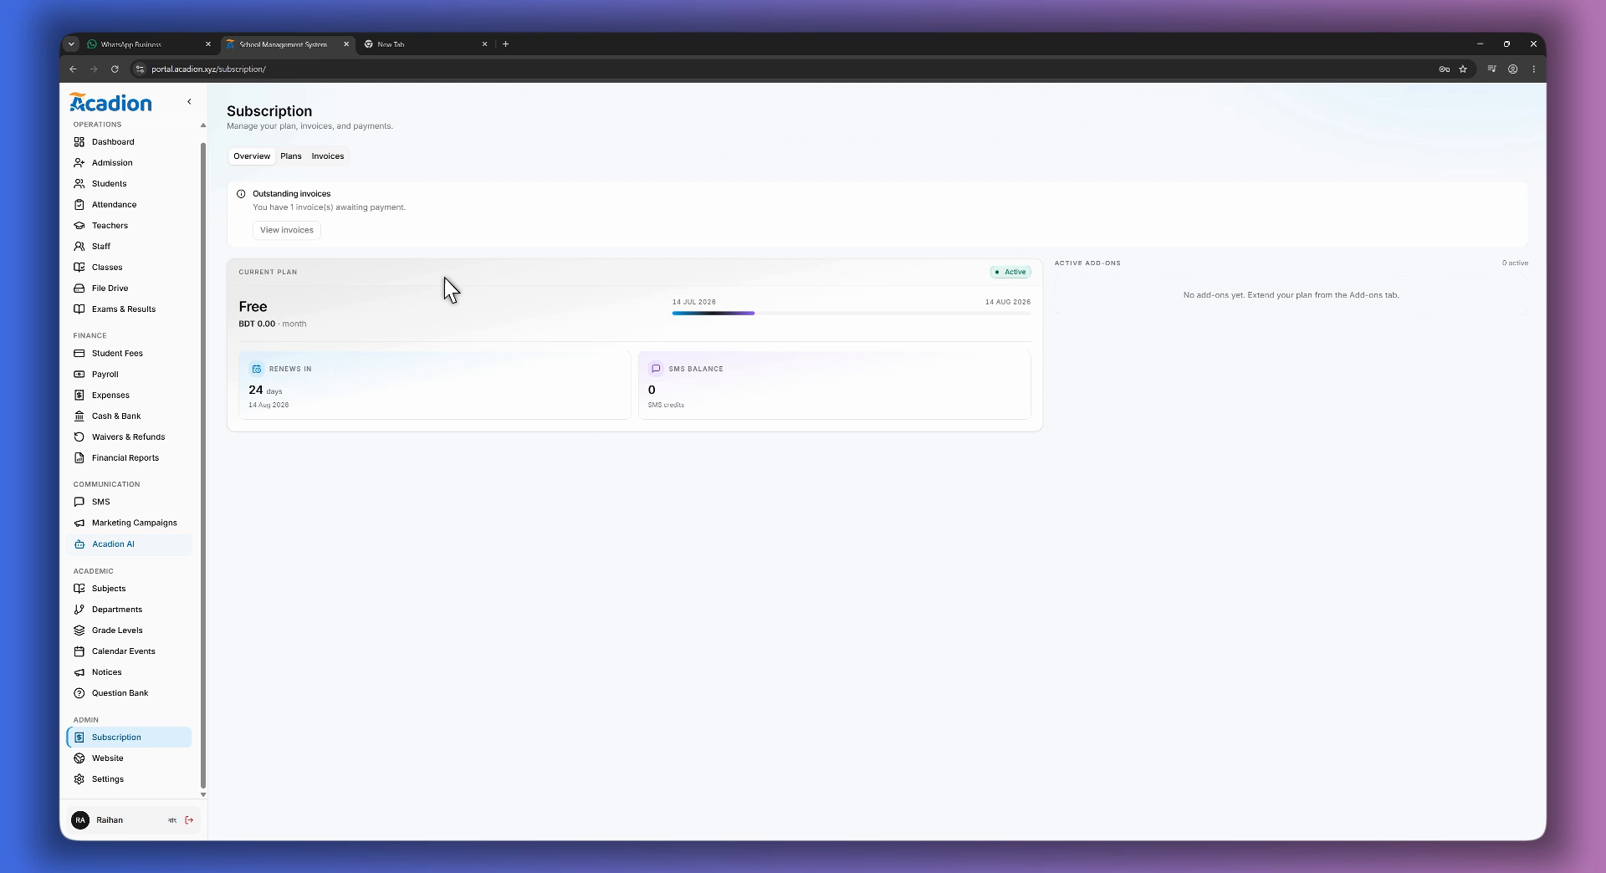
click(285, 229)
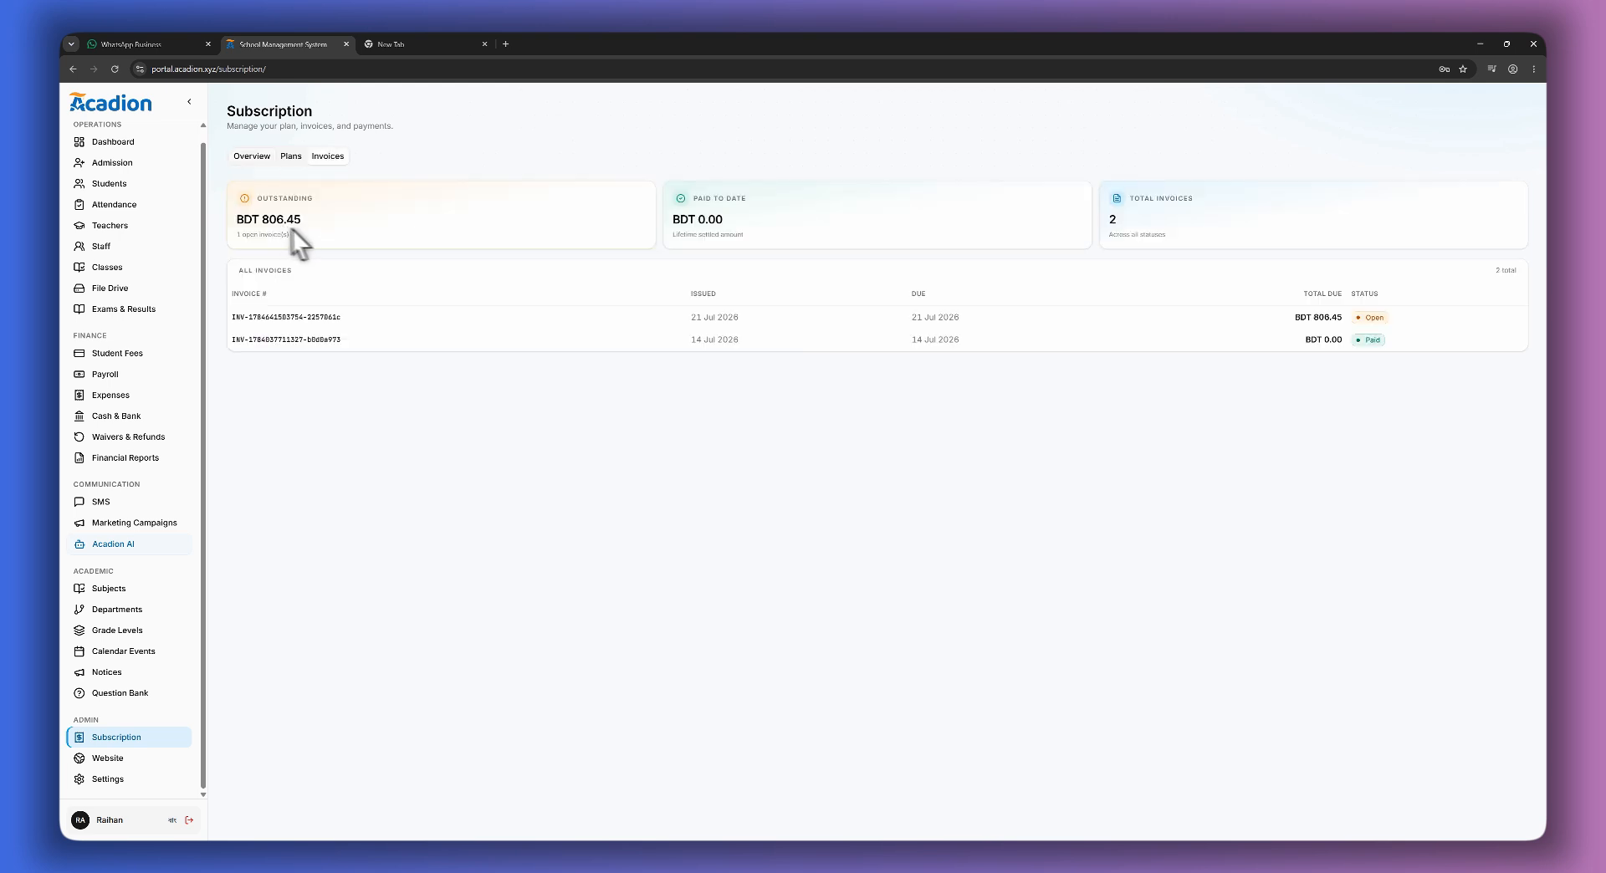
click(1290, 324)
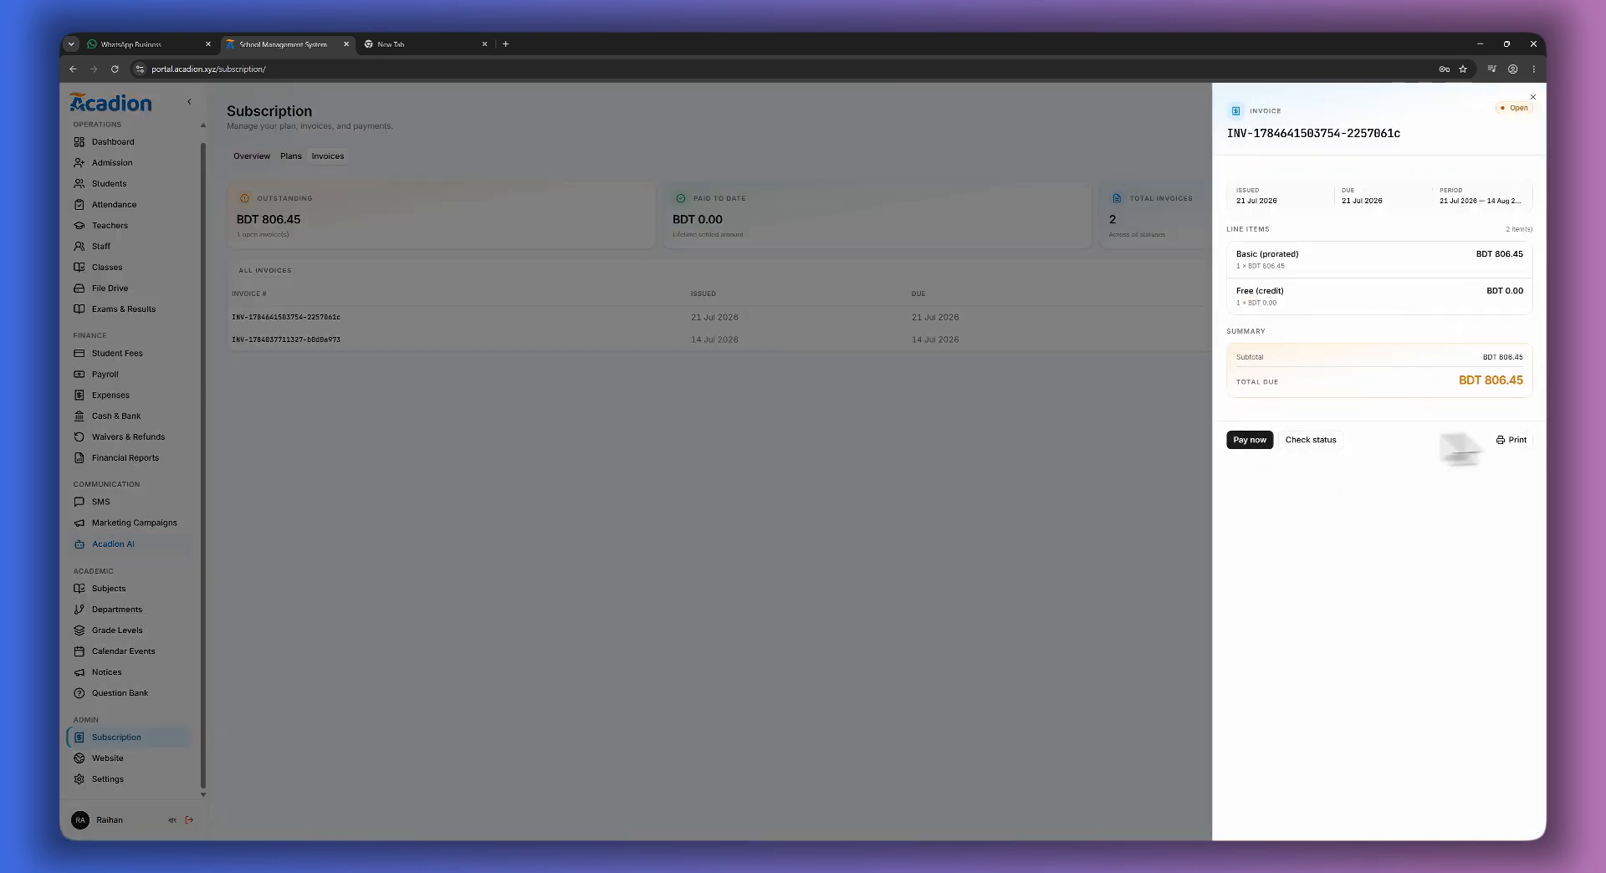
click(1509, 440)
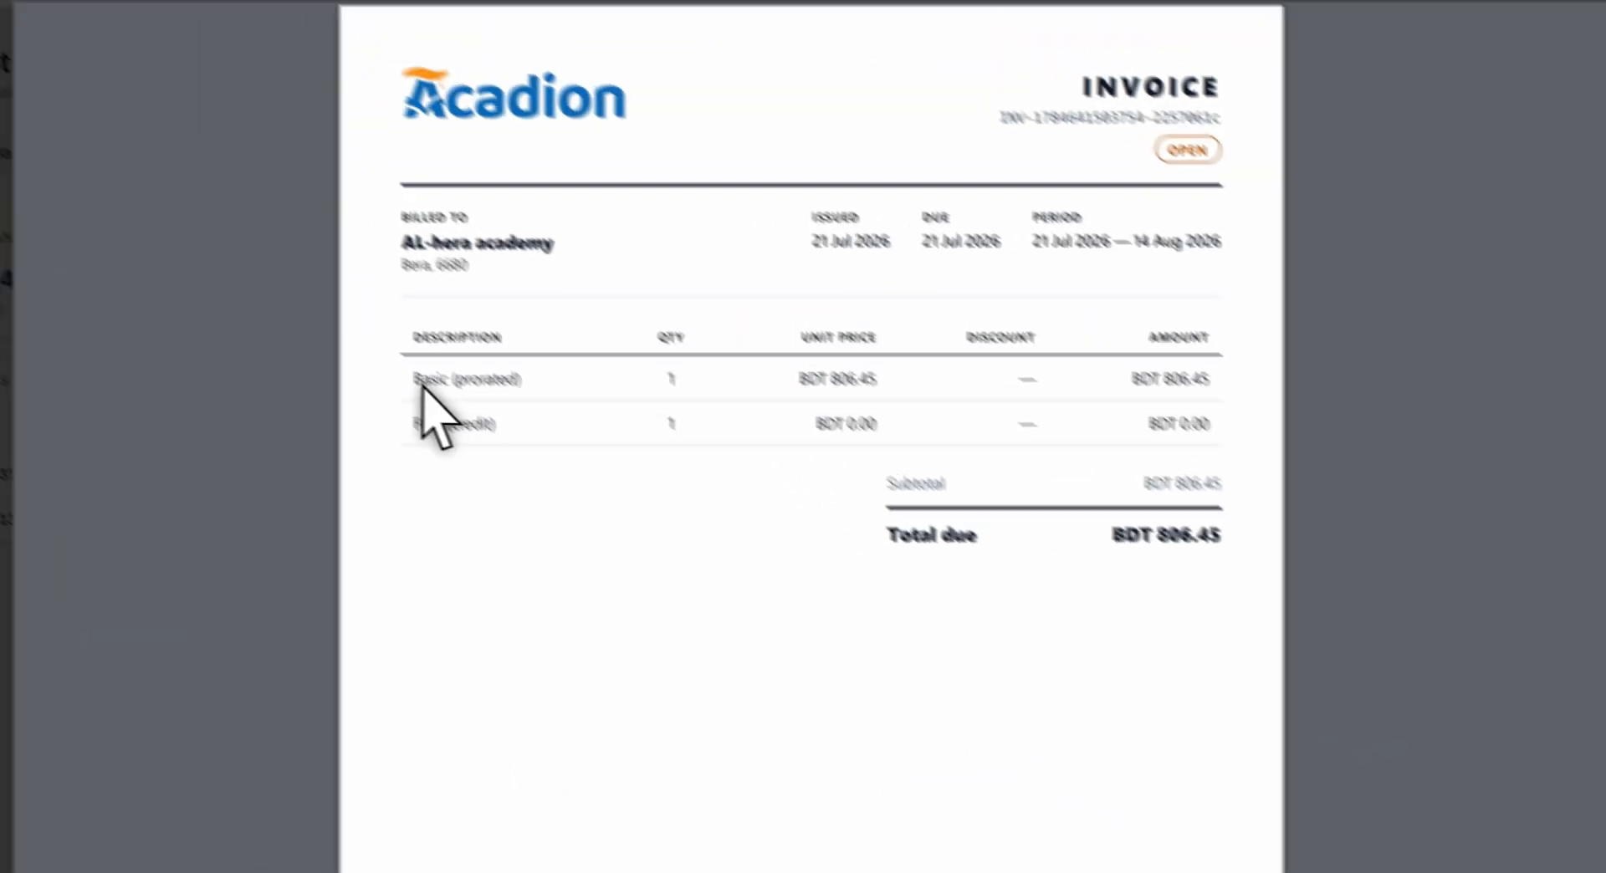
drag(276, 272, 927, 375)
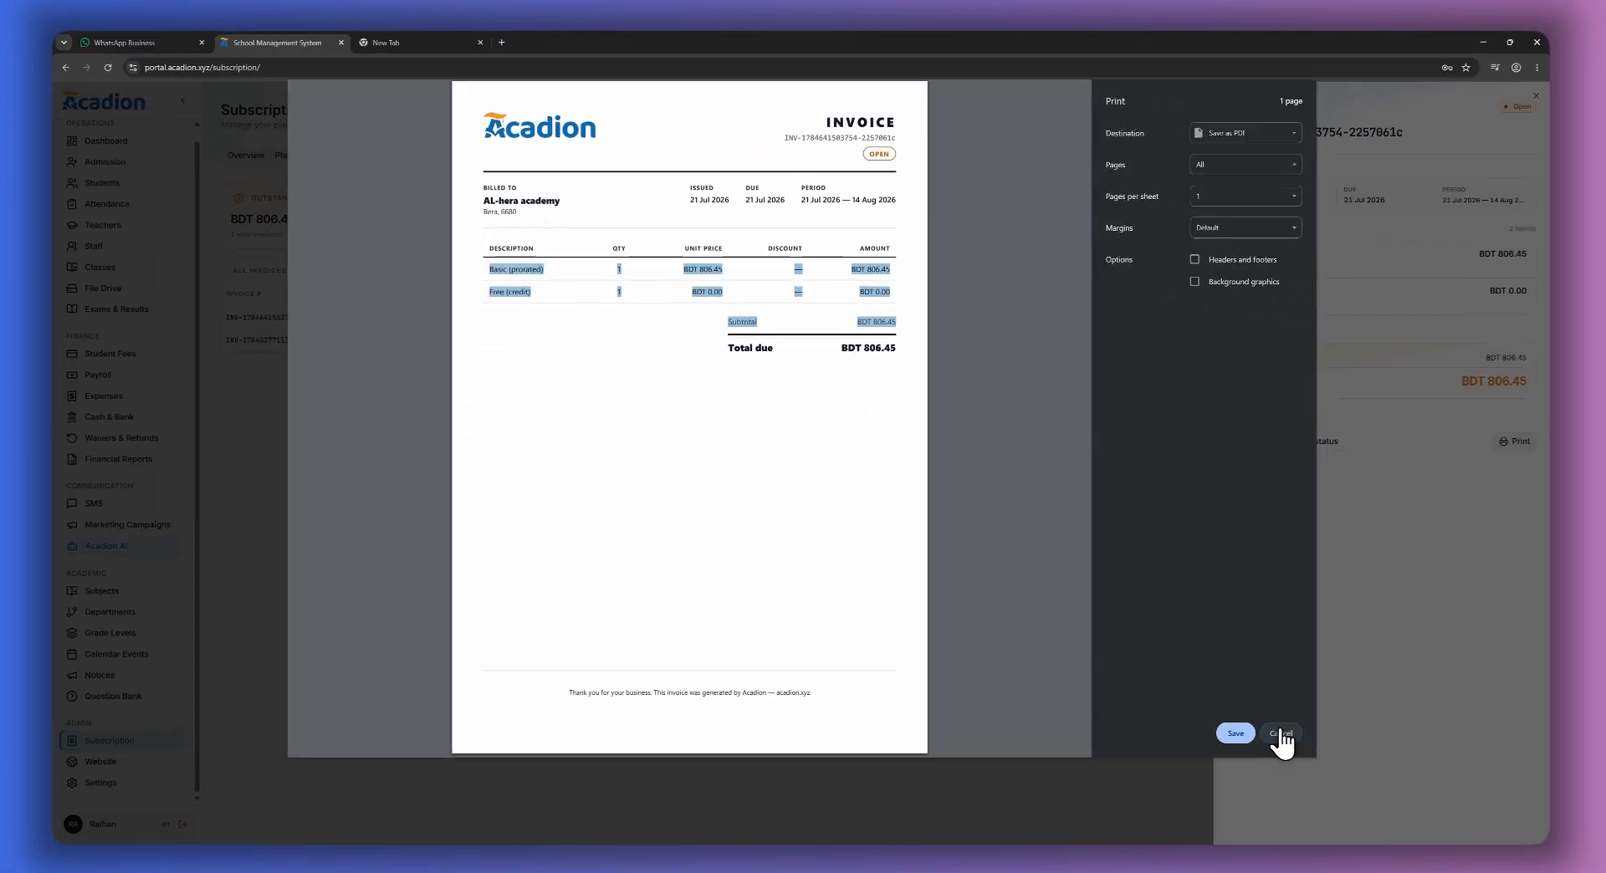
click(1281, 741)
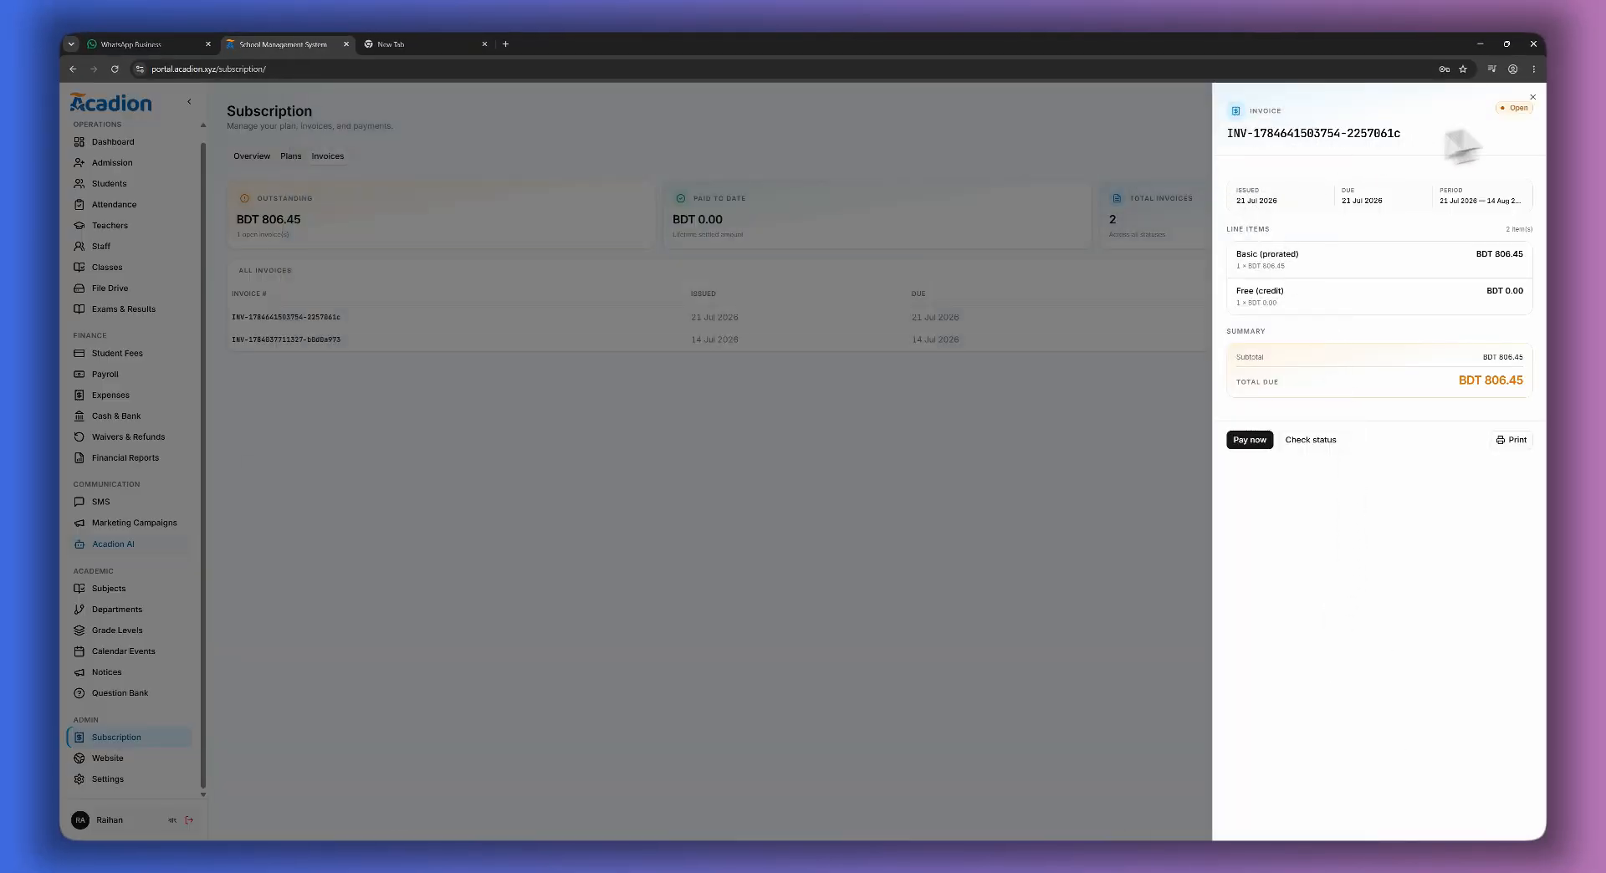
click(1532, 98)
click(290, 156)
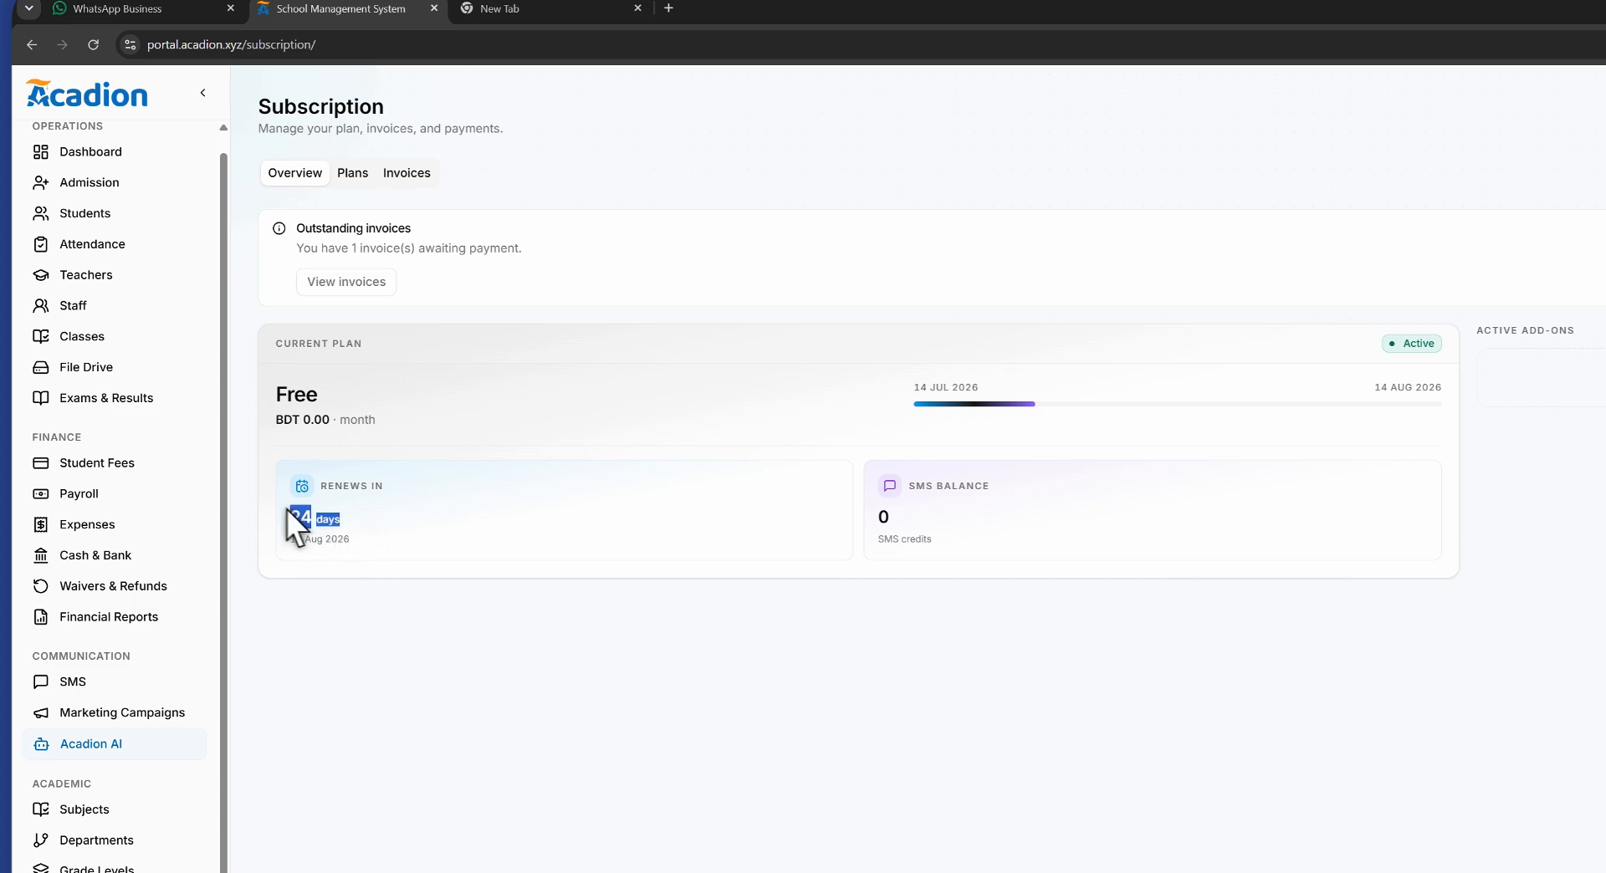
click(876, 511)
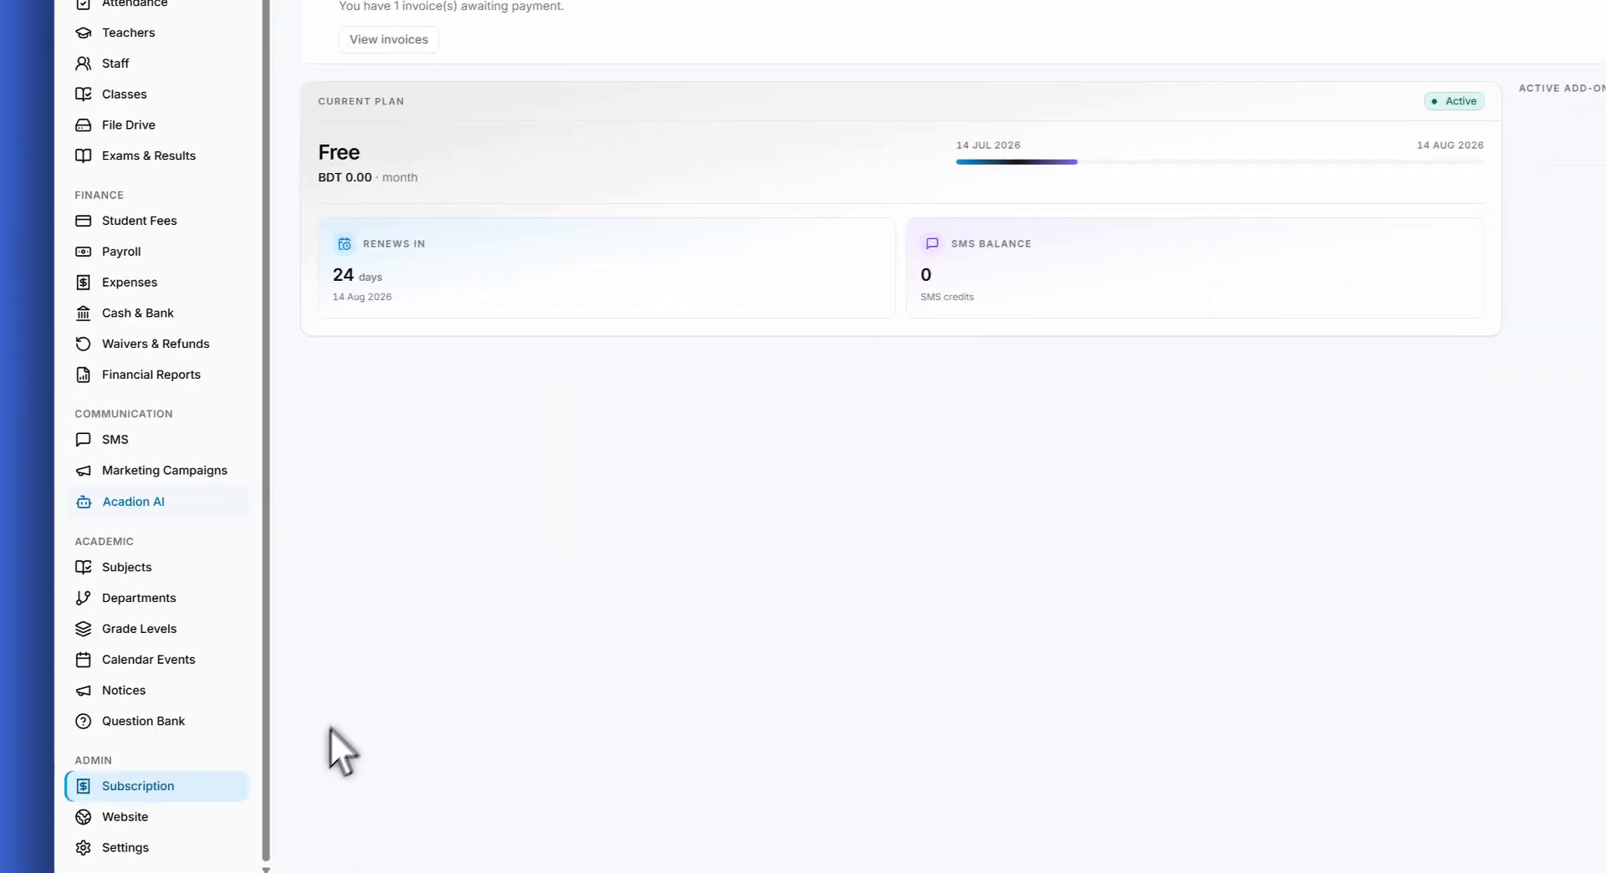
Upload a logo image for the institution in the institution settings.
click(125, 847)
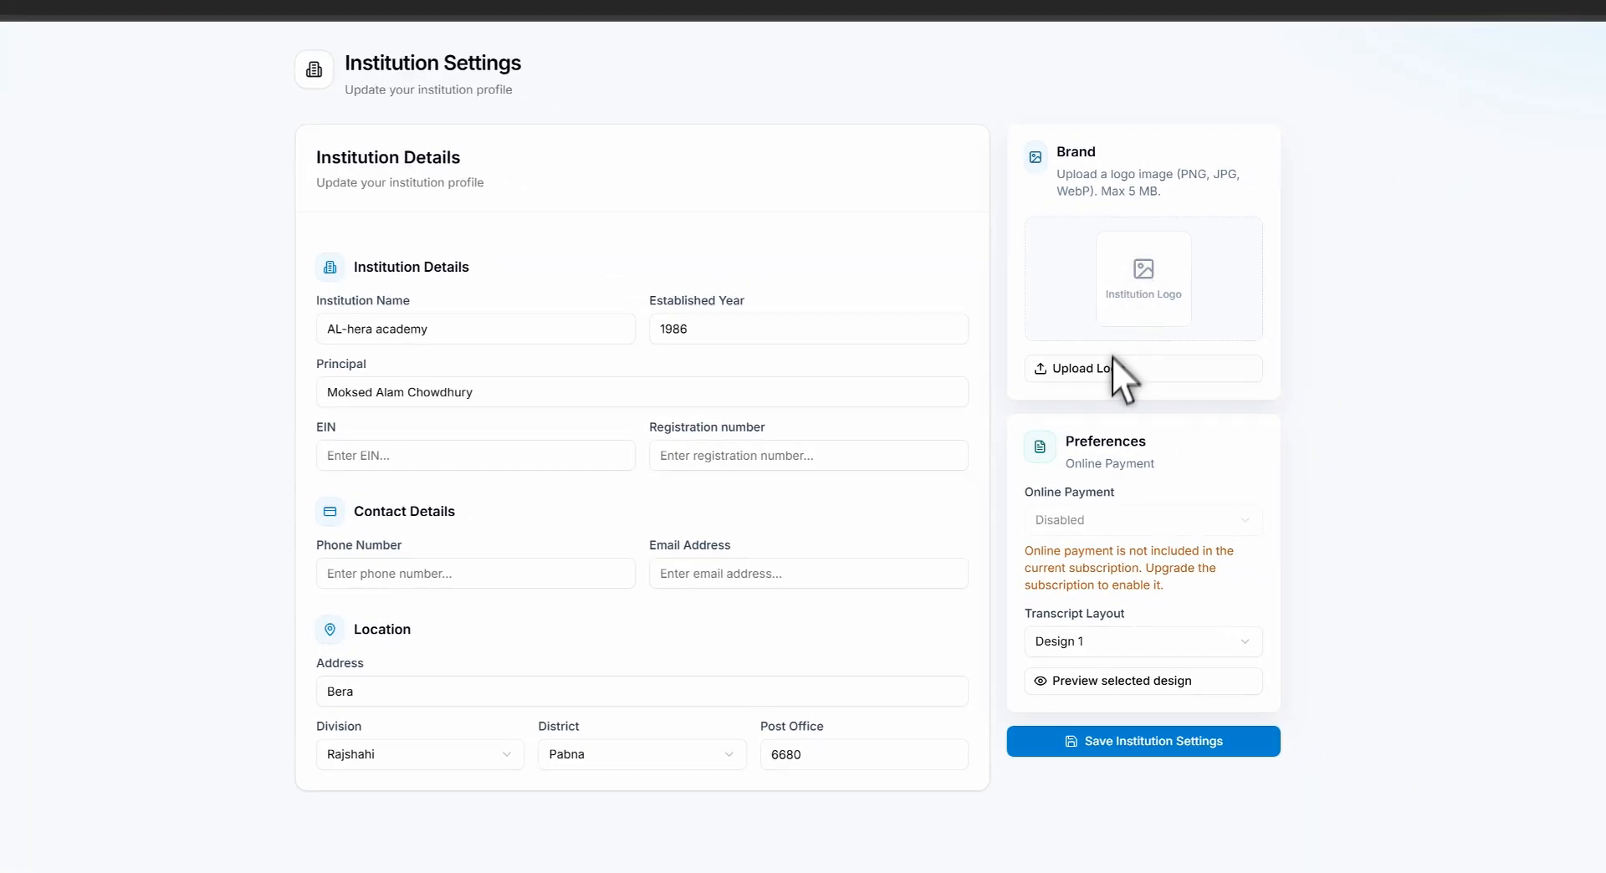
click(1111, 361)
double_click(273, 151)
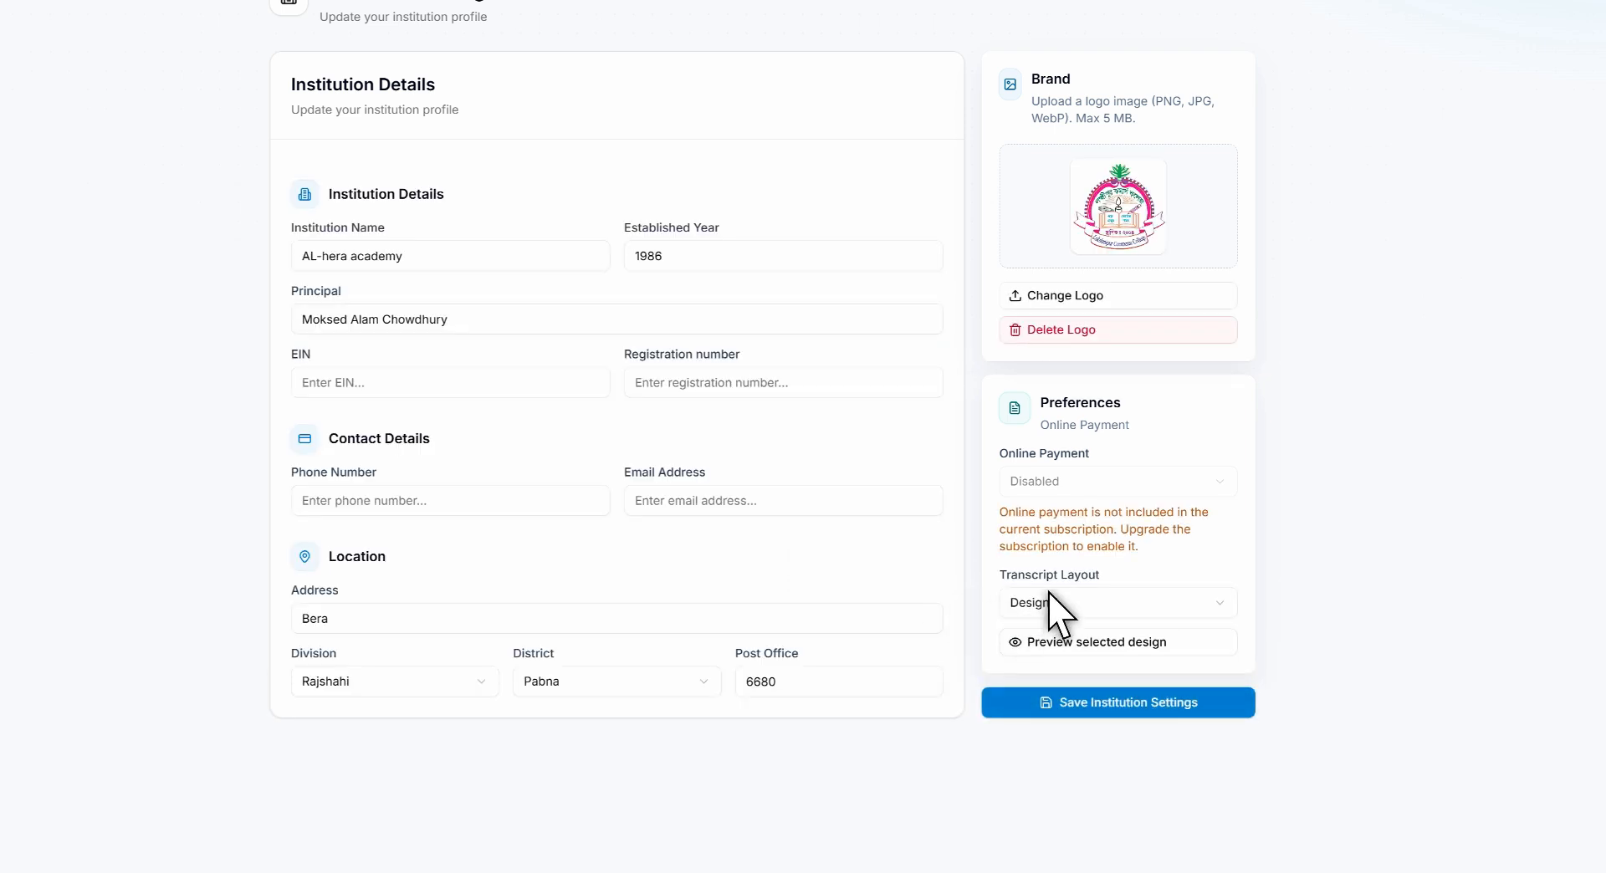
Set the transcript layout to Design 2, preview the design, and try to save the institution settings.
click(1049, 596)
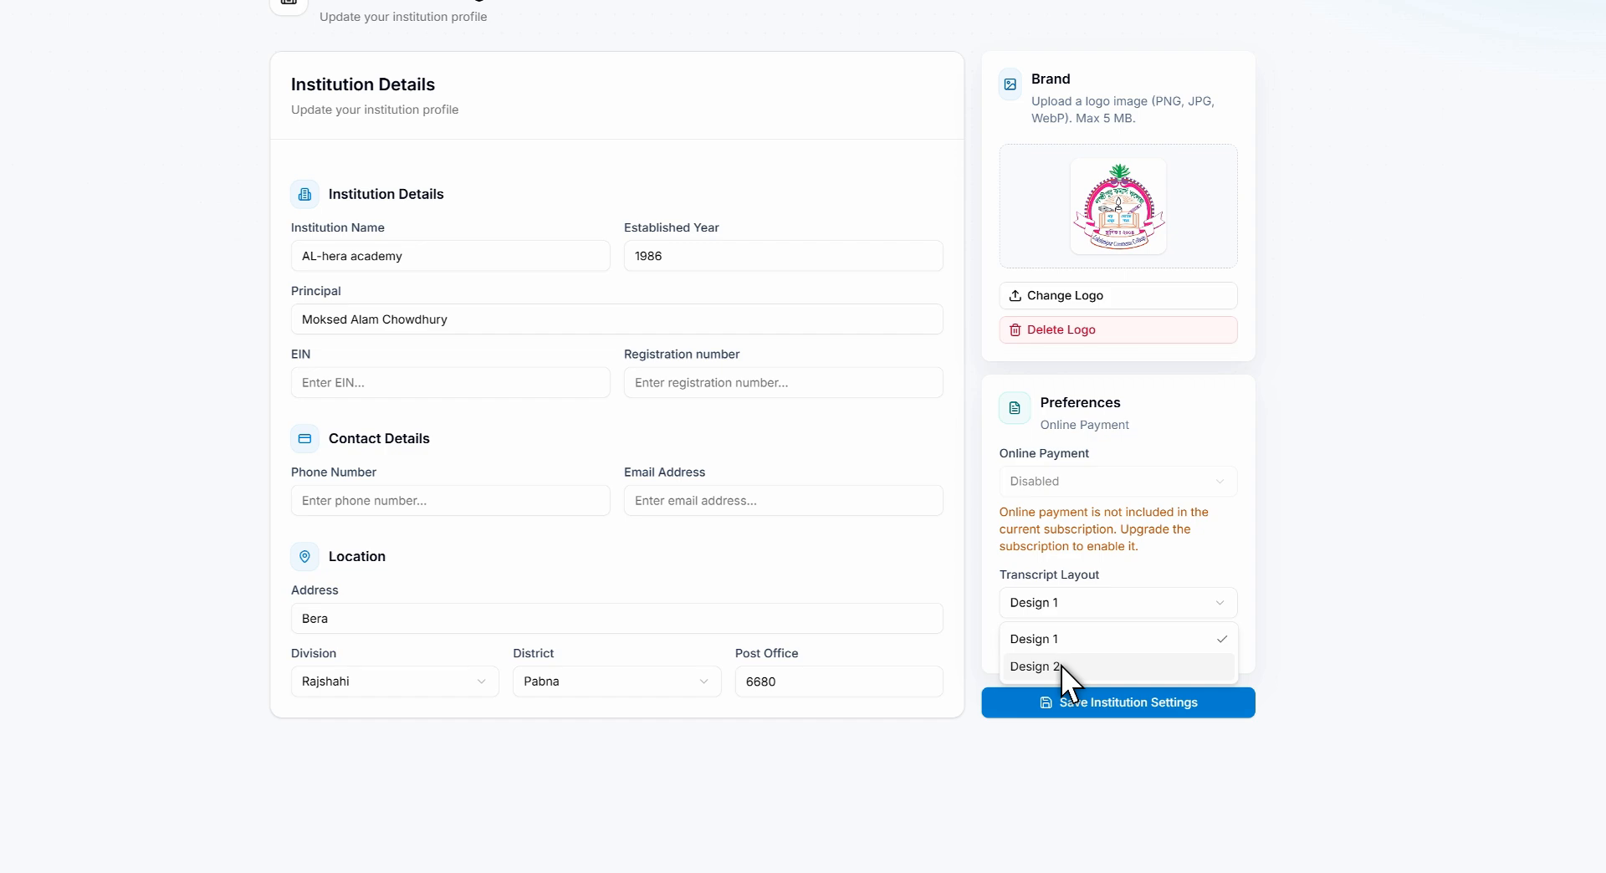
click(1061, 662)
click(1061, 650)
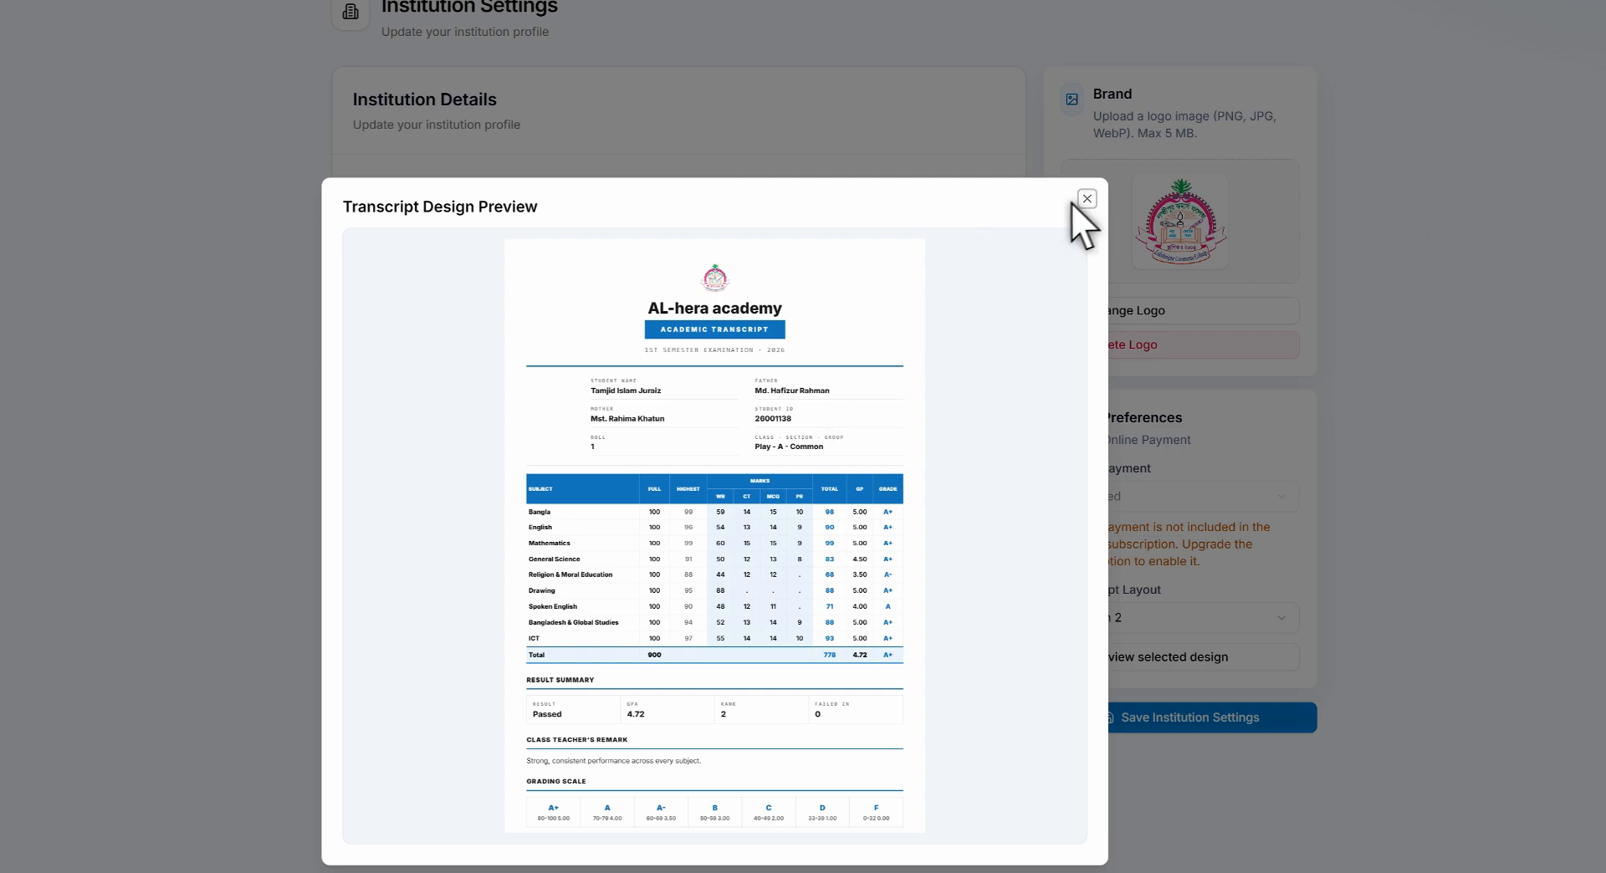
click(1086, 199)
click(1188, 717)
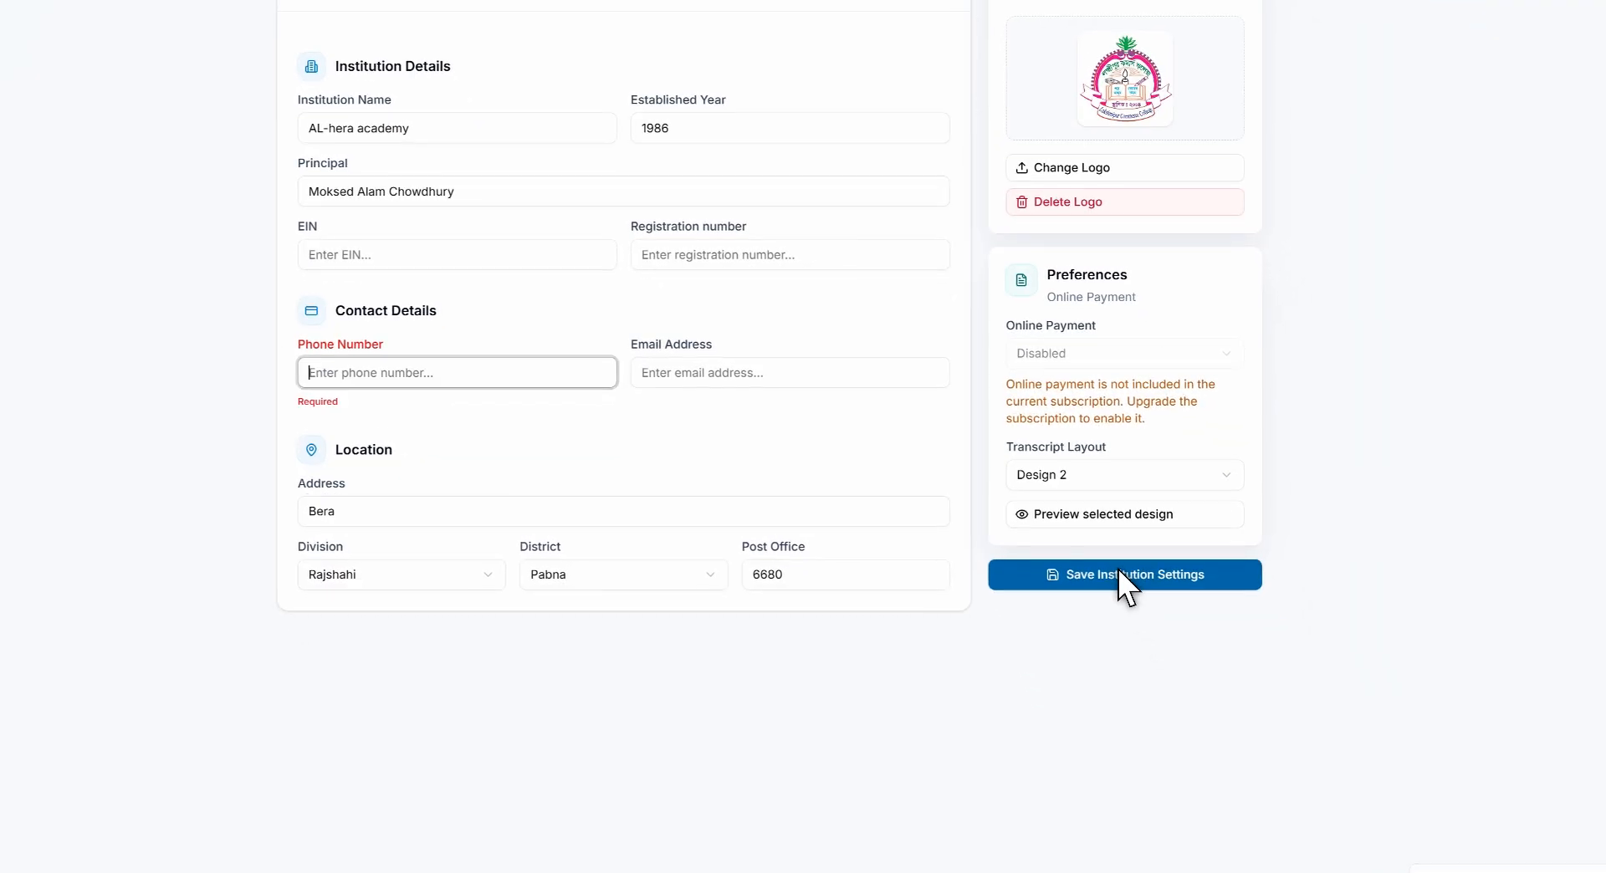